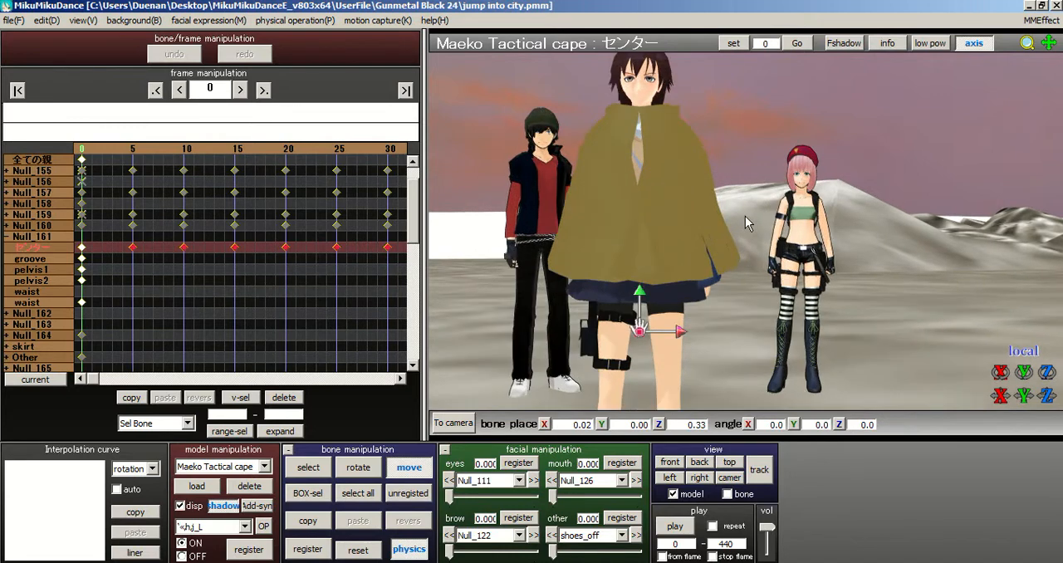
Step: Scrub through the opening frames to review the caped model's leg motion and return to frame 0
{"action": "left_click", "coordinate": [318, 164]}
{"action": "left_click", "coordinate": [330, 148]}
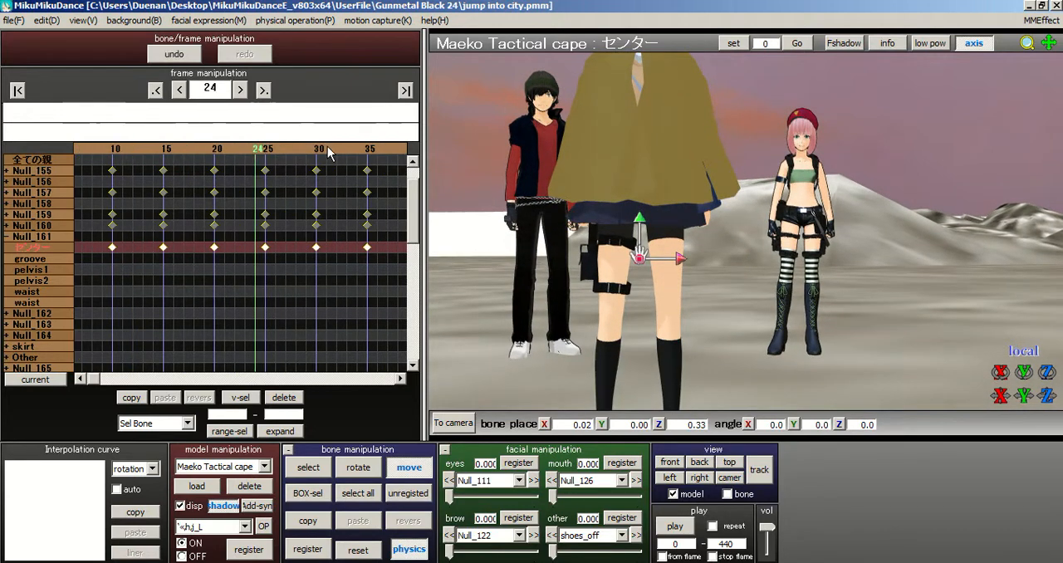
{"action": "left_click", "coordinate": [331, 147]}
{"action": "left_click", "coordinate": [331, 147]}
{"action": "left_click", "coordinate": [331, 147]}
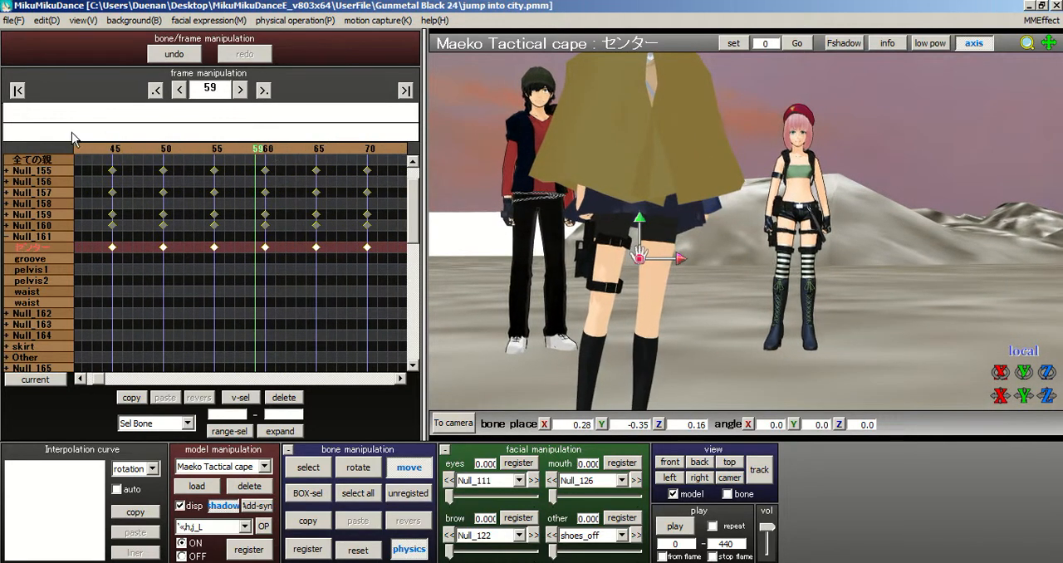
{"action": "left_click", "coordinate": [21, 93]}
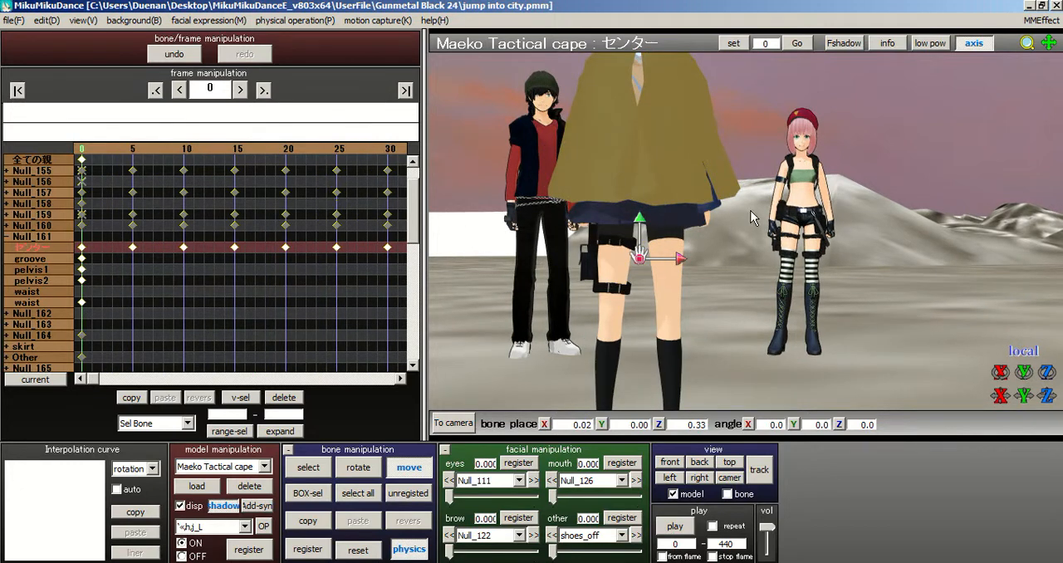
{"action": "middle_click_drag", "start_coordinate": [751, 211], "coordinate": [759, 203]}
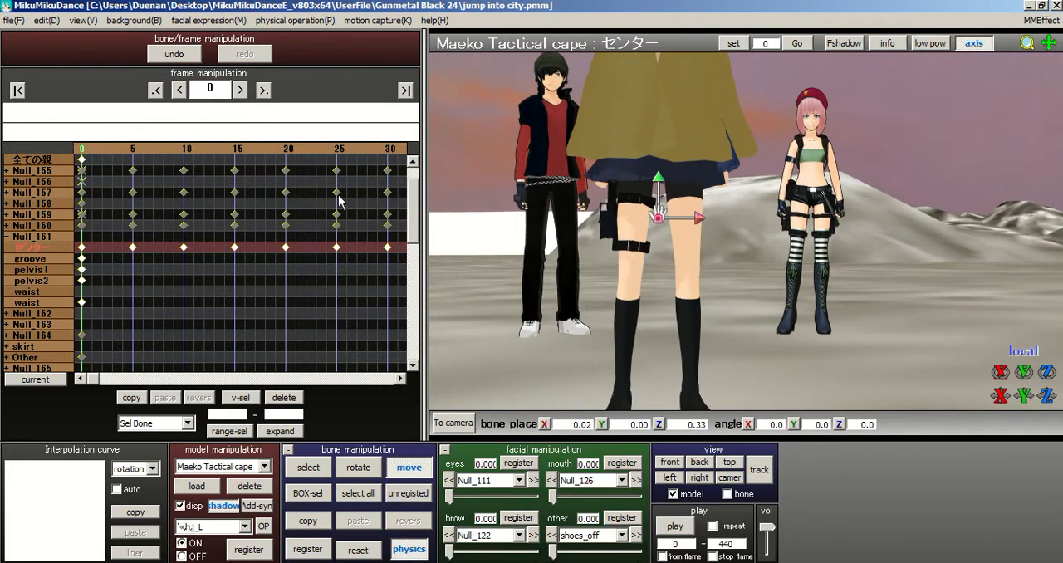
{"action": "left_click_drag", "start_coordinate": [146, 147], "coordinate": [322, 147]}
{"action": "left_click", "coordinate": [23, 94]}
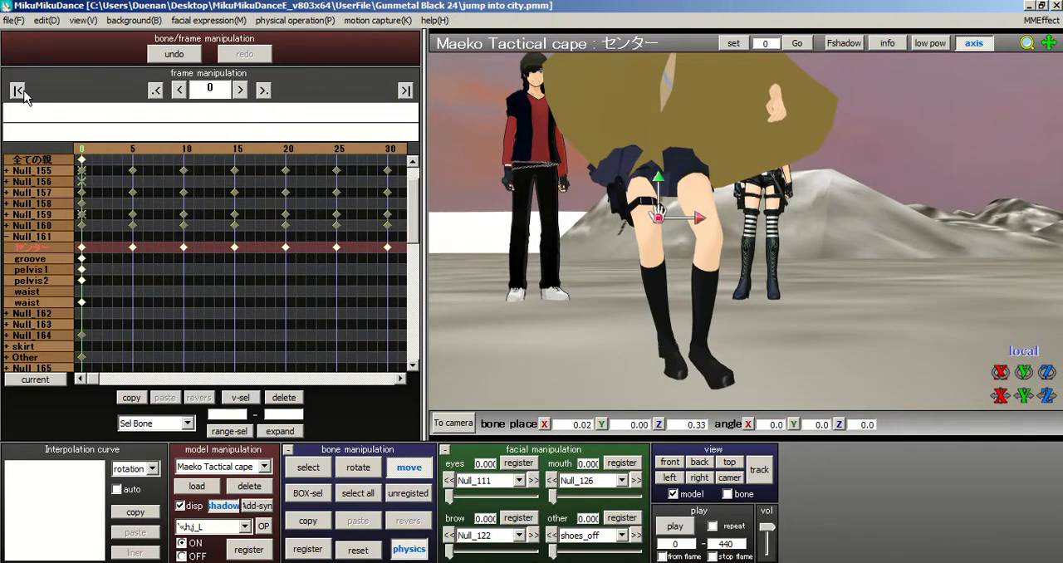
Step: Register the caped model's センター bone pose as a keyframe at frame 0
{"action": "right_click_drag", "start_coordinate": [813, 288], "coordinate": [862, 268]}
{"action": "mouse_move", "coordinate": [549, 195]}
{"action": "right_mouse_down"}
{"action": "mouse_move", "coordinate": [635, 185]}
{"action": "mouse_move", "coordinate": [554, 190]}
{"action": "right_mouse_up"}
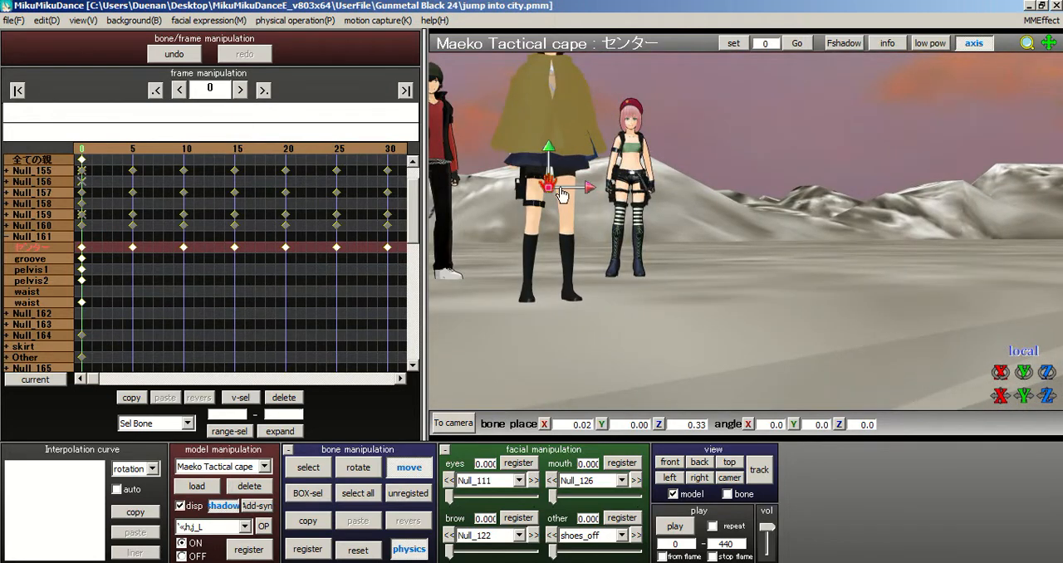
{"action": "right_click_drag", "start_coordinate": [813, 259], "coordinate": [701, 265]}
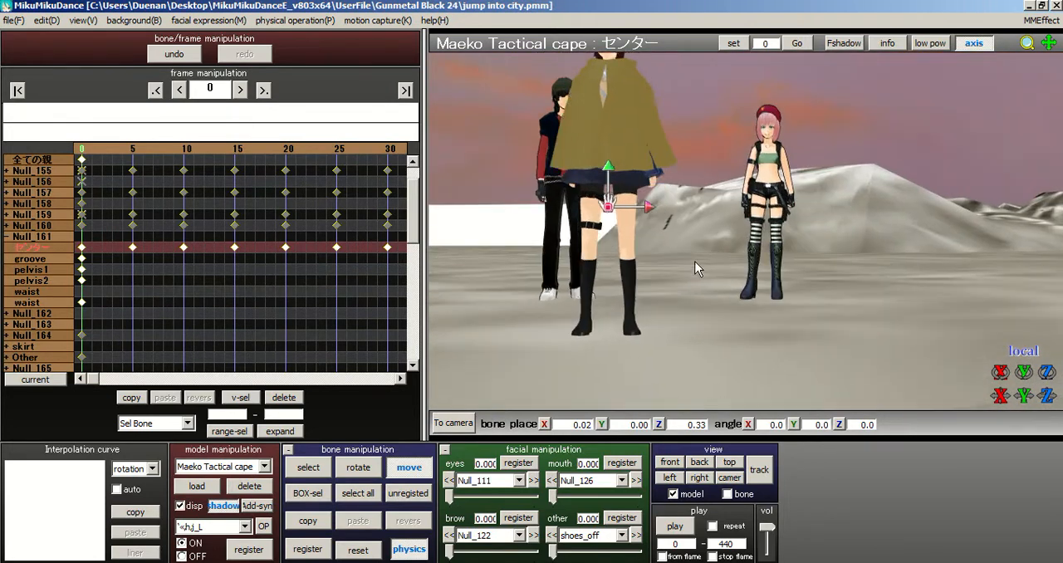
{"action": "scroll", "coordinate": [701, 259], "scroll_direction": "up", "scroll_amount": 1}
{"action": "middle_click_drag", "start_coordinate": [765, 236], "coordinate": [809, 237]}
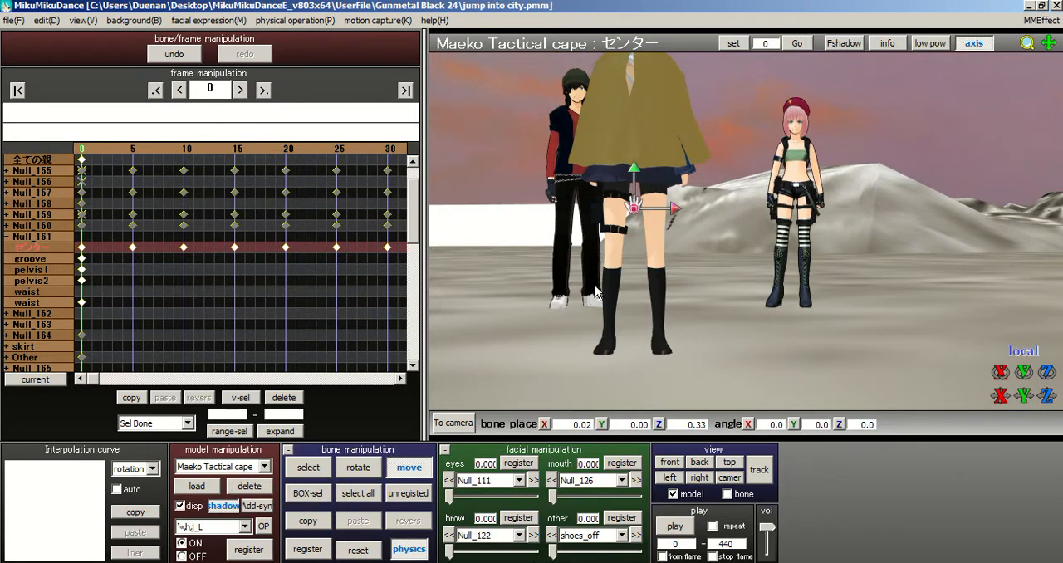
{"action": "left_click", "coordinate": [306, 548]}
{"action": "scroll", "coordinate": [438, 175], "scroll_direction": "up", "scroll_amount": 2}
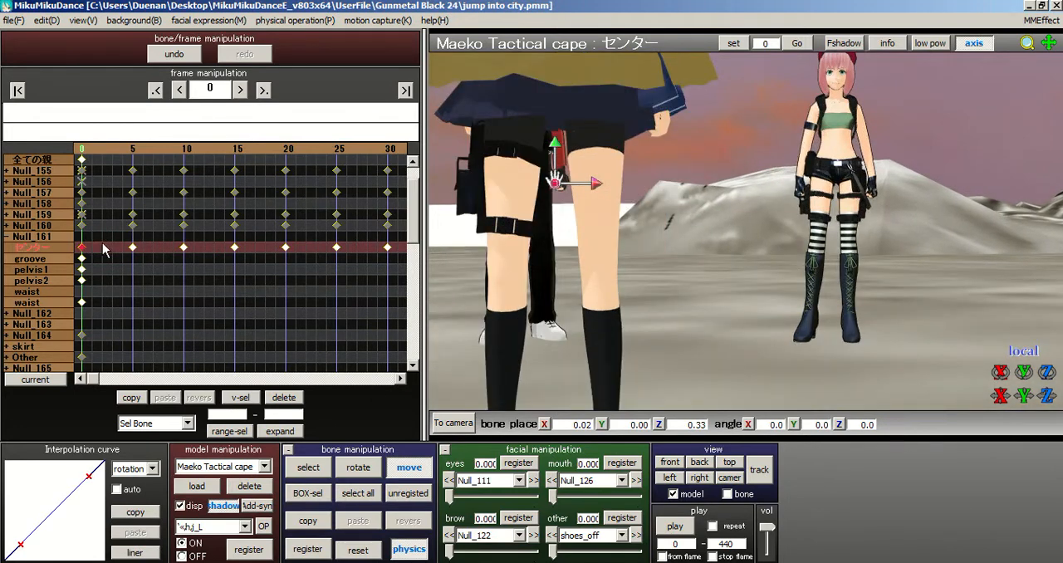
Step: Delete the センター bone's keyframes from frame 5 to frame 30
{"action": "left_click_drag", "start_coordinate": [124, 152], "coordinate": [741, 201]}
{"action": "scroll", "coordinate": [775, 248], "scroll_direction": "down", "scroll_amount": 4}
{"action": "right_click_drag", "start_coordinate": [775, 247], "coordinate": [748, 274]}
{"action": "left_click", "coordinate": [127, 149]}
{"action": "left_click", "coordinate": [127, 150]}
{"action": "left_click", "coordinate": [117, 149]}
{"action": "left_click", "coordinate": [116, 149]}
{"action": "left_click_drag", "start_coordinate": [369, 252], "coordinate": [441, 253]}
{"action": "left_click", "coordinate": [297, 397]}
Step: Delete the センター bone's keyframes from frame 35 to frame 60
{"action": "left_click", "coordinate": [368, 149]}
{"action": "left_click", "coordinate": [368, 148]}
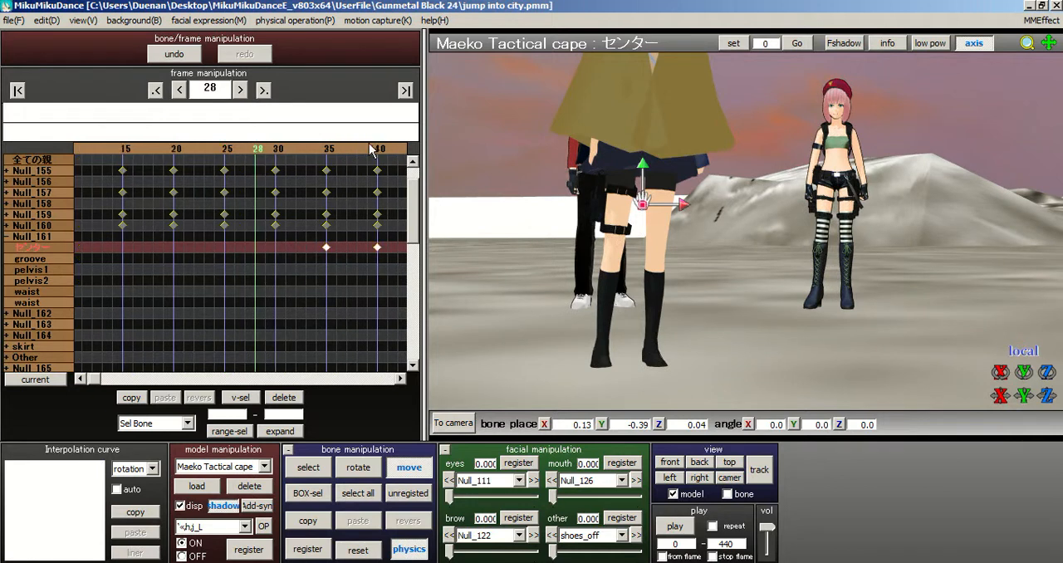
{"action": "left_click", "coordinate": [368, 148]}
{"action": "left_click_drag", "start_coordinate": [93, 250], "coordinate": [362, 245]}
{"action": "left_click", "coordinate": [283, 398]}
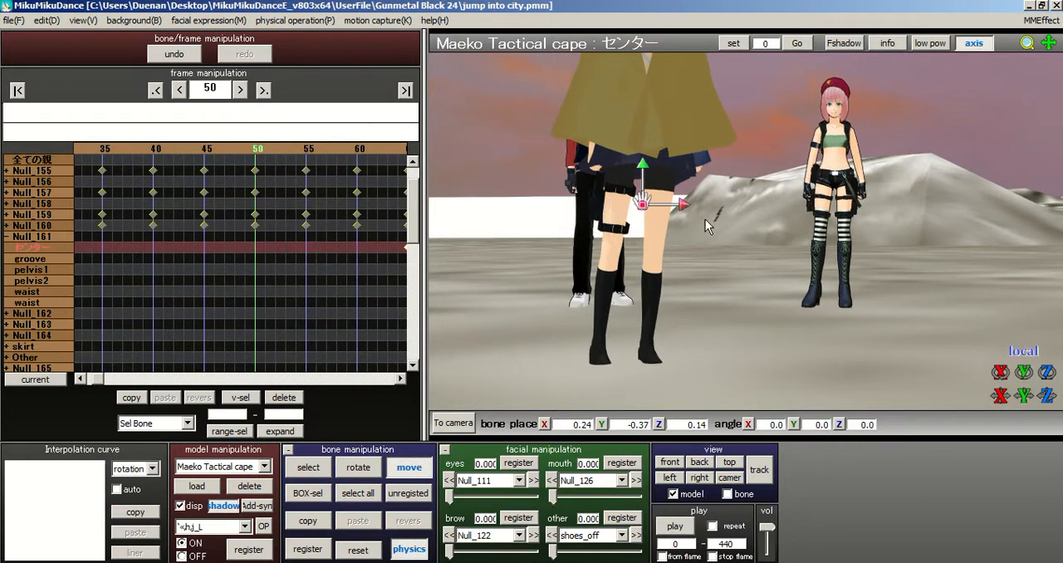
Step: Move the センター bone at frame 50 to about X -0.58, Y -0.26, Z 1.05
{"action": "mouse_move", "coordinate": [679, 211]}
{"action": "left_mouse_down"}
{"action": "mouse_move", "coordinate": [670, 213]}
{"action": "mouse_move", "coordinate": [680, 208]}
{"action": "left_mouse_up"}
{"action": "right_click_drag", "start_coordinate": [700, 233], "coordinate": [770, 244]}
{"action": "left_click_drag", "start_coordinate": [681, 210], "coordinate": [685, 247]}
{"action": "right_click_drag", "start_coordinate": [684, 241], "coordinate": [700, 305]}
{"action": "right_click_drag", "start_coordinate": [749, 213], "coordinate": [651, 172]}
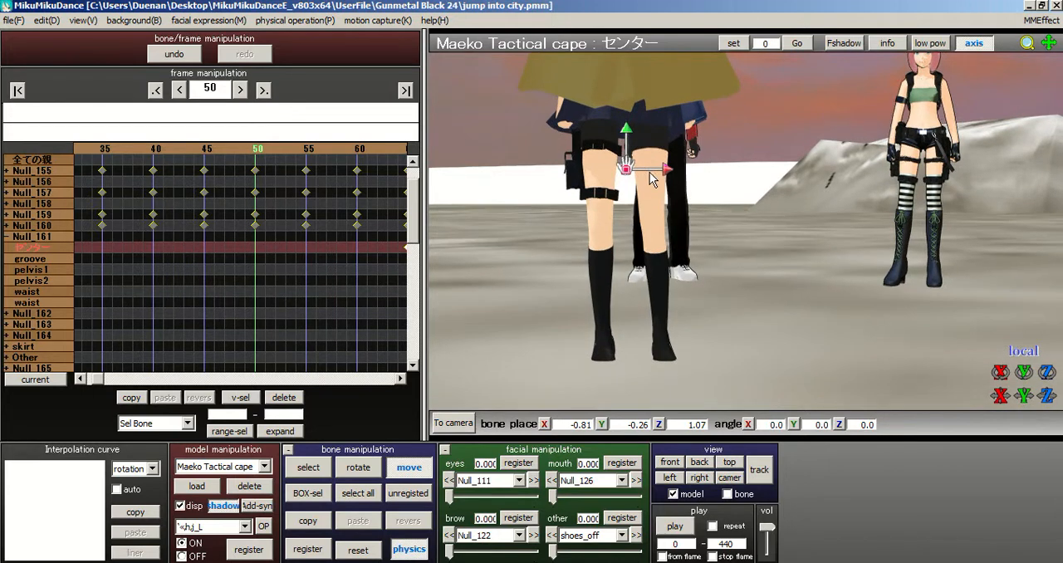
{"action": "left_click_drag", "start_coordinate": [673, 177], "coordinate": [406, 402]}
Step: Rotate the 足IK_R bone to about X 11.4, Y 0.1, Z 0.6 and register it at frame 50
{"action": "left_click", "coordinate": [309, 469]}
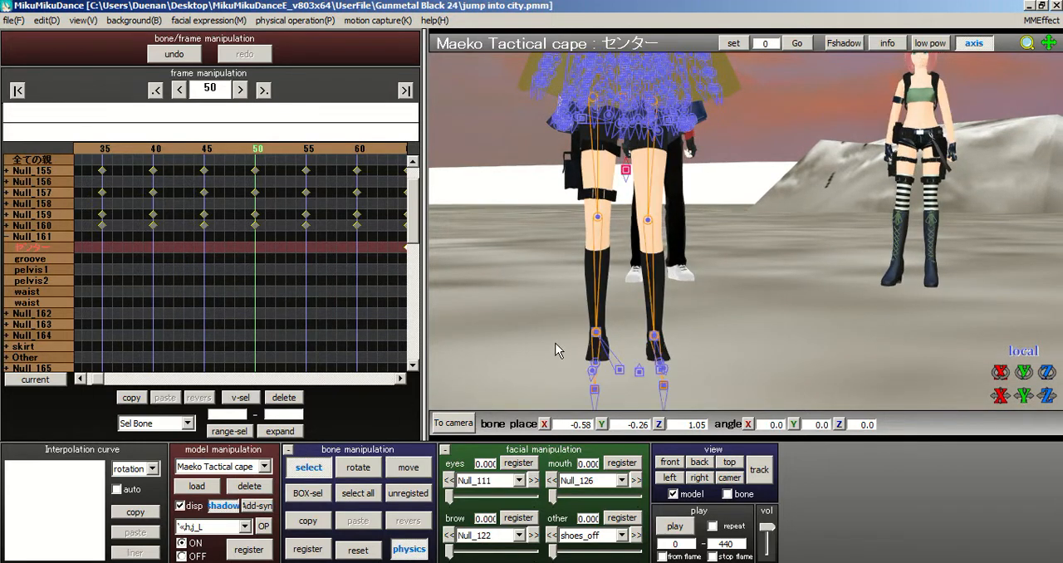
{"action": "left_click", "coordinate": [597, 333]}
{"action": "left_click", "coordinate": [359, 468]}
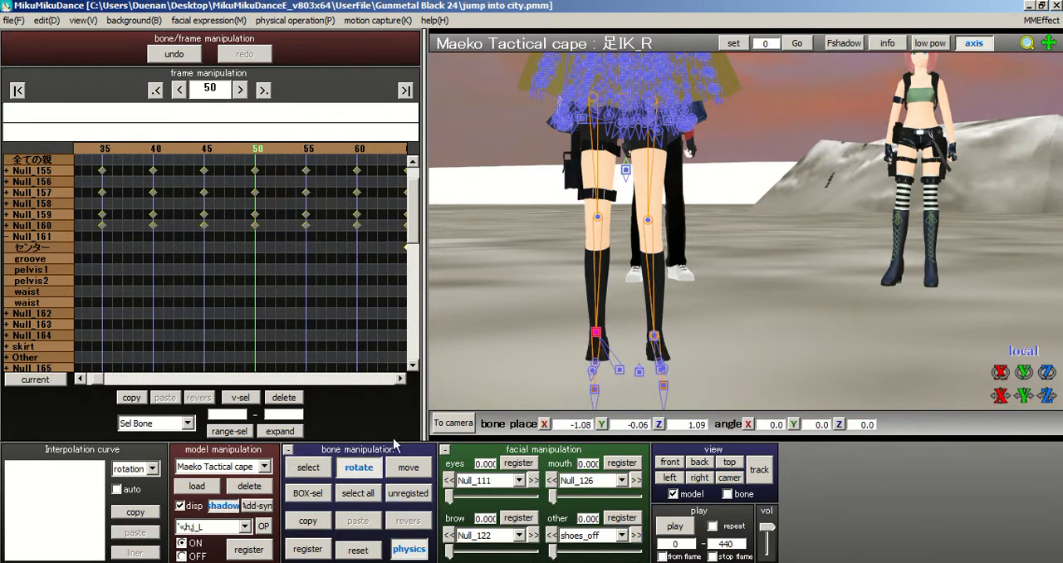
{"action": "mouse_move", "coordinate": [597, 329]}
{"action": "left_mouse_down"}
{"action": "mouse_move", "coordinate": [599, 306]}
{"action": "mouse_move", "coordinate": [597, 316]}
{"action": "left_mouse_up"}
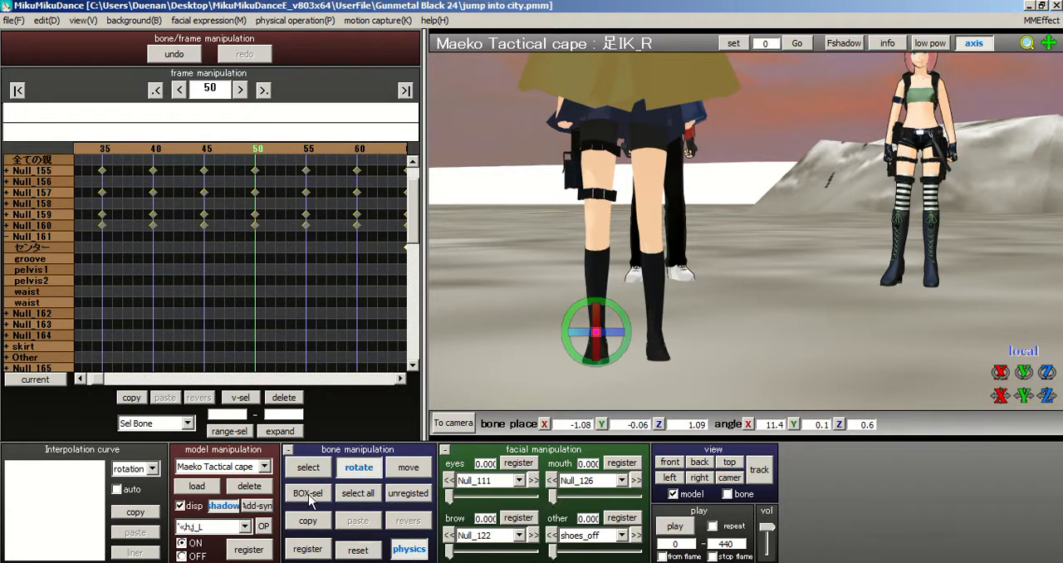
{"action": "left_click", "coordinate": [309, 549]}
Step: Copy the 足IK_R pose and paste it mirrored onto the 足IK_L bone at frame 50
{"action": "left_click", "coordinate": [306, 522]}
{"action": "left_click", "coordinate": [408, 520]}
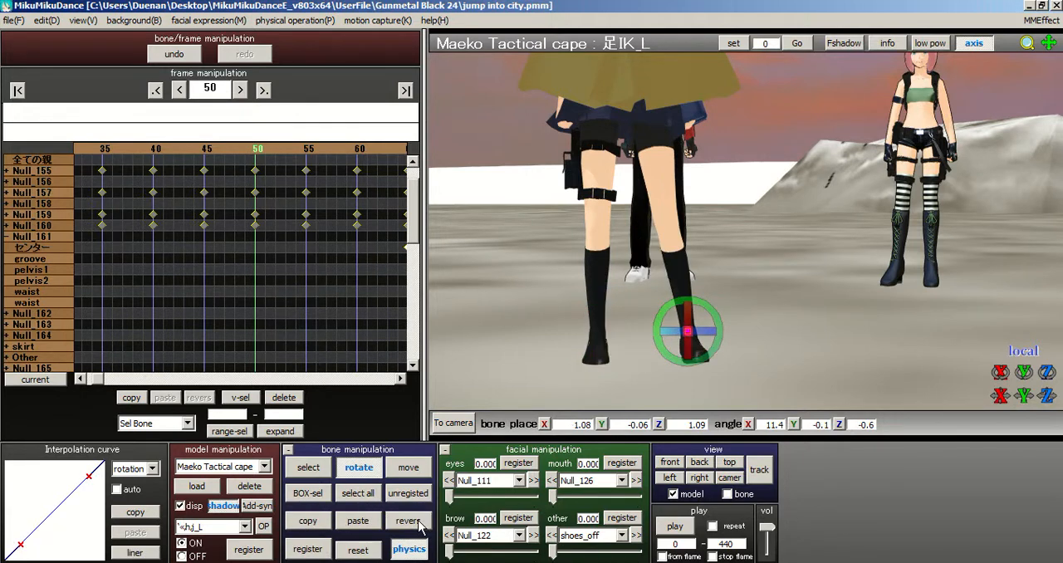
{"action": "key", "text": "z"}
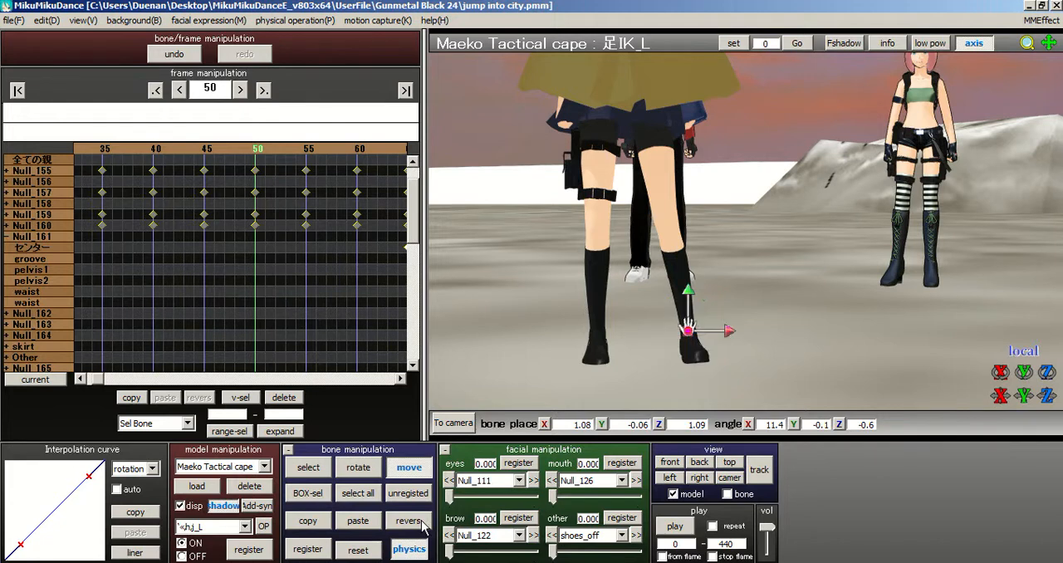
Step: Discard the unregistered pose at frame 50 and raise the 足IK_L bone to about Y 0.13
{"action": "left_click", "coordinate": [250, 152]}
{"action": "left_click", "coordinate": [268, 149]}
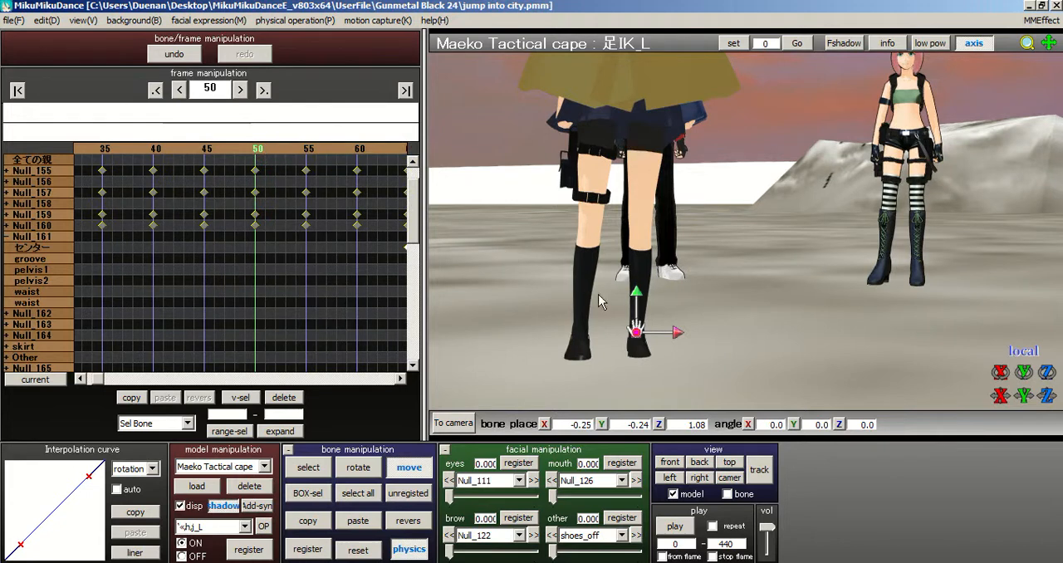
{"action": "left_click_drag", "start_coordinate": [637, 294], "coordinate": [650, 285]}
{"action": "right_click_drag", "start_coordinate": [651, 283], "coordinate": [630, 274]}
Step: Move the groove bone sideways to about X -0.51 and register it at frame 50
{"action": "left_click", "coordinate": [300, 468]}
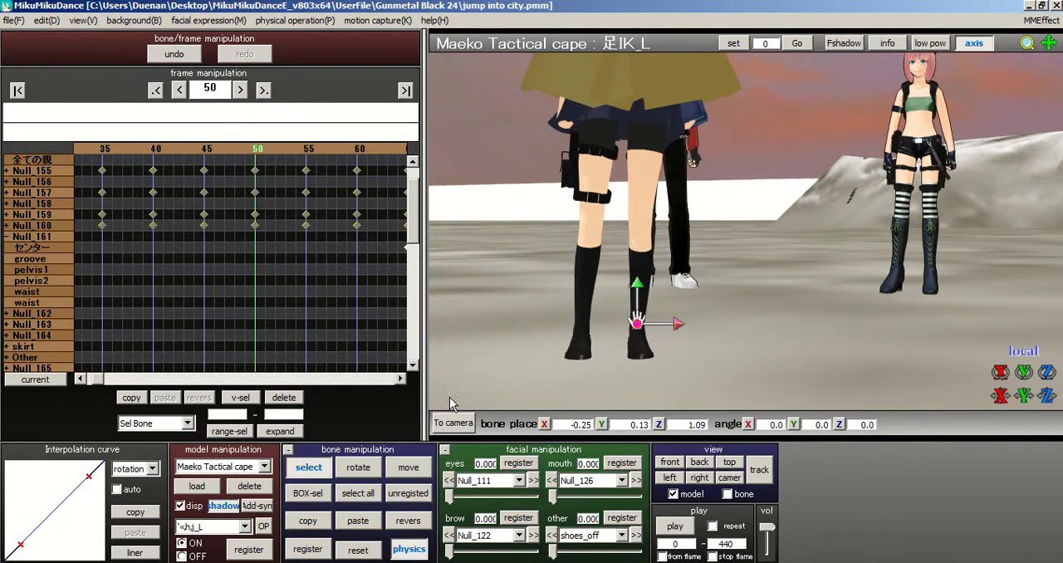
{"action": "left_click", "coordinate": [629, 173]}
{"action": "left_click", "coordinate": [630, 174]}
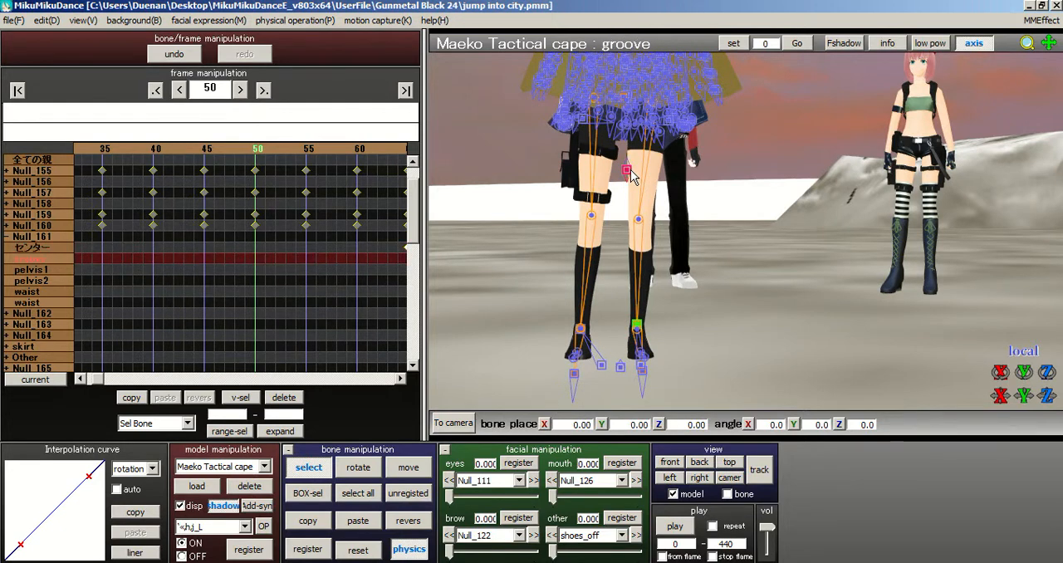
{"action": "left_click", "coordinate": [408, 467]}
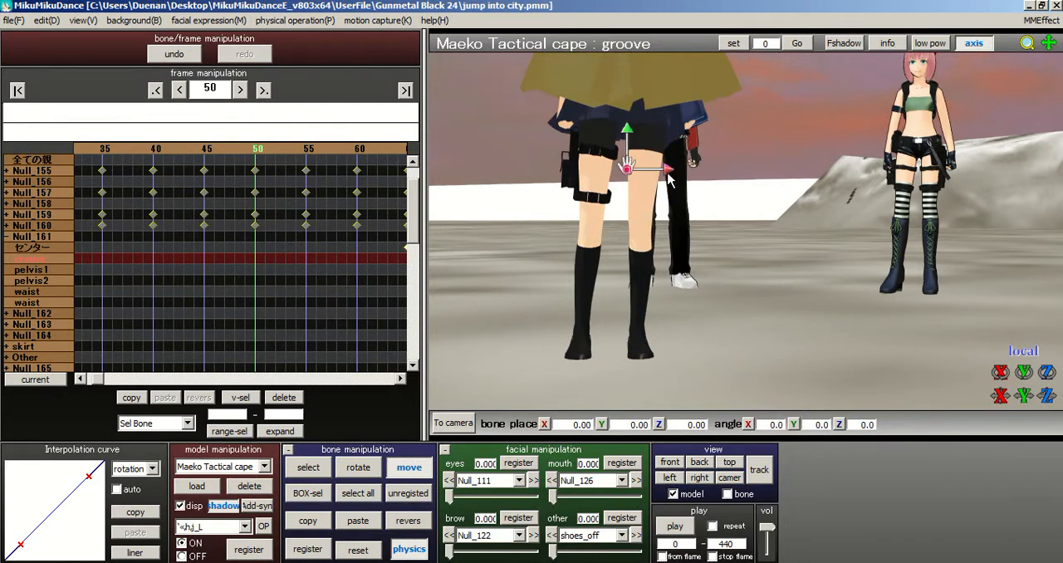
{"action": "left_click_drag", "start_coordinate": [669, 174], "coordinate": [614, 162]}
{"action": "left_click", "coordinate": [307, 549]}
Step: Scrub from the opening frames to frame 50 to check the hip shift
{"action": "left_click", "coordinate": [205, 149]}
{"action": "left_click", "coordinate": [206, 148]}
{"action": "left_click", "coordinate": [205, 148]}
{"action": "left_click", "coordinate": [205, 149]}
{"action": "left_click", "coordinate": [206, 149]}
{"action": "left_click", "coordinate": [205, 149]}
{"action": "left_click_drag", "start_coordinate": [130, 147], "coordinate": [223, 149]}
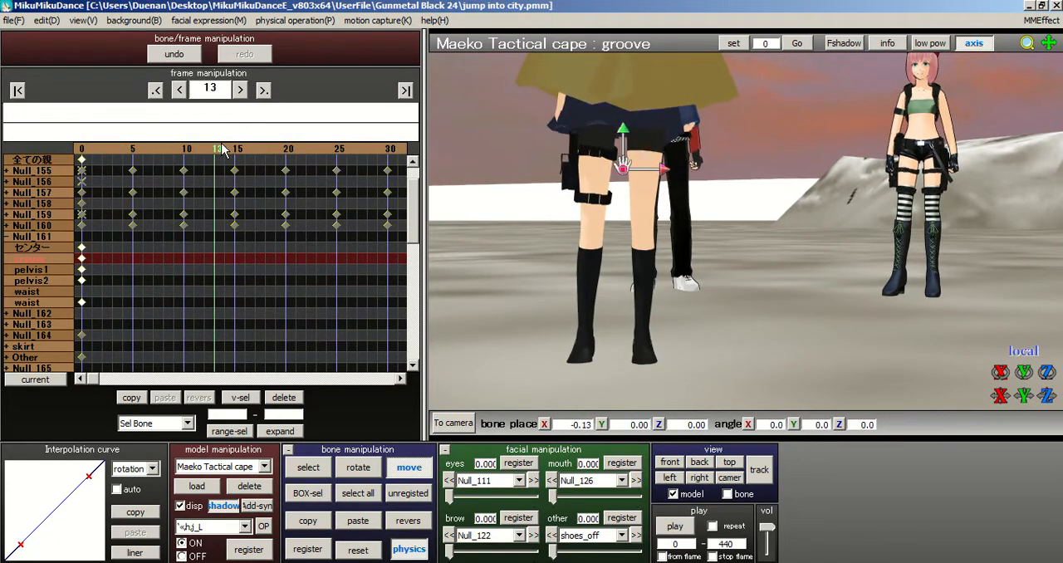
{"action": "left_click_drag", "start_coordinate": [295, 150], "coordinate": [266, 157]}
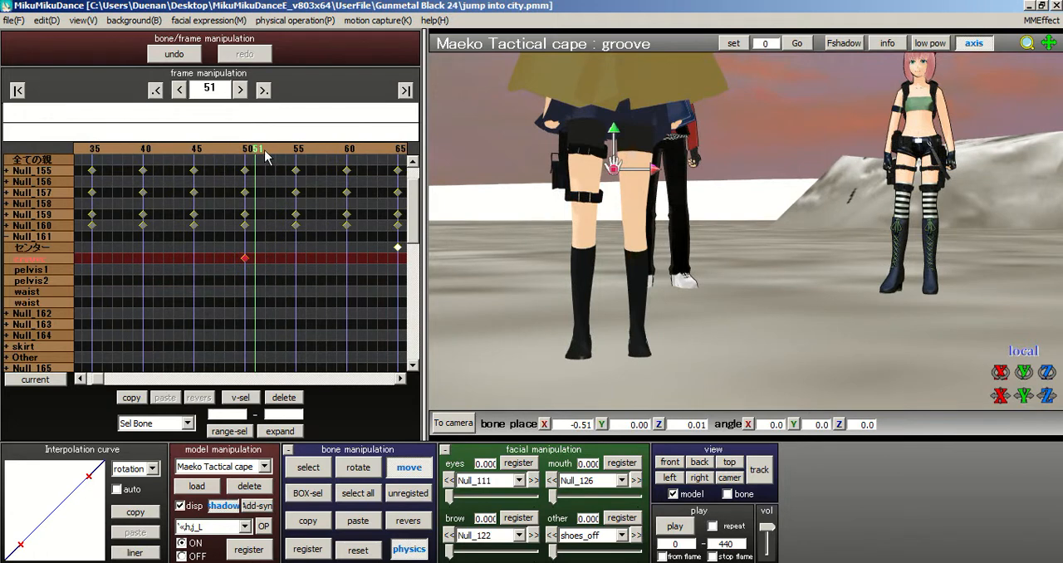
{"action": "left_click", "coordinate": [248, 149]}
Step: Move the groove bone at frame 50 to about X -0.69, Z 0.93
{"action": "right_click_drag", "start_coordinate": [611, 160], "coordinate": [657, 177]}
{"action": "left_click_drag", "start_coordinate": [656, 177], "coordinate": [625, 210]}
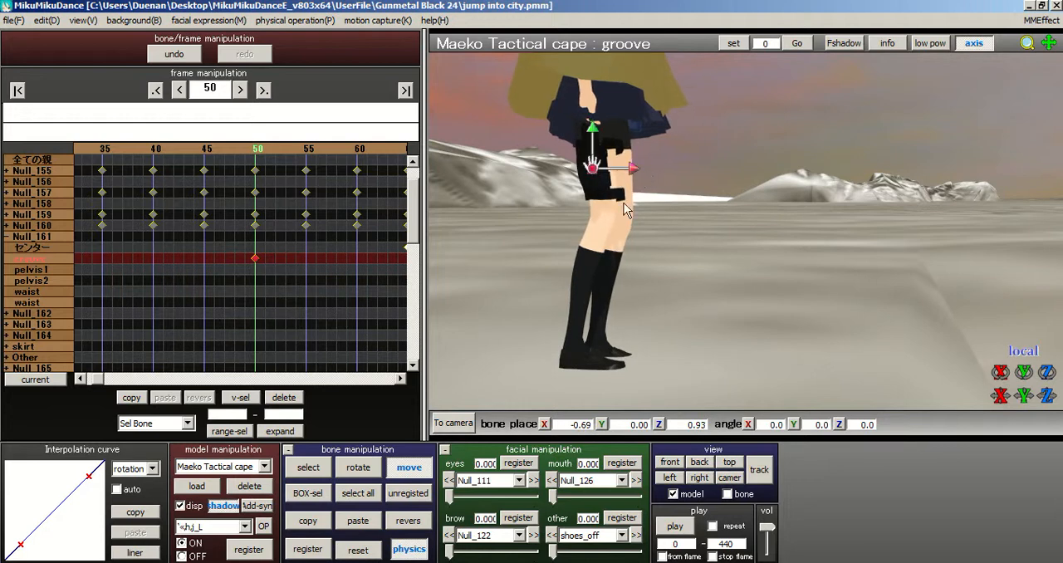
{"action": "mouse_move", "coordinate": [593, 287]}
{"action": "right_mouse_down"}
{"action": "mouse_move", "coordinate": [516, 281]}
{"action": "mouse_move", "coordinate": [587, 276]}
{"action": "right_mouse_up"}
{"action": "scroll", "coordinate": [591, 275], "scroll_direction": "up", "scroll_amount": 2}
{"action": "scroll", "coordinate": [606, 233], "scroll_direction": "down", "scroll_amount": 2}
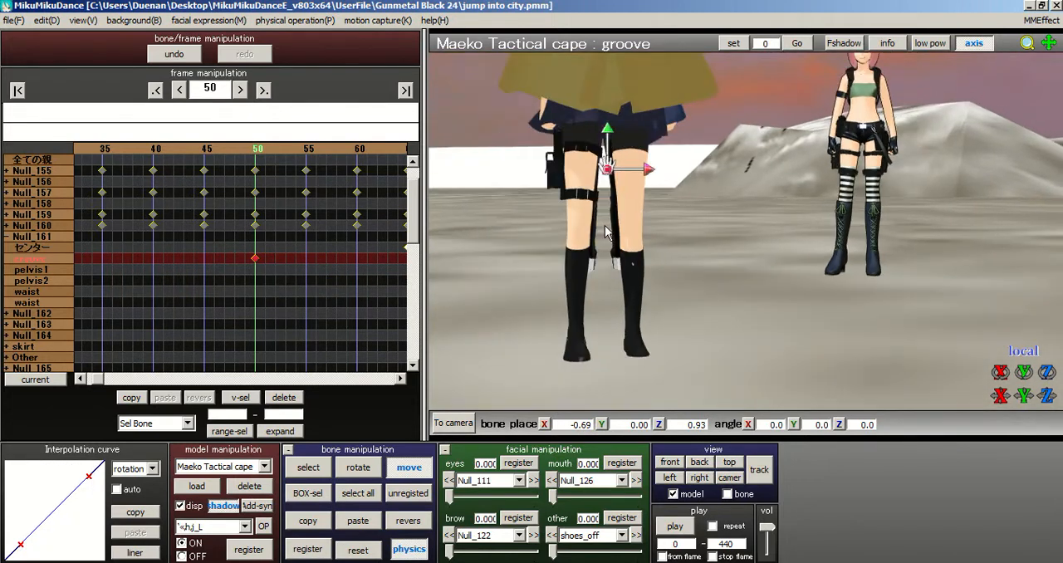
Step: Raise the 足IK_L bone to about X -0.24, Y 0.15, Z 1.10 and register it at frame 50
{"action": "right_click_drag", "start_coordinate": [758, 239], "coordinate": [755, 260]}
{"action": "middle_click_drag", "start_coordinate": [755, 260], "coordinate": [729, 179]}
{"action": "left_click", "coordinate": [308, 468]}
{"action": "left_click", "coordinate": [657, 316]}
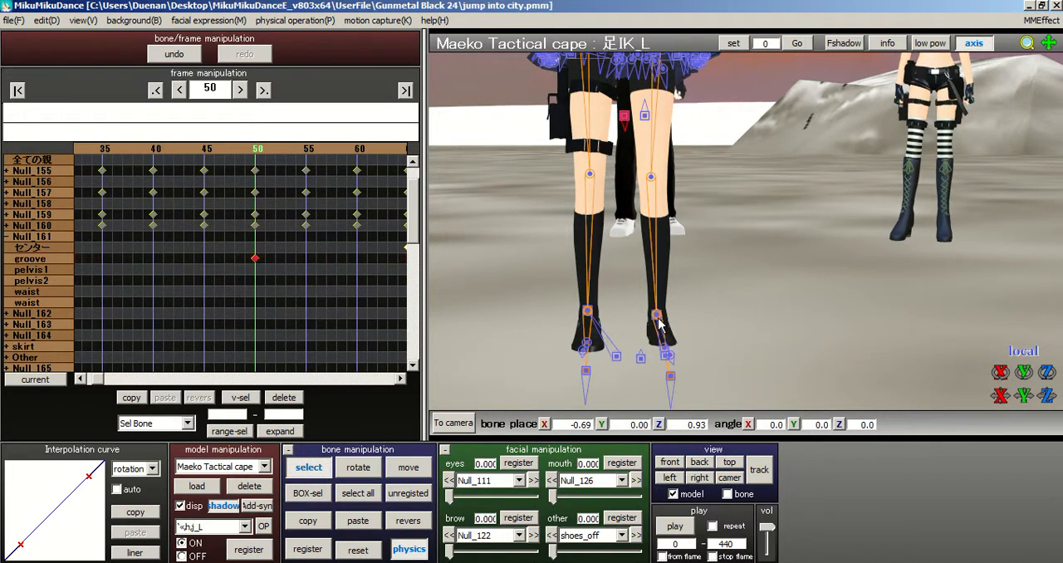
{"action": "scroll", "coordinate": [648, 300], "scroll_direction": "up", "scroll_amount": 3}
{"action": "left_click", "coordinate": [415, 471]}
{"action": "left_click_drag", "start_coordinate": [637, 299], "coordinate": [638, 290]}
{"action": "right_click_drag", "start_coordinate": [619, 274], "coordinate": [604, 274]}
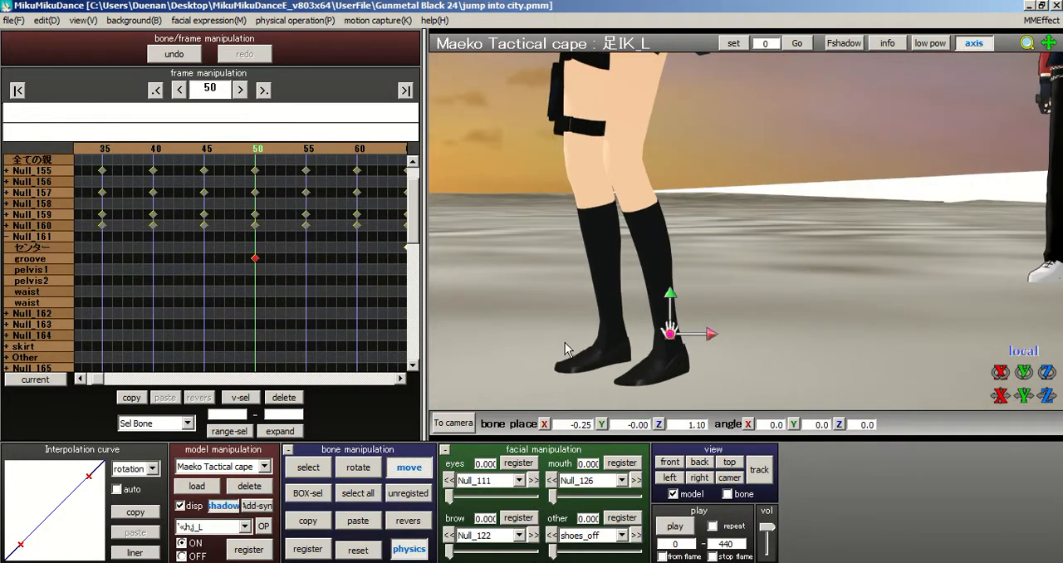
{"action": "right_click_drag", "start_coordinate": [501, 344], "coordinate": [652, 314]}
{"action": "mouse_move", "coordinate": [680, 309]}
{"action": "left_mouse_down"}
{"action": "mouse_move", "coordinate": [680, 329]}
{"action": "mouse_move", "coordinate": [679, 300]}
{"action": "left_mouse_up"}
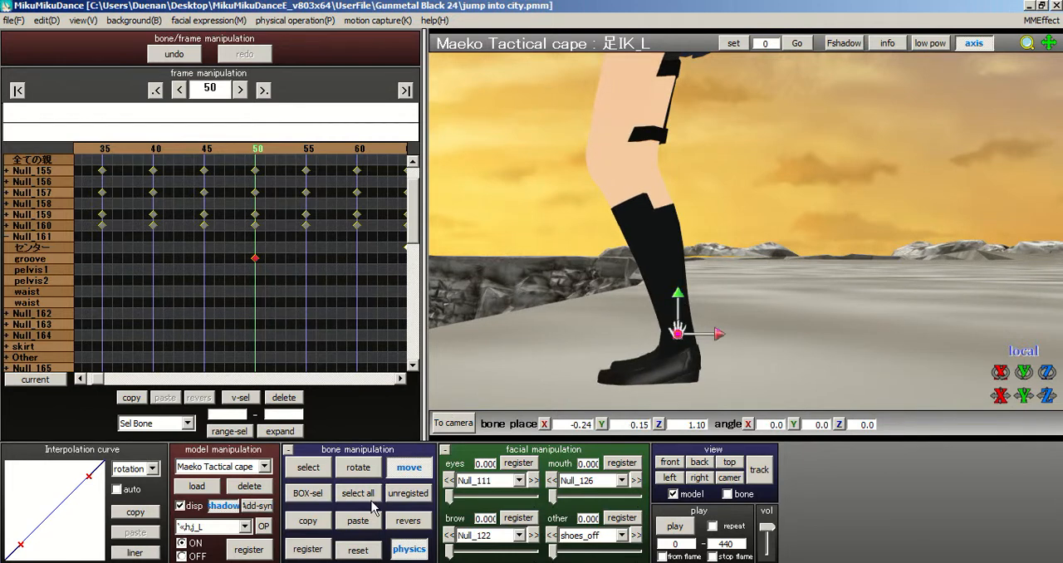
{"action": "left_click", "coordinate": [308, 549]}
Step: Raise the 足IK_R bone to about Y 0.06 at frame 50
{"action": "right_click_drag", "start_coordinate": [631, 264], "coordinate": [551, 342]}
{"action": "left_click", "coordinate": [308, 468]}
{"action": "left_click", "coordinate": [550, 334]}
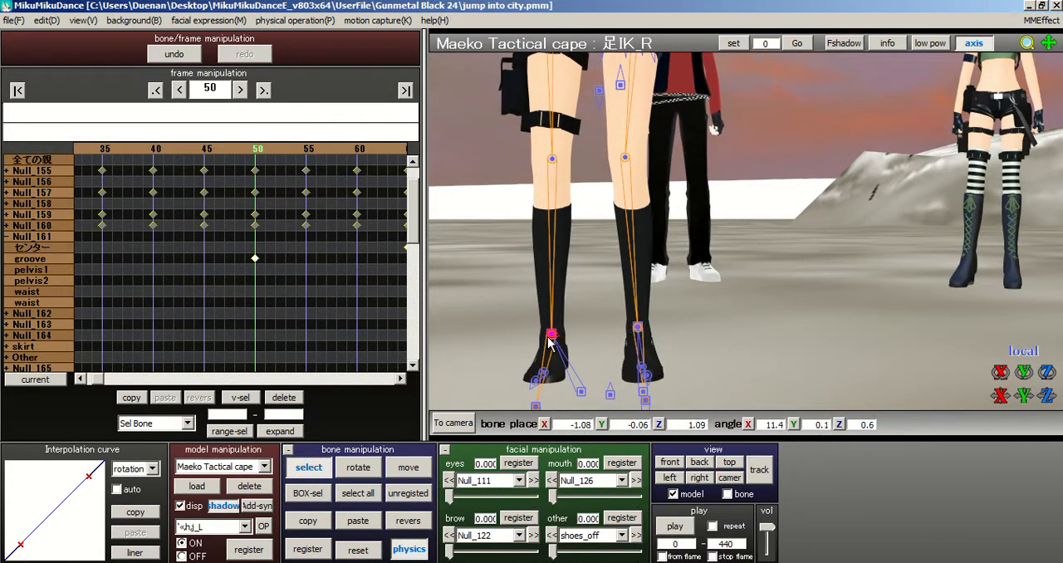
{"action": "left_click", "coordinate": [408, 468]}
{"action": "left_click_drag", "start_coordinate": [552, 300], "coordinate": [552, 295]}
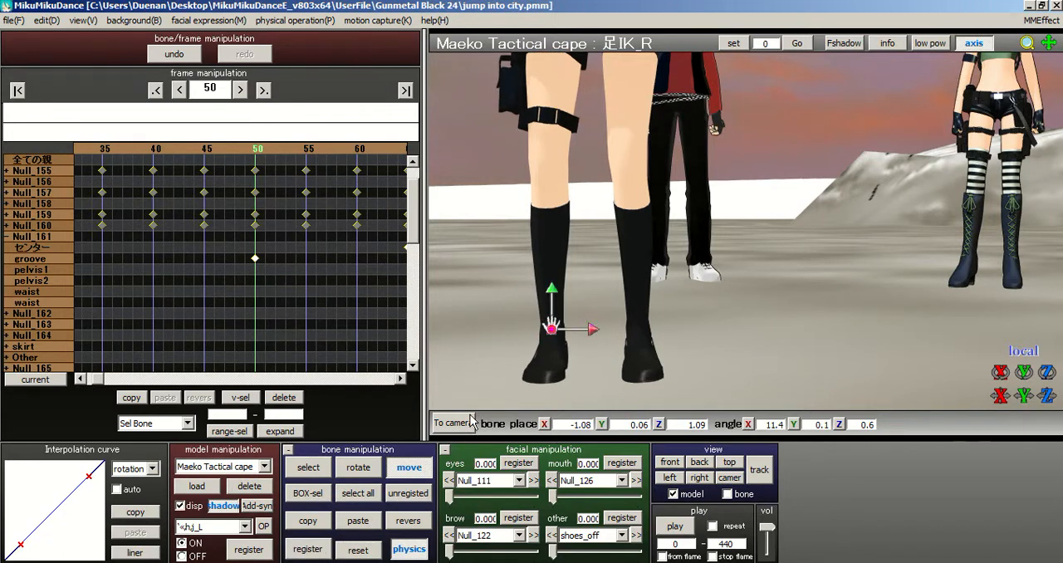
Step: Register keyframes for all of the model's bones at frame 50 and select the right ankle bone 足首_R
{"action": "scroll", "coordinate": [657, 241], "scroll_direction": "down", "scroll_amount": 5}
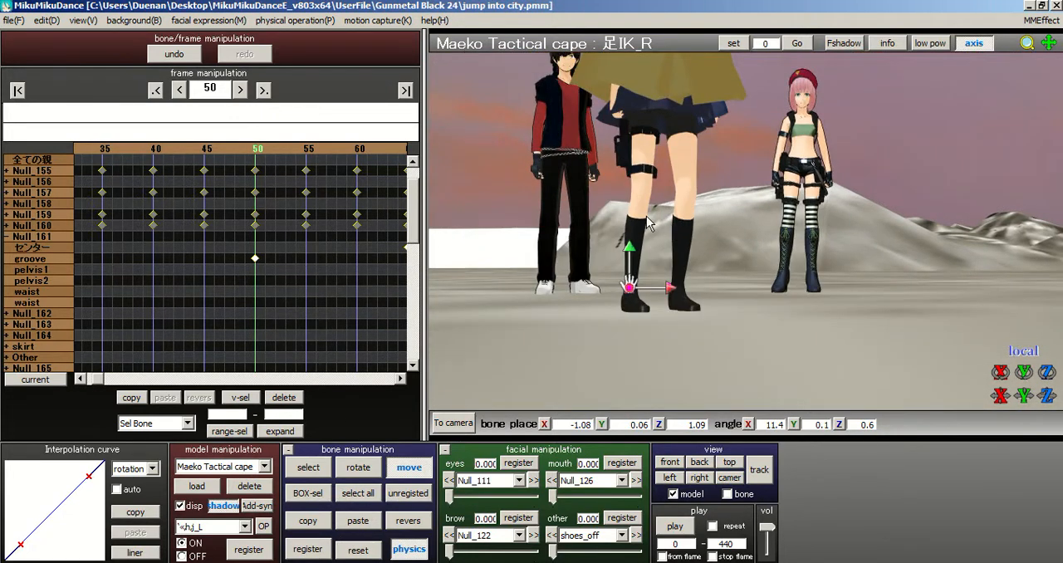
{"action": "scroll", "coordinate": [648, 223], "scroll_direction": "up", "scroll_amount": 5}
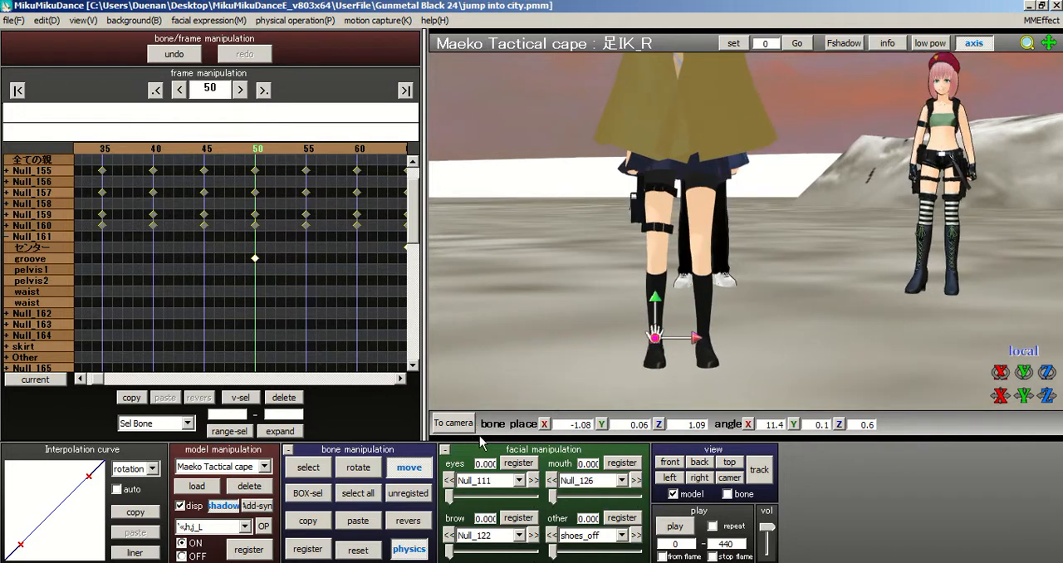
{"action": "scroll", "coordinate": [349, 204], "scroll_direction": "up", "scroll_amount": 1}
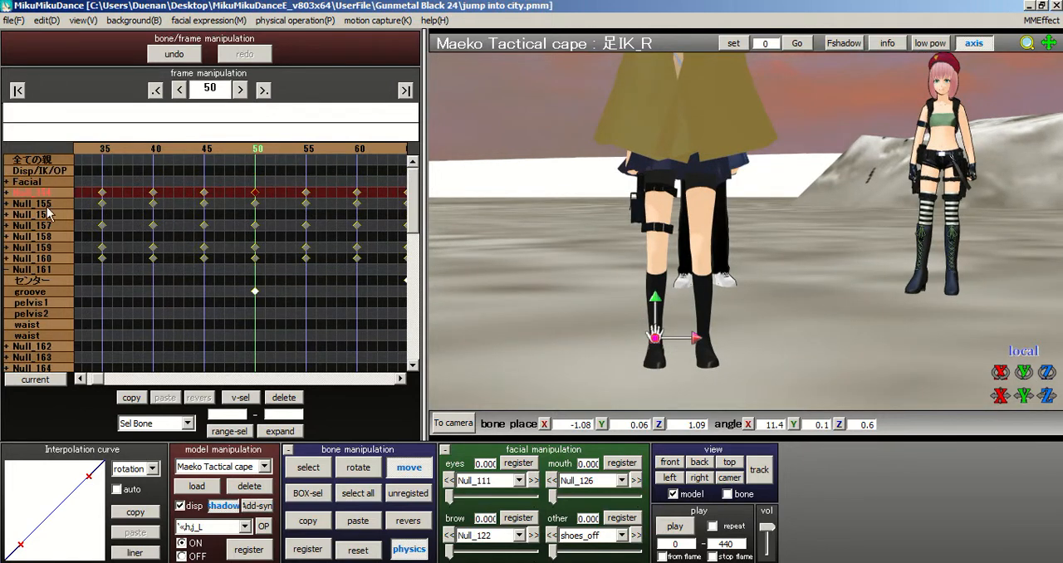
{"action": "left_click", "coordinate": [358, 494]}
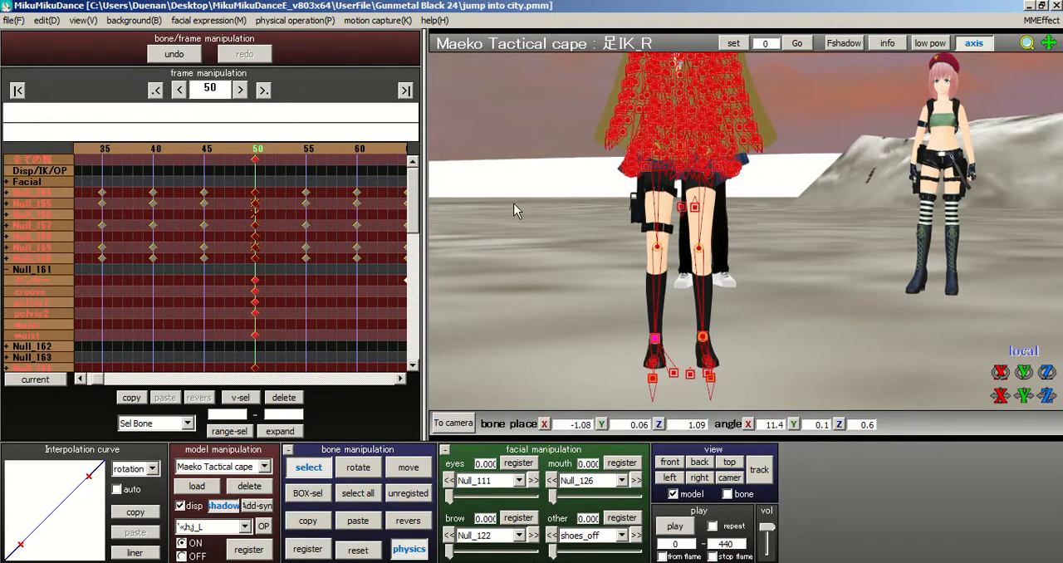
{"action": "left_click", "coordinate": [654, 340]}
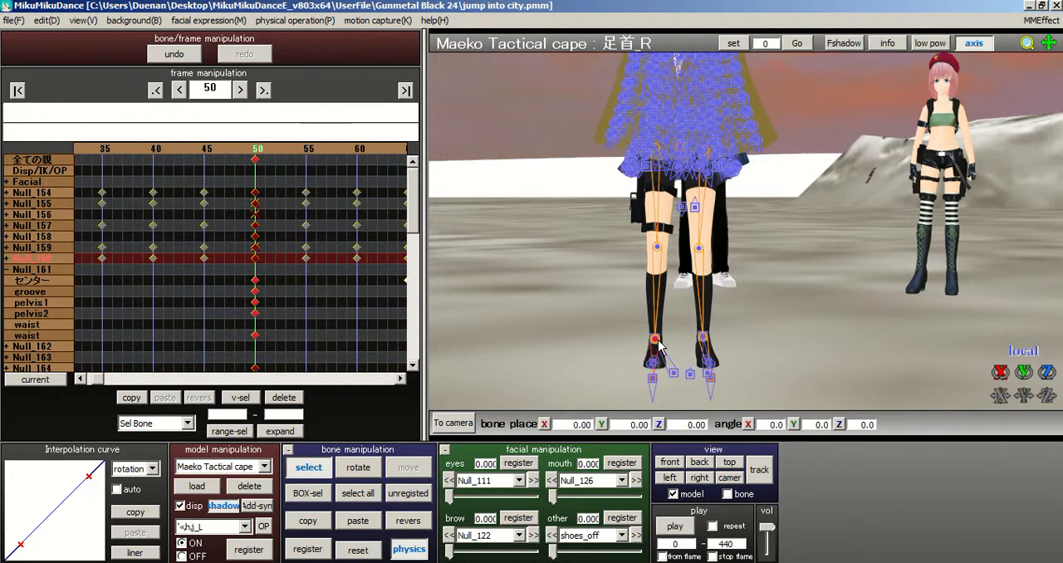
Step: Register the 足IK_R bone's keyframe at frame 50 and return to frame 0
{"action": "left_click", "coordinate": [307, 551]}
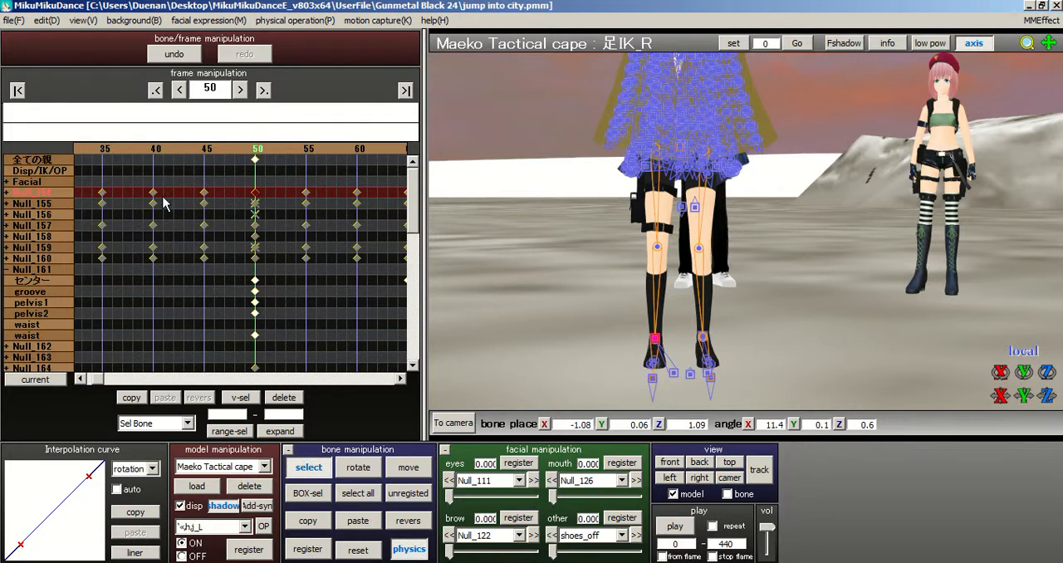
{"action": "left_click", "coordinate": [163, 153]}
{"action": "left_click", "coordinate": [165, 149]}
{"action": "left_click", "coordinate": [165, 148]}
{"action": "left_click", "coordinate": [164, 148]}
{"action": "left_click", "coordinate": [162, 149]}
{"action": "left_click_drag", "start_coordinate": [163, 149], "coordinate": [124, 149]}
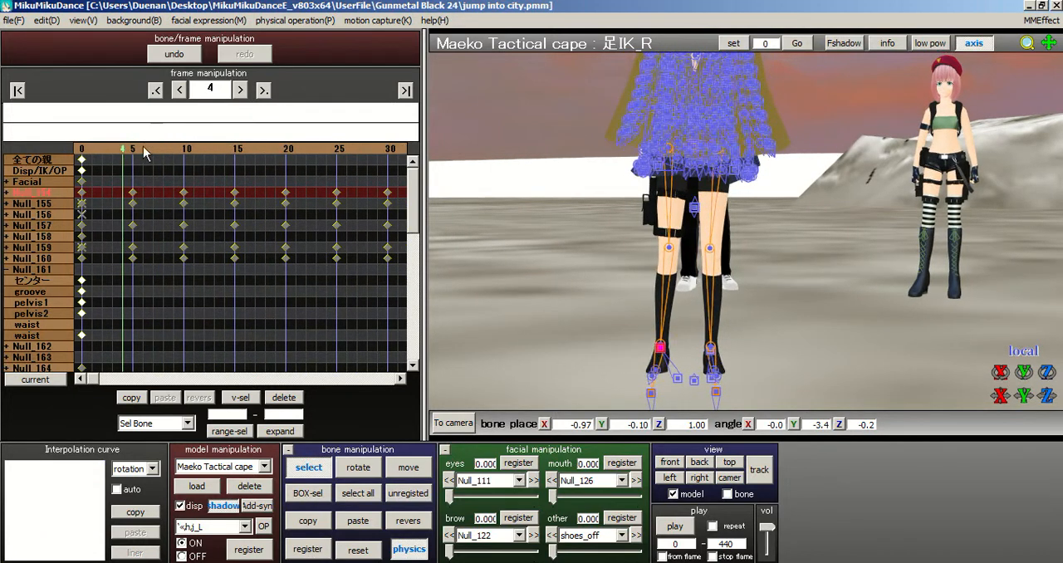
{"action": "left_click", "coordinate": [130, 148]}
{"action": "left_click", "coordinate": [83, 148]}
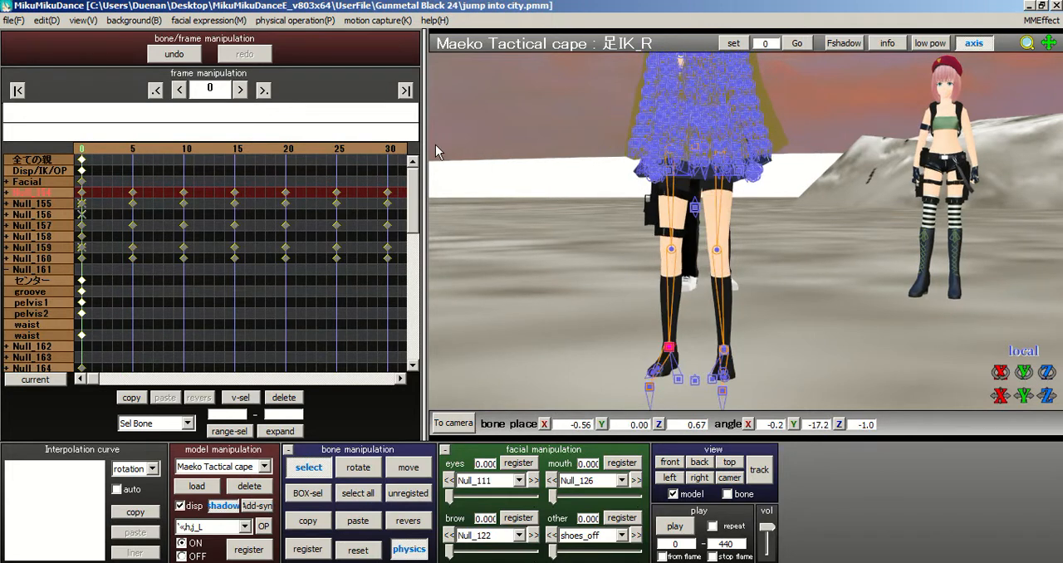
Step: Compare the caped model's stance and leg pose at frame 0 with frames 5 and 6
{"action": "scroll", "coordinate": [763, 268], "scroll_direction": "down", "scroll_amount": 6}
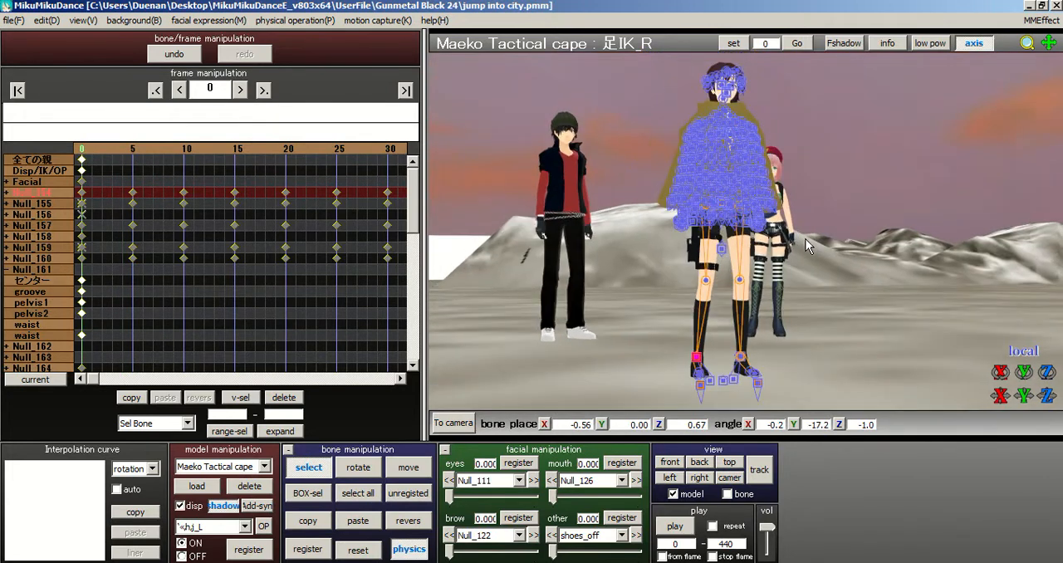
{"action": "scroll", "coordinate": [794, 248], "scroll_direction": "up", "scroll_amount": 4}
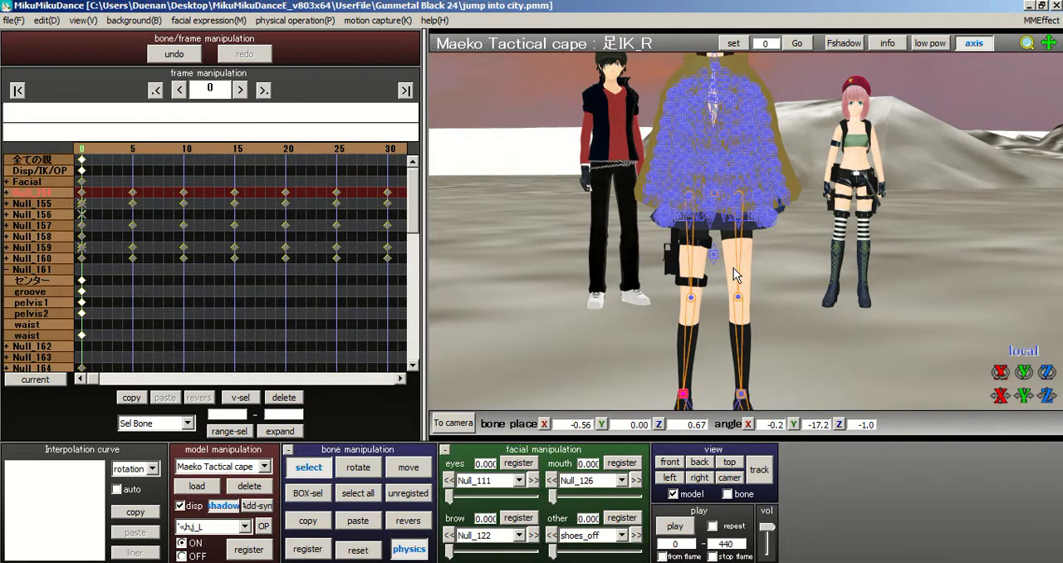
{"action": "scroll", "coordinate": [731, 258], "scroll_direction": "up", "scroll_amount": 2}
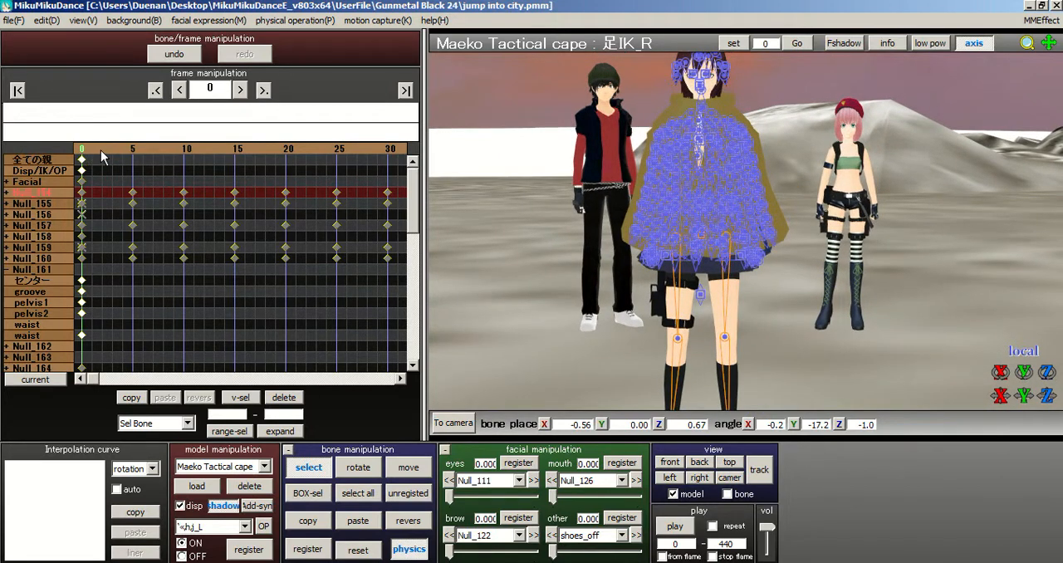
{"action": "left_click", "coordinate": [144, 150]}
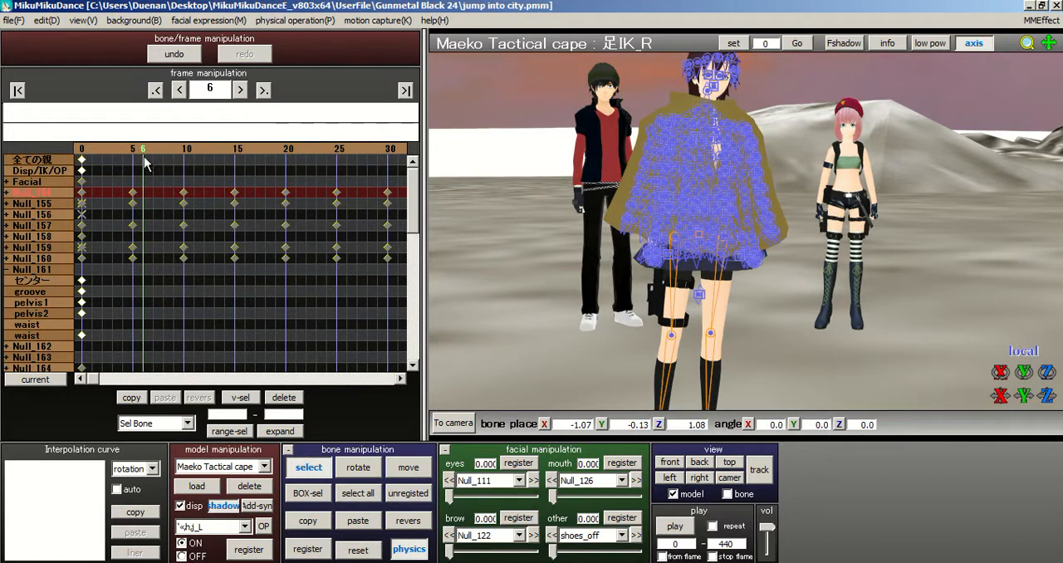
{"action": "left_click", "coordinate": [132, 149]}
{"action": "scroll", "coordinate": [702, 216], "scroll_direction": "down", "scroll_amount": 2}
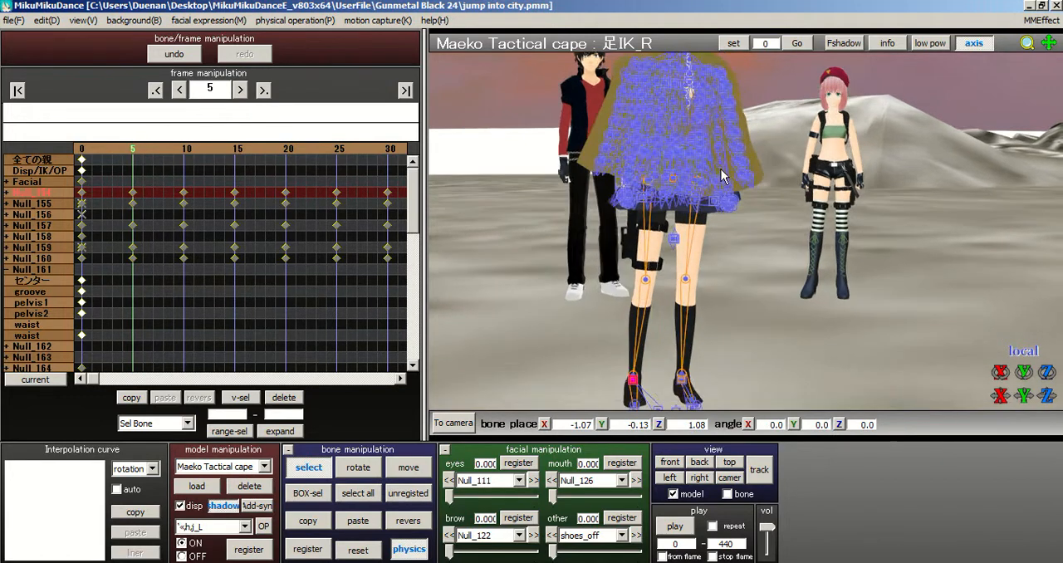
{"action": "scroll", "coordinate": [702, 216], "scroll_direction": "up", "scroll_amount": 3}
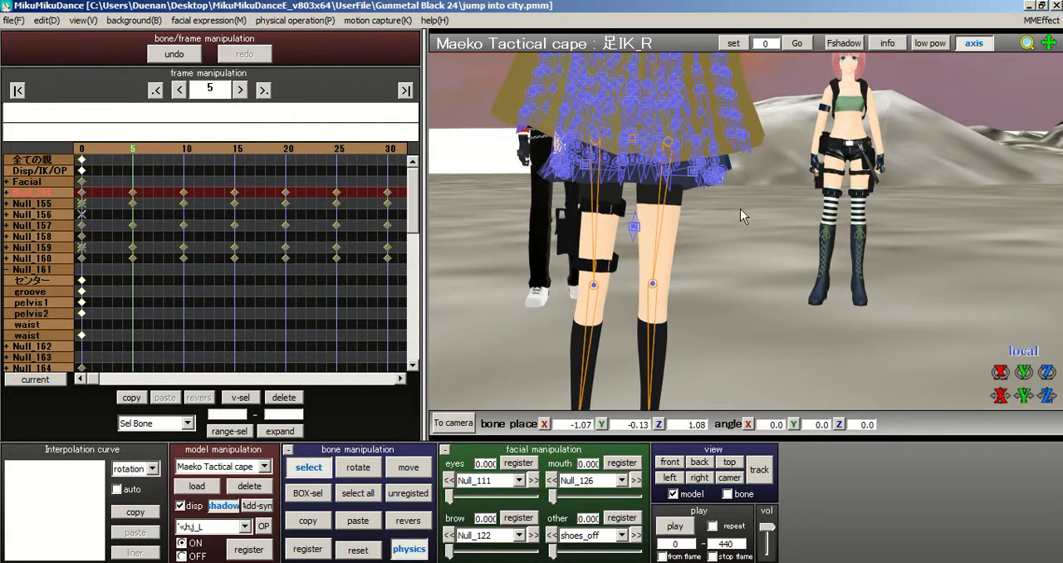
{"action": "scroll", "coordinate": [745, 224], "scroll_direction": "down", "scroll_amount": 1}
Step: Register a keyframe for the groove bone at frame 0
{"action": "left_click", "coordinate": [81, 149]}
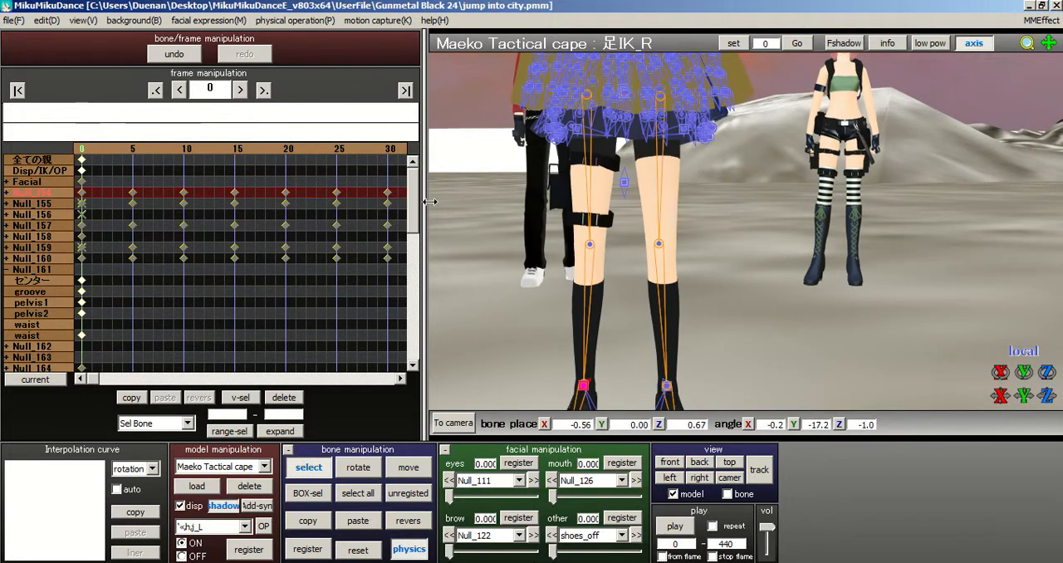
{"action": "left_click", "coordinate": [625, 185]}
{"action": "left_click", "coordinate": [625, 184]}
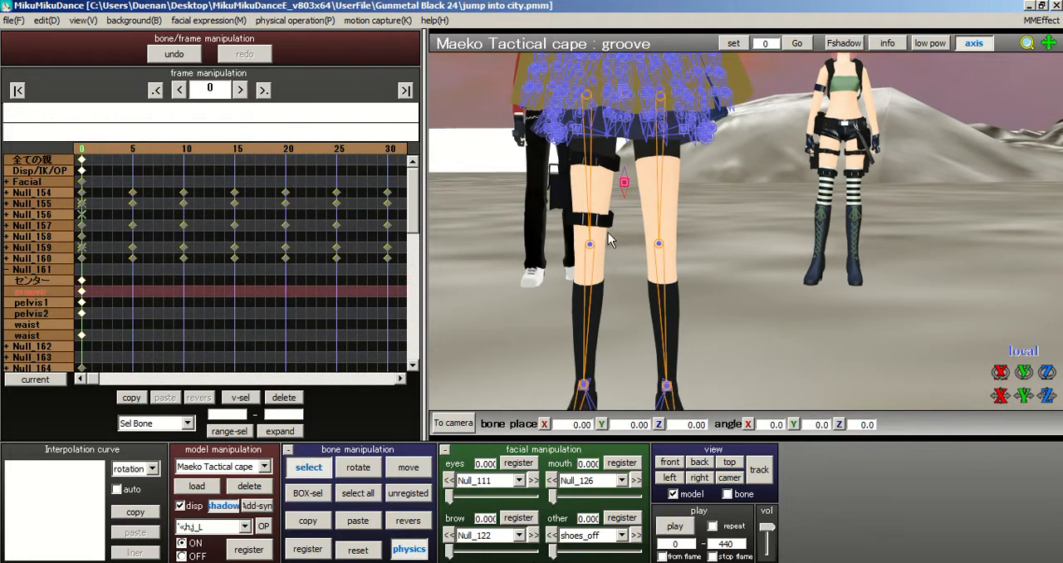
{"action": "left_click", "coordinate": [307, 549]}
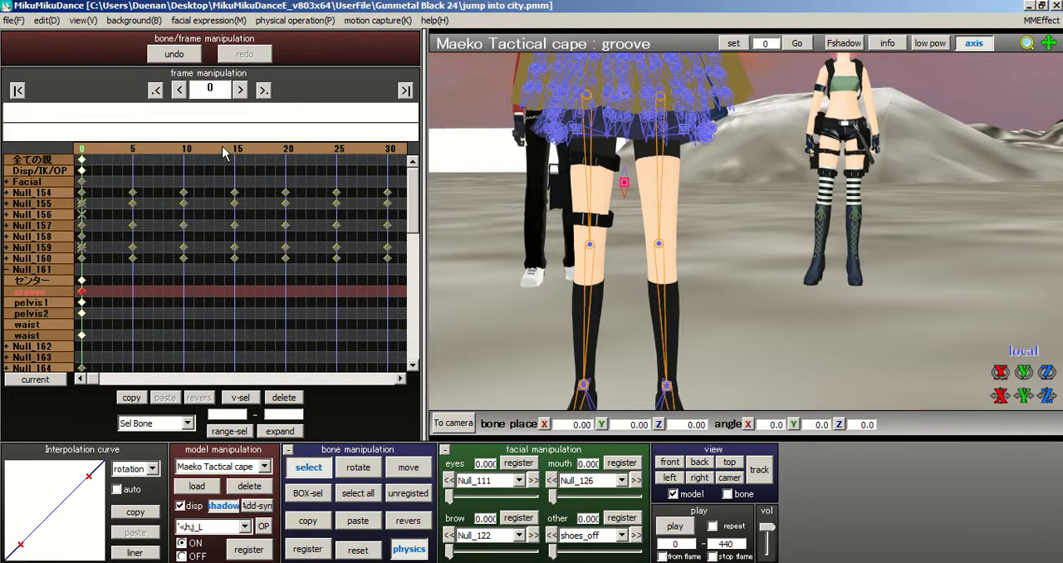
Step: Copy the groove bone's keyframe from frame 0 and paste it at frame 50
{"action": "left_click_drag", "start_coordinate": [264, 148], "coordinate": [321, 153]}
{"action": "left_click", "coordinate": [296, 161]}
{"action": "left_click", "coordinate": [131, 397]}
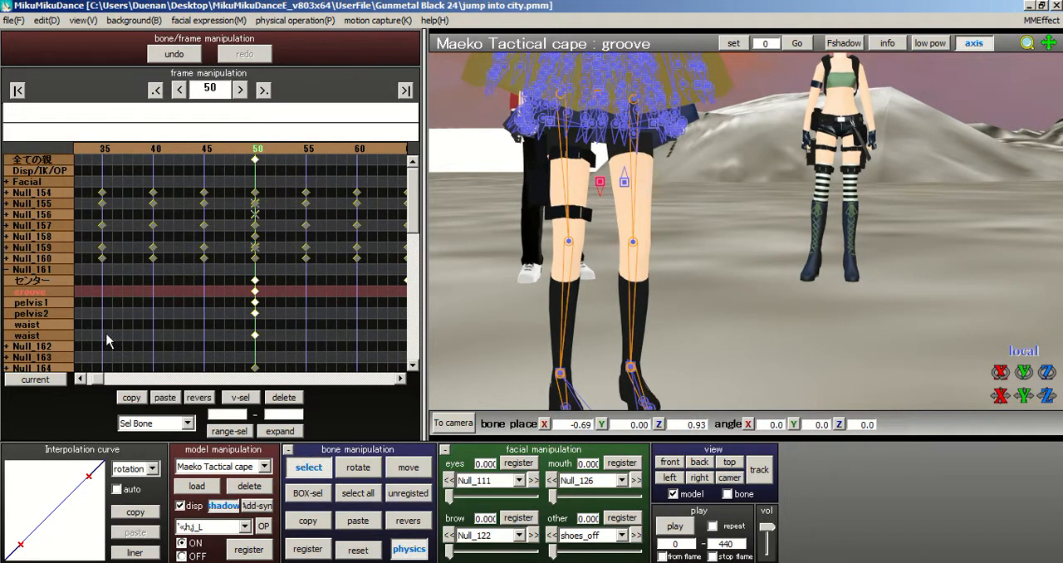
{"action": "left_click", "coordinate": [17, 90]}
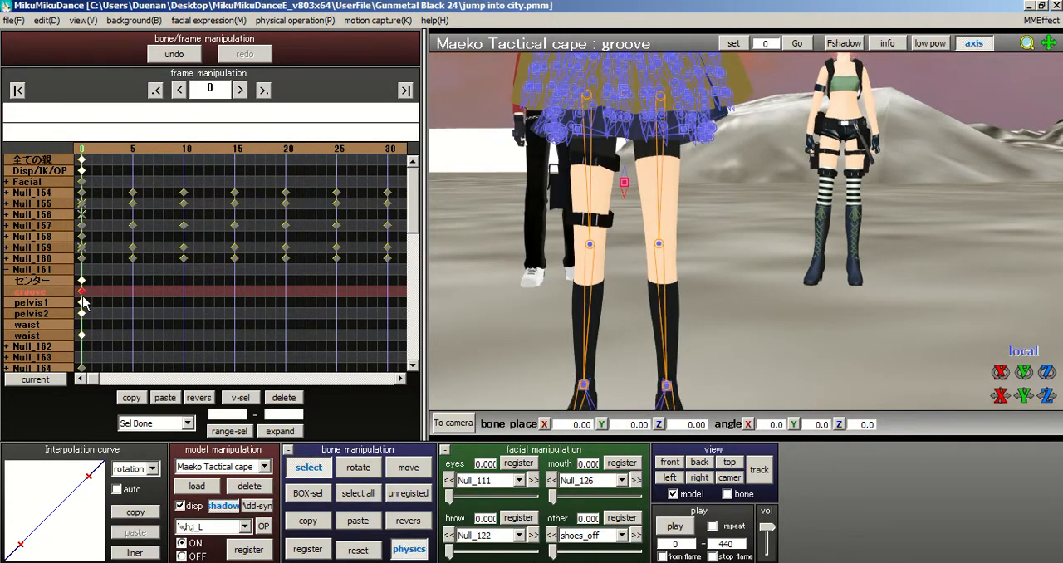
{"action": "left_click", "coordinate": [263, 90]}
{"action": "left_click", "coordinate": [164, 399]}
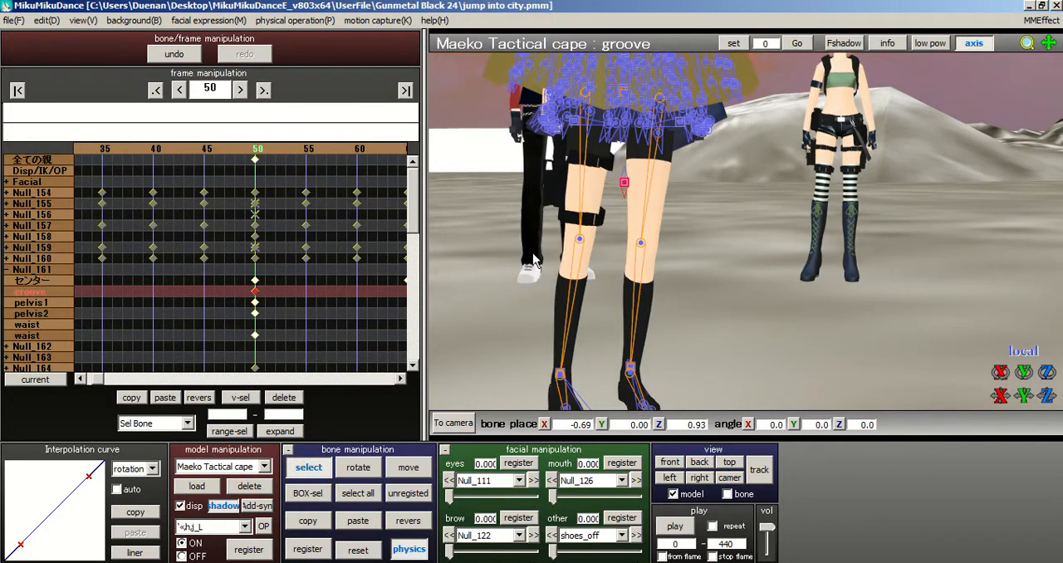
{"action": "scroll", "coordinate": [498, 211], "scroll_direction": "down", "scroll_amount": 2}
{"action": "left_click", "coordinate": [410, 469]}
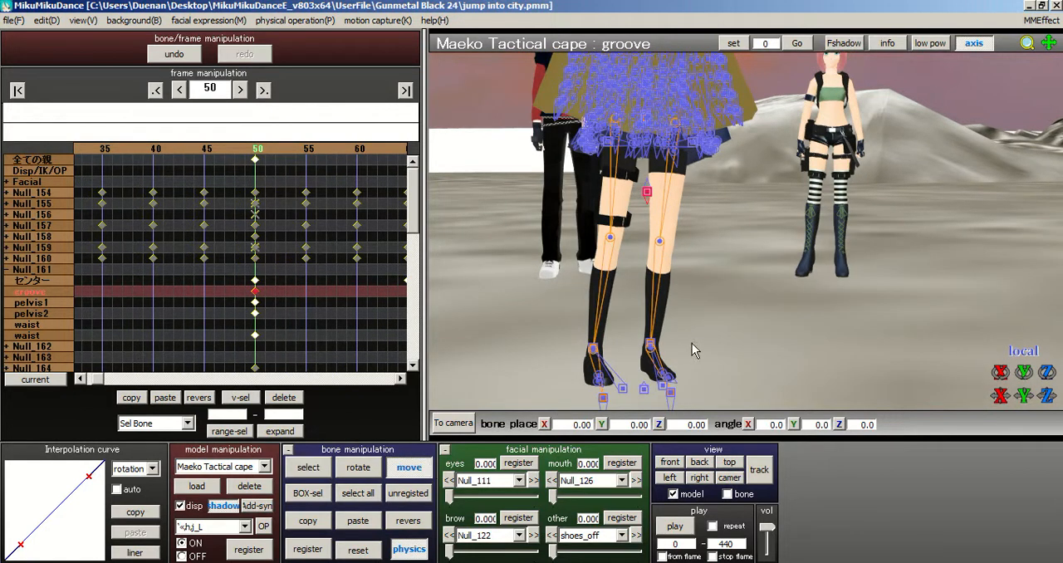
{"action": "left_click_drag", "start_coordinate": [687, 199], "coordinate": [665, 195]}
Step: Copy the frame 0 pose of the foot, ankle and IK bones together with both upper-leg bones
{"action": "left_click", "coordinate": [18, 90]}
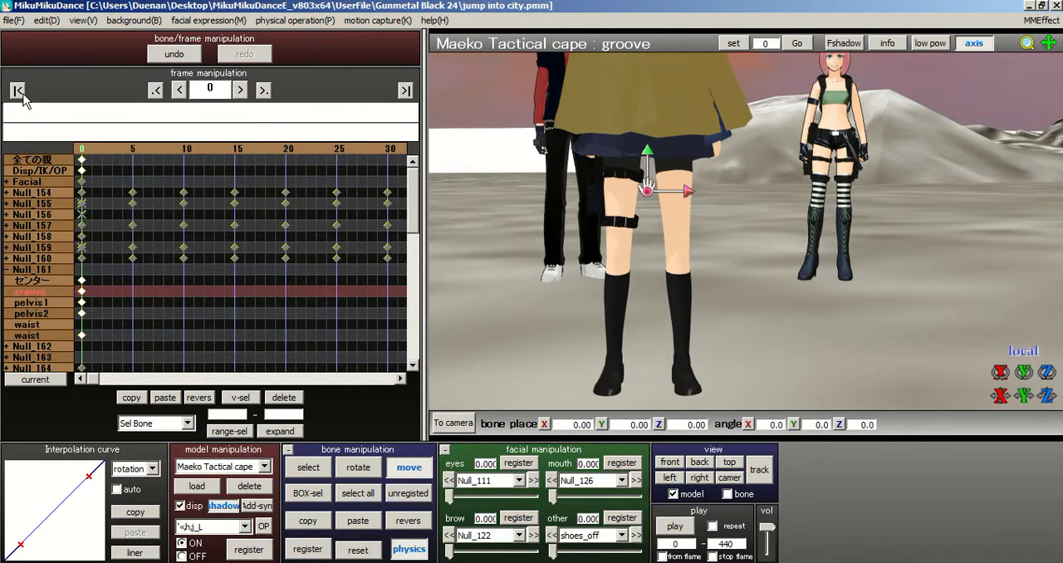
{"action": "left_click", "coordinate": [320, 492]}
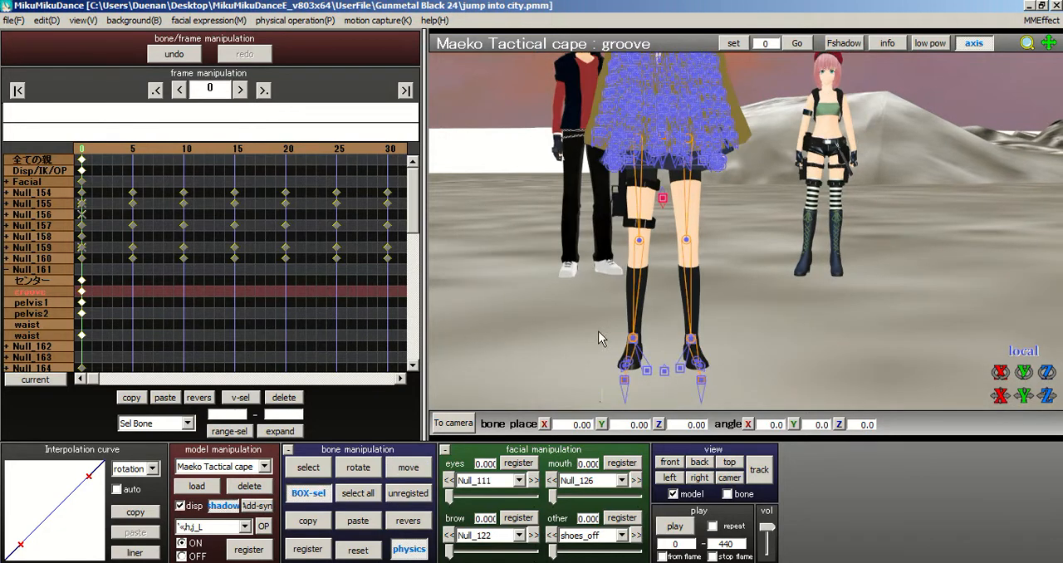
{"action": "left_click_drag", "start_coordinate": [596, 398], "coordinate": [757, 298]}
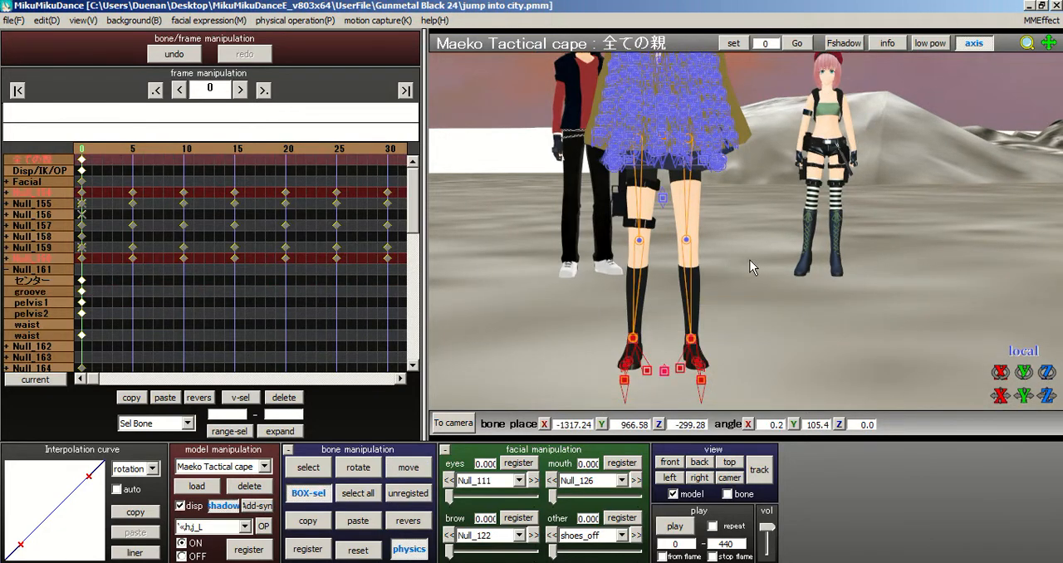
{"action": "scroll", "coordinate": [775, 321], "scroll_direction": "up", "scroll_amount": 5}
{"action": "left_click", "coordinate": [317, 467]}
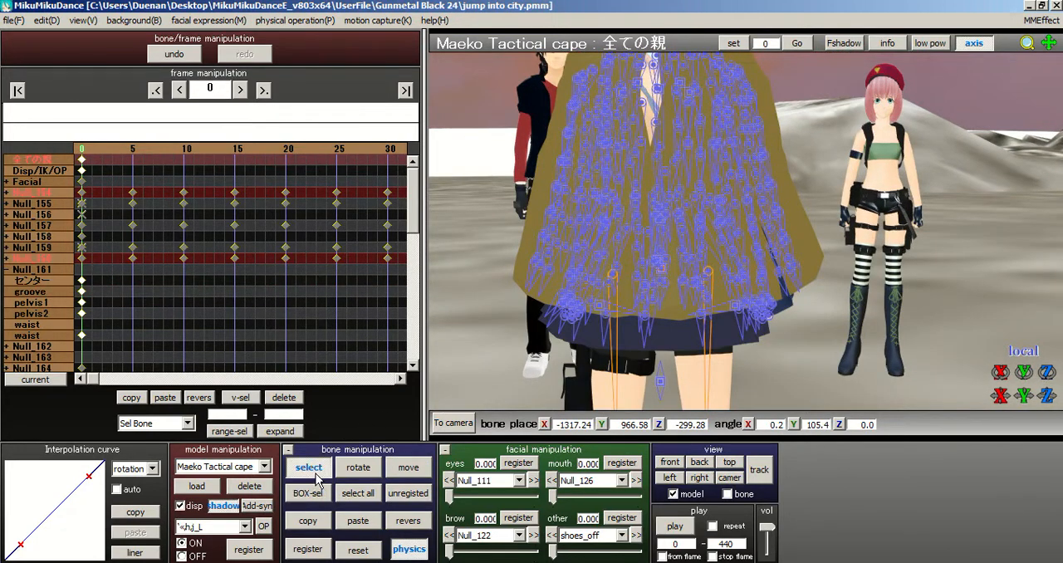
{"action": "scroll", "coordinate": [743, 224], "scroll_direction": "up", "scroll_amount": 3}
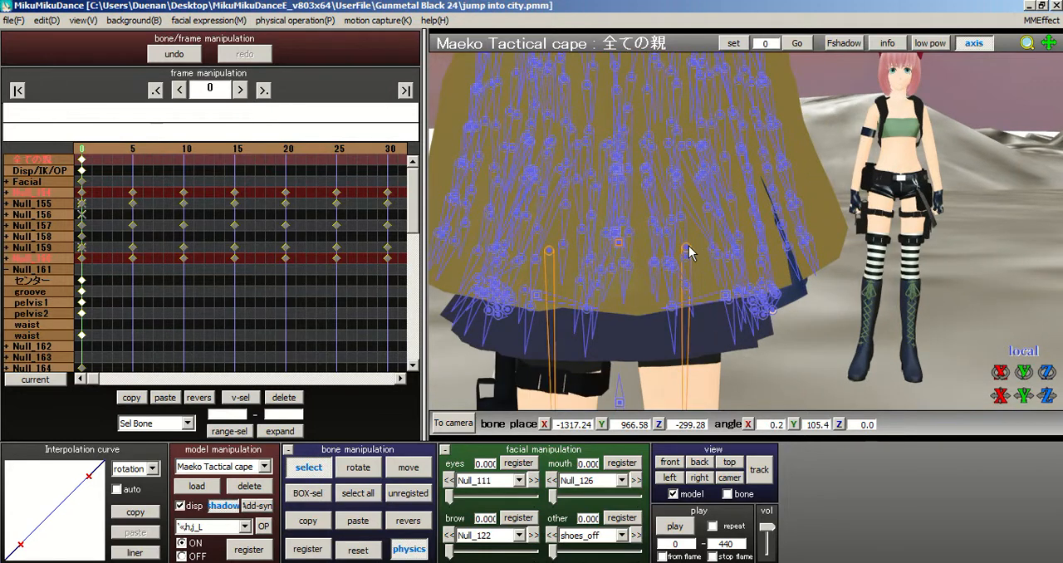
{"action": "left_click", "coordinate": [687, 249]}
{"action": "left_click", "coordinate": [550, 250], "text": "ctrl"}
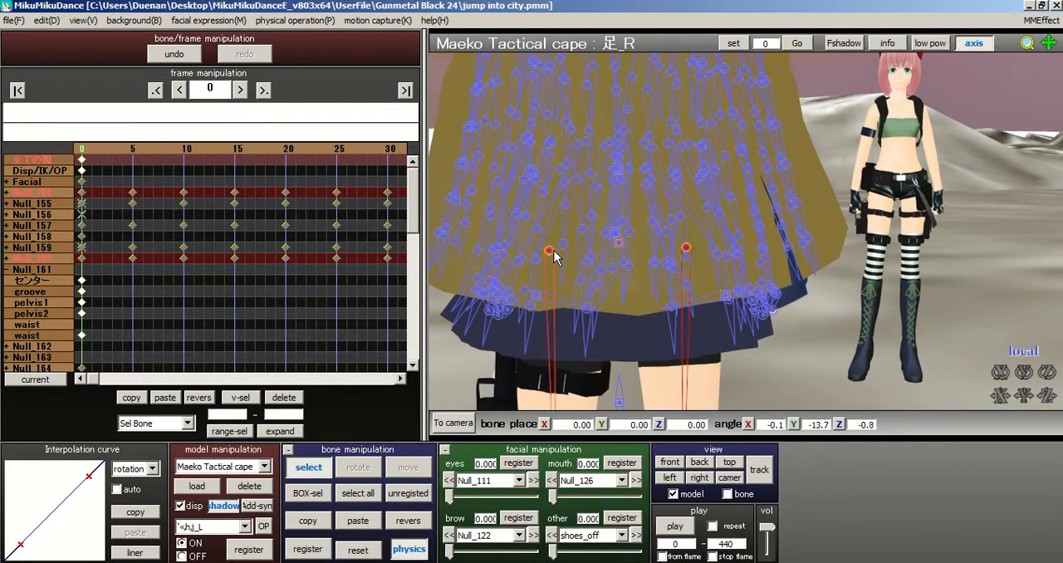
{"action": "left_click", "coordinate": [313, 525]}
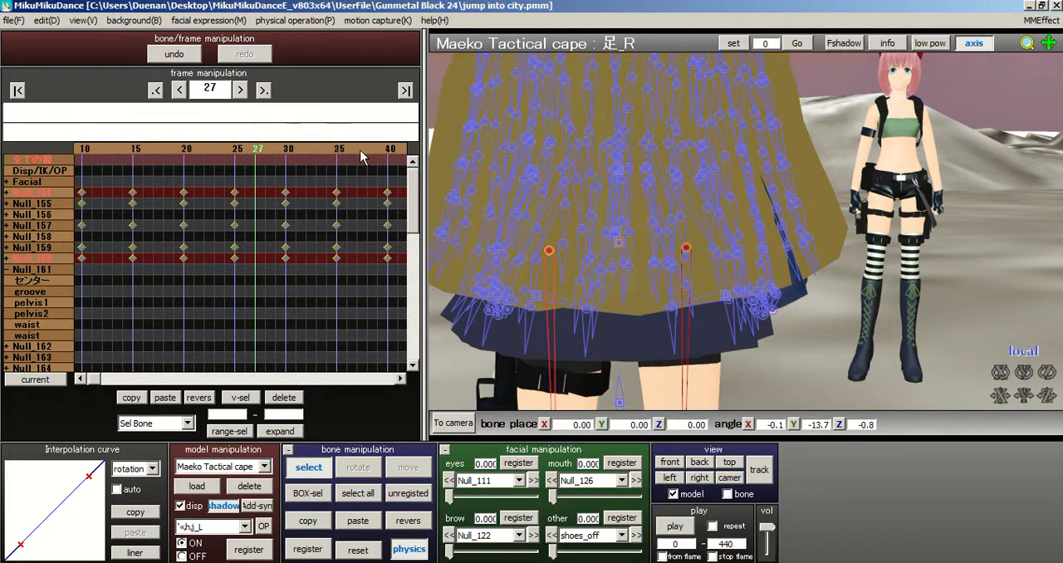
Step: Paste the copied leg pose at frame 50 and register all of the model's bones there
{"action": "left_click", "coordinate": [362, 152]}
{"action": "left_click", "coordinate": [275, 153]}
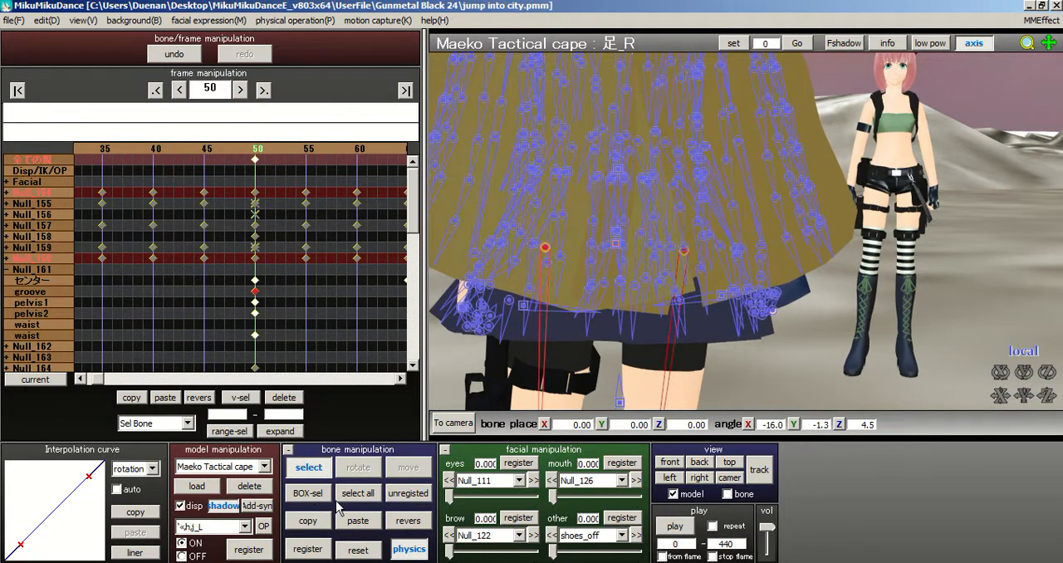
{"action": "left_click", "coordinate": [359, 522]}
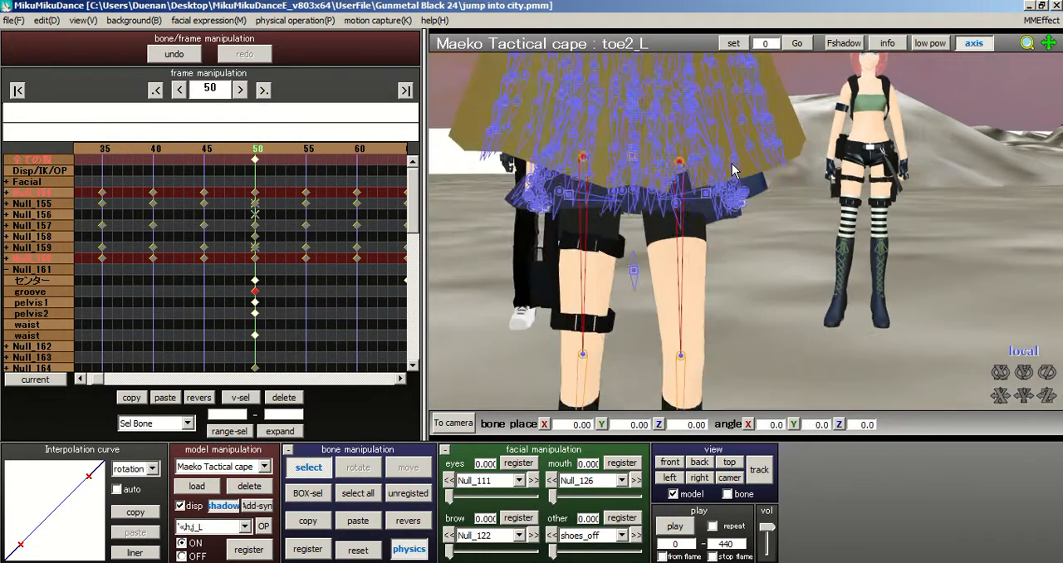
{"action": "left_click", "coordinate": [358, 492]}
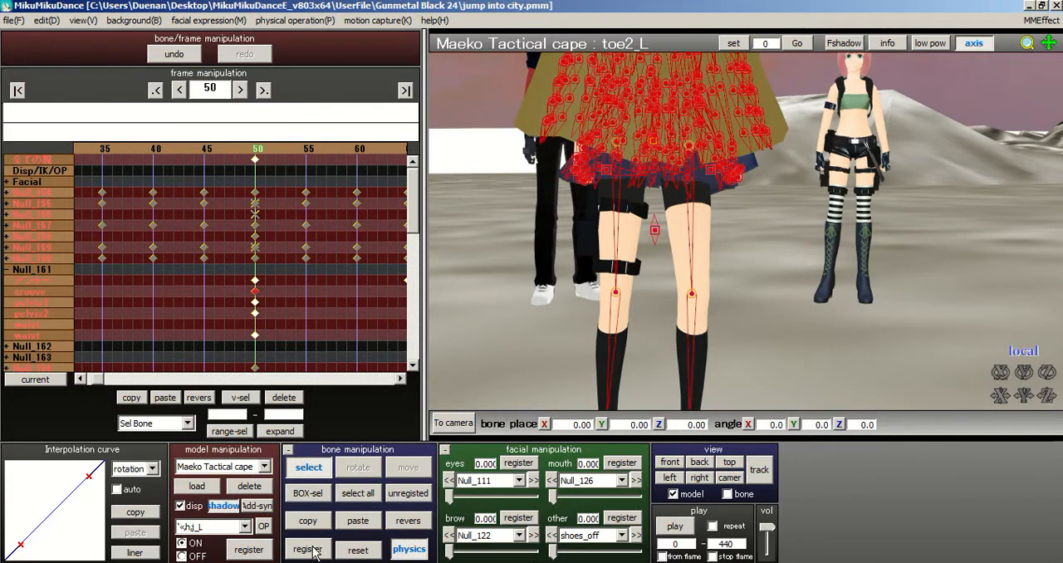
Step: Delete the selected bones' keyframes from frame 5 through frame 30
{"action": "left_click", "coordinate": [221, 151]}
{"action": "left_click", "coordinate": [221, 150]}
{"action": "left_click", "coordinate": [221, 150]}
{"action": "left_click", "coordinate": [221, 151]}
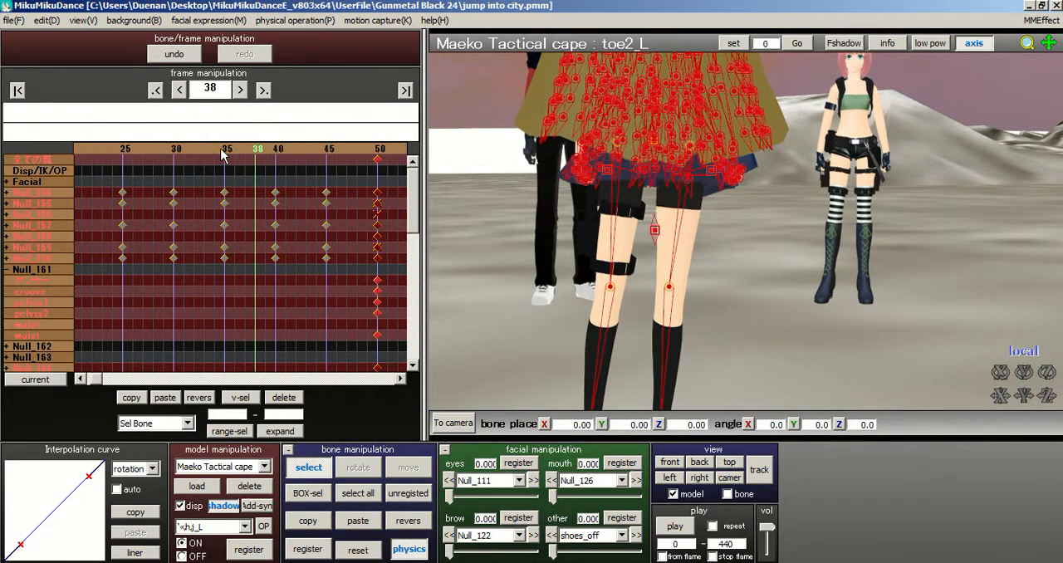
{"action": "left_click", "coordinate": [176, 151]}
{"action": "left_click", "coordinate": [141, 146]}
{"action": "left_click", "coordinate": [139, 148]}
{"action": "key", "text": "Left"}
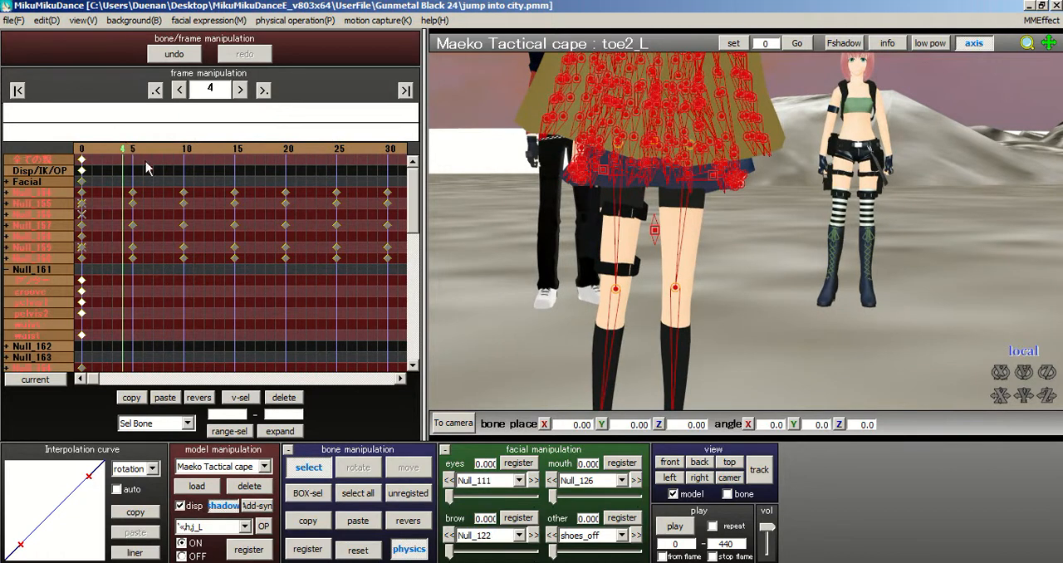
{"action": "left_click_drag", "start_coordinate": [124, 183], "coordinate": [561, 318]}
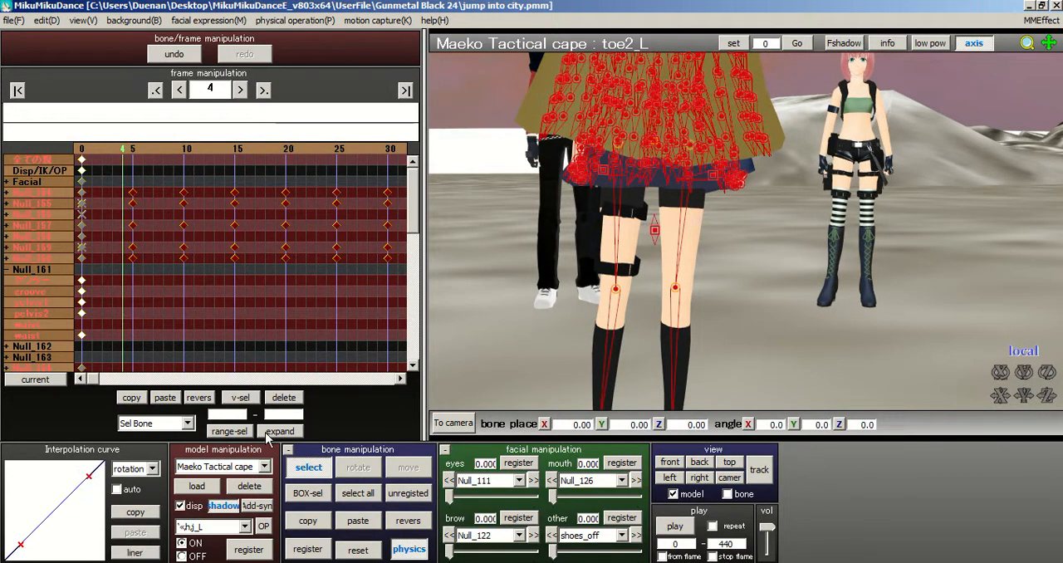
{"action": "left_click", "coordinate": [290, 397]}
Step: Delete the remaining in-between keyframes at frames 35, 40 and 45
{"action": "left_click", "coordinate": [337, 150]}
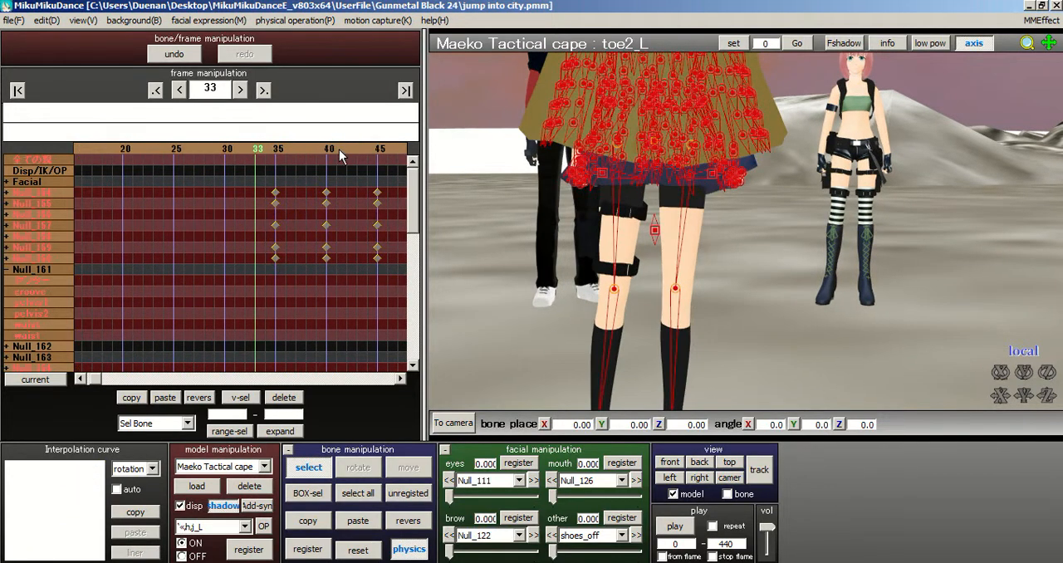
{"action": "left_click", "coordinate": [281, 149]}
{"action": "left_click_drag", "start_coordinate": [171, 182], "coordinate": [327, 295]}
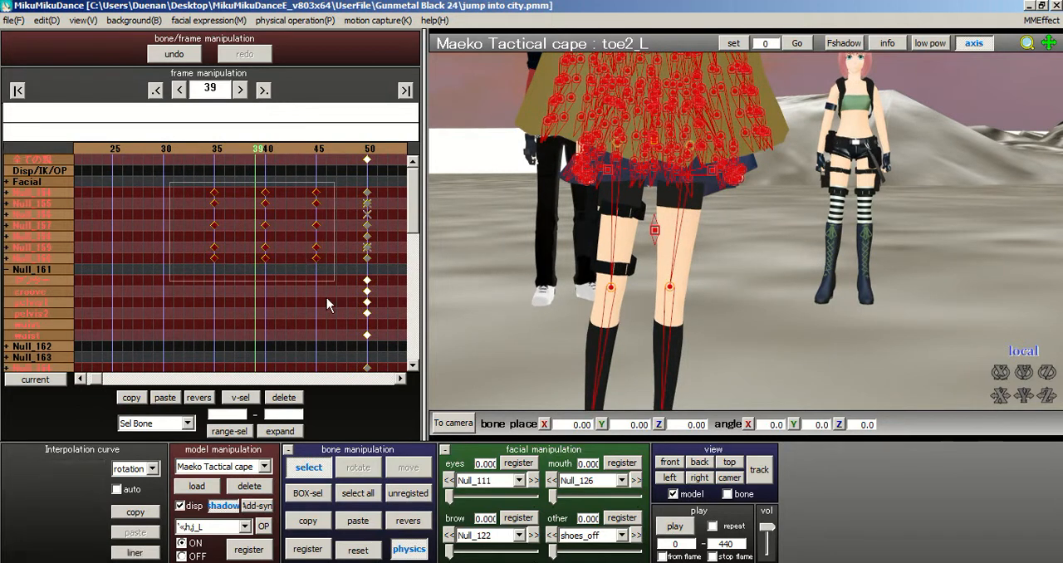
{"action": "left_click", "coordinate": [289, 399]}
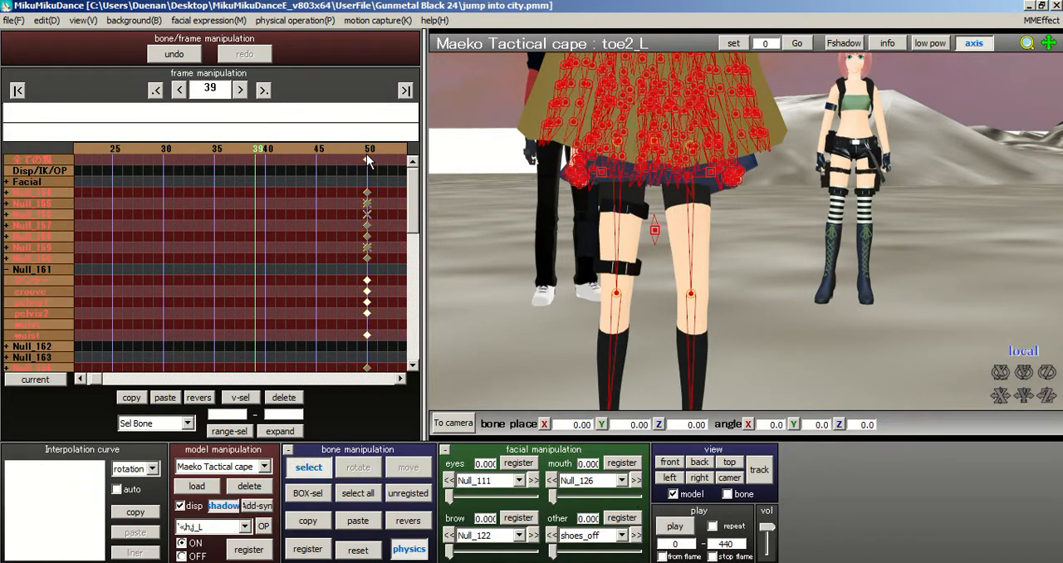
Step: Review the caped model's leg and body motion from frame 0 to frame 50
{"action": "middle_click_drag", "start_coordinate": [747, 244], "coordinate": [744, 305]}
{"action": "scroll", "coordinate": [744, 305], "scroll_direction": "down", "scroll_amount": 5}
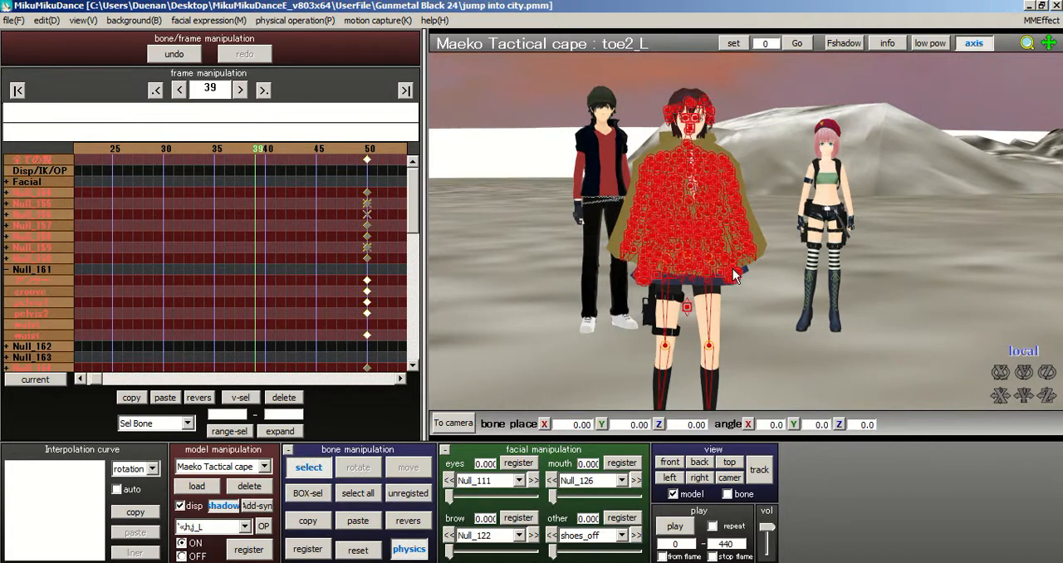
{"action": "scroll", "coordinate": [795, 233], "scroll_direction": "up", "scroll_amount": 1}
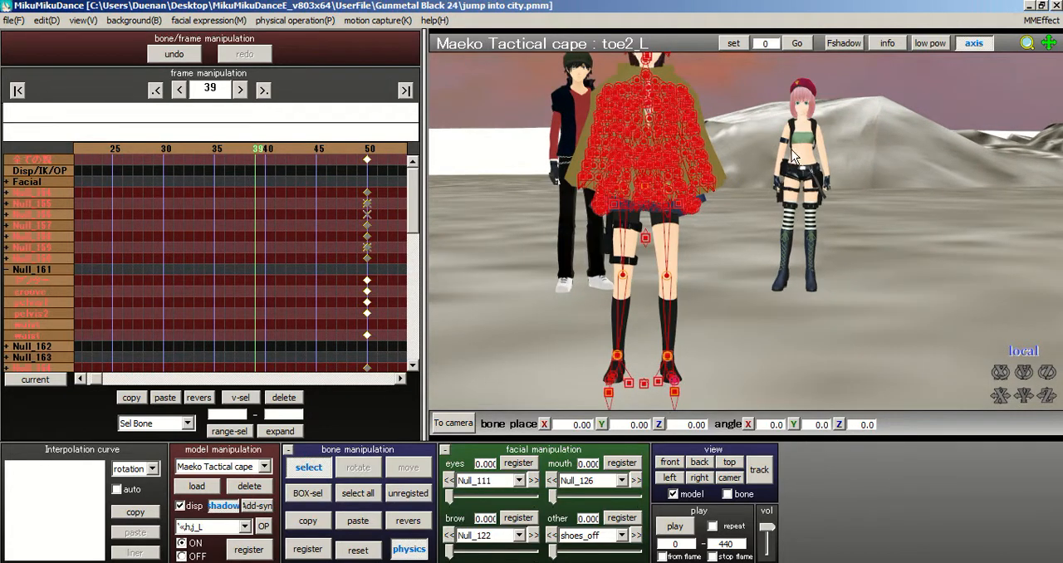
{"action": "left_click", "coordinate": [16, 90]}
{"action": "left_click", "coordinate": [133, 150]}
{"action": "left_click_drag", "start_coordinate": [135, 149], "coordinate": [318, 150]}
{"action": "left_click", "coordinate": [297, 149]}
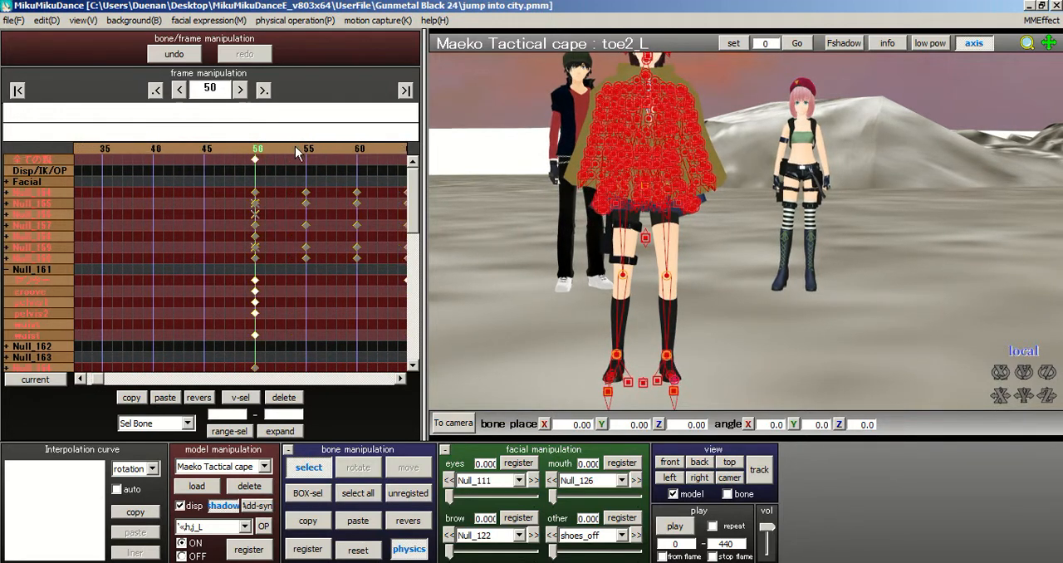
Step: Register all of the model's bones again at frame 50 and set the interpolation curve to affect all channels
{"action": "left_click_drag", "start_coordinate": [227, 146], "coordinate": [246, 158]}
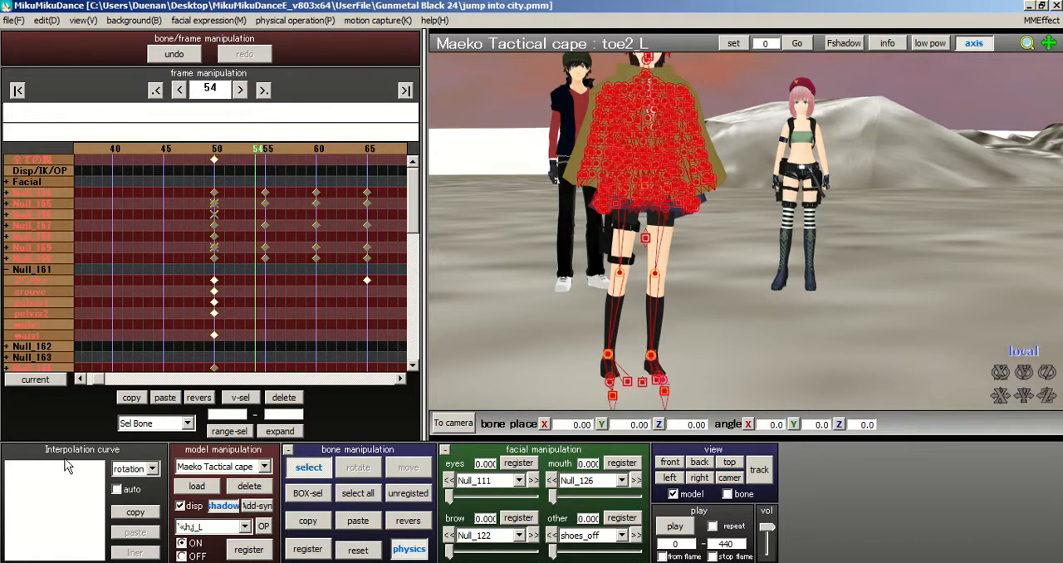
{"action": "left_click", "coordinate": [216, 154]}
{"action": "left_click", "coordinate": [358, 493]}
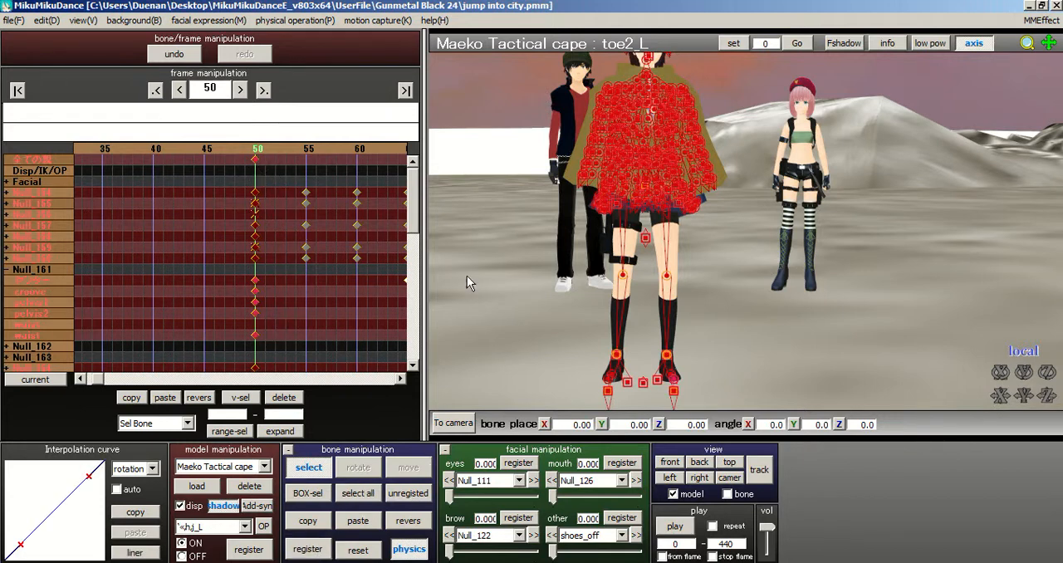
{"action": "left_click", "coordinate": [153, 469]}
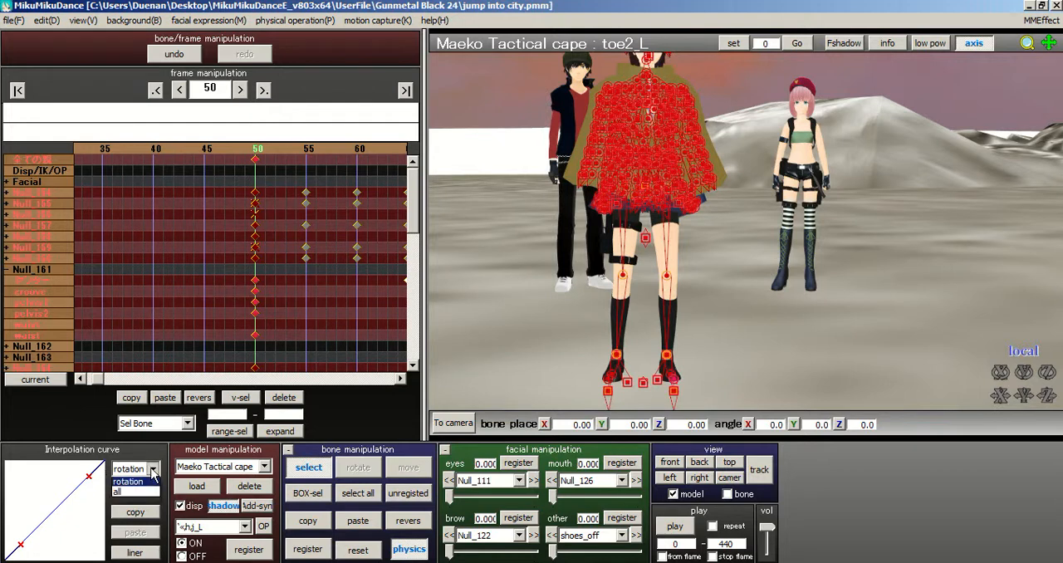
{"action": "left_click", "coordinate": [118, 492]}
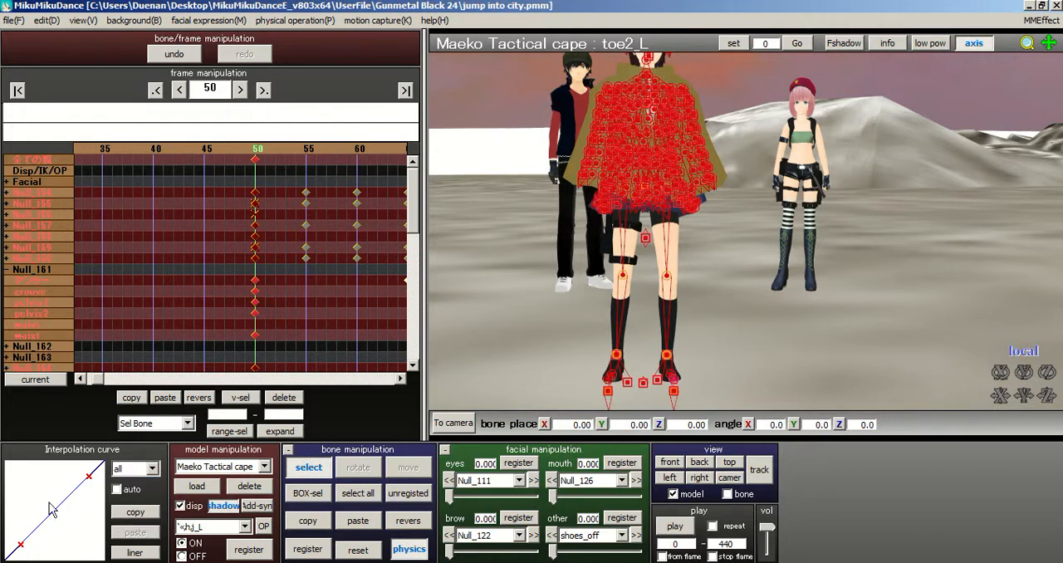
Step: Review the caped model's leg and body motion between frame 36 and frame 63
{"action": "double_click", "coordinate": [180, 147]}
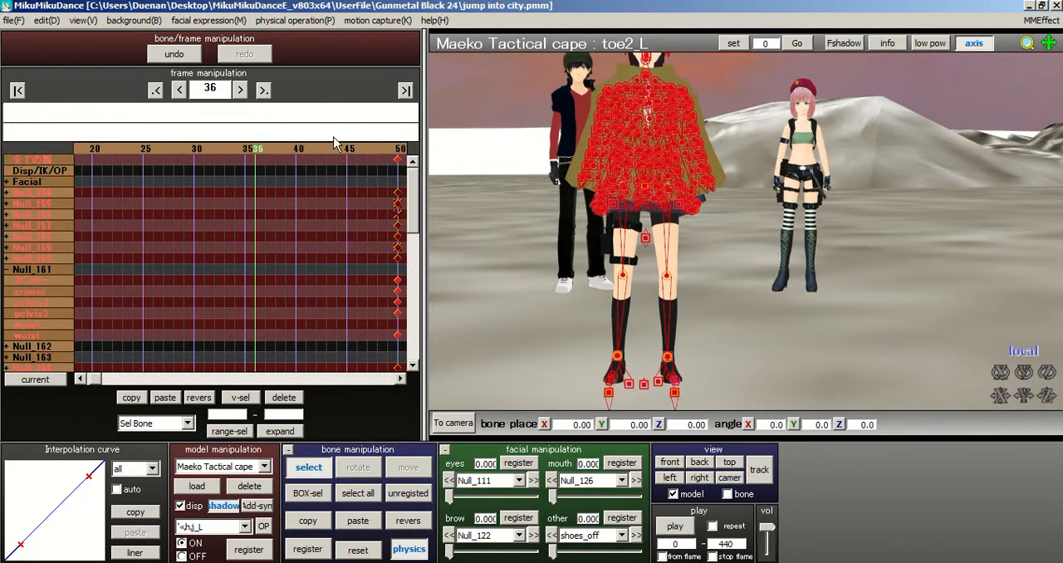
{"action": "double_click", "coordinate": [398, 152]}
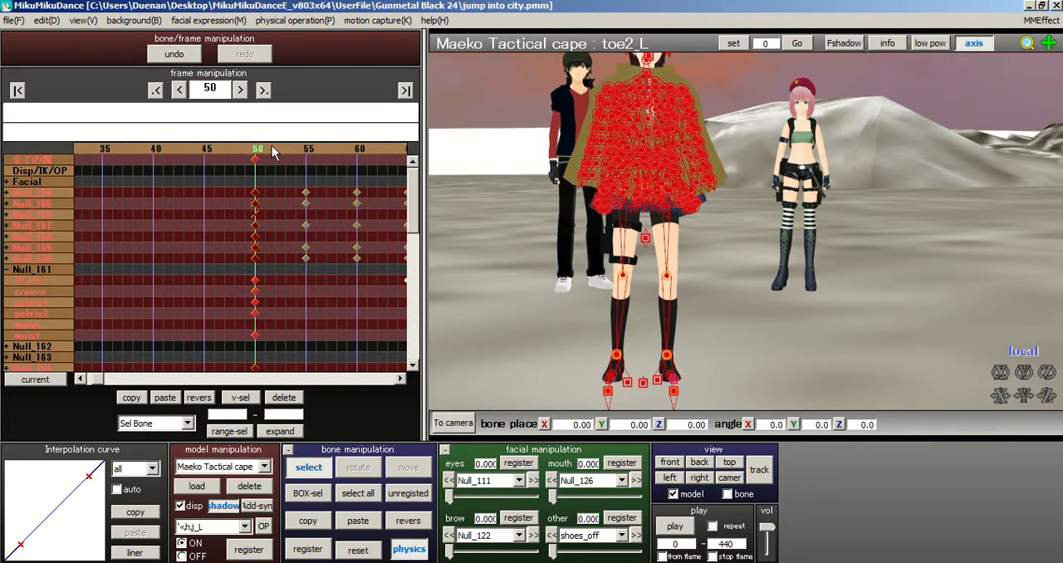
{"action": "double_click", "coordinate": [282, 151]}
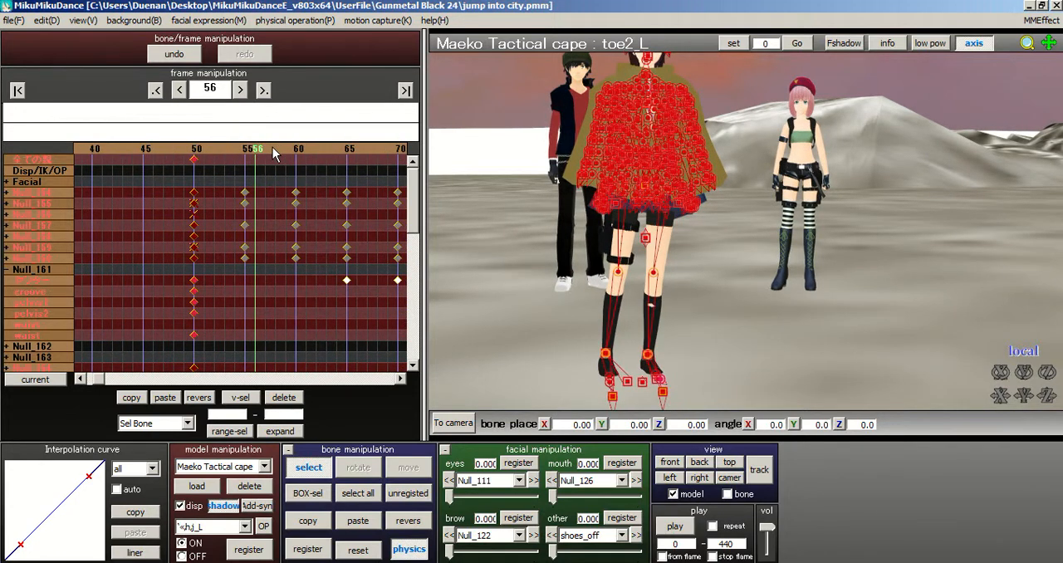
{"action": "double_click", "coordinate": [290, 153]}
{"action": "double_click", "coordinate": [299, 152]}
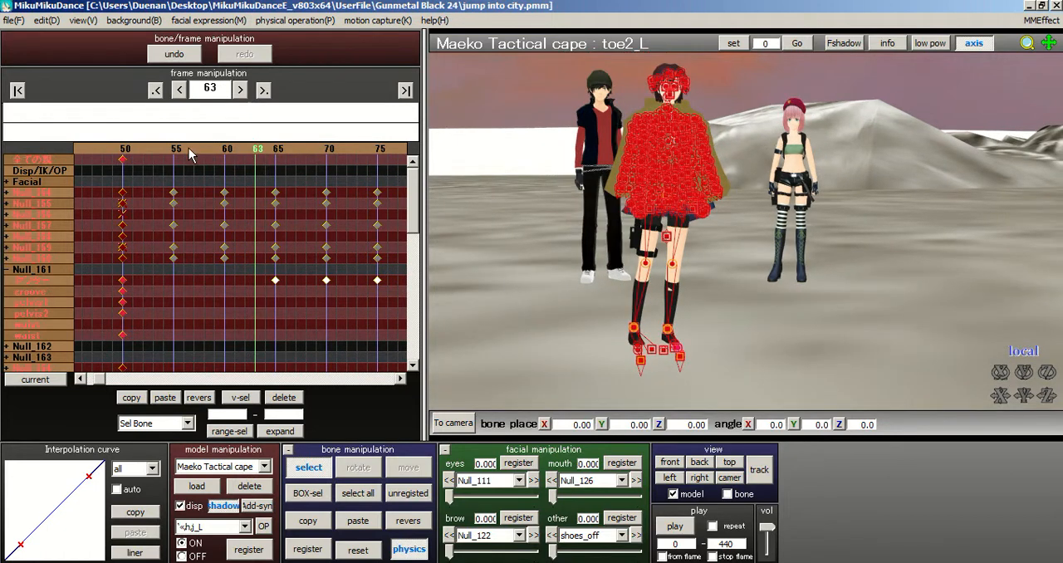
{"action": "double_click", "coordinate": [177, 149]}
{"action": "double_click", "coordinate": [204, 153]}
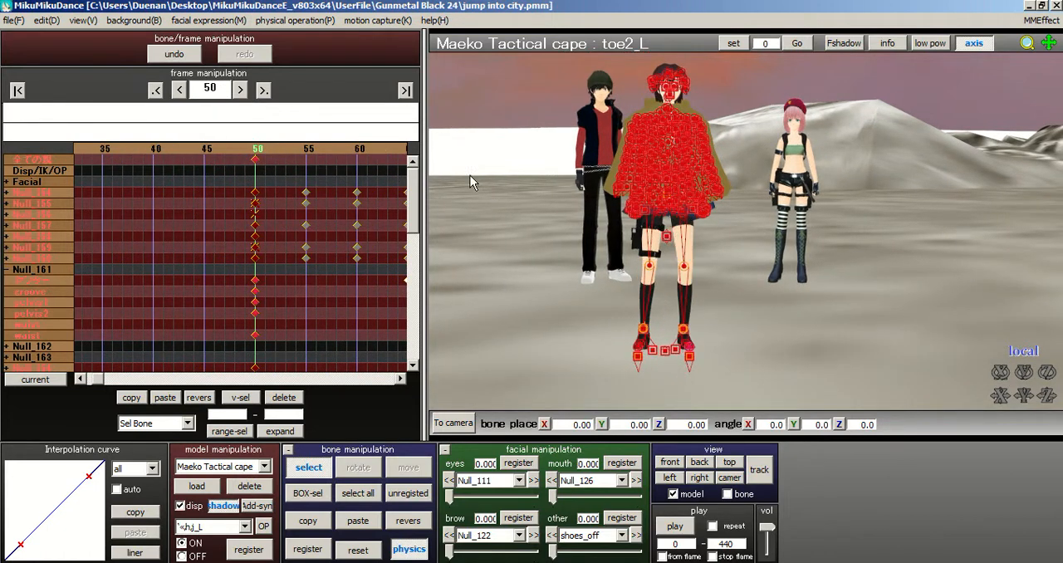
{"action": "left_click_drag", "start_coordinate": [275, 151], "coordinate": [299, 151]}
{"action": "left_click", "coordinate": [358, 493]}
{"action": "left_click", "coordinate": [307, 549]}
{"action": "left_click_drag", "start_coordinate": [216, 151], "coordinate": [204, 149]}
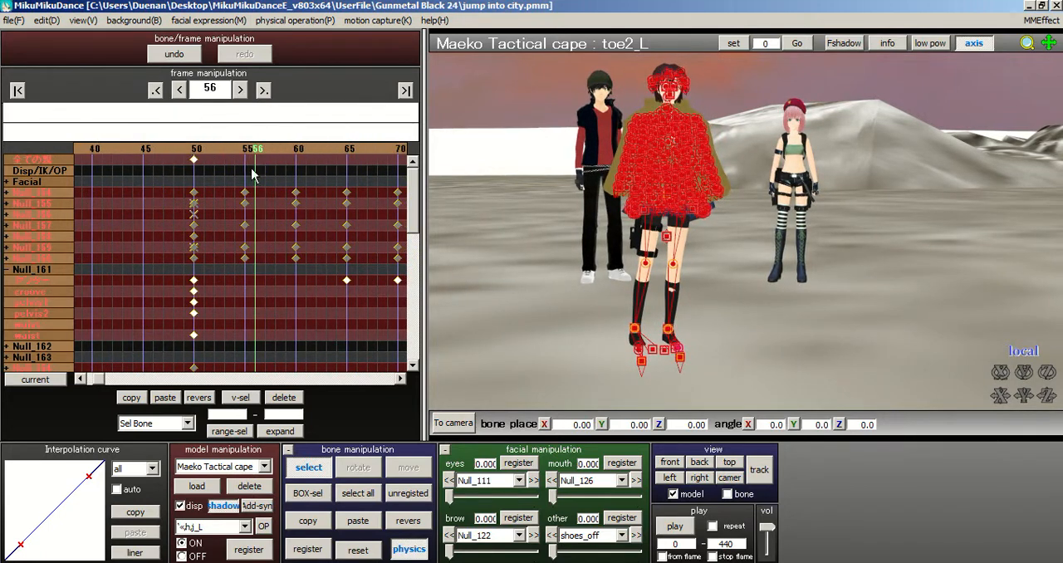
Step: Collapse the Null_161 bone group and delete all bone keyframes from frame 55 through frame 80
{"action": "left_click", "coordinate": [5, 270]}
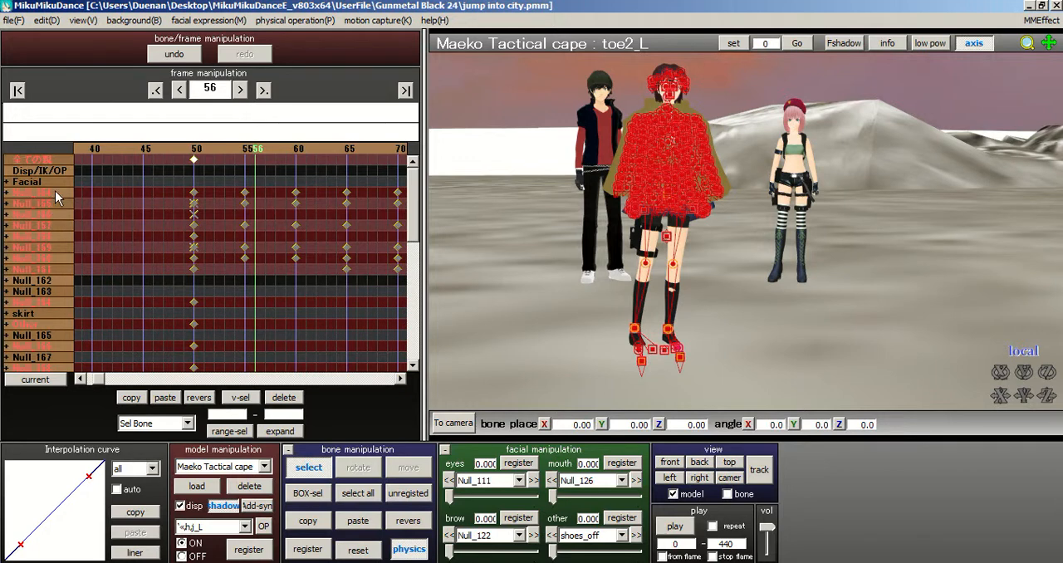
{"action": "left_click", "coordinate": [290, 151]}
{"action": "left_click", "coordinate": [289, 151]}
{"action": "left_click", "coordinate": [290, 151]}
{"action": "left_click_drag", "start_coordinate": [140, 176], "coordinate": [421, 297]}
{"action": "left_click", "coordinate": [297, 400]}
{"action": "left_click", "coordinate": [340, 150]}
{"action": "left_click", "coordinate": [340, 150]}
{"action": "left_click", "coordinate": [340, 150]}
{"action": "left_click", "coordinate": [339, 150]}
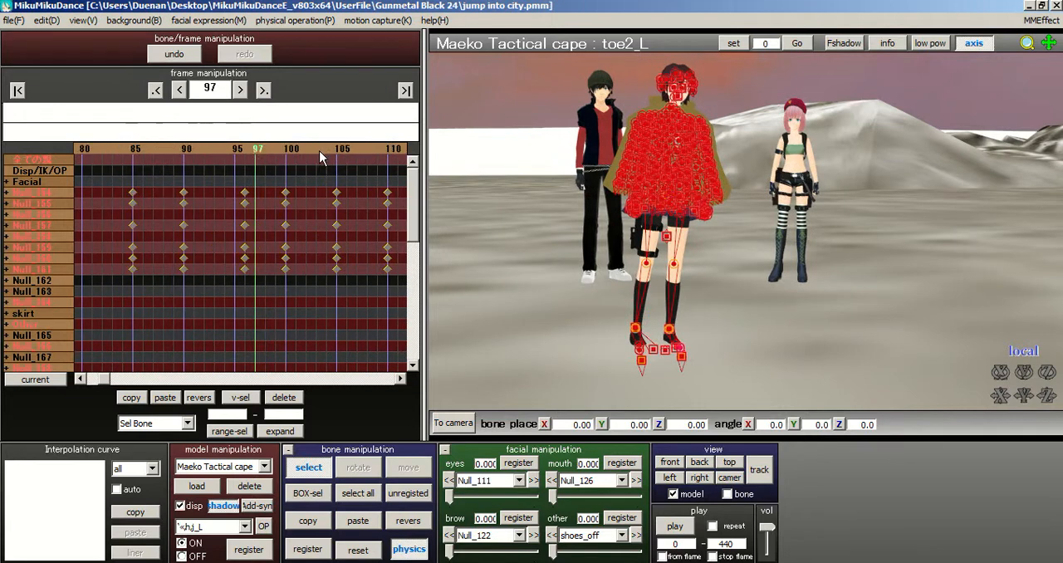
Step: Delete the bone keyframes from frame 85 through frame 110
{"action": "left_click_drag", "start_coordinate": [125, 175], "coordinate": [423, 316]}
{"action": "left_click_drag", "start_coordinate": [111, 176], "coordinate": [379, 314]}
{"action": "left_click", "coordinate": [292, 399]}
{"action": "left_click", "coordinate": [343, 150]}
{"action": "left_click", "coordinate": [342, 151]}
{"action": "left_click_drag", "start_coordinate": [243, 170], "coordinate": [282, 278]}
Step: Select all of the model's bones and register their pose at frame 55
{"action": "left_click_drag", "start_coordinate": [214, 152], "coordinate": [165, 146]}
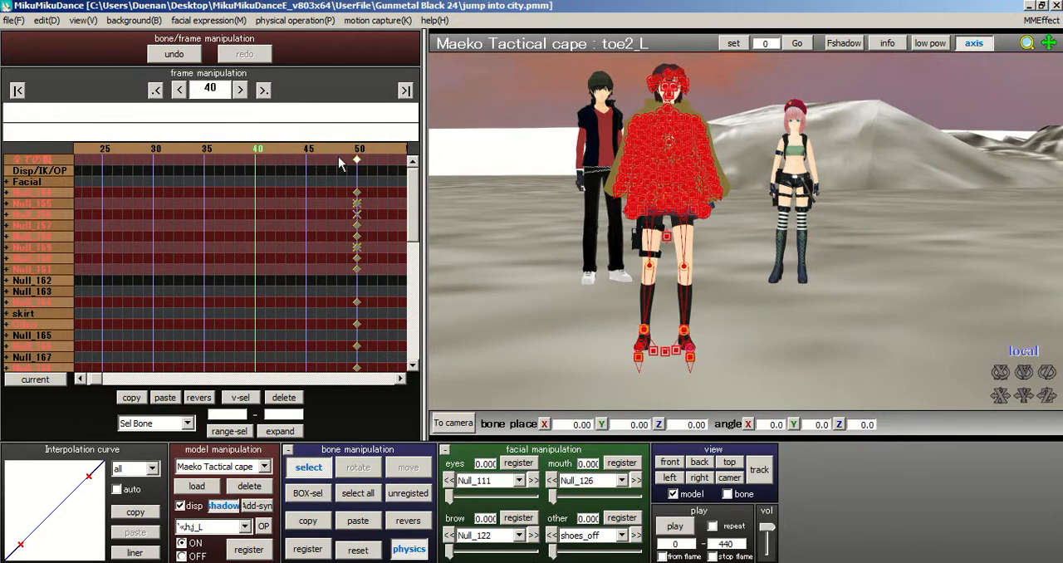
{"action": "left_click", "coordinate": [342, 157]}
{"action": "left_click", "coordinate": [268, 158]}
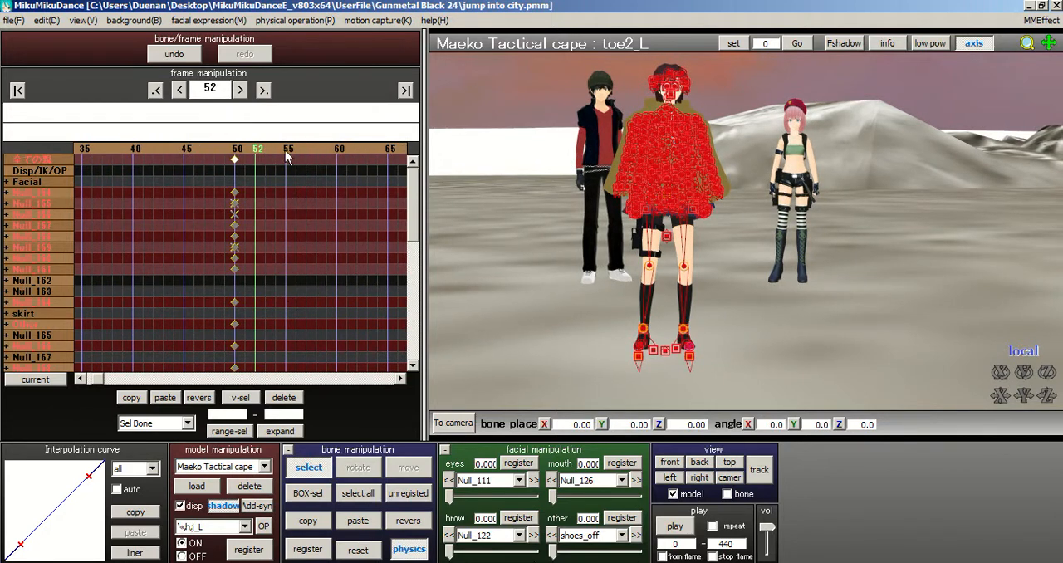
{"action": "left_click", "coordinate": [287, 157]}
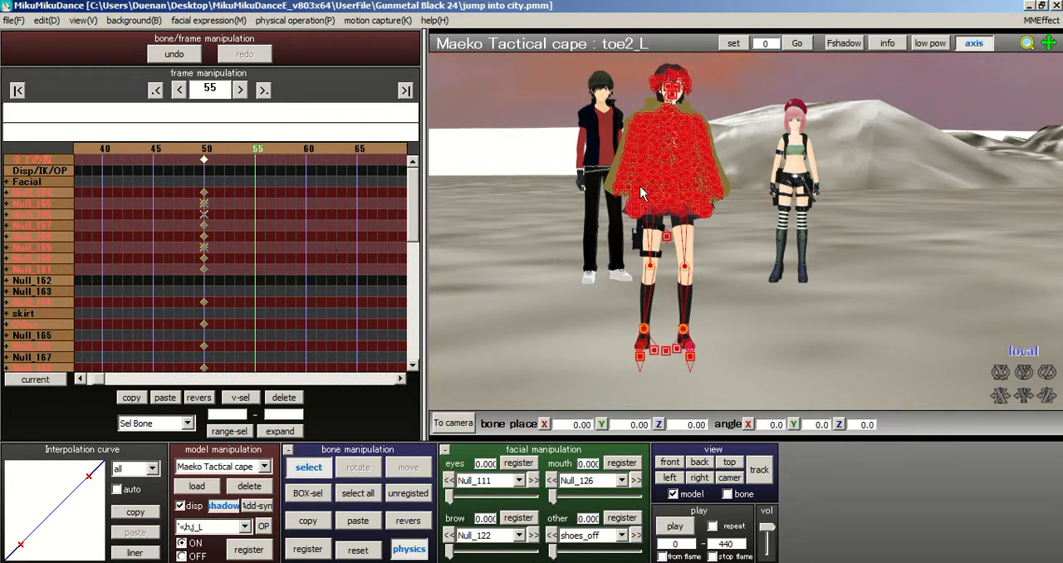
{"action": "left_click", "coordinate": [374, 499]}
{"action": "left_click", "coordinate": [311, 550]}
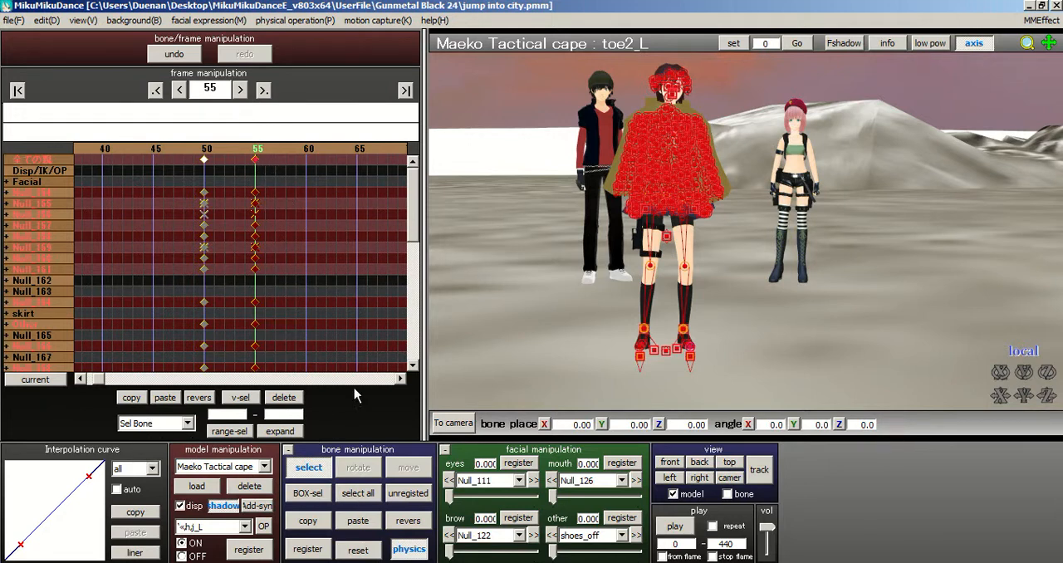
{"action": "left_click", "coordinate": [308, 154]}
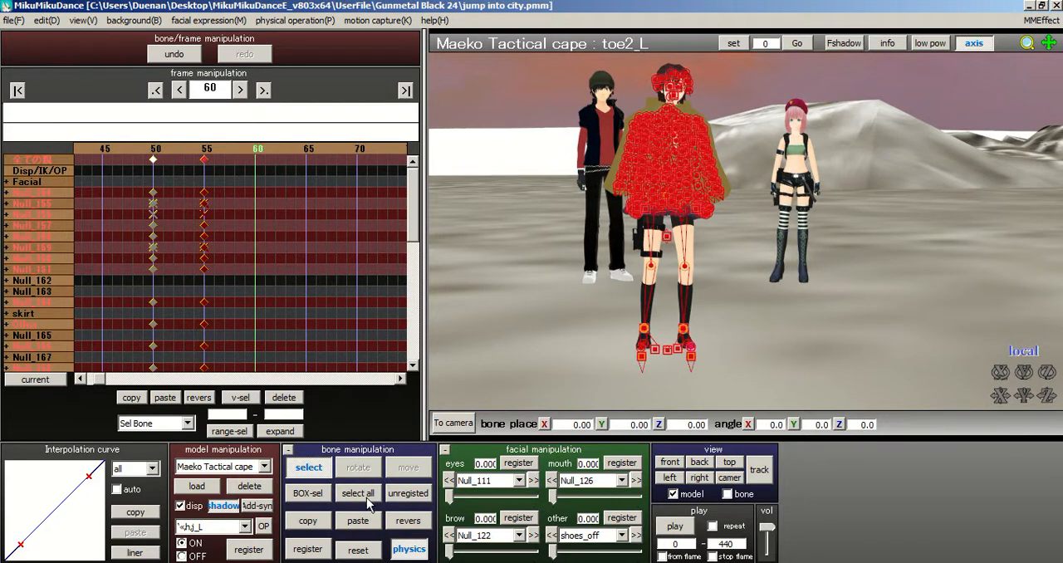
{"action": "left_click", "coordinate": [308, 549]}
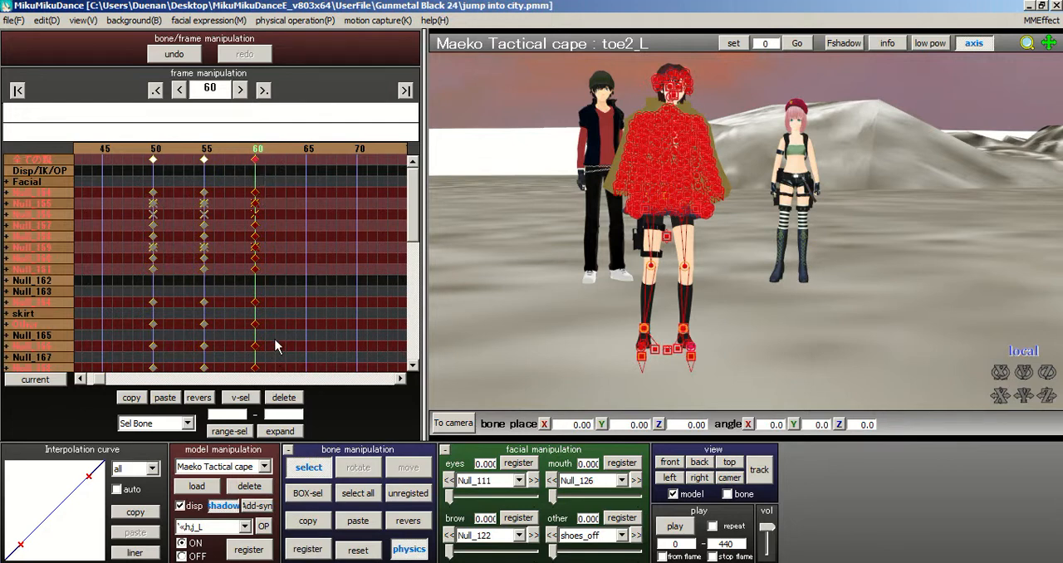
{"action": "left_click", "coordinate": [284, 401]}
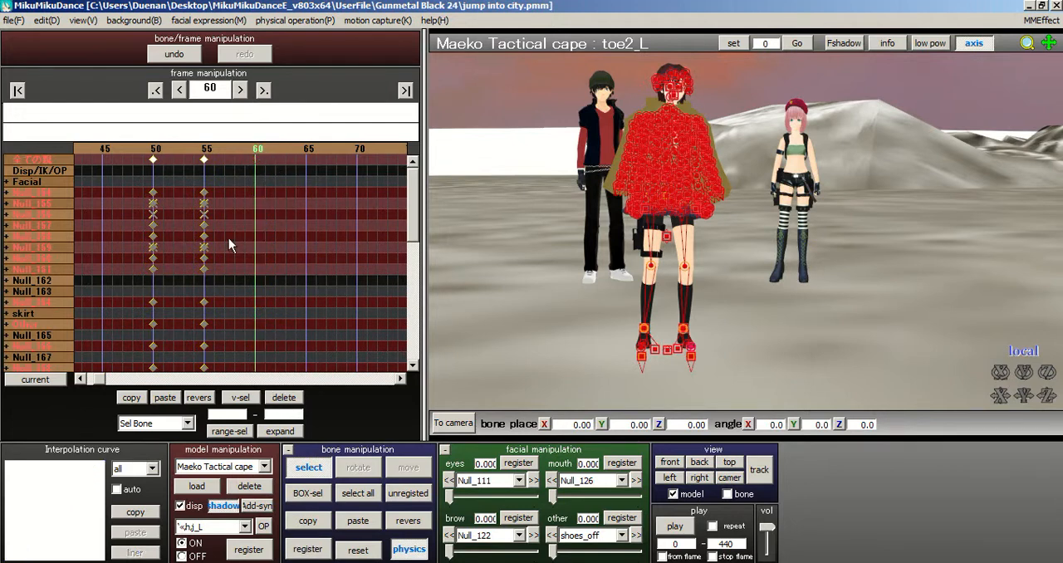
Step: Register all bones again at frame 55 and move those keyframes along the timeline to frame 100
{"action": "left_click", "coordinate": [206, 155]}
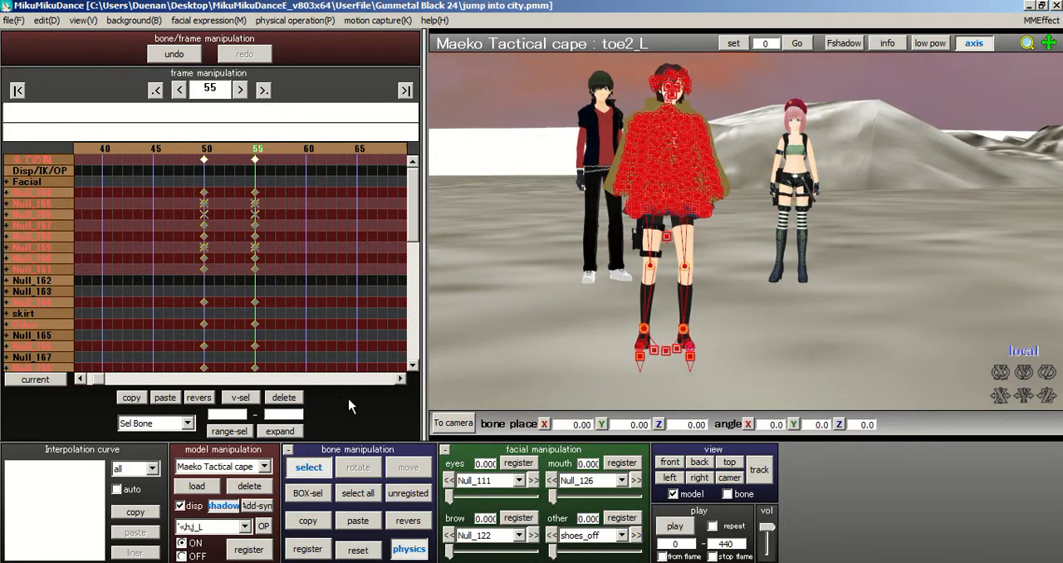
{"action": "left_click", "coordinate": [316, 551]}
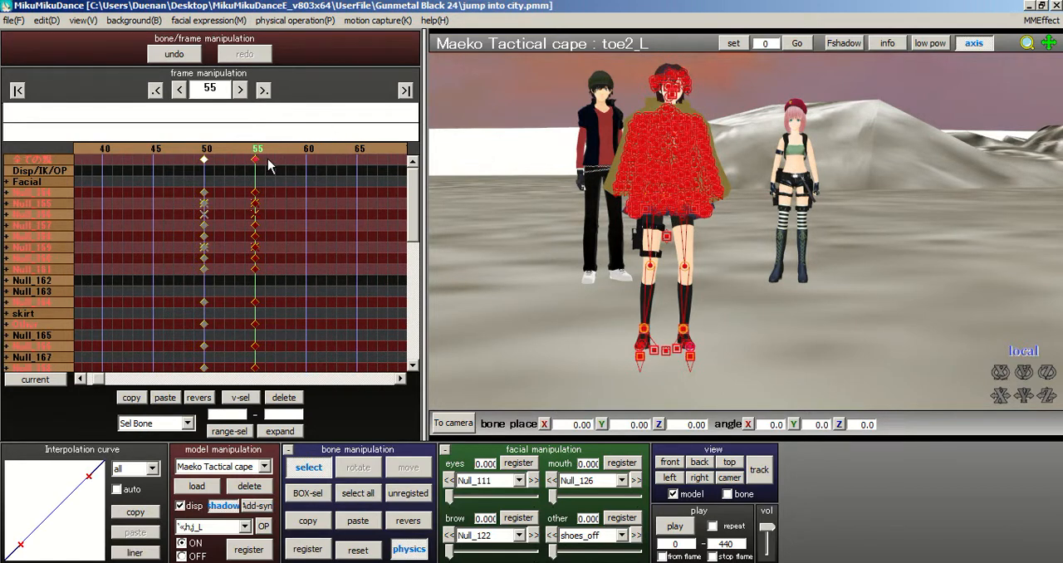
{"action": "left_click", "coordinate": [328, 149]}
{"action": "left_click_drag", "start_coordinate": [307, 174], "coordinate": [385, 173]}
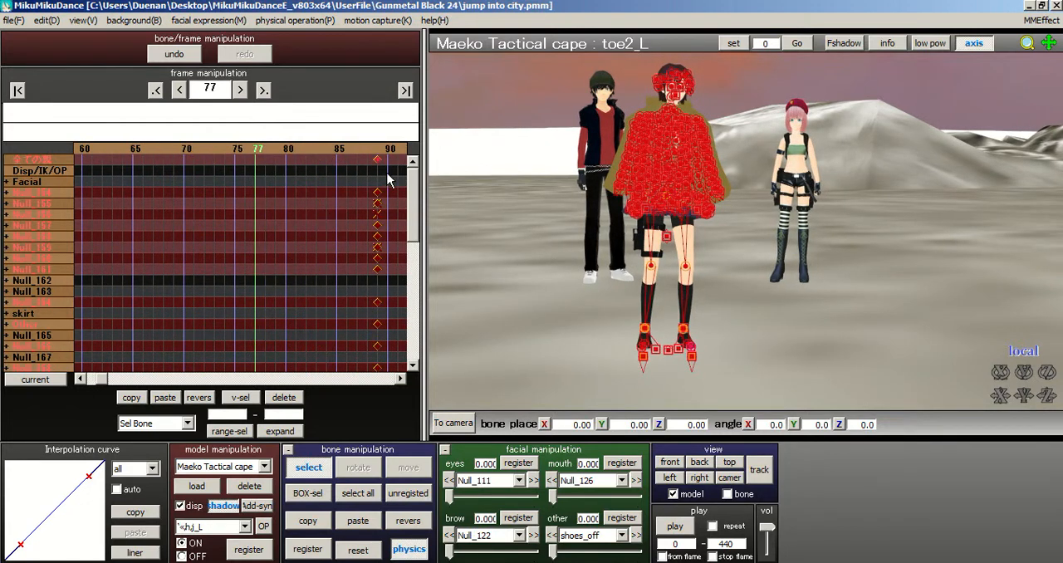
{"action": "left_click", "coordinate": [329, 153]}
{"action": "left_click", "coordinate": [331, 152]}
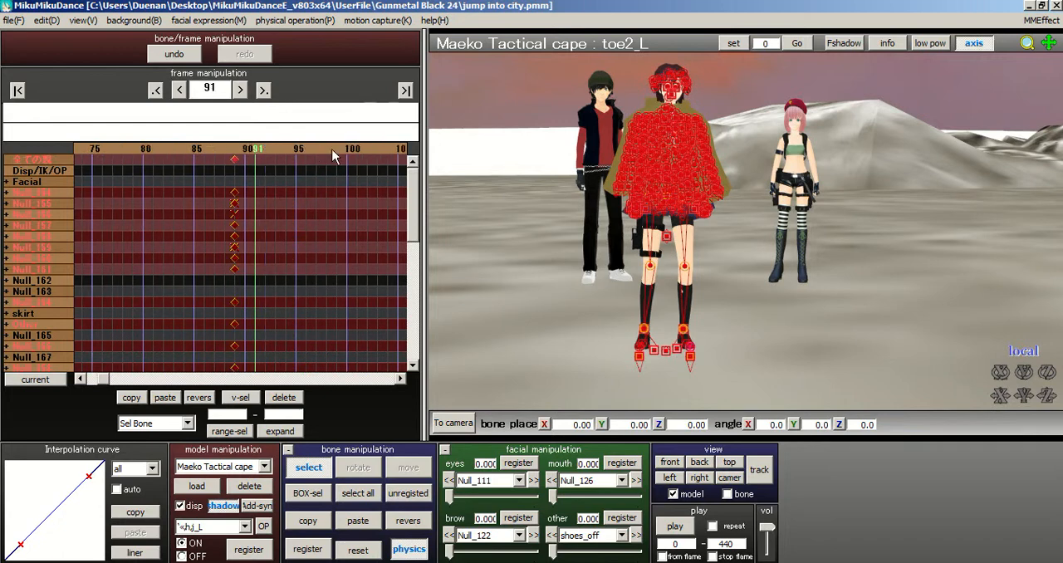
{"action": "left_click", "coordinate": [334, 149]}
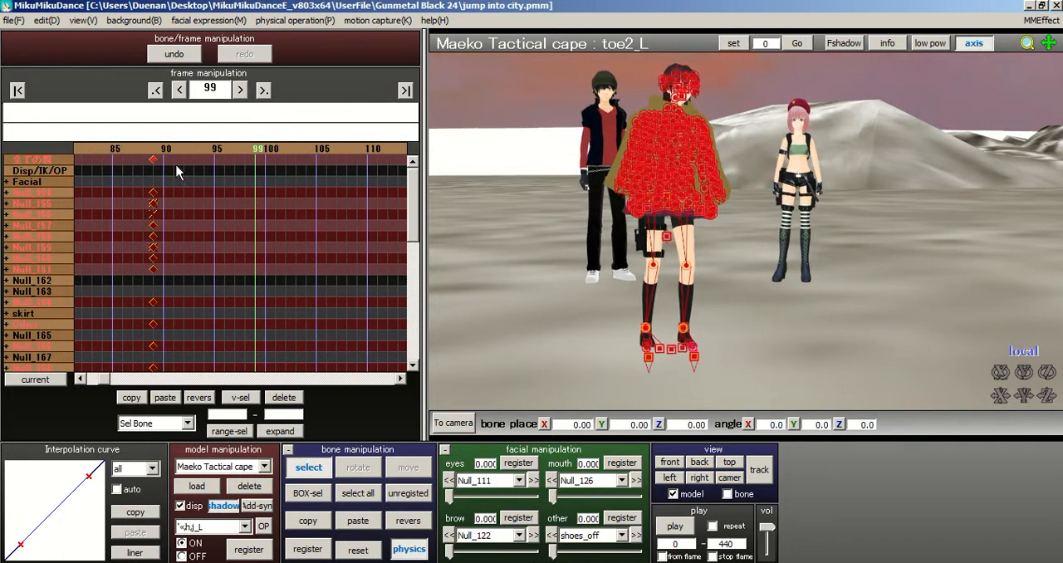
{"action": "left_click", "coordinate": [357, 150]}
{"action": "left_click", "coordinate": [349, 150]}
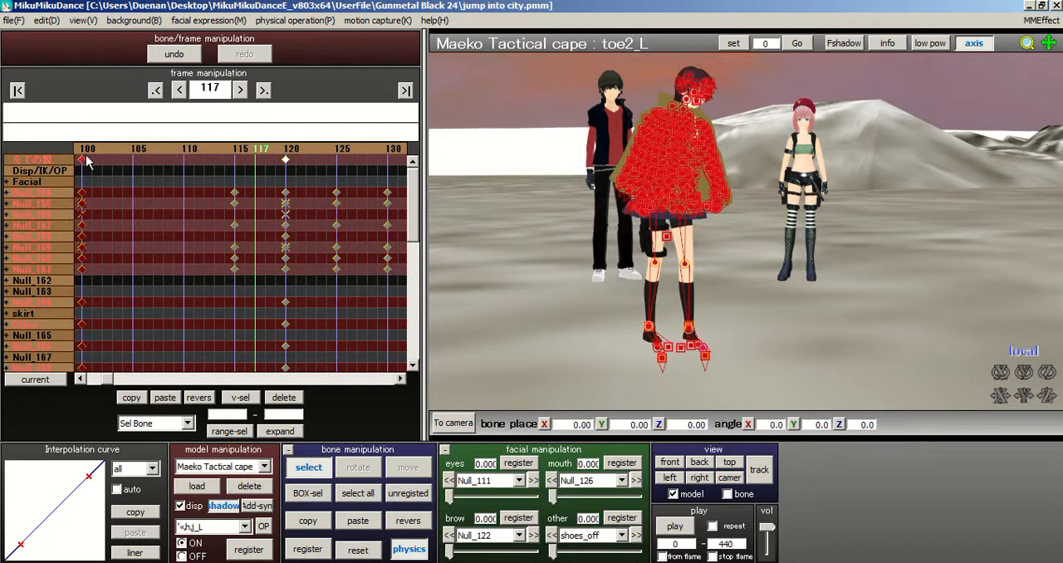
{"action": "left_click", "coordinate": [96, 154]}
Step: Review the model's motion between frame 43 and frame 121, checking the turn that follows frame 100
{"action": "left_click", "coordinate": [272, 150]}
{"action": "left_click", "coordinate": [273, 150]}
{"action": "left_click", "coordinate": [273, 150]}
{"action": "left_click", "coordinate": [272, 149]}
{"action": "left_click", "coordinate": [273, 148]}
{"action": "left_click", "coordinate": [272, 148]}
{"action": "left_click", "coordinate": [272, 148]}
{"action": "left_click", "coordinate": [272, 148]}
{"action": "left_click", "coordinate": [272, 148]}
{"action": "left_click", "coordinate": [272, 148]}
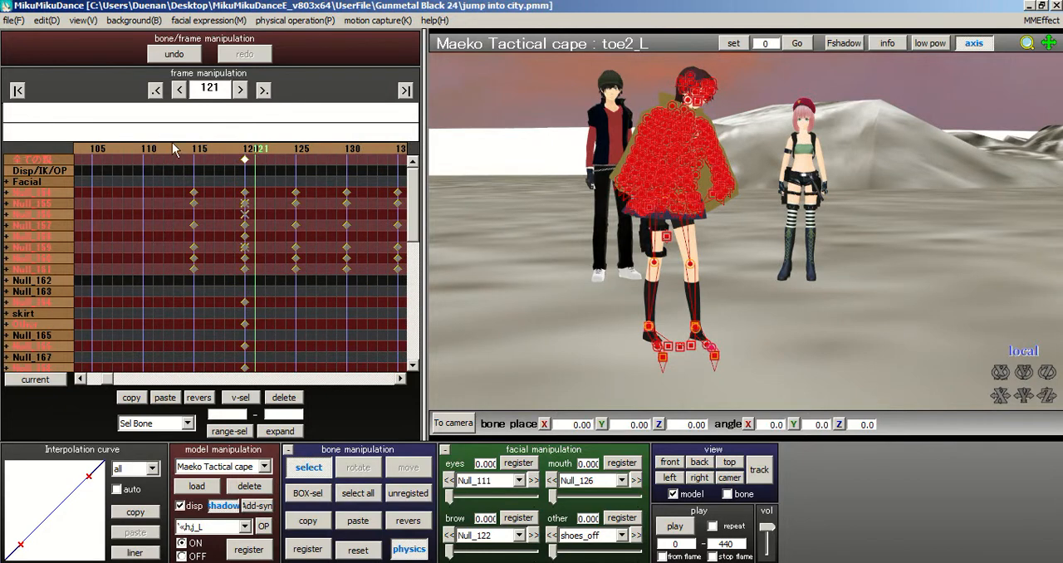
{"action": "left_click", "coordinate": [163, 150]}
{"action": "left_click", "coordinate": [163, 151]}
{"action": "left_click", "coordinate": [163, 150]}
{"action": "left_click", "coordinate": [162, 151]}
{"action": "left_click", "coordinate": [108, 150]}
{"action": "left_click", "coordinate": [135, 150]}
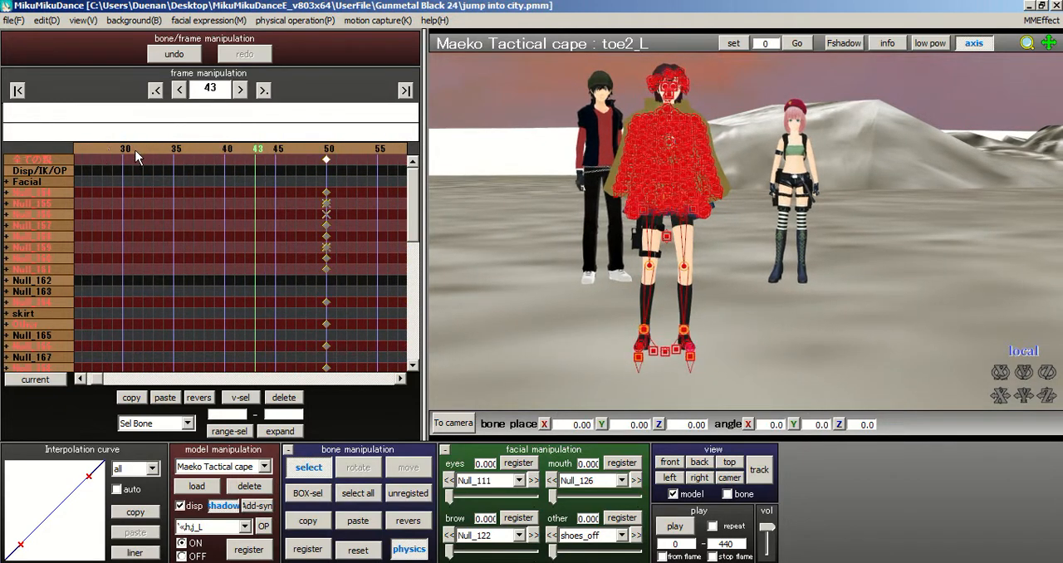
{"action": "left_click", "coordinate": [366, 149]}
{"action": "left_click", "coordinate": [365, 150]}
{"action": "left_click", "coordinate": [365, 150]}
{"action": "left_click", "coordinate": [366, 150]}
{"action": "left_click", "coordinate": [366, 149]}
{"action": "left_click", "coordinate": [365, 150]}
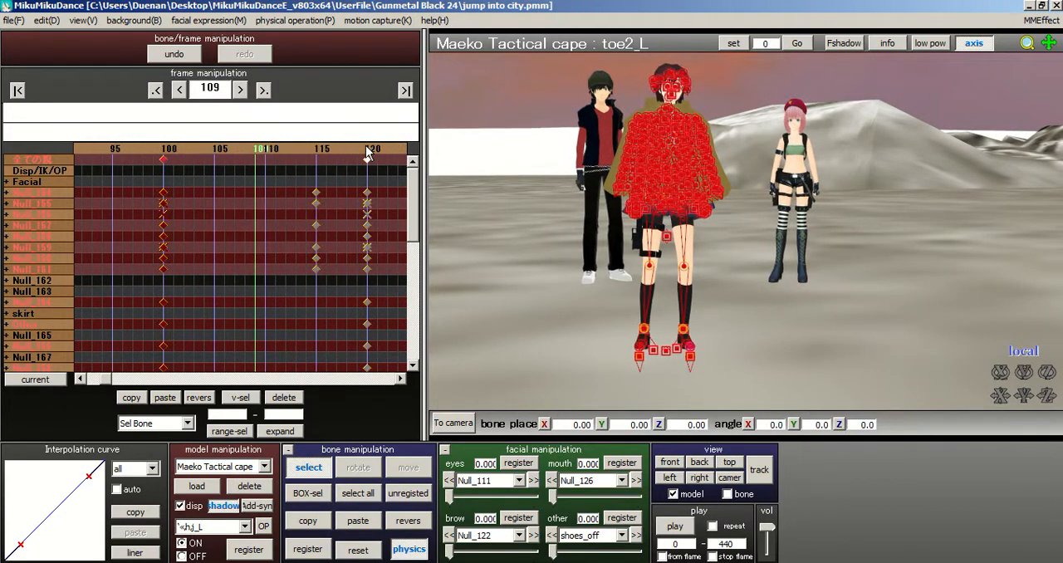
{"action": "left_click", "coordinate": [291, 150]}
{"action": "left_click", "coordinate": [291, 150]}
{"action": "left_click", "coordinate": [286, 152]}
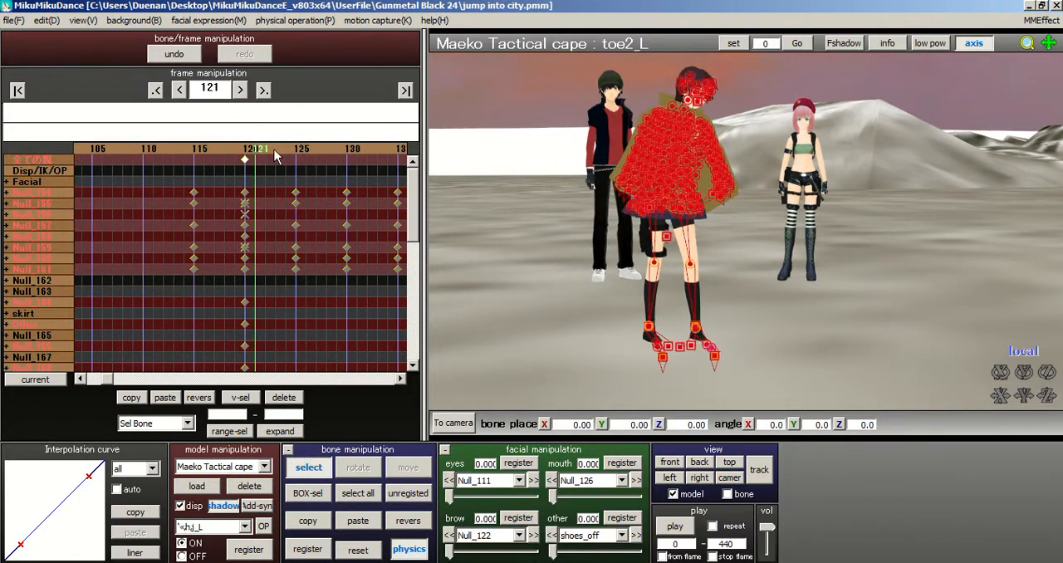
{"action": "left_click", "coordinate": [245, 150]}
{"action": "left_click", "coordinate": [184, 151]}
{"action": "left_click", "coordinate": [184, 150]}
{"action": "left_click", "coordinate": [183, 151]}
{"action": "left_click", "coordinate": [264, 152]}
Step: Compare the model's stance at frame 100 with its pose at frame 120
{"action": "scroll", "coordinate": [612, 208], "scroll_direction": "up", "scroll_amount": 4}
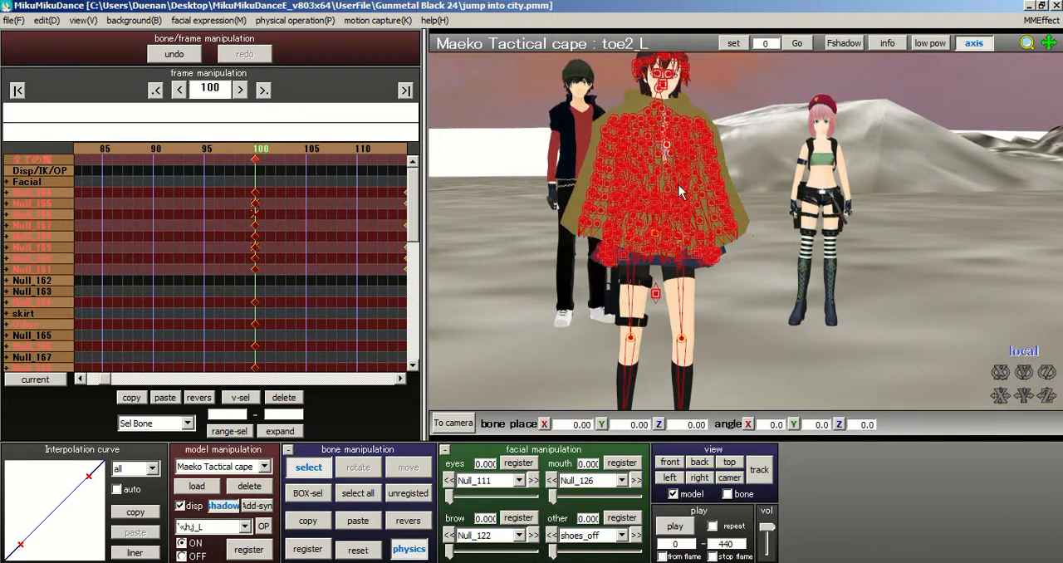
{"action": "scroll", "coordinate": [679, 185], "scroll_direction": "down", "scroll_amount": 1}
{"action": "left_click", "coordinate": [287, 151]}
{"action": "left_click", "coordinate": [288, 151]}
{"action": "left_click", "coordinate": [297, 152]}
{"action": "left_click", "coordinate": [300, 151]}
{"action": "left_click", "coordinate": [300, 152]}
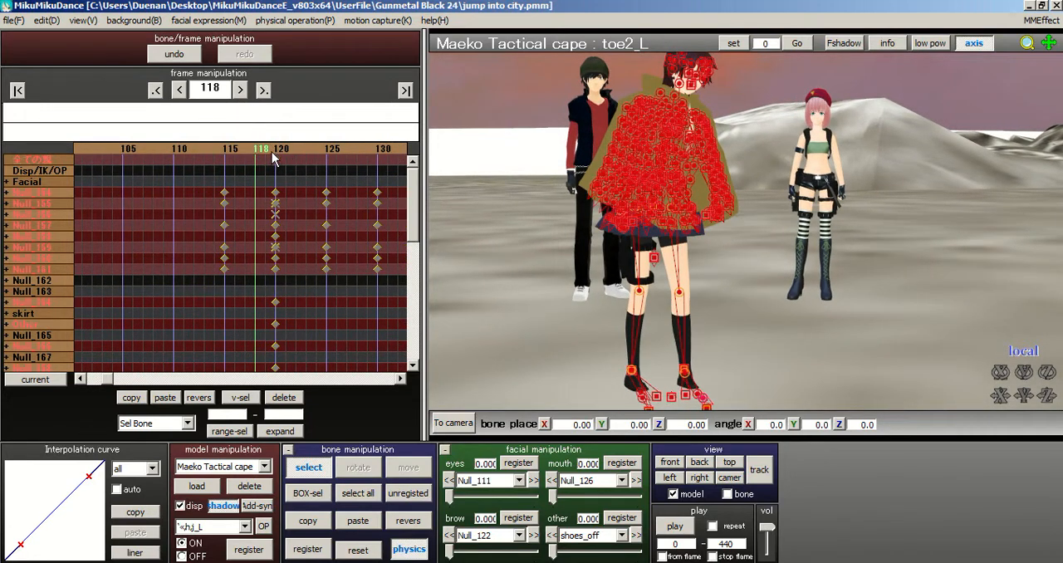
{"action": "left_click", "coordinate": [273, 153]}
Step: Select the right foot IK bone (足IK_R) and register it at frame 100
{"action": "scroll", "coordinate": [578, 183], "scroll_direction": "up", "scroll_amount": 1}
{"action": "middle_click_drag", "start_coordinate": [734, 241], "coordinate": [722, 131]}
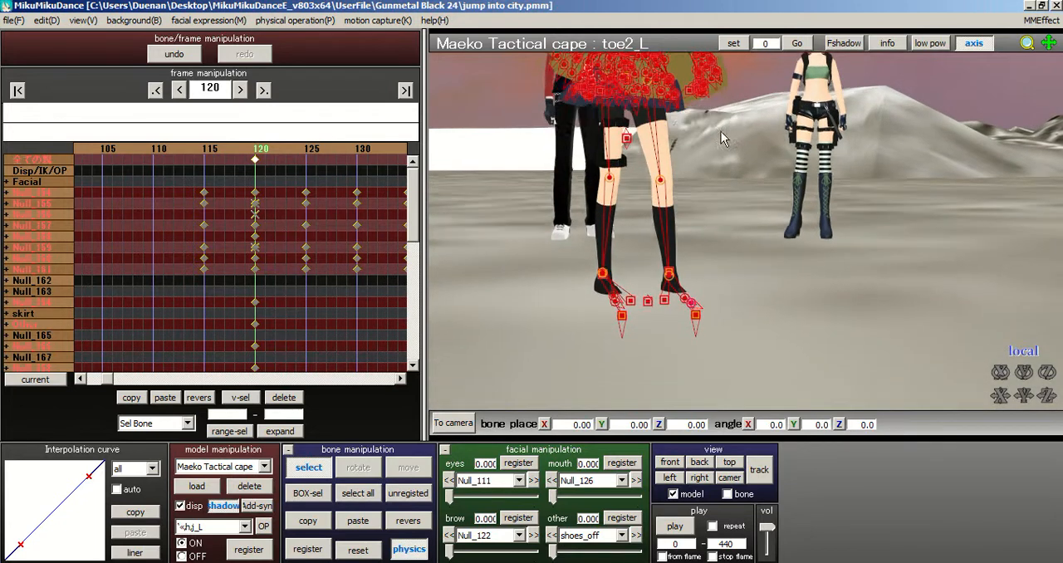
{"action": "scroll", "coordinate": [720, 135], "scroll_direction": "up", "scroll_amount": 2}
{"action": "left_click", "coordinate": [579, 281]}
{"action": "right_click_drag", "start_coordinate": [611, 259], "coordinate": [577, 239]}
{"action": "scroll", "coordinate": [576, 239], "scroll_direction": "up", "scroll_amount": 2}
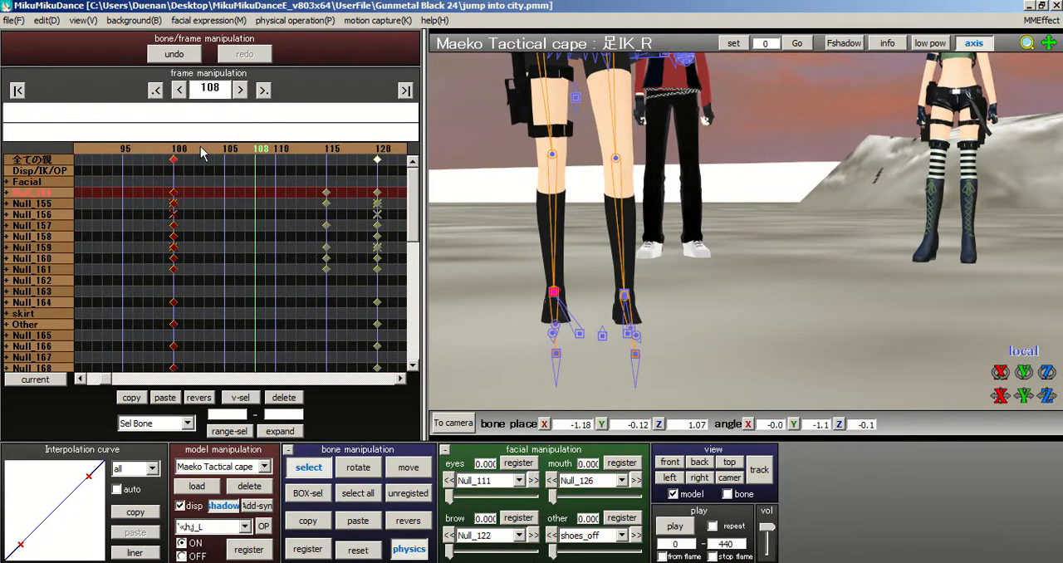
{"action": "key", "text": "Left"}
{"action": "key", "text": "Left"}
{"action": "key", "text": "Left"}
{"action": "key", "text": "Left"}
{"action": "key", "text": "Left"}
{"action": "key", "text": "Left"}
{"action": "key", "text": "Left"}
{"action": "key", "text": "Left"}
{"action": "key", "text": "Left"}
{"action": "key", "text": "Left"}
{"action": "key", "text": "Left"}
{"action": "key", "text": "Left"}
{"action": "key", "text": "Left"}
{"action": "key", "text": "Left"}
{"action": "key", "text": "Left"}
{"action": "key", "text": "Left"}
{"action": "key", "text": "Left"}
{"action": "left_click", "coordinate": [226, 159]}
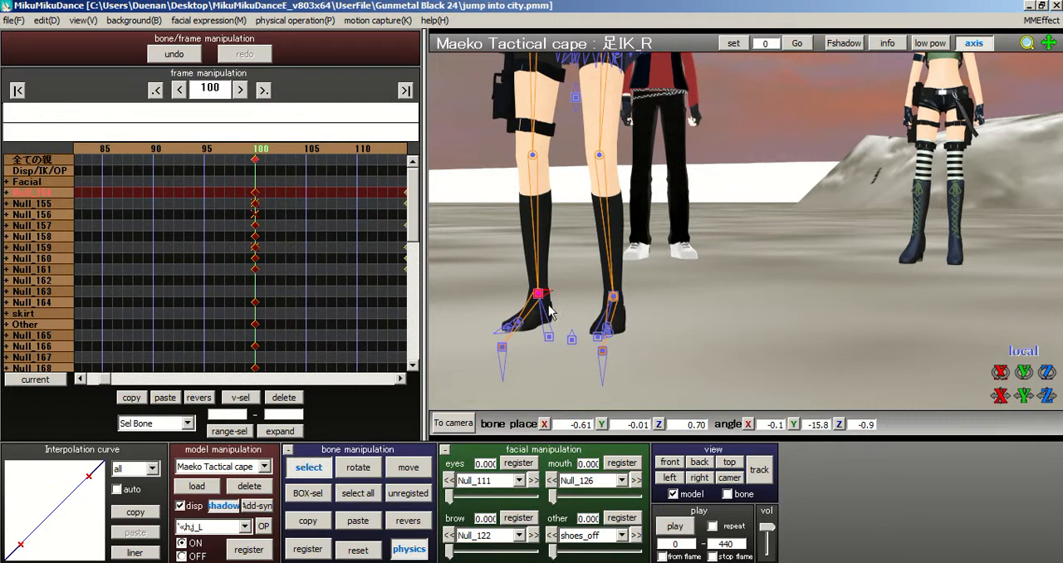
{"action": "left_click", "coordinate": [306, 550]}
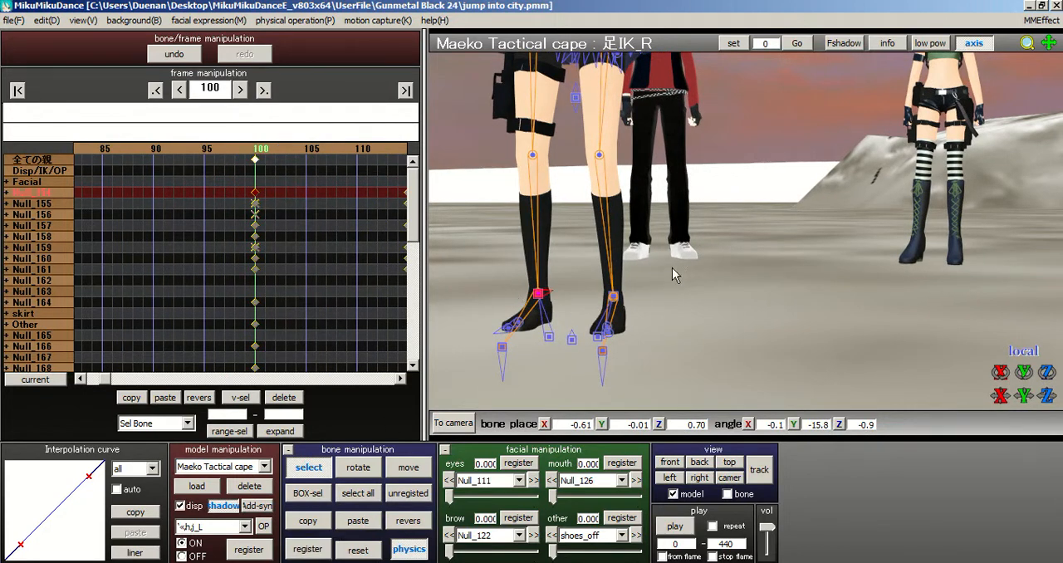
Step: Expand the Null_154 bone group in the timeline to list the individual foot IK bones
{"action": "right_click_drag", "start_coordinate": [672, 268], "coordinate": [683, 266]}
{"action": "scroll", "coordinate": [651, 269], "scroll_direction": "up", "scroll_amount": 3}
{"action": "scroll", "coordinate": [810, 212], "scroll_direction": "down", "scroll_amount": 5}
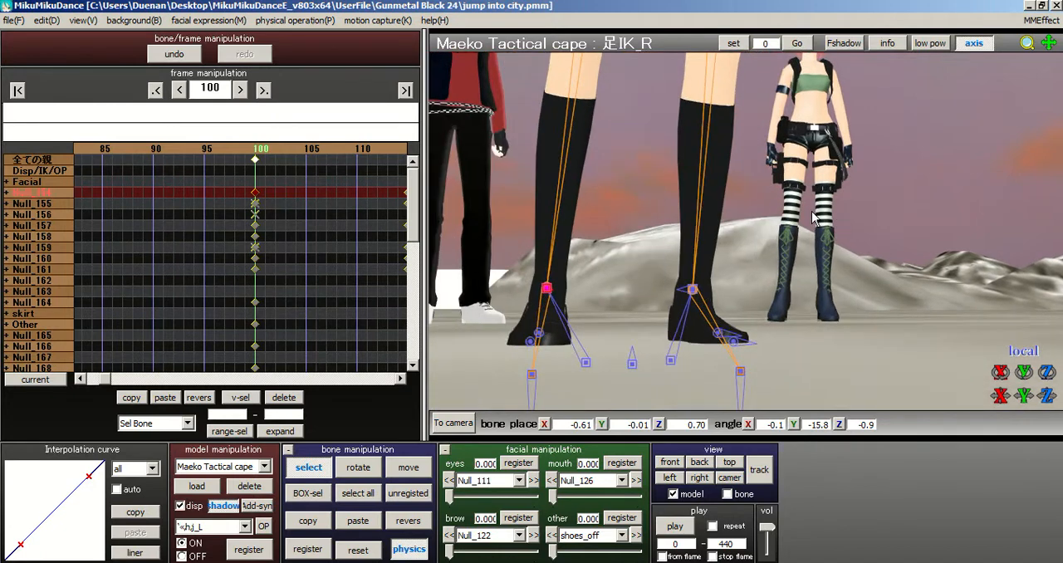
{"action": "right_click_drag", "start_coordinate": [766, 241], "coordinate": [758, 259]}
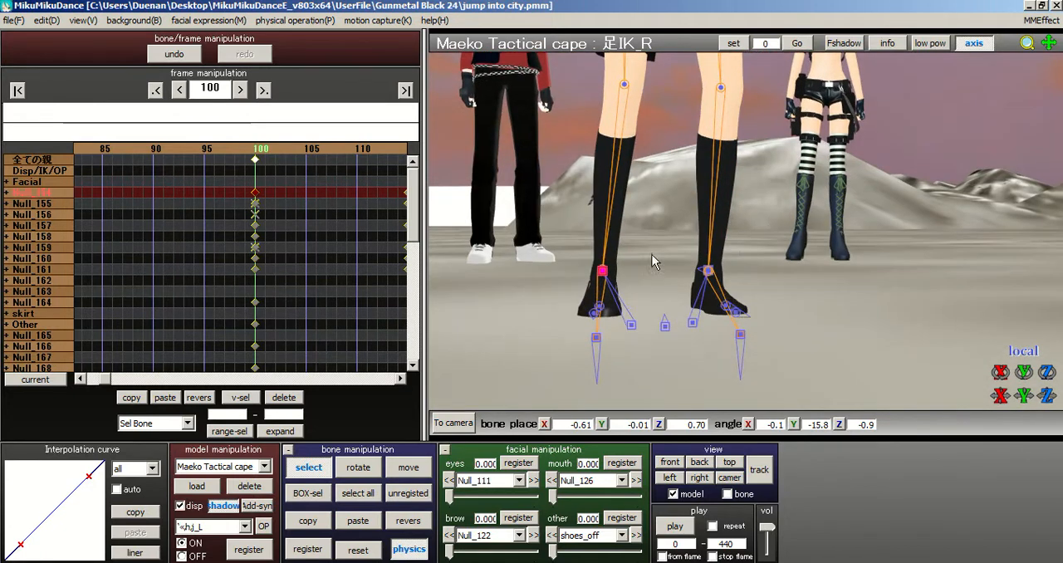
{"action": "left_click", "coordinate": [7, 193]}
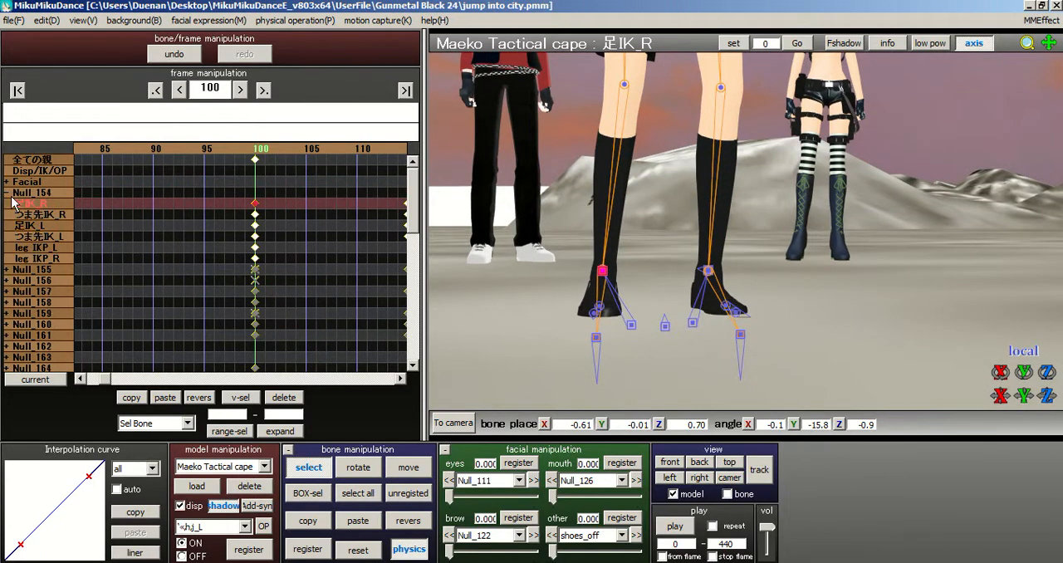
{"action": "left_click", "coordinate": [7, 194]}
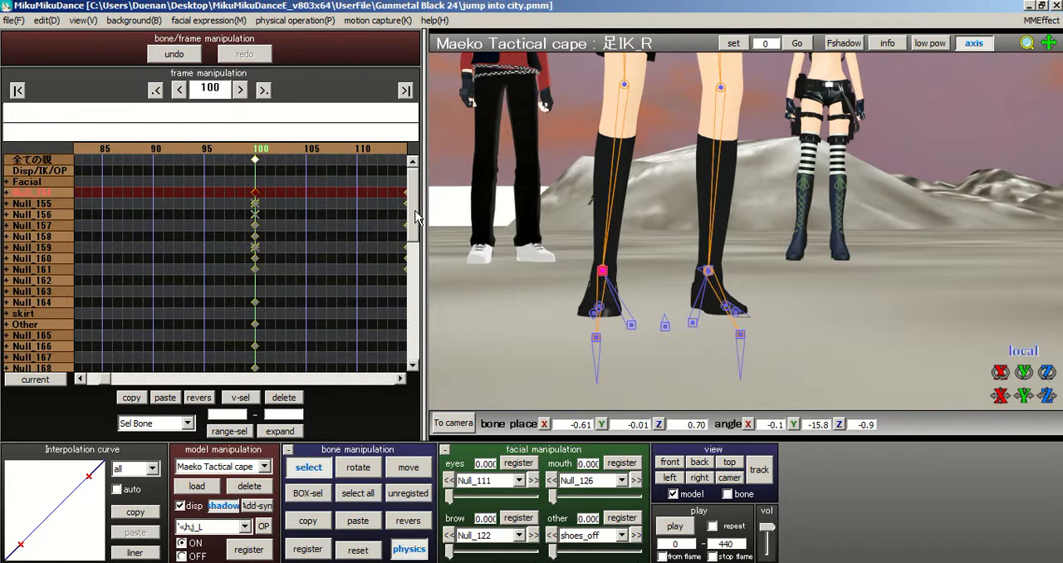
{"action": "scroll", "coordinate": [417, 218], "scroll_direction": "down", "scroll_amount": 10}
{"action": "left_click", "coordinate": [254, 192]}
{"action": "left_click", "coordinate": [7, 193]}
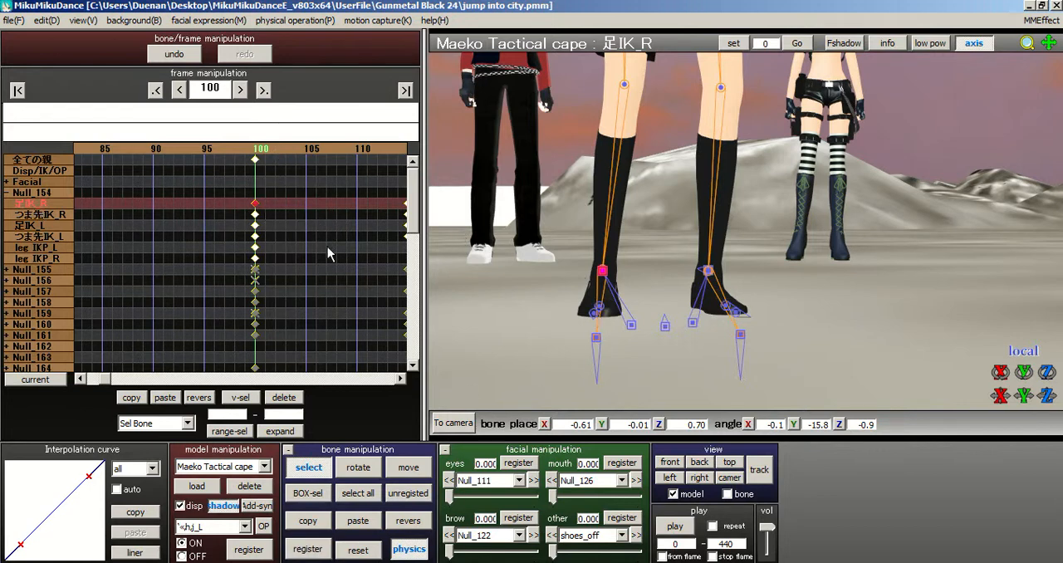
Step: Delete the right foot IK bone's (足IK_R) keyframe at frame 115
{"action": "left_click", "coordinate": [285, 151]}
{"action": "left_click", "coordinate": [287, 150]}
{"action": "left_click", "coordinate": [287, 150]}
{"action": "left_click", "coordinate": [286, 149]}
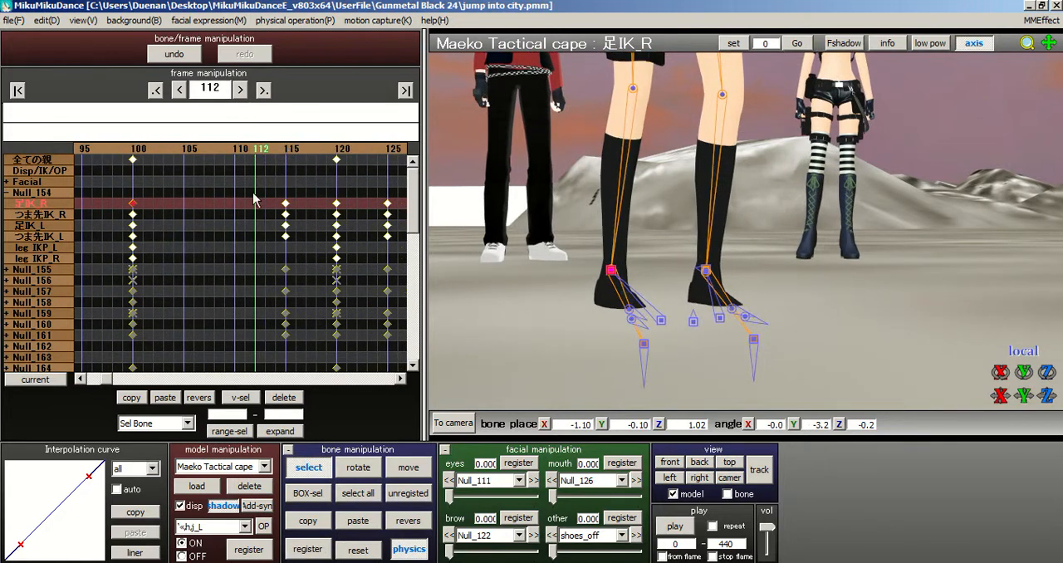
{"action": "left_click", "coordinate": [286, 203]}
{"action": "left_click", "coordinate": [284, 397]}
Step: Copy the right foot IK bone's (足IK_R) keyframe from frame 100 and paste it at frame 120
{"action": "left_click", "coordinate": [130, 158]}
{"action": "left_click", "coordinate": [256, 204]}
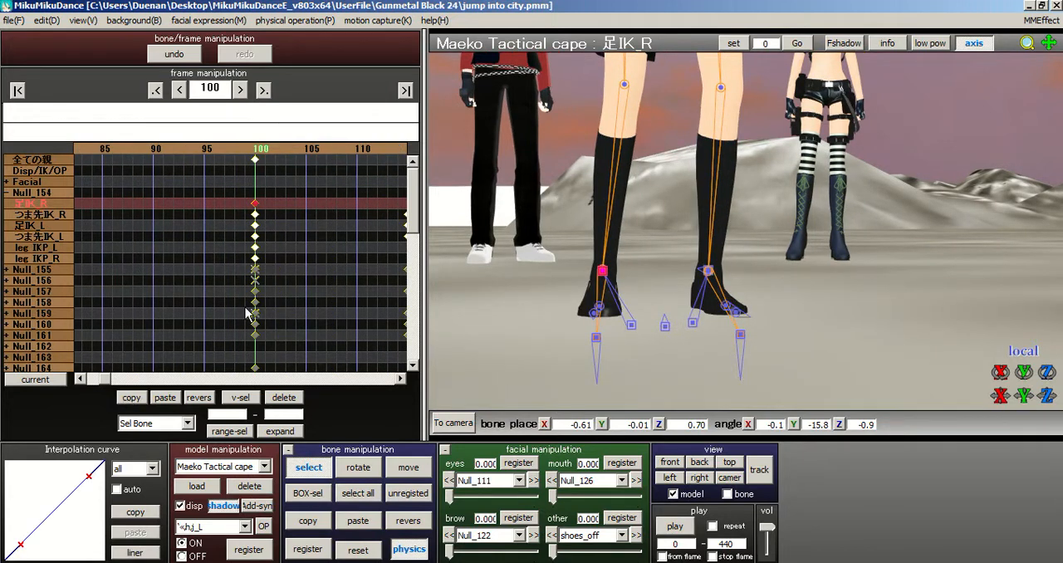
{"action": "left_click", "coordinate": [366, 149]}
{"action": "left_click", "coordinate": [348, 149]}
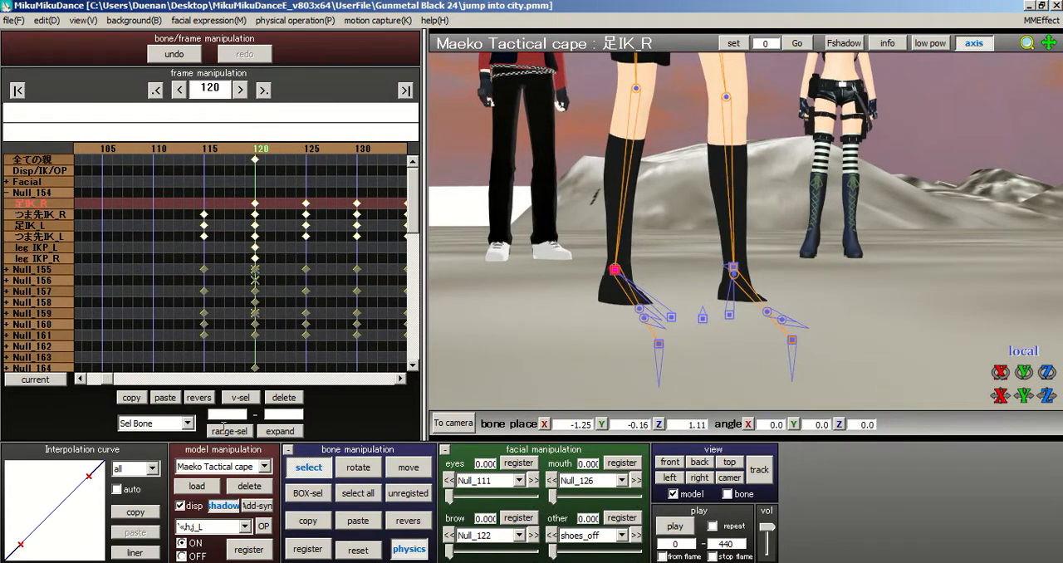
{"action": "left_click", "coordinate": [173, 399]}
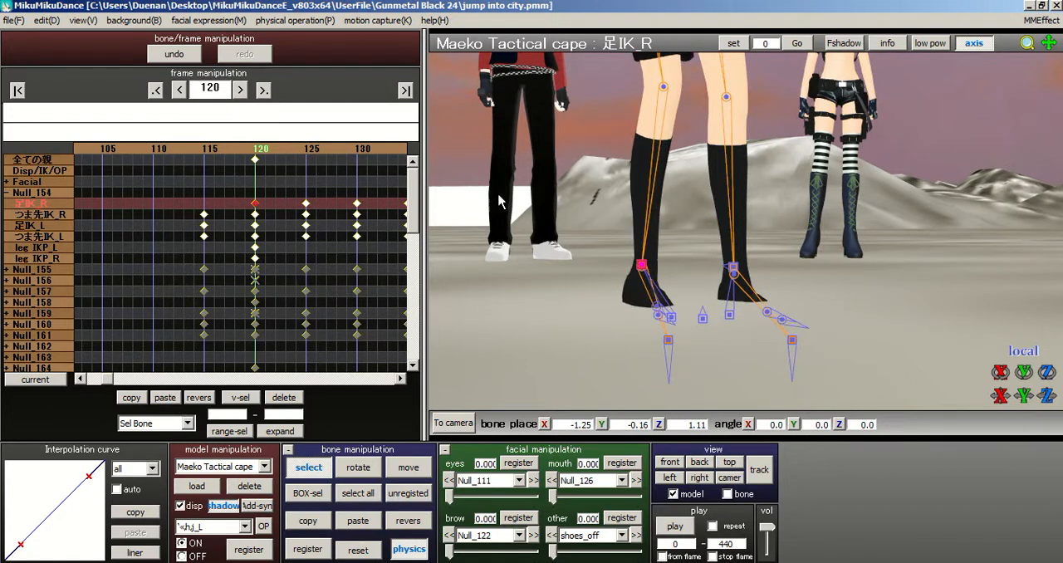
Step: Rotate the right foot IK bone to about X 1.7, Y -24.6, Z -25.8 and register it at frame 120
{"action": "left_click", "coordinate": [357, 469]}
{"action": "middle_click_drag", "start_coordinate": [696, 234], "coordinate": [614, 248]}
{"action": "left_click_drag", "start_coordinate": [568, 271], "coordinate": [504, 337]}
{"action": "left_click", "coordinate": [309, 542]}
Step: Select the right leg bone (足_R) and rotate it to a Y angle of about -22.6 at frame 120
{"action": "scroll", "coordinate": [701, 268], "scroll_direction": "down", "scroll_amount": 3}
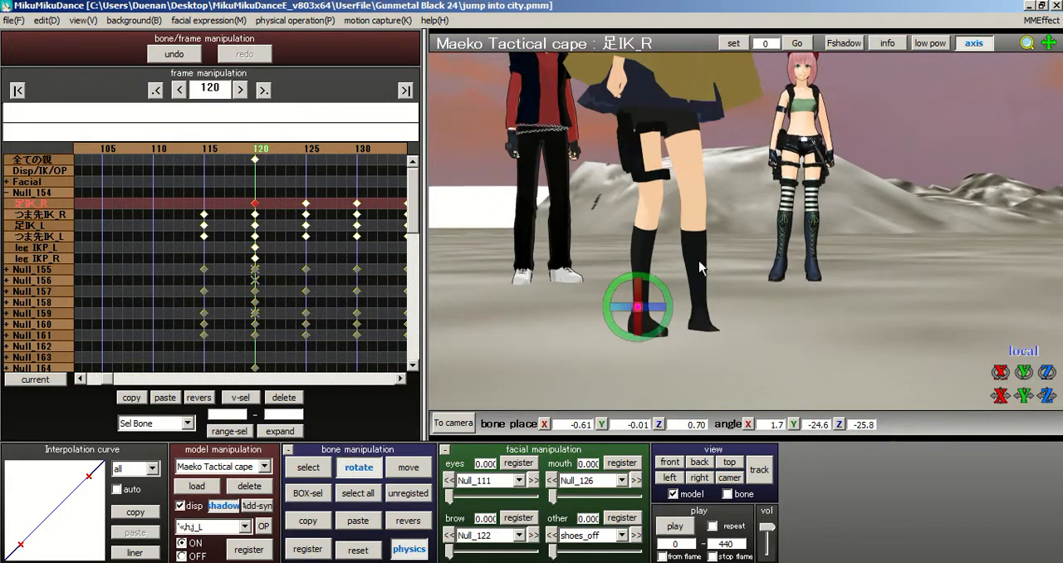
{"action": "left_click", "coordinate": [324, 471]}
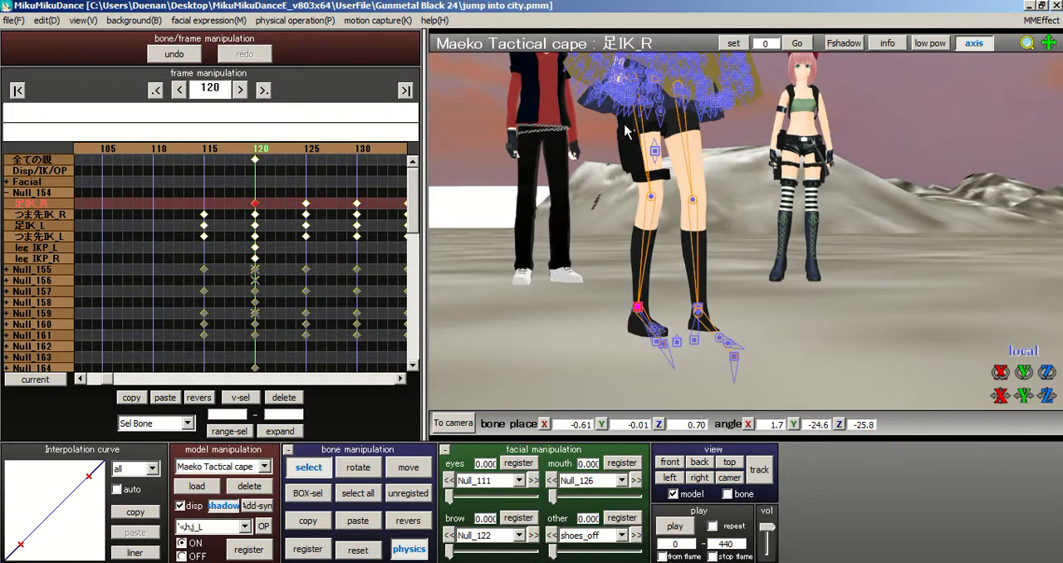
{"action": "left_click", "coordinate": [635, 78]}
{"action": "left_click", "coordinate": [347, 472]}
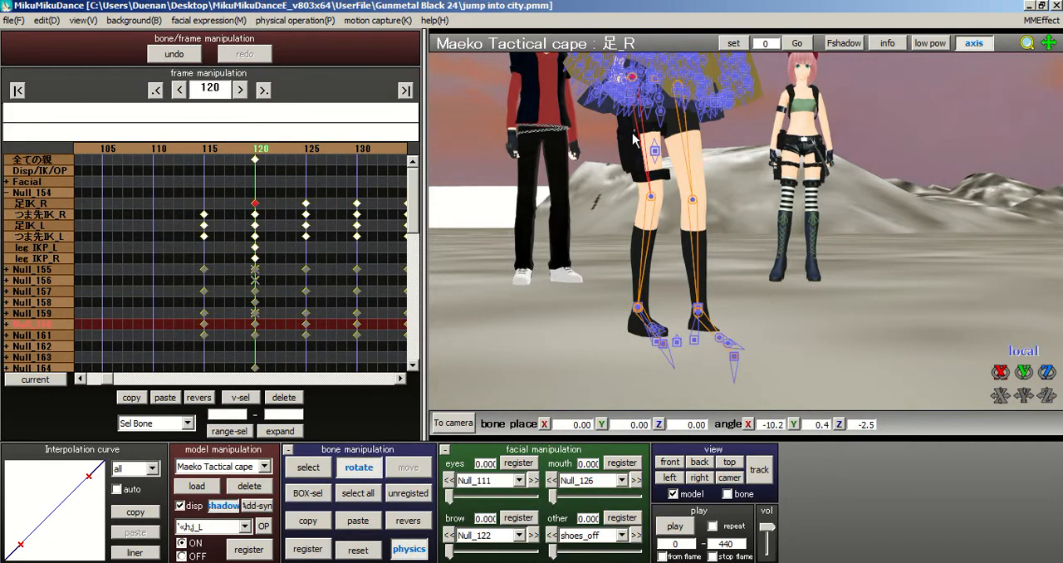
{"action": "left_click_drag", "start_coordinate": [617, 84], "coordinate": [581, 124]}
Step: Rotate the right foot IK bone (足IK_R) to a Y angle of about -43.5 and register all bones at frame 120
{"action": "left_click", "coordinate": [308, 467]}
{"action": "left_click", "coordinate": [615, 326]}
{"action": "left_click", "coordinate": [616, 326]}
{"action": "left_click", "coordinate": [616, 326]}
{"action": "left_click", "coordinate": [615, 326]}
{"action": "left_click", "coordinate": [358, 467]}
{"action": "left_click_drag", "start_coordinate": [615, 330], "coordinate": [579, 334]}
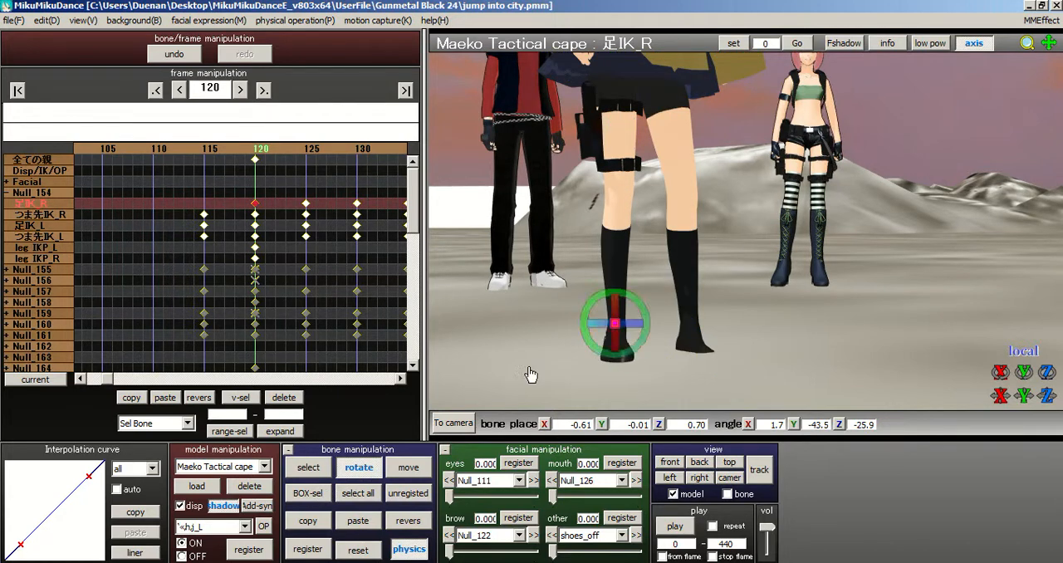
{"action": "left_click", "coordinate": [358, 492]}
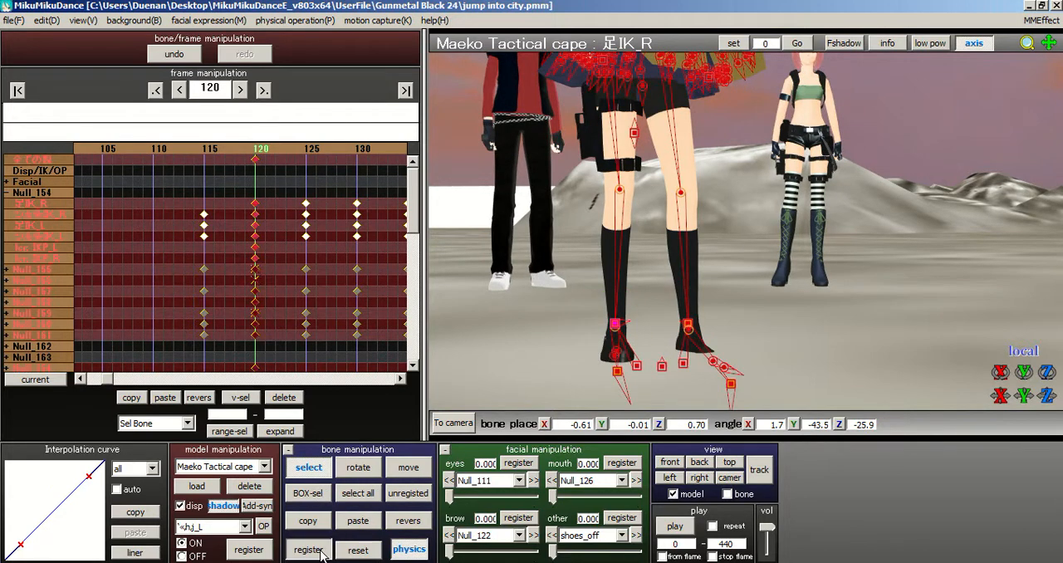
Step: Review the leg and foot motion between frames 100 and 120, checking how the right foot turns
{"action": "middle_click_drag", "start_coordinate": [737, 221], "coordinate": [725, 247]}
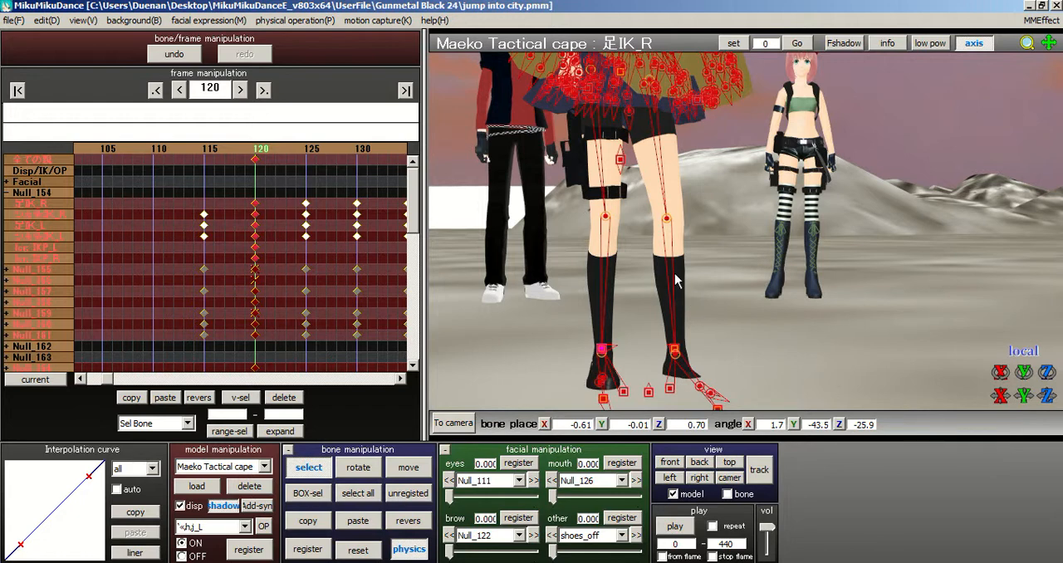
{"action": "middle_click_drag", "start_coordinate": [759, 271], "coordinate": [772, 334]}
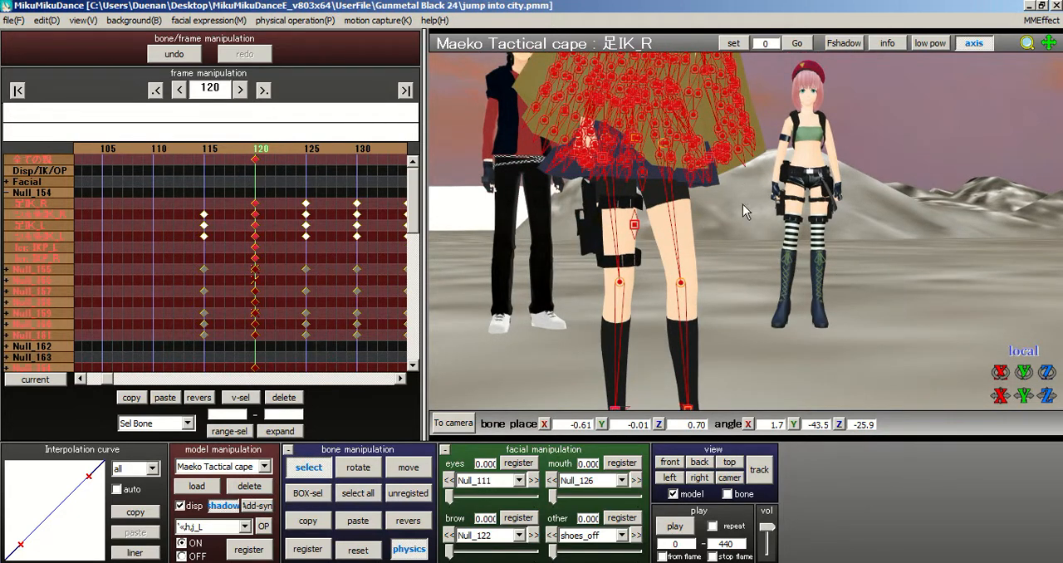
{"action": "middle_click_drag", "start_coordinate": [743, 205], "coordinate": [726, 123]}
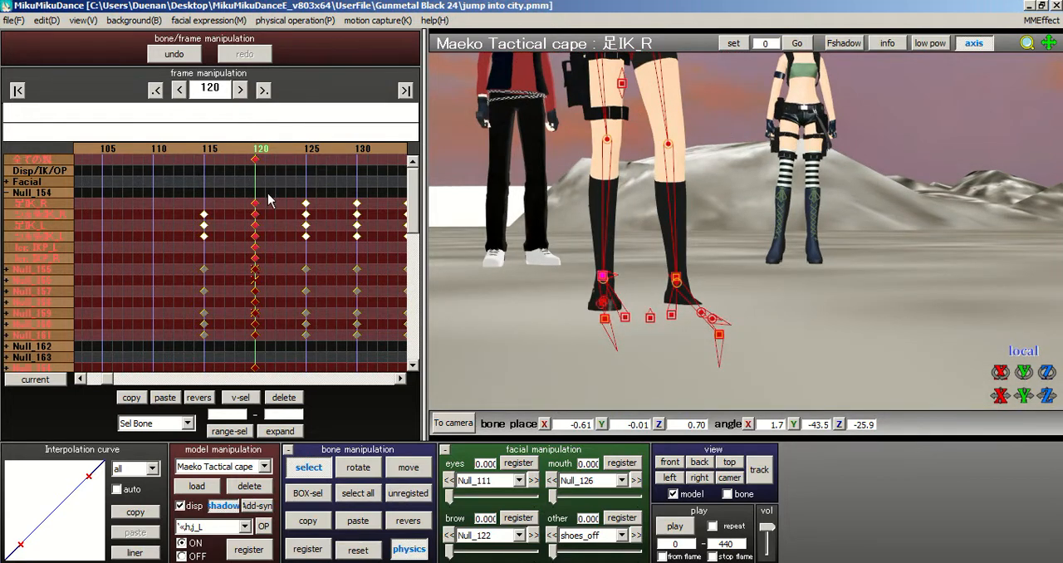
{"action": "left_click", "coordinate": [238, 150]}
{"action": "left_click", "coordinate": [239, 150]}
{"action": "left_click", "coordinate": [239, 150]}
{"action": "left_click", "coordinate": [239, 149]}
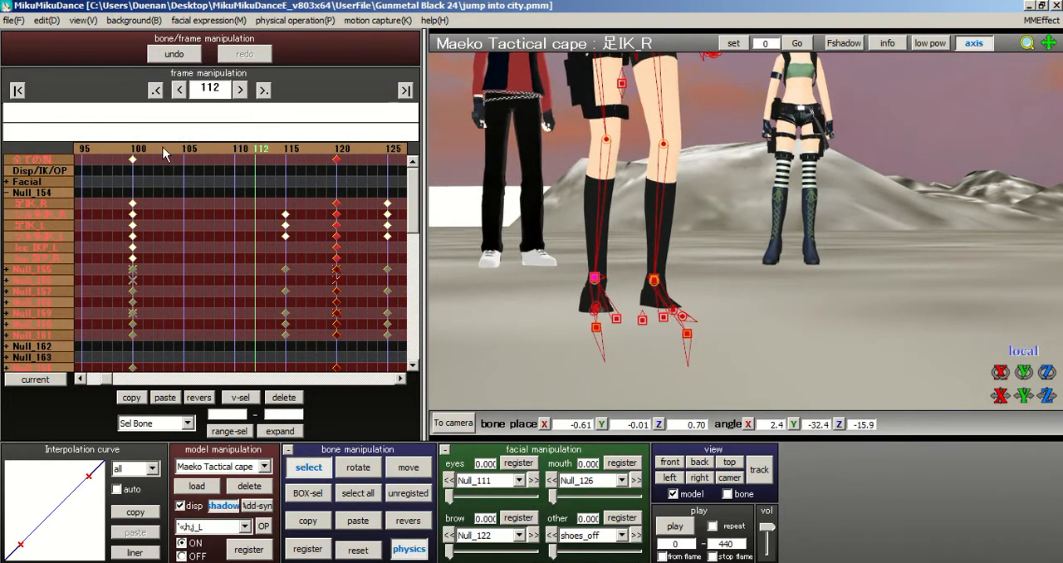
{"action": "left_click", "coordinate": [134, 152]}
{"action": "mouse_move", "coordinate": [266, 148]}
{"action": "left_mouse_down"}
{"action": "mouse_move", "coordinate": [292, 149]}
{"action": "mouse_move", "coordinate": [277, 153]}
{"action": "left_mouse_up"}
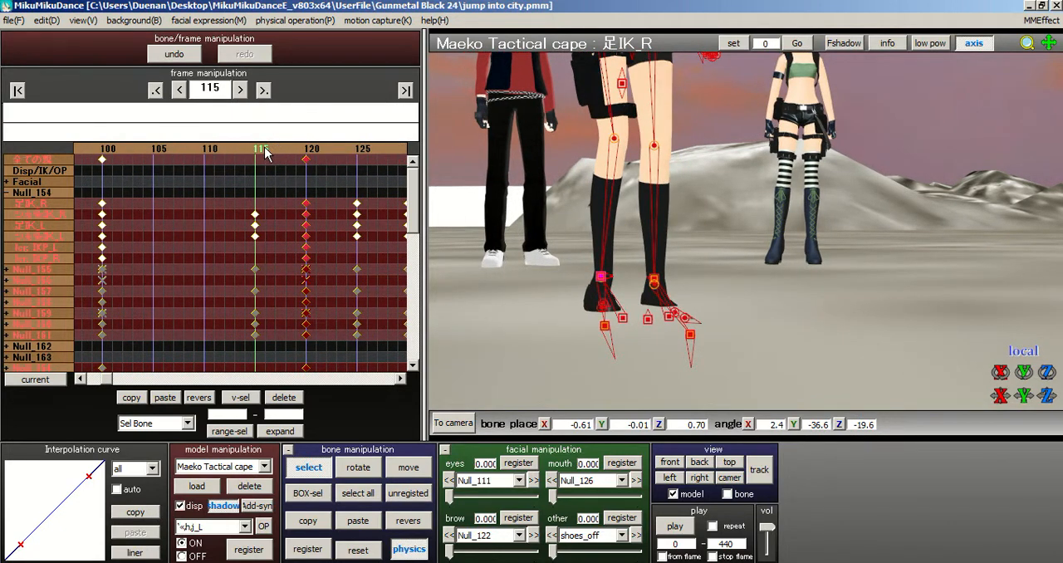
{"action": "left_click", "coordinate": [307, 150]}
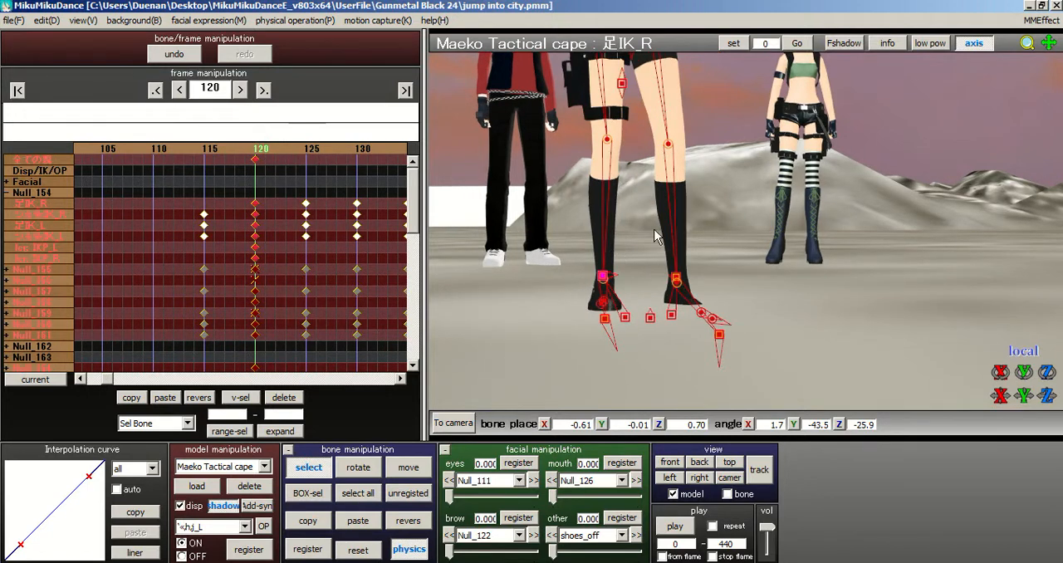
Step: Select the right leg bone (足_R) under the cape and register it at frame 120
{"action": "middle_click_drag", "start_coordinate": [756, 280], "coordinate": [621, 162]}
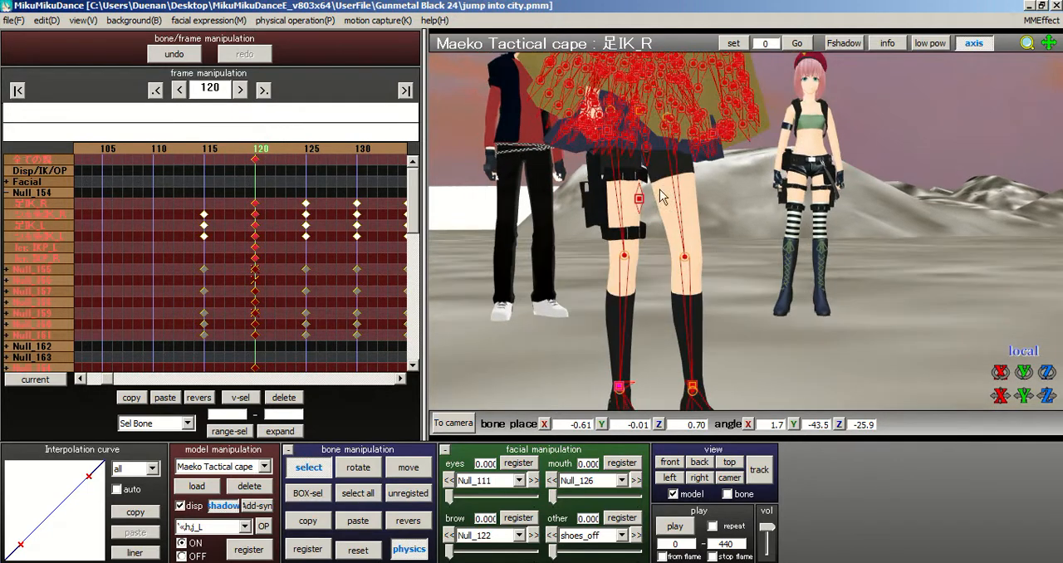
{"action": "left_click", "coordinate": [617, 144]}
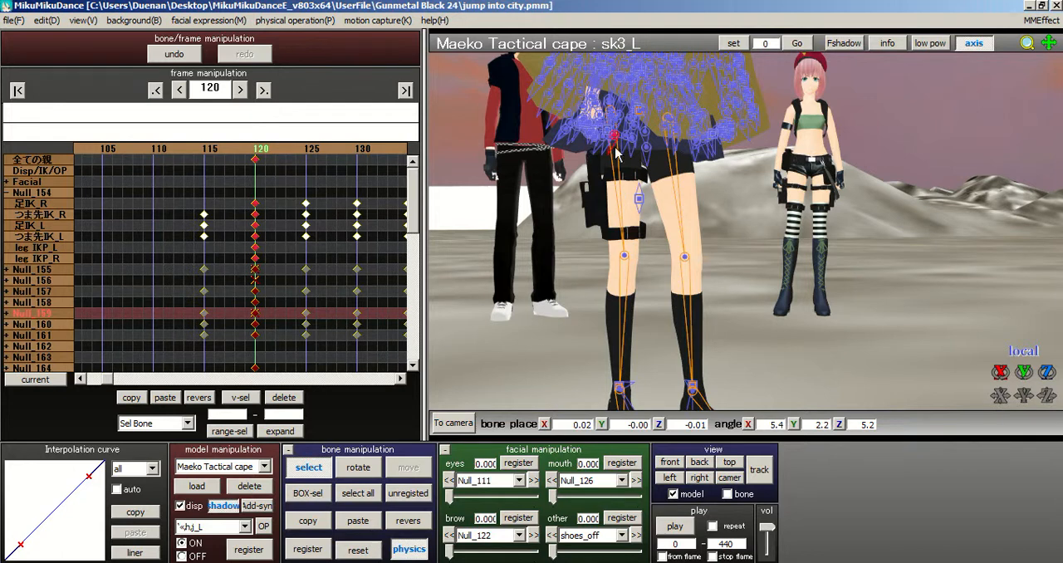
{"action": "scroll", "coordinate": [596, 116], "scroll_direction": "up", "scroll_amount": 3}
{"action": "scroll", "coordinate": [595, 116], "scroll_direction": "down", "scroll_amount": 1}
{"action": "middle_click_drag", "start_coordinate": [602, 124], "coordinate": [565, 115]}
{"action": "left_click", "coordinate": [560, 113]}
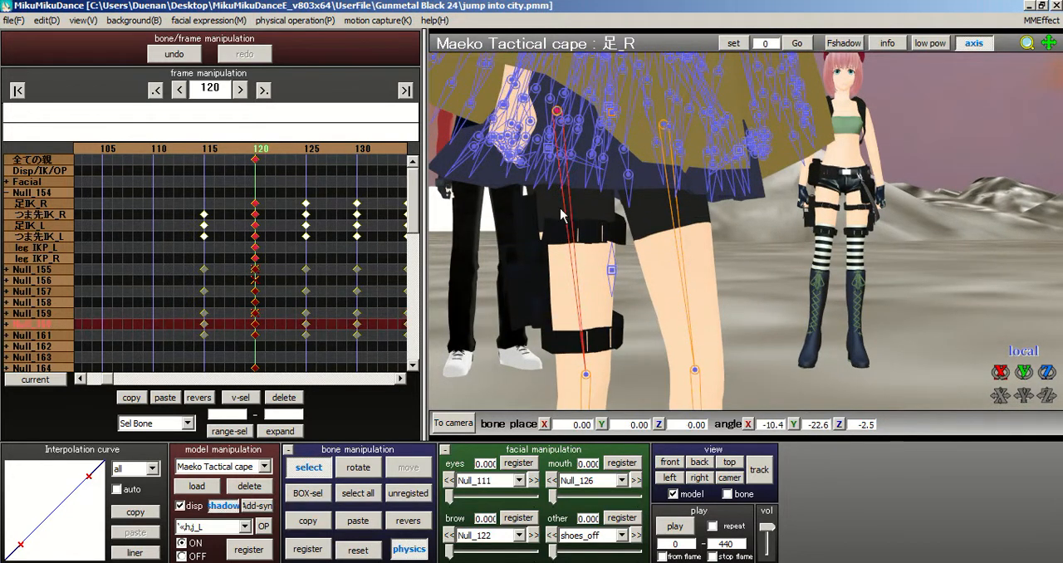
{"action": "left_click", "coordinate": [307, 549]}
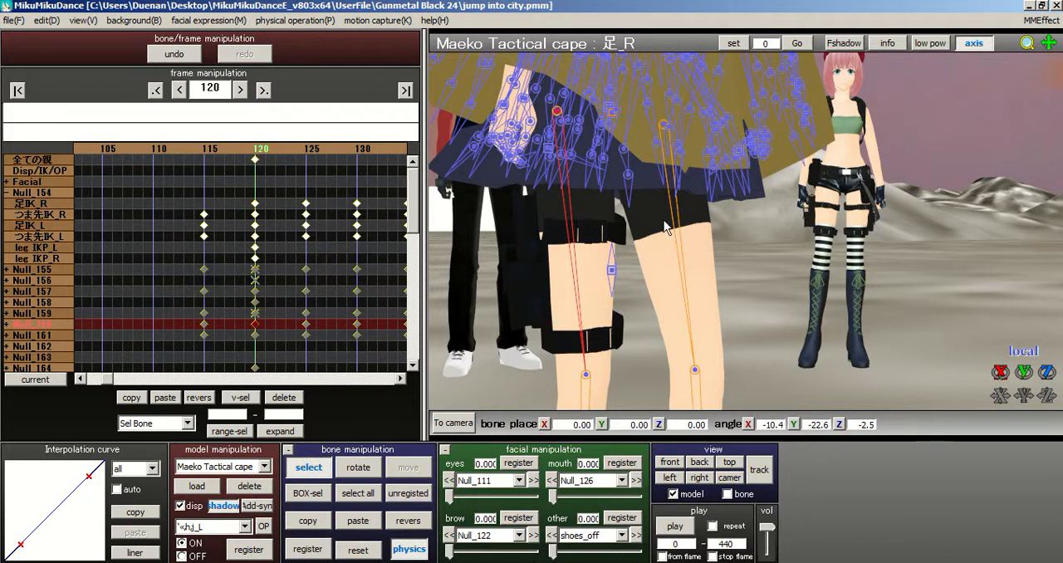
Step: Expand the Null_160 bone group and delete the right leg bone's (足_R) keyframe at frame 115
{"action": "middle_click_drag", "start_coordinate": [664, 221], "coordinate": [676, 193]}
{"action": "left_click", "coordinate": [7, 326]}
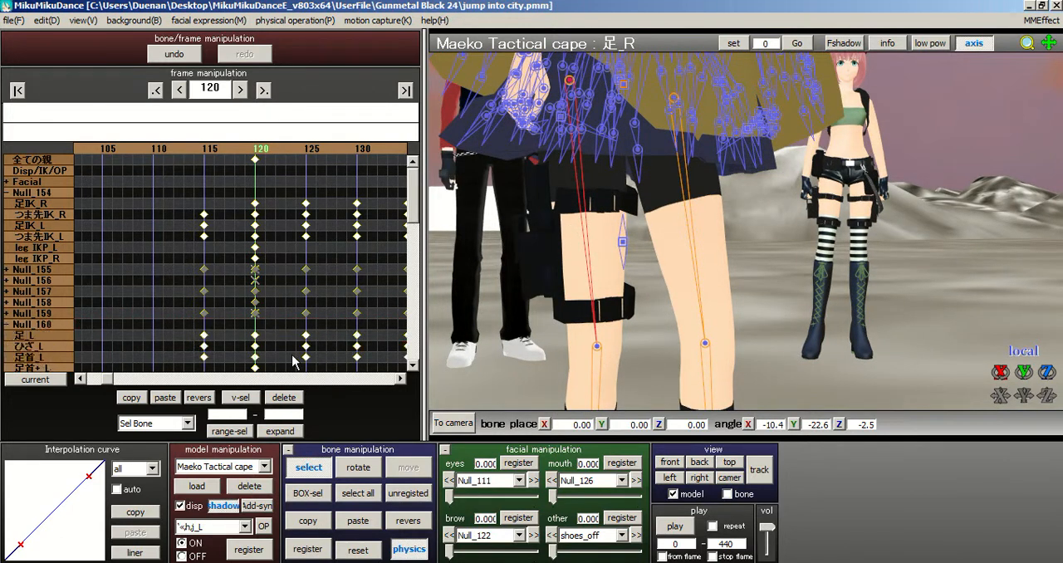
{"action": "left_click_drag", "start_coordinate": [414, 212], "coordinate": [418, 253]}
{"action": "left_click", "coordinate": [203, 225]}
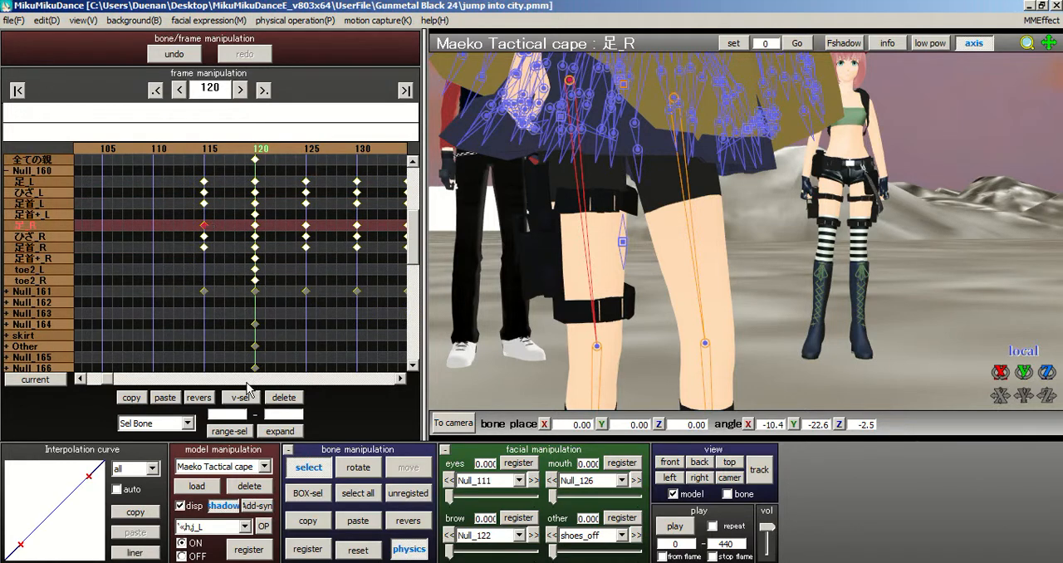
{"action": "left_click", "coordinate": [284, 398]}
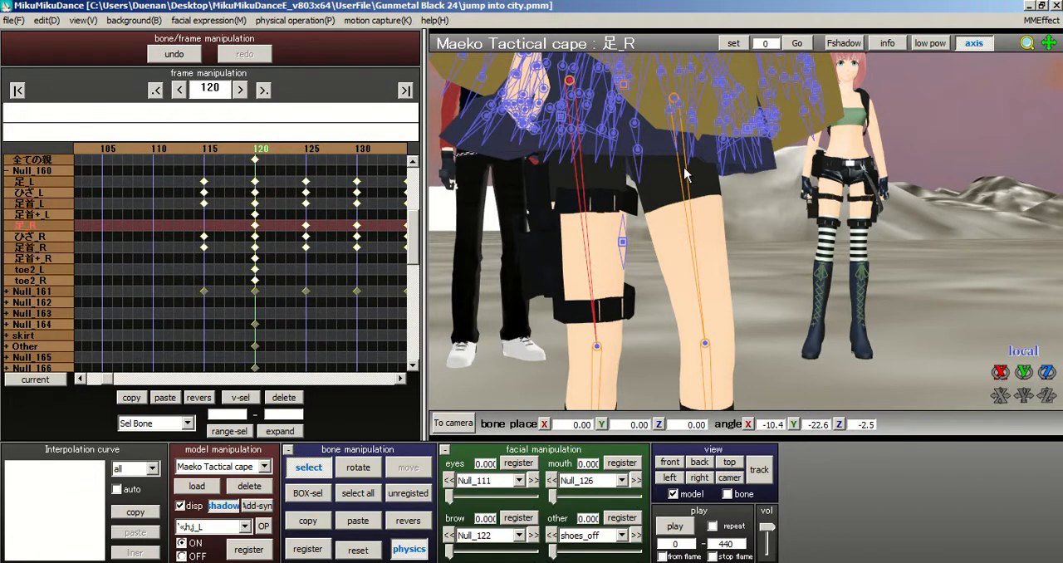
Step: Inspect the right knee (ひざ_R) and right leg (足_R) bones at frame 120
{"action": "scroll", "coordinate": [706, 184], "scroll_direction": "down", "scroll_amount": 2}
{"action": "left_click", "coordinate": [618, 242]}
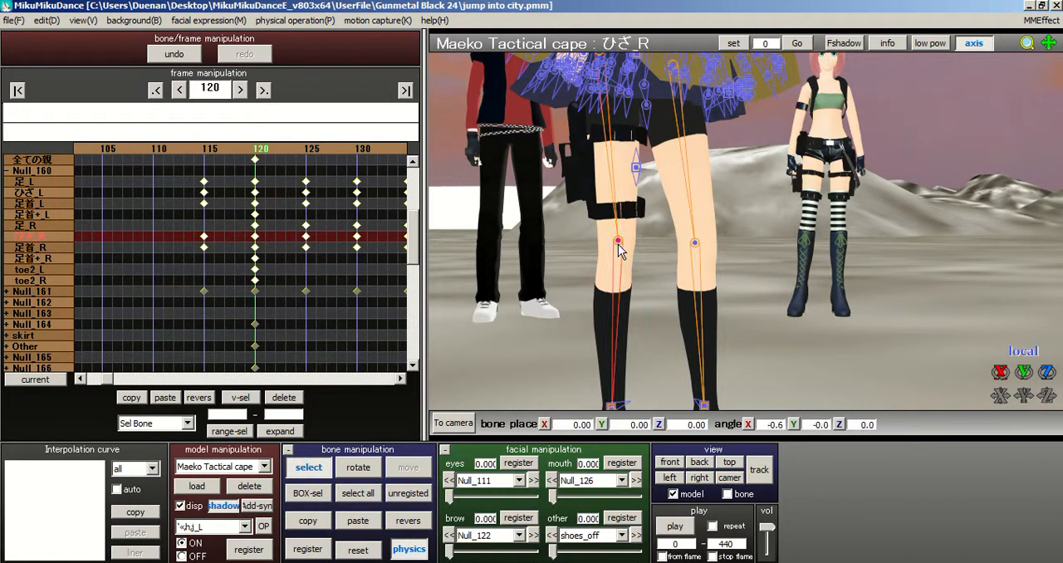
{"action": "middle_click_drag", "start_coordinate": [738, 202], "coordinate": [727, 258]}
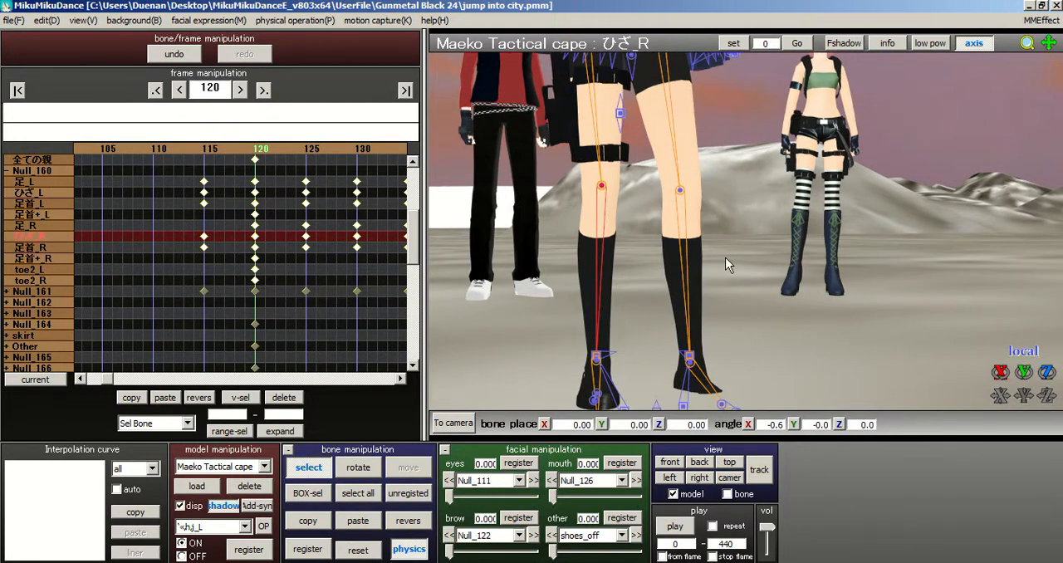
{"action": "left_click", "coordinate": [623, 119]}
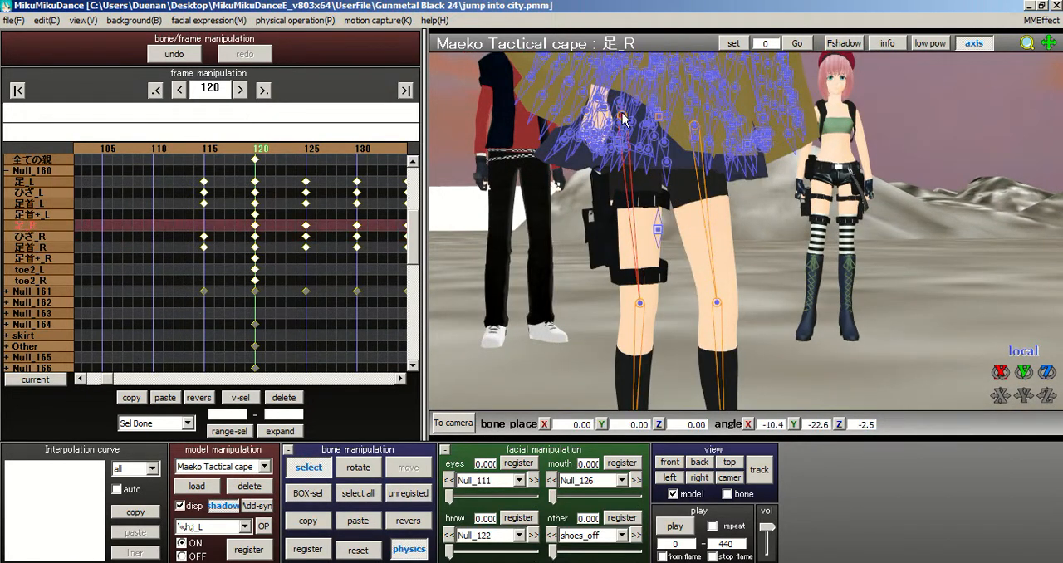
{"action": "middle_click_drag", "start_coordinate": [745, 223], "coordinate": [708, 149]}
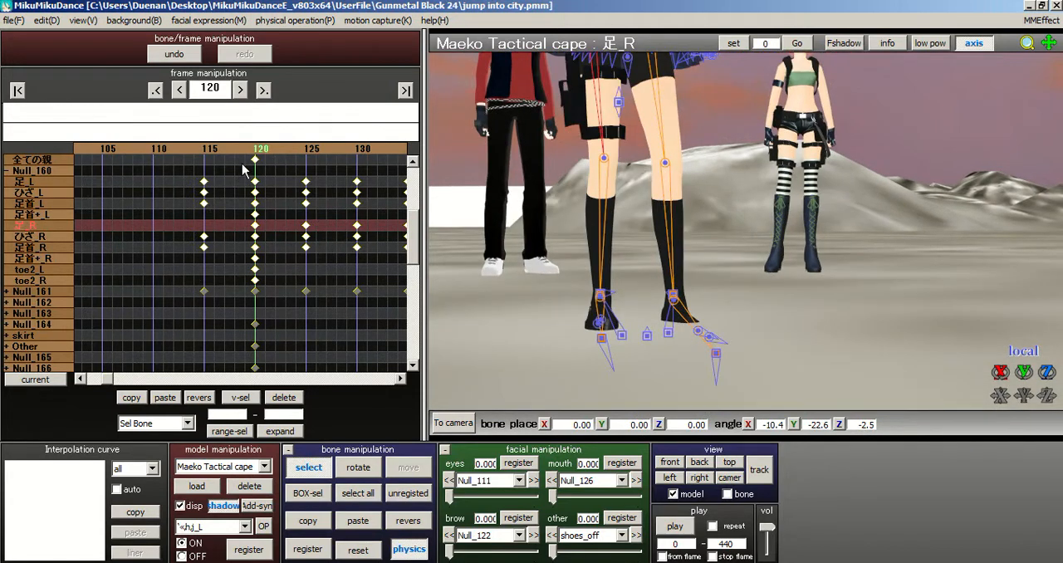
{"action": "right_click_drag", "start_coordinate": [734, 242], "coordinate": [849, 232]}
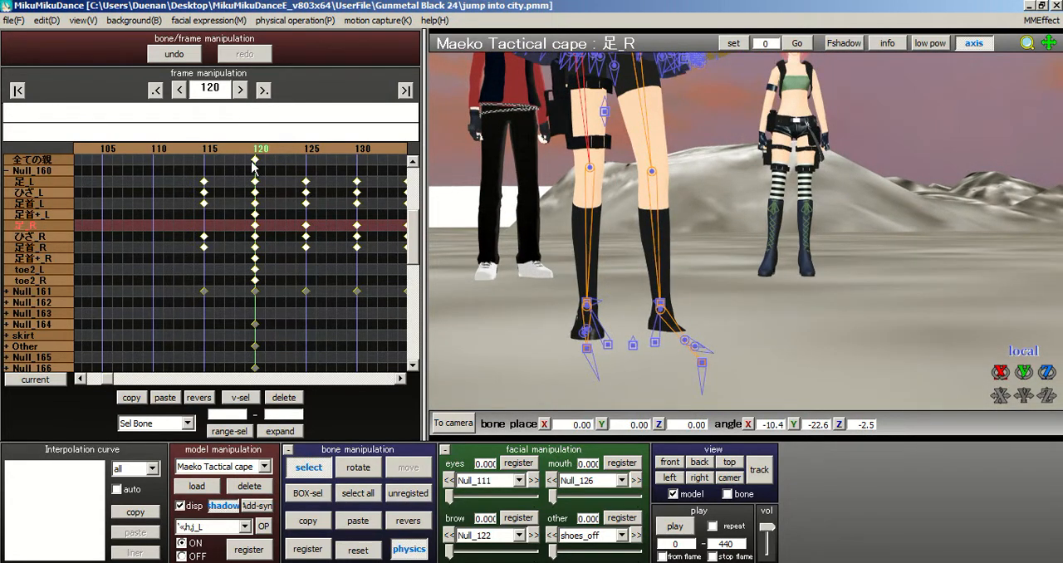
Step: Move the right foot IK bone (足IK_R) to about -0.61, 0.05, 0.70, register it at frame 120, and collapse the Null_154 group
{"action": "scroll", "coordinate": [629, 323], "scroll_direction": "up", "scroll_amount": 3}
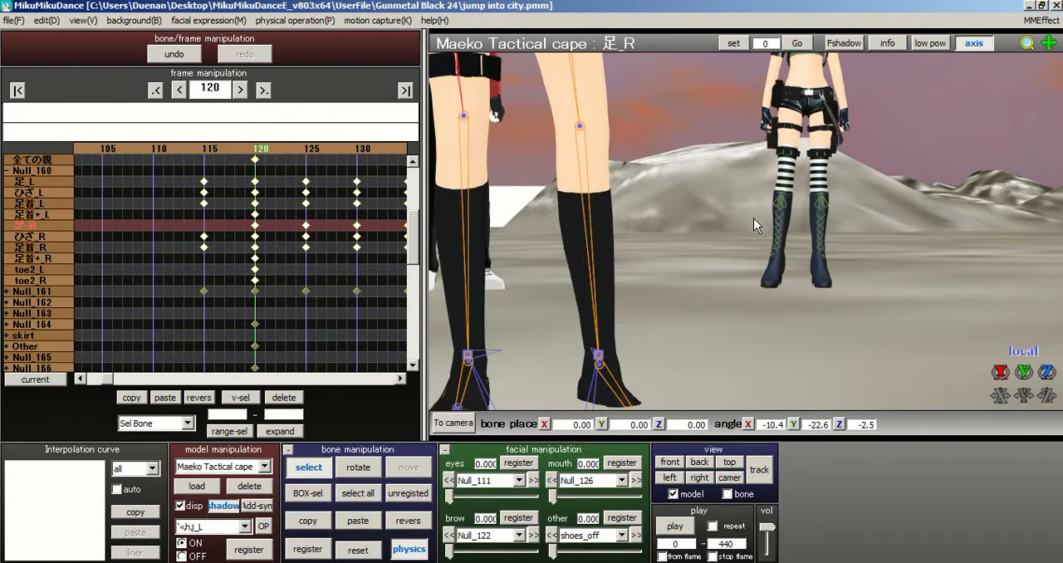
{"action": "right_click_drag", "start_coordinate": [755, 224], "coordinate": [451, 363]}
{"action": "left_click", "coordinate": [479, 334]}
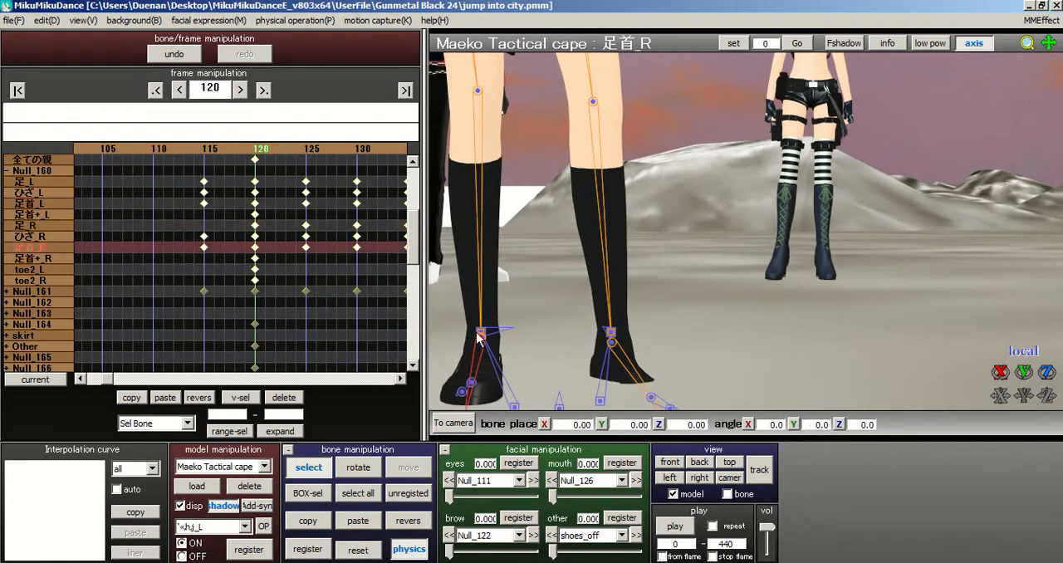
{"action": "left_click", "coordinate": [404, 467]}
{"action": "left_click_drag", "start_coordinate": [482, 296], "coordinate": [479, 326]}
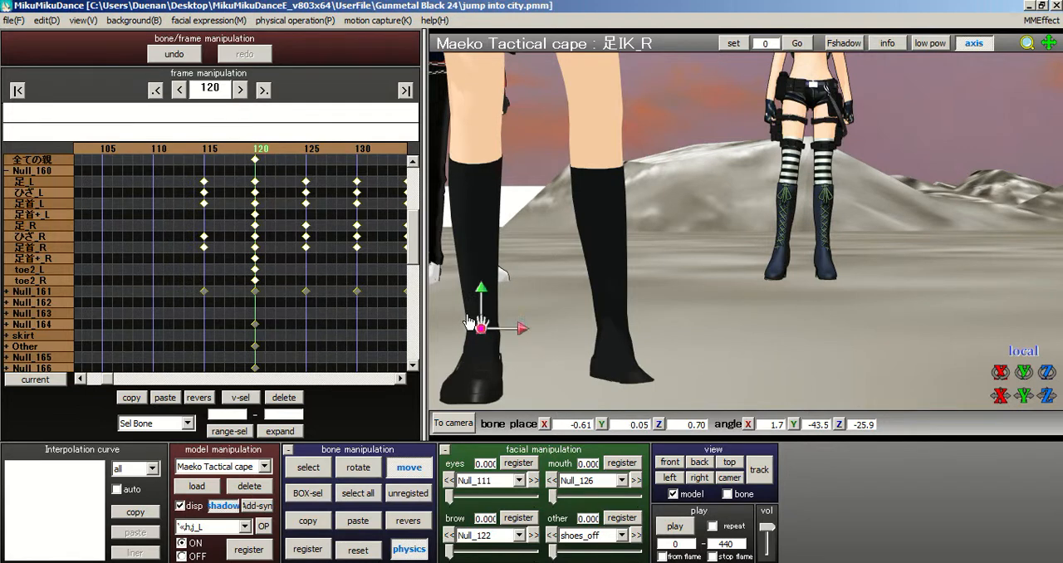
{"action": "left_click", "coordinate": [307, 550]}
{"action": "left_click_drag", "start_coordinate": [419, 247], "coordinate": [420, 201]}
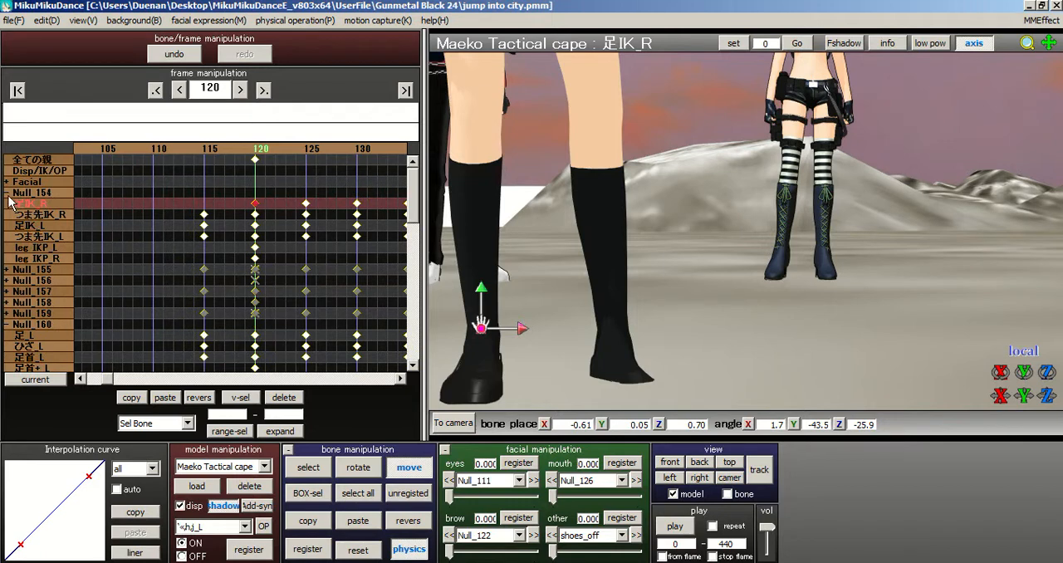
{"action": "left_click", "coordinate": [7, 192]}
{"action": "scroll", "coordinate": [751, 259], "scroll_direction": "down", "scroll_amount": 10}
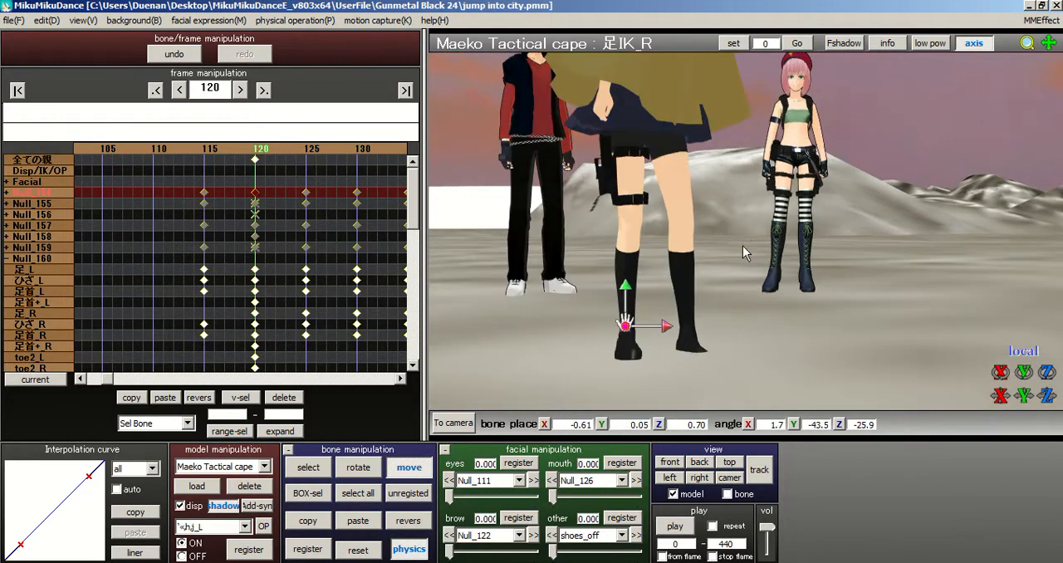
Step: Select the waist bone under the cape and reset its rotation at frame 120
{"action": "left_click", "coordinate": [309, 467]}
{"action": "scroll", "coordinate": [767, 246], "scroll_direction": "up", "scroll_amount": 5}
{"action": "scroll", "coordinate": [768, 246], "scroll_direction": "up", "scroll_amount": 1}
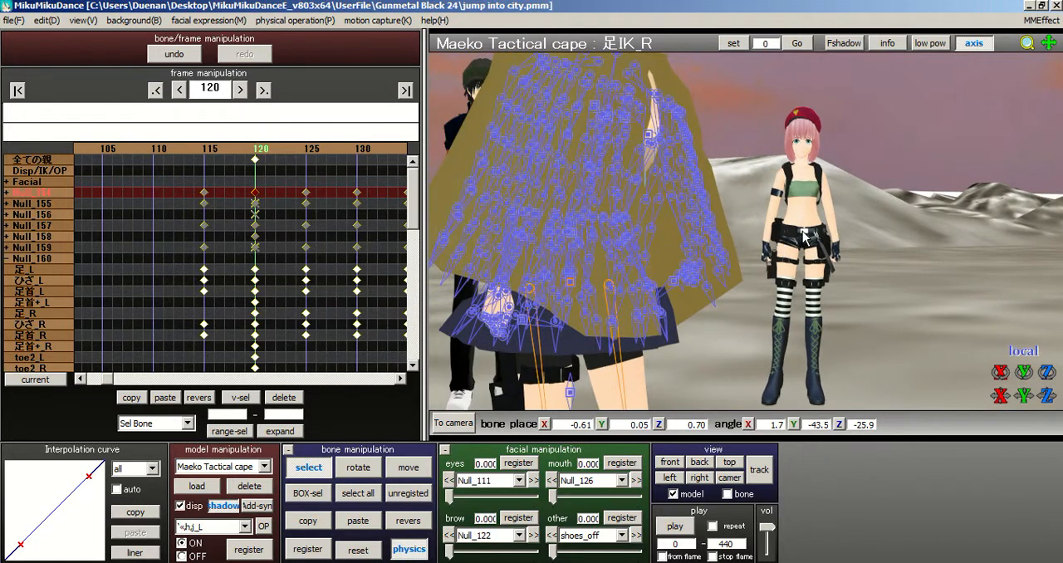
{"action": "right_click_drag", "start_coordinate": [962, 249], "coordinate": [908, 244]}
{"action": "right_click_drag", "start_coordinate": [750, 241], "coordinate": [711, 189]}
{"action": "scroll", "coordinate": [777, 170], "scroll_direction": "up", "scroll_amount": 3}
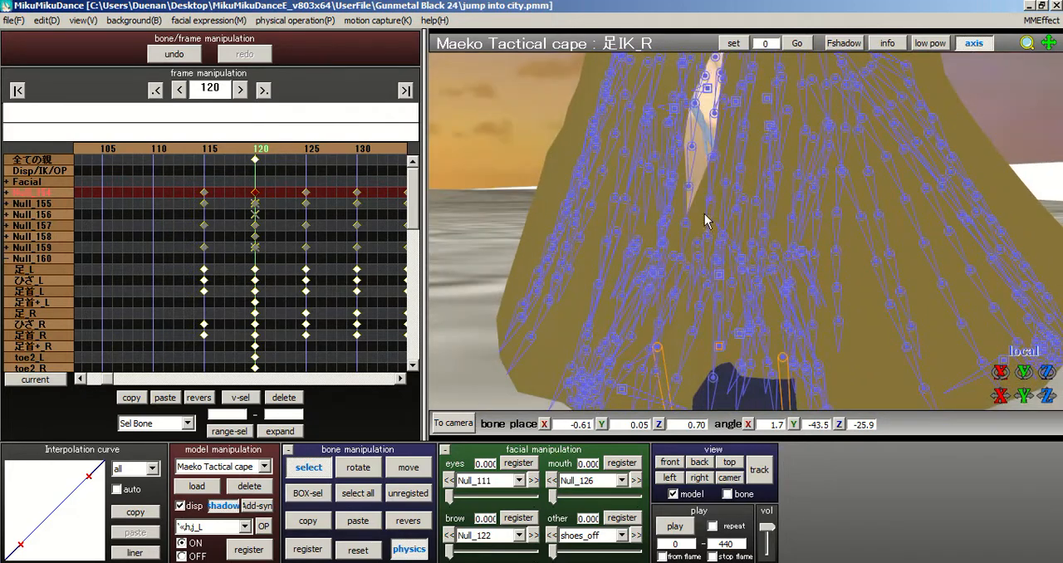
{"action": "scroll", "coordinate": [707, 249], "scroll_direction": "up", "scroll_amount": 3}
{"action": "right_click_drag", "start_coordinate": [690, 247], "coordinate": [743, 236]}
{"action": "scroll", "coordinate": [743, 241], "scroll_direction": "down", "scroll_amount": 5}
{"action": "scroll", "coordinate": [743, 249], "scroll_direction": "up", "scroll_amount": 8}
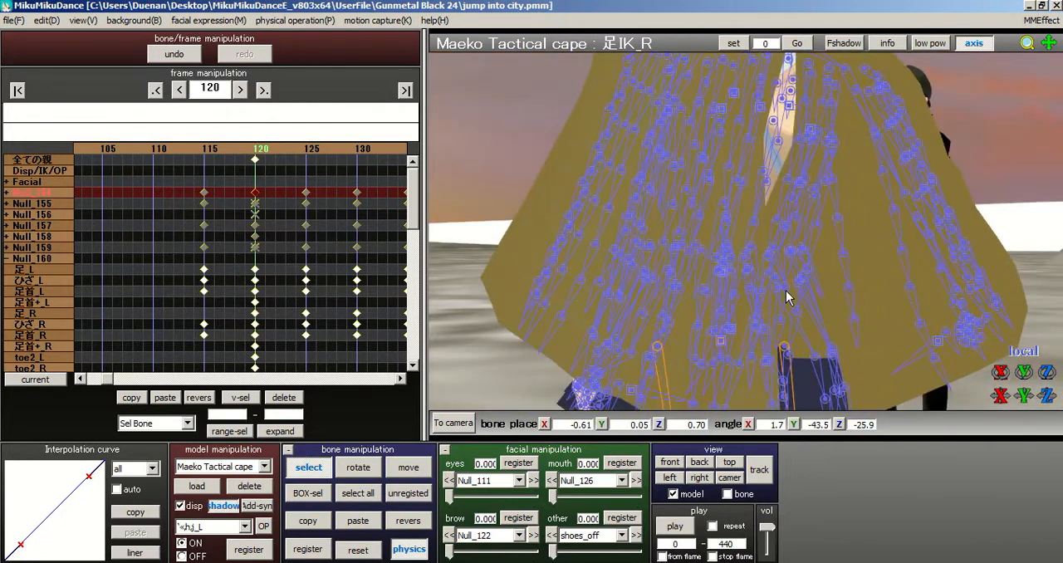
{"action": "scroll", "coordinate": [731, 198], "scroll_direction": "down", "scroll_amount": 5}
{"action": "middle_click_drag", "start_coordinate": [758, 264], "coordinate": [765, 315]}
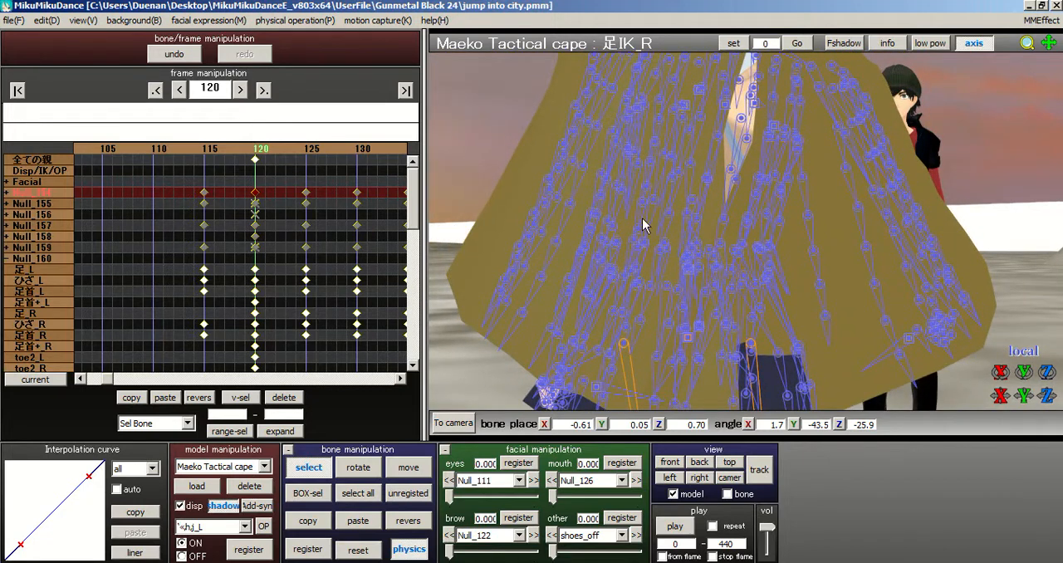
{"action": "right_click_drag", "start_coordinate": [791, 203], "coordinate": [695, 200]}
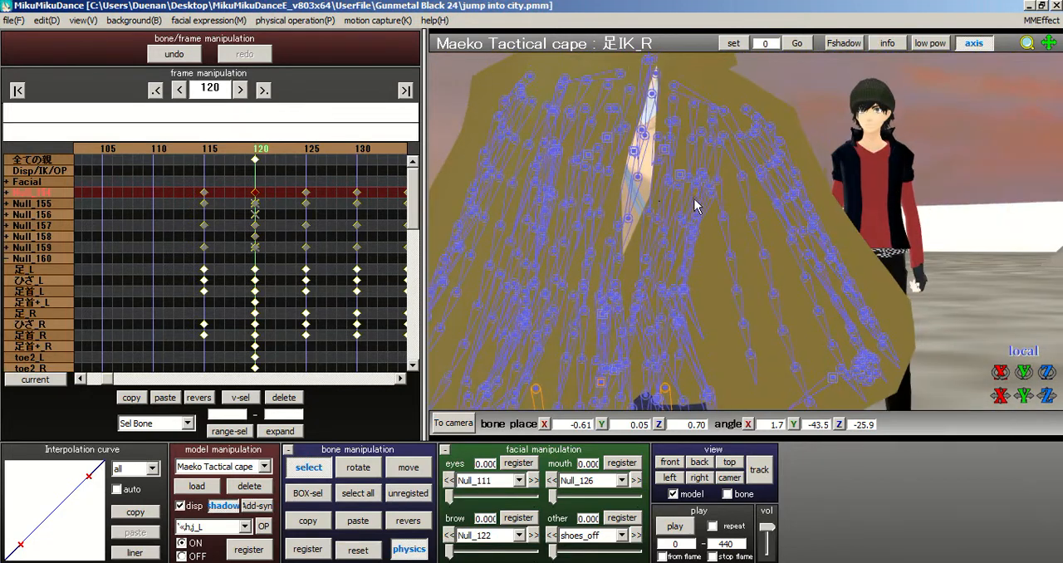
{"action": "scroll", "coordinate": [645, 187], "scroll_direction": "up", "scroll_amount": 4}
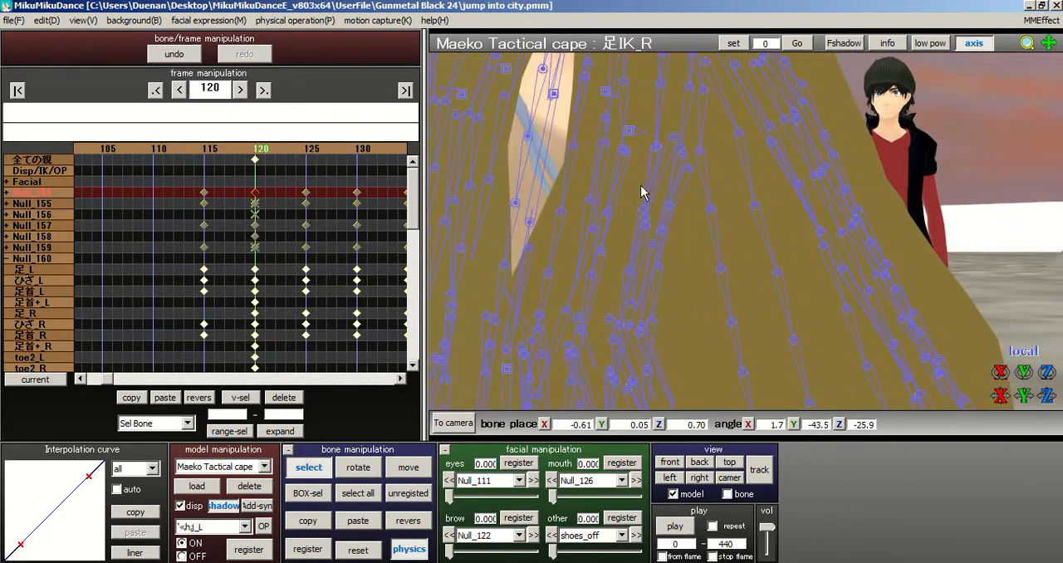
{"action": "left_click", "coordinate": [506, 352]}
{"action": "scroll", "coordinate": [530, 383], "scroll_direction": "down", "scroll_amount": 4}
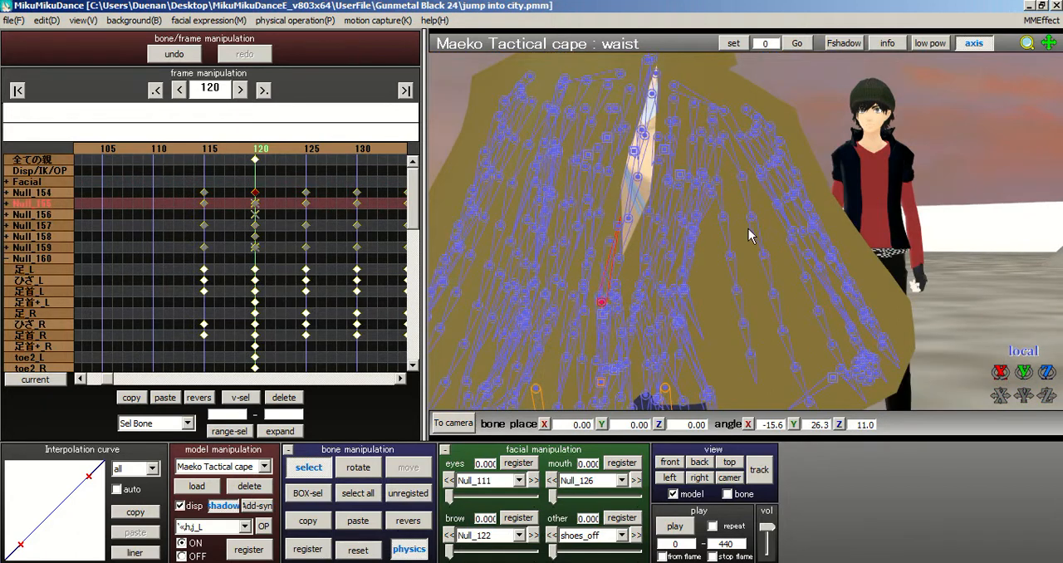
{"action": "scroll", "coordinate": [729, 257], "scroll_direction": "down", "scroll_amount": 2}
{"action": "left_click", "coordinate": [376, 554]}
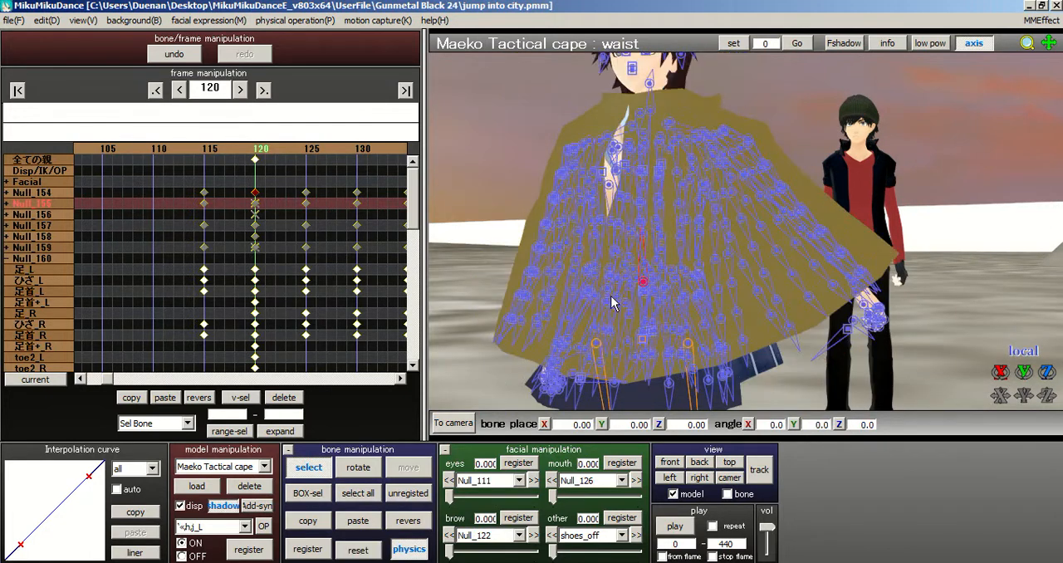
Step: Rotate the waist bone to about X -4.0, Y 16.1, Z 1.9 and register it at frame 120
{"action": "right_click_drag", "start_coordinate": [700, 291], "coordinate": [617, 330]}
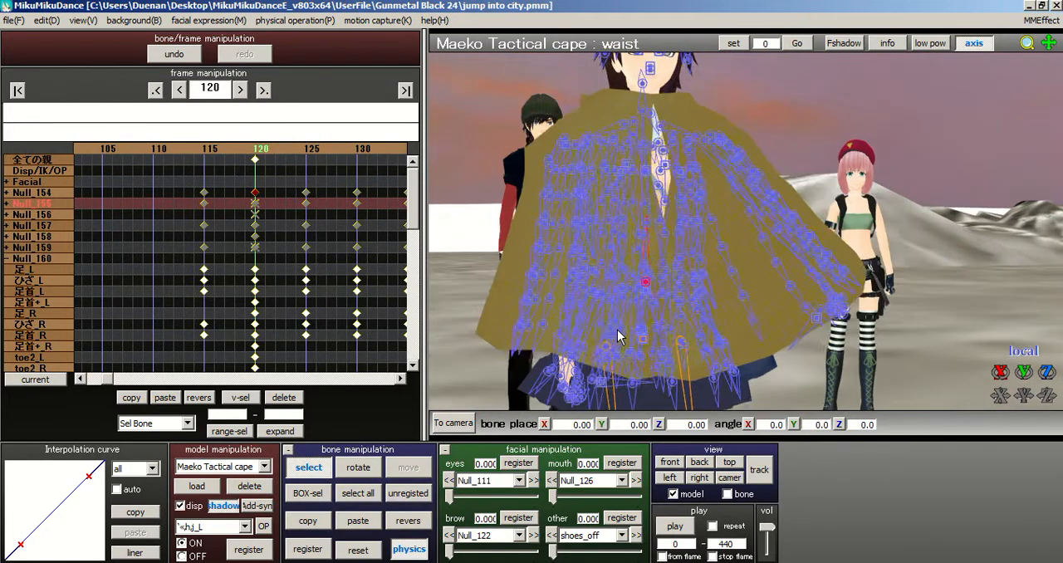
{"action": "left_click", "coordinate": [359, 467]}
{"action": "left_click_drag", "start_coordinate": [665, 290], "coordinate": [652, 310]}
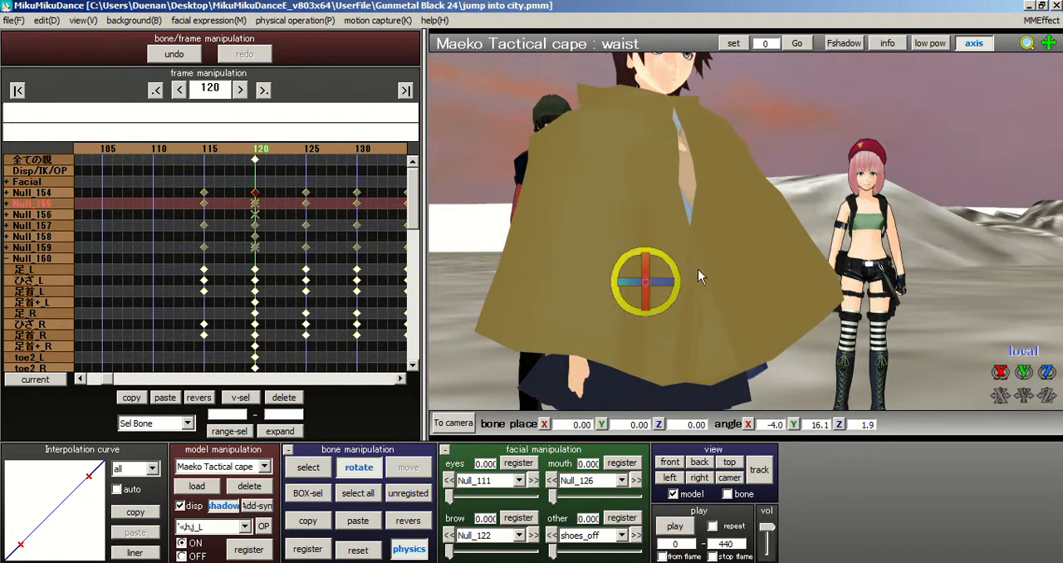
{"action": "scroll", "coordinate": [779, 224], "scroll_direction": "down", "scroll_amount": 2}
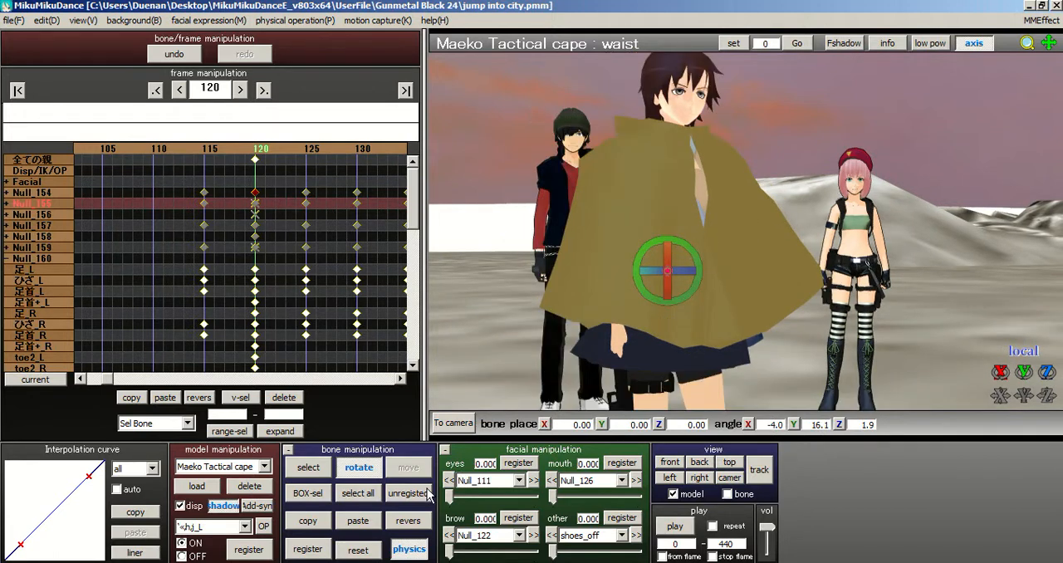
{"action": "left_click", "coordinate": [313, 555]}
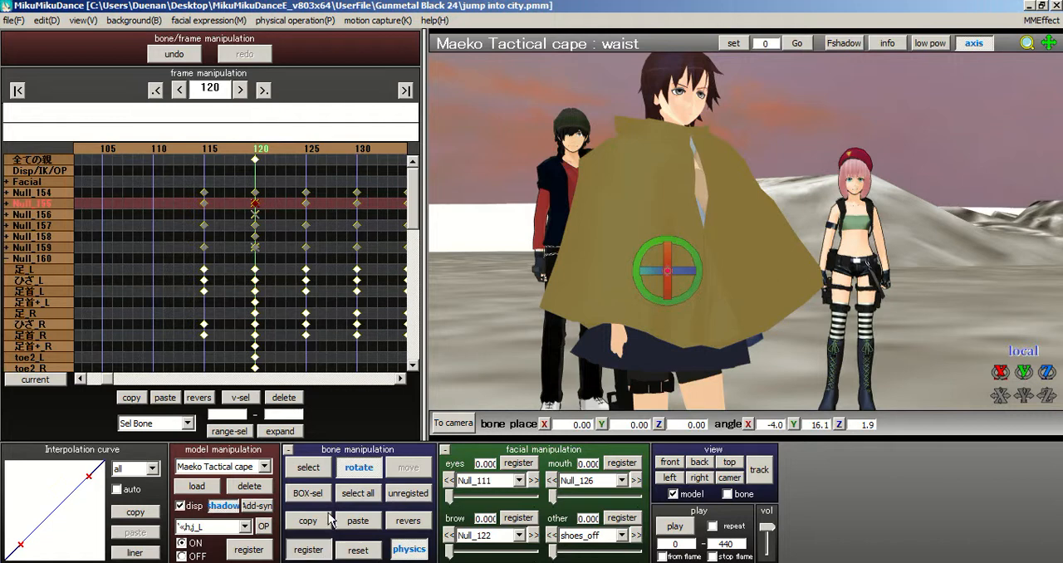
Step: Move the left foot IK bone (足IK_L) to about 0.38, 0.16, 0.44 and rotate it to about 10.3, -0.6, -6.3
{"action": "middle_click_drag", "start_coordinate": [726, 190], "coordinate": [699, 111]}
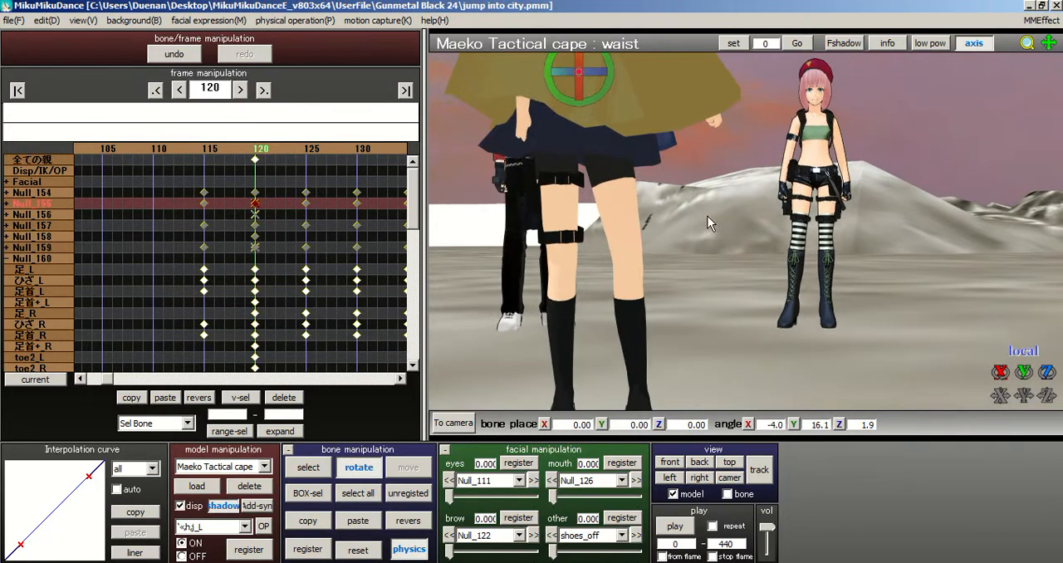
{"action": "middle_click_drag", "start_coordinate": [651, 387], "coordinate": [647, 363]}
{"action": "left_click", "coordinate": [315, 468]}
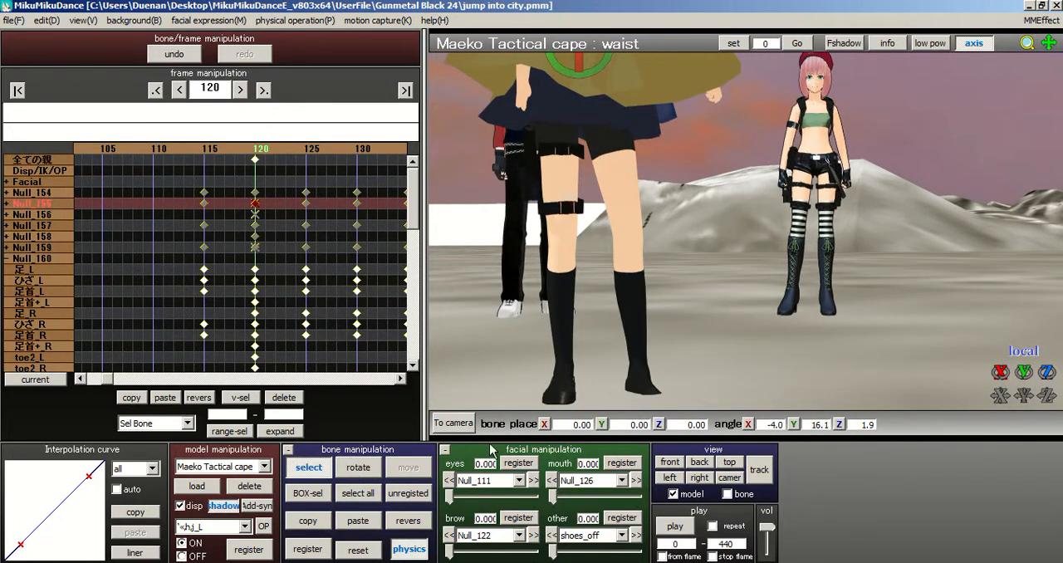
{"action": "left_click", "coordinate": [638, 366]}
{"action": "left_click", "coordinate": [410, 469]}
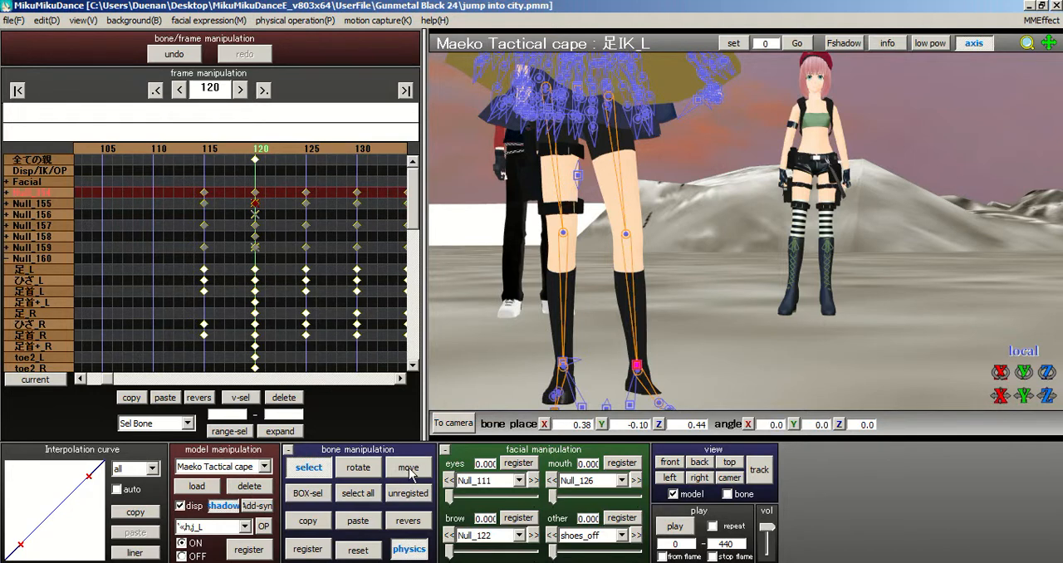
{"action": "left_click_drag", "start_coordinate": [639, 323], "coordinate": [658, 345]}
{"action": "right_click_drag", "start_coordinate": [749, 213], "coordinate": [672, 265]}
{"action": "left_click_drag", "start_coordinate": [654, 294], "coordinate": [654, 301]}
{"action": "left_click", "coordinate": [358, 462]}
{"action": "right_click_drag", "start_coordinate": [814, 320], "coordinate": [791, 327]}
Step: Select all of the caped model's bones and register them at frame 120
{"action": "left_click", "coordinate": [356, 498]}
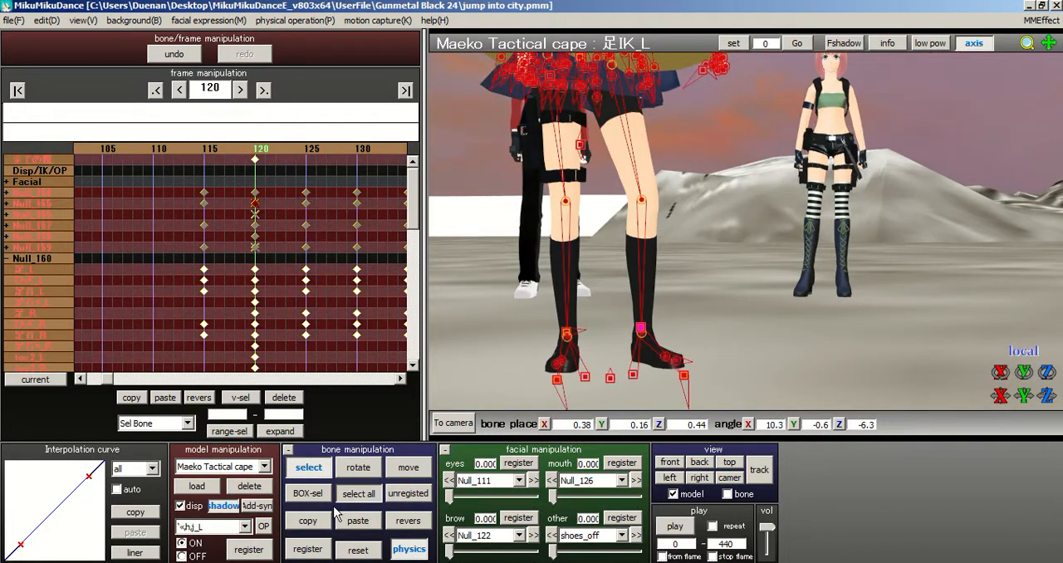
{"action": "middle_click_drag", "start_coordinate": [748, 294], "coordinate": [767, 396]}
{"action": "right_click_drag", "start_coordinate": [768, 396], "coordinate": [747, 366]}
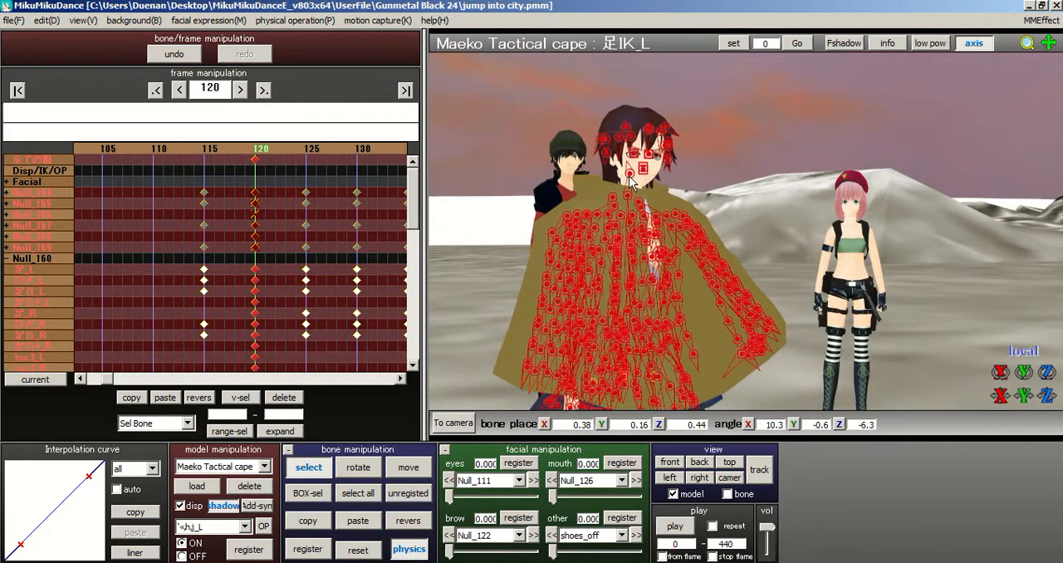
Step: Rotate the head bone to about X 0.5, Y 23.4, Z 1.6 and register all bones at frame 120
{"action": "left_click", "coordinate": [630, 176]}
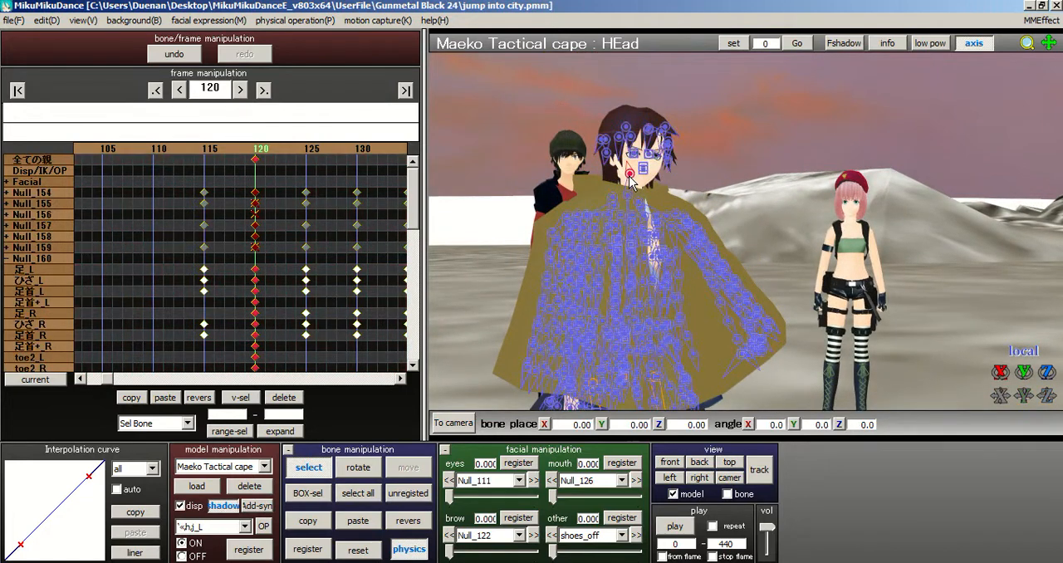
{"action": "left_click", "coordinate": [358, 467]}
{"action": "left_click_drag", "start_coordinate": [641, 187], "coordinate": [683, 184]}
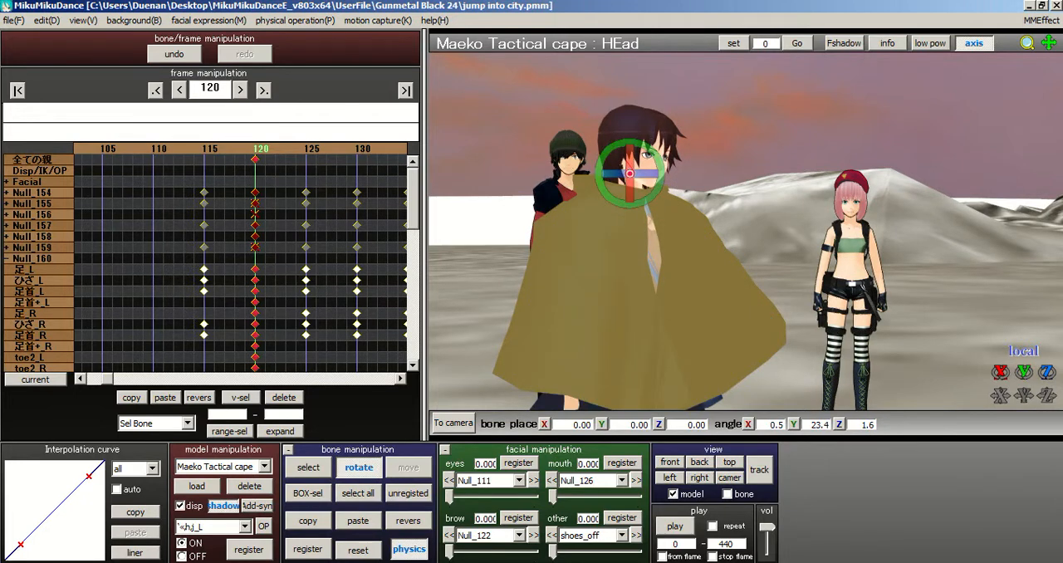
{"action": "left_click", "coordinate": [341, 494]}
{"action": "left_click", "coordinate": [310, 556]}
{"action": "left_click", "coordinate": [310, 557]}
Step: Delete all bone keyframes at frame 115 and collapse the Null_160 group
{"action": "scroll", "coordinate": [715, 220], "scroll_direction": "up", "scroll_amount": 3}
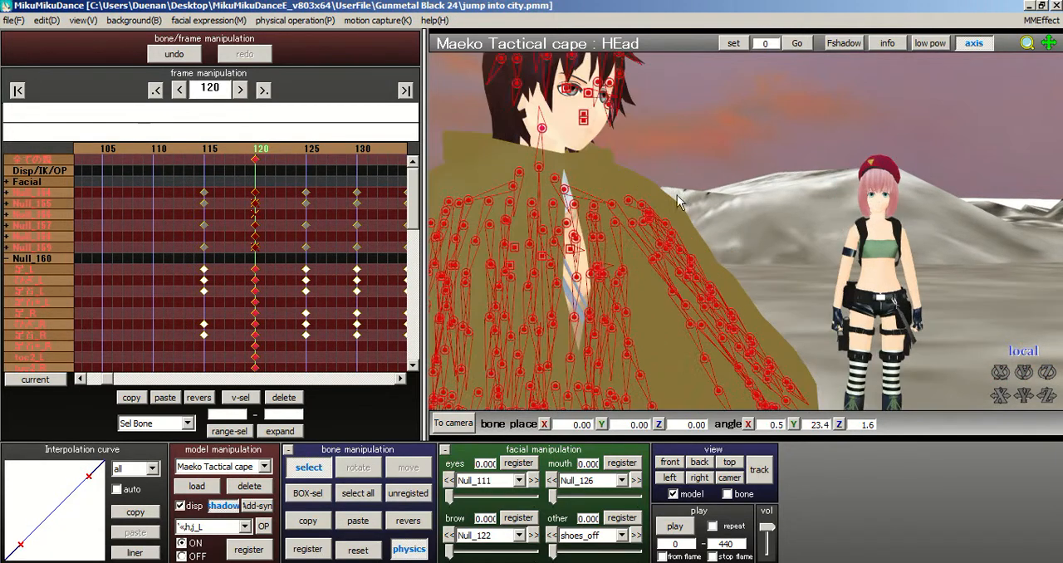
{"action": "middle_click_drag", "start_coordinate": [750, 243], "coordinate": [811, 276]}
{"action": "middle_click_drag", "start_coordinate": [721, 219], "coordinate": [779, 248]}
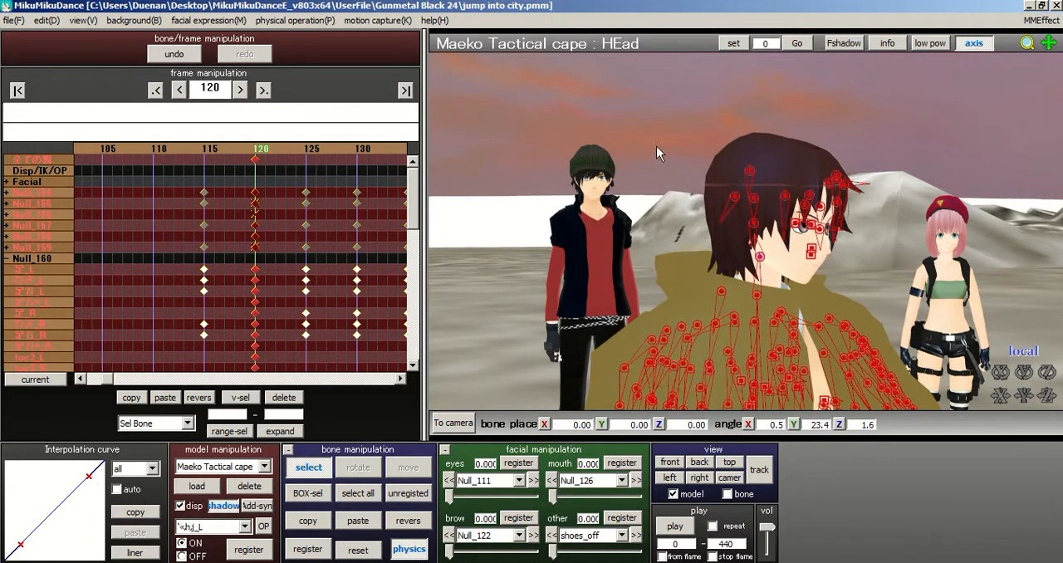
{"action": "scroll", "coordinate": [665, 149], "scroll_direction": "down", "scroll_amount": 5}
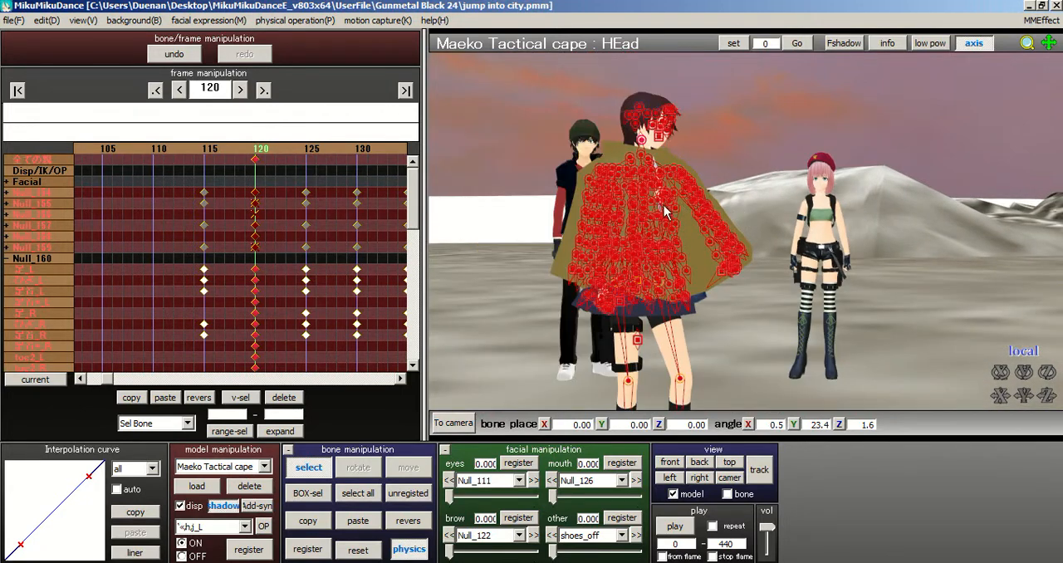
{"action": "scroll", "coordinate": [743, 187], "scroll_direction": "up", "scroll_amount": 2}
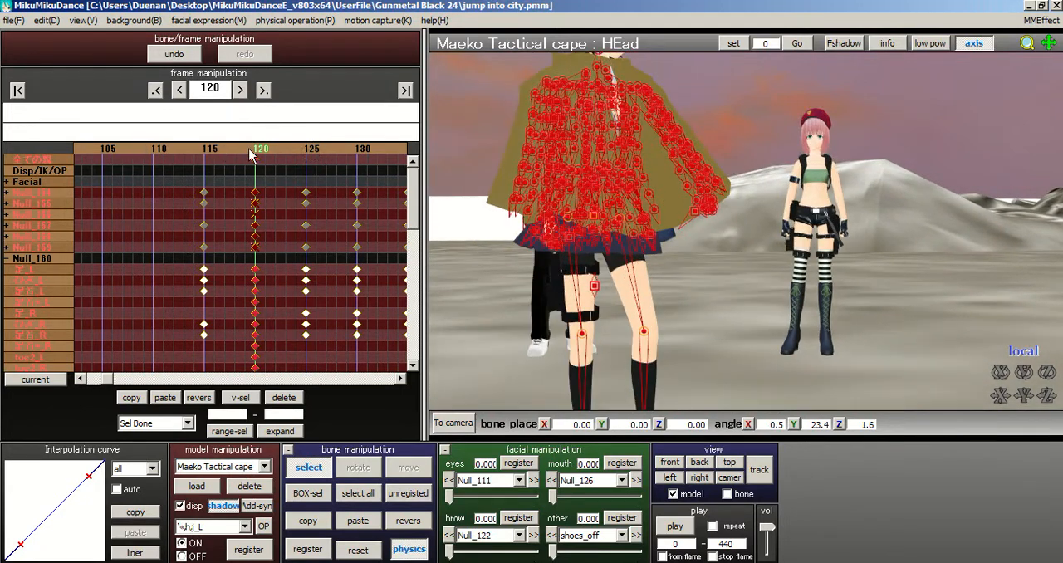
{"action": "key", "text": "Left"}
{"action": "key", "text": "Left"}
{"action": "key", "text": "Left"}
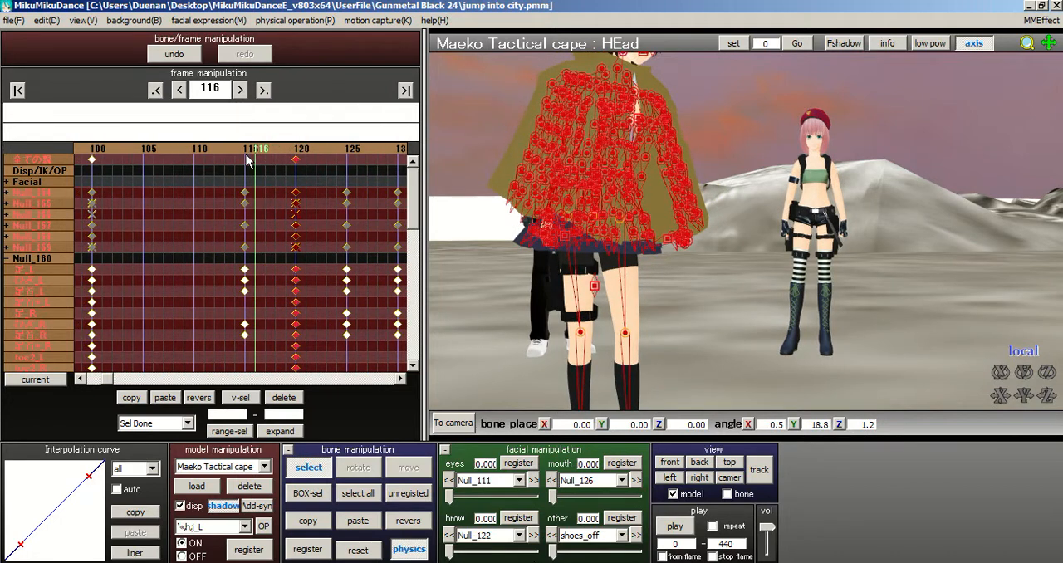
{"action": "left_click_drag", "start_coordinate": [255, 192], "coordinate": [214, 369]}
{"action": "left_click", "coordinate": [283, 398]}
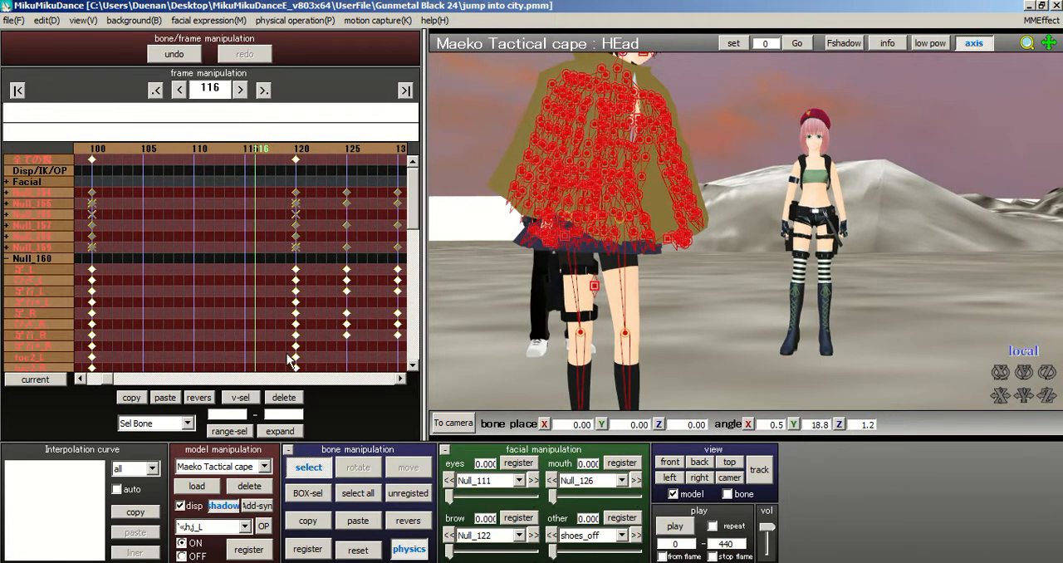
{"action": "left_click", "coordinate": [9, 261]}
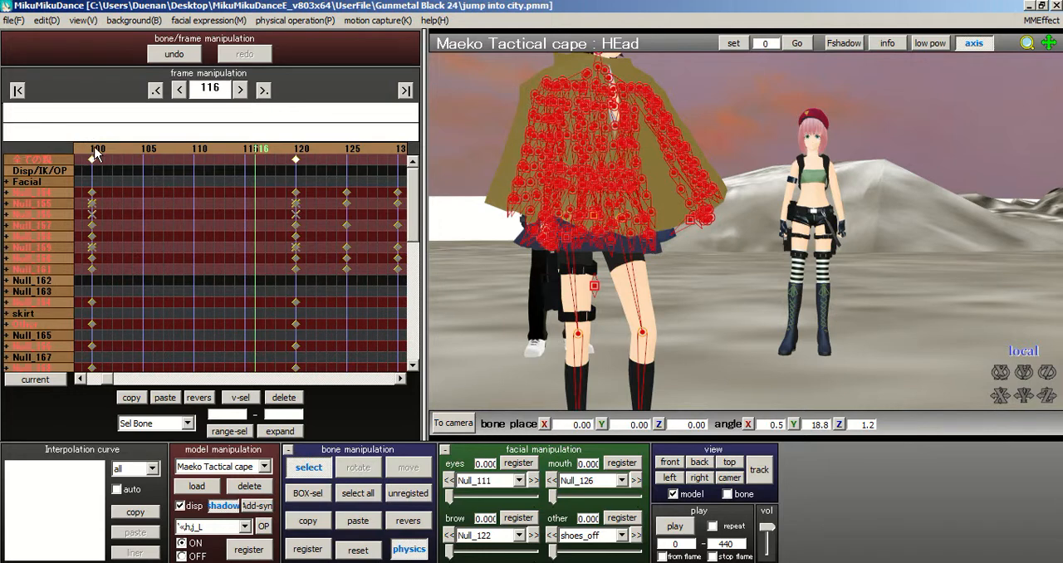
Step: Examine the caped model's full-body motion between frames 100 and 120
{"action": "left_click", "coordinate": [94, 150]}
{"action": "scroll", "coordinate": [525, 196], "scroll_direction": "down", "scroll_amount": 4}
{"action": "left_click", "coordinate": [270, 152]}
{"action": "key", "text": "Right"}
{"action": "key", "text": "Right"}
{"action": "key", "text": "Right"}
{"action": "key", "text": "Right"}
{"action": "key", "text": "Right"}
{"action": "key", "text": "Right"}
{"action": "key", "text": "Right"}
{"action": "key", "text": "Right"}
{"action": "key", "text": "Right"}
{"action": "key", "text": "Right"}
{"action": "key", "text": "Right"}
{"action": "key", "text": "Right"}
{"action": "key", "text": "Right"}
{"action": "key", "text": "Right"}
{"action": "key", "text": "Right"}
{"action": "key", "text": "Right"}
{"action": "left_click", "coordinate": [284, 149]}
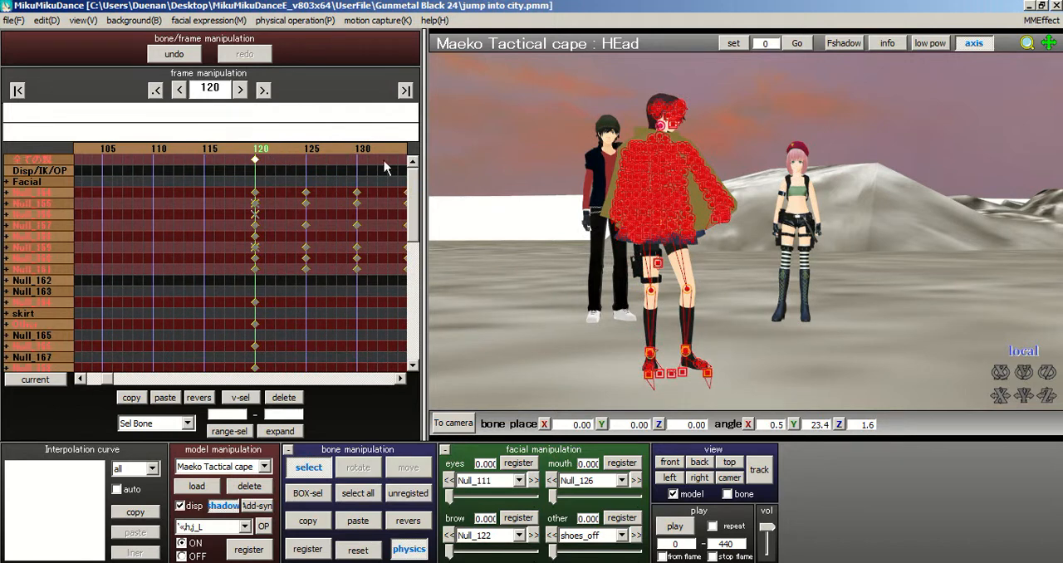
Step: Examine the captured motion from frame 120 to 130 and return to the pose at frame 120
{"action": "key", "text": "Right"}
{"action": "key", "text": "Right"}
{"action": "key", "text": "Right"}
{"action": "key", "text": "Right"}
{"action": "key", "text": "Right"}
{"action": "key", "text": "Right"}
{"action": "key", "text": "Right"}
{"action": "key", "text": "Right"}
{"action": "left_click", "coordinate": [273, 146]}
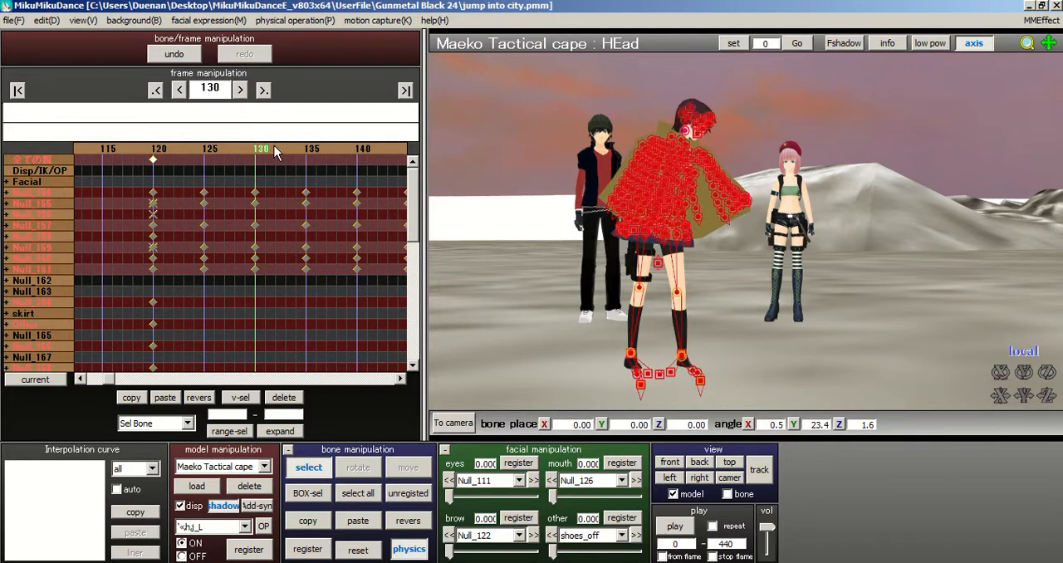
{"action": "scroll", "coordinate": [690, 241], "scroll_direction": "up", "scroll_amount": 2}
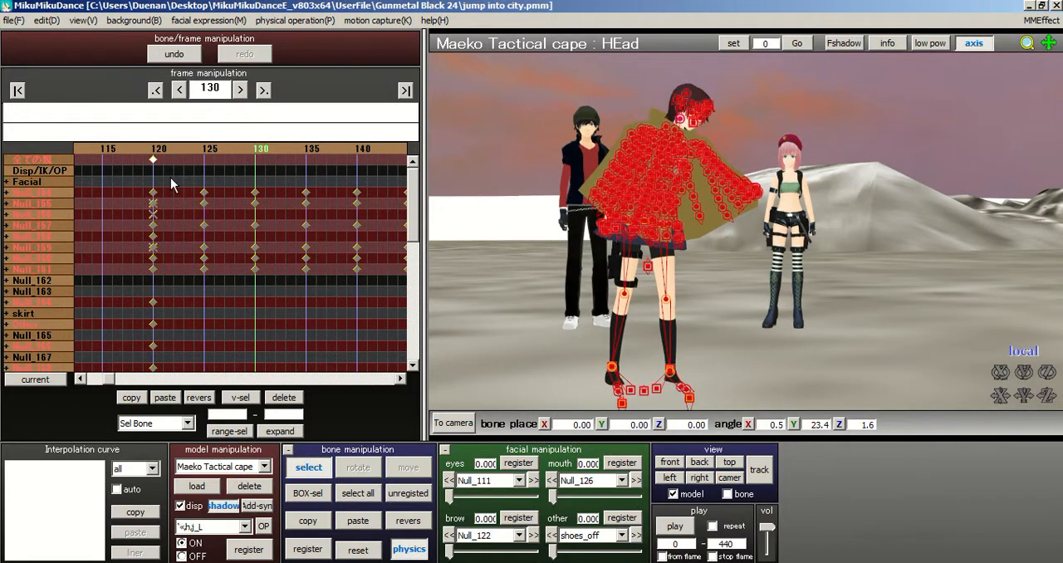
{"action": "left_click", "coordinate": [154, 150]}
{"action": "middle_click_drag", "start_coordinate": [662, 247], "coordinate": [675, 228]}
{"action": "scroll", "coordinate": [568, 307], "scroll_direction": "up", "scroll_amount": 1}
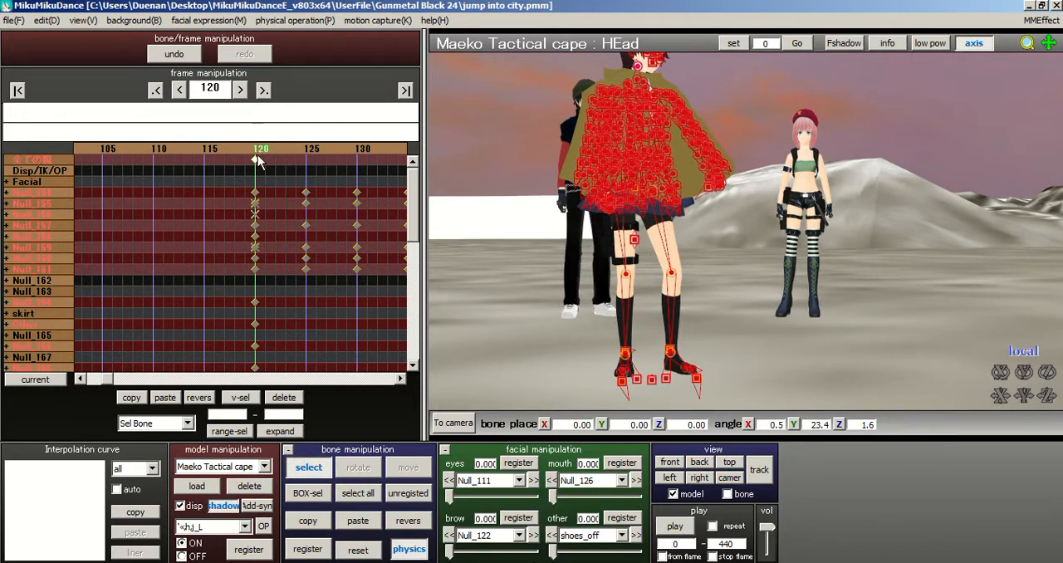
Step: Advance to frame 165 and register keyframes for all the selected bones of the caped model
{"action": "key", "text": "Right"}
{"action": "key", "text": "Right"}
{"action": "key", "text": "Right"}
{"action": "key", "text": "Right"}
{"action": "key", "text": "Right"}
{"action": "key", "text": "Right"}
{"action": "key", "text": "Right"}
{"action": "key", "text": "Right"}
{"action": "key", "text": "Right"}
{"action": "key", "text": "Right"}
{"action": "key", "text": "Right"}
{"action": "key", "text": "Right"}
{"action": "key", "text": "Right"}
{"action": "key", "text": "Right"}
{"action": "key", "text": "Right"}
{"action": "key", "text": "Right"}
{"action": "key", "text": "Right"}
{"action": "key", "text": "Right"}
{"action": "key", "text": "Right"}
{"action": "key", "text": "Right"}
{"action": "key", "text": "Right"}
{"action": "key", "text": "Right"}
{"action": "key", "text": "Right"}
{"action": "key", "text": "Right"}
{"action": "key", "text": "Right"}
{"action": "key", "text": "Right"}
{"action": "key", "text": "Right"}
{"action": "key", "text": "Right"}
{"action": "key", "text": "Right"}
{"action": "key", "text": "Right"}
{"action": "key", "text": "Right"}
{"action": "key", "text": "Right"}
{"action": "key", "text": "Right"}
{"action": "key", "text": "Right"}
{"action": "key", "text": "Right"}
{"action": "key", "text": "Right"}
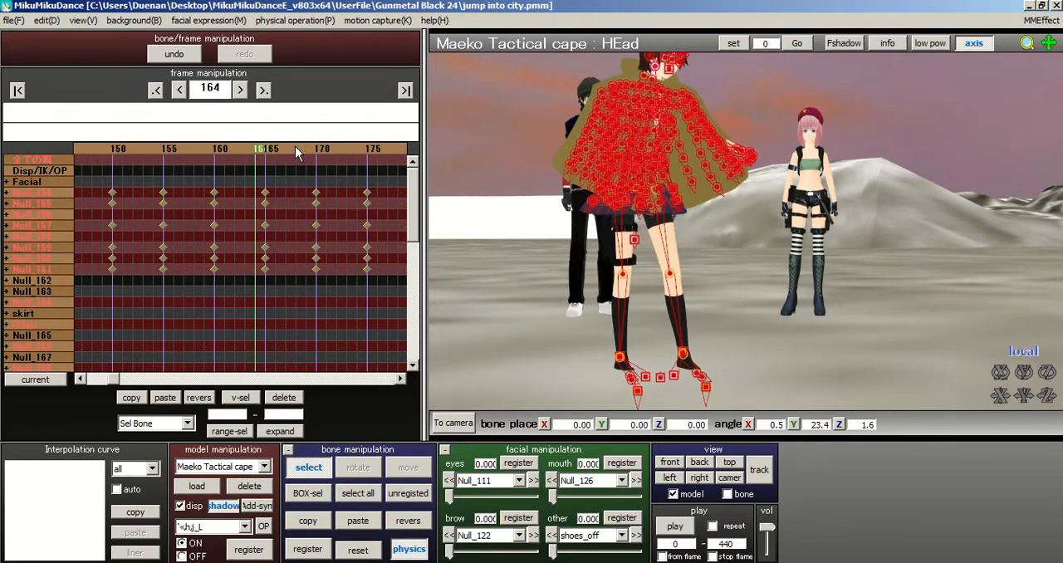
{"action": "left_click", "coordinate": [270, 152]}
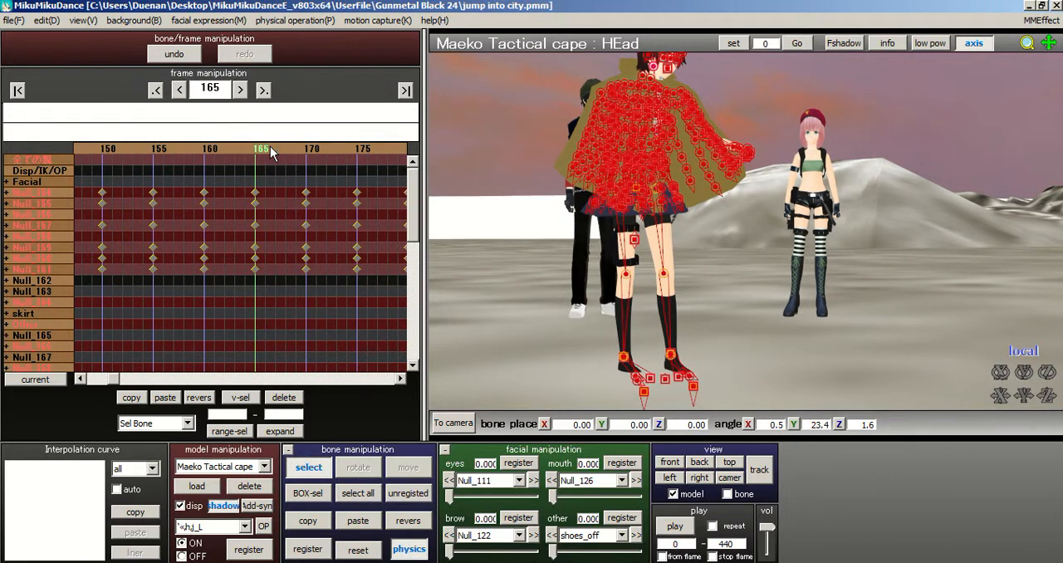
{"action": "left_click", "coordinate": [319, 545]}
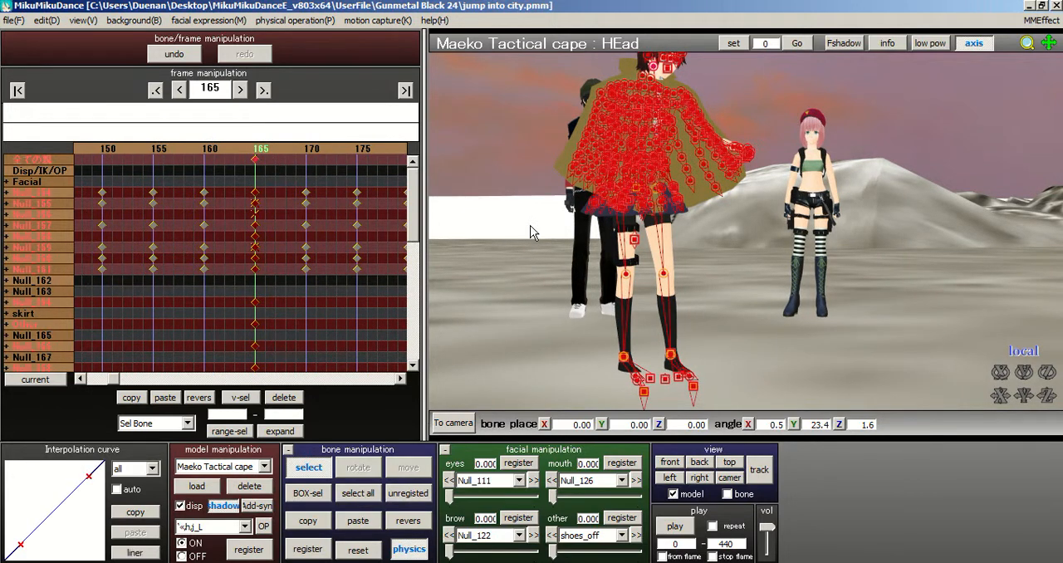
{"action": "middle_click_drag", "start_coordinate": [763, 284], "coordinate": [768, 308]}
{"action": "scroll", "coordinate": [768, 308], "scroll_direction": "up", "scroll_amount": 3}
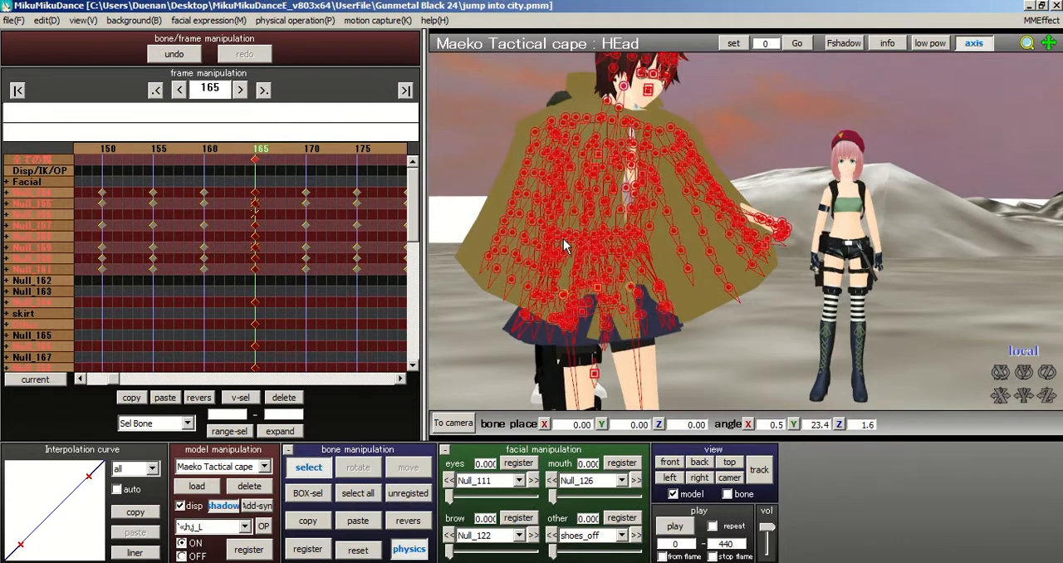
Step: Examine the caped model's captured motion from frame 165 to frame 180, including the cape and skirt up close
{"action": "scroll", "coordinate": [563, 240], "scroll_direction": "down", "scroll_amount": 3}
{"action": "left_click", "coordinate": [269, 151]}
{"action": "left_click", "coordinate": [269, 151]}
{"action": "left_click", "coordinate": [269, 152]}
{"action": "left_click", "coordinate": [269, 151]}
{"action": "left_click", "coordinate": [270, 151]}
{"action": "left_click", "coordinate": [270, 151]}
{"action": "left_click", "coordinate": [270, 151]}
{"action": "key", "text": "Right"}
{"action": "key", "text": "Right"}
{"action": "key", "text": "Right"}
{"action": "key", "text": "Right"}
{"action": "key", "text": "Right"}
{"action": "key", "text": "Right"}
{"action": "key", "text": "Right"}
{"action": "key", "text": "Right"}
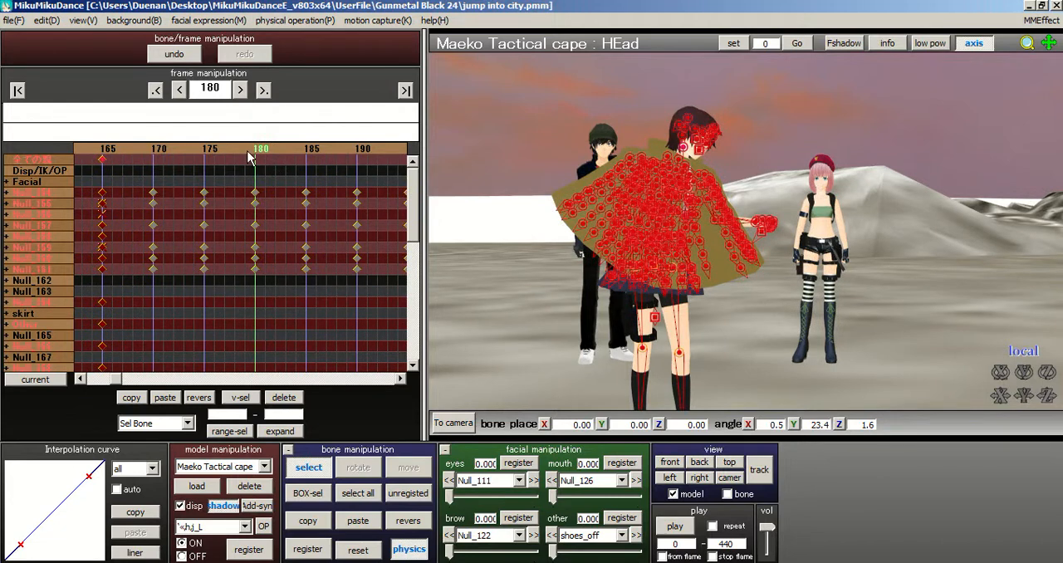
{"action": "scroll", "coordinate": [773, 221], "scroll_direction": "up", "scroll_amount": 6}
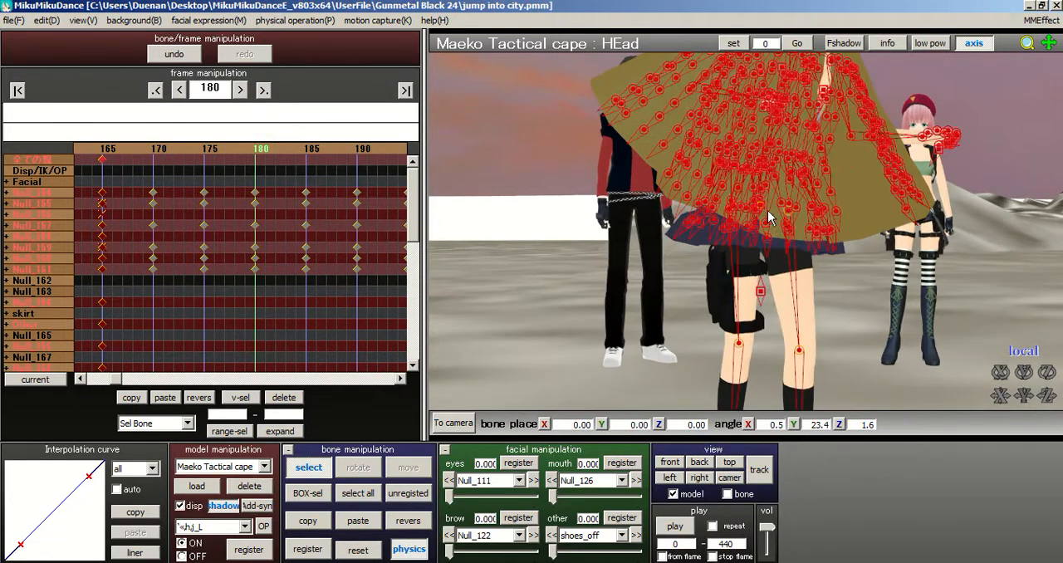
{"action": "right_click_drag", "start_coordinate": [818, 212], "coordinate": [818, 214]}
{"action": "middle_click_drag", "start_coordinate": [818, 213], "coordinate": [790, 266]}
{"action": "scroll", "coordinate": [790, 266], "scroll_direction": "up", "scroll_amount": 3}
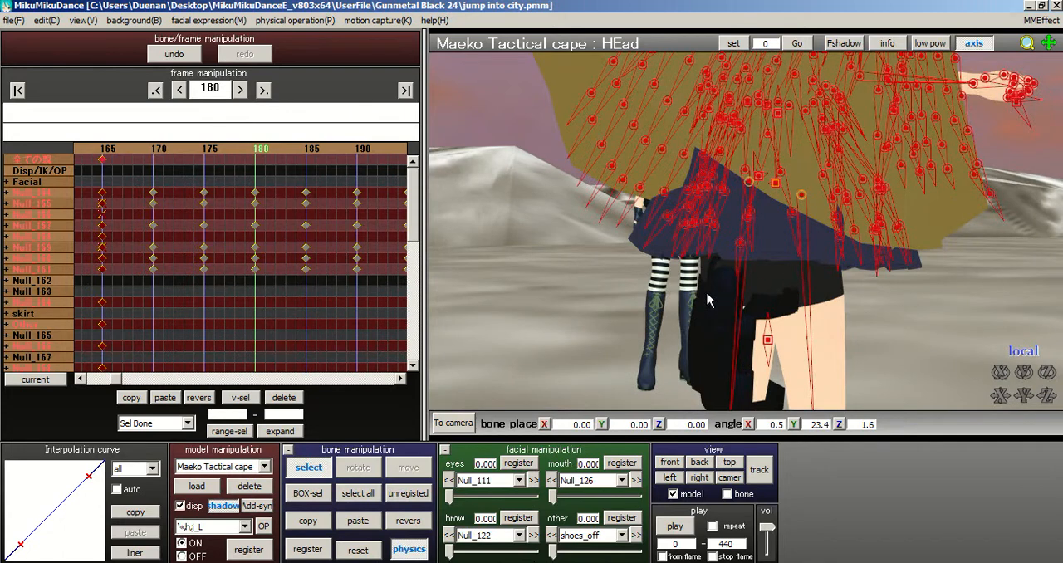
Step: Return to frame 0 and save the project
{"action": "left_click", "coordinate": [18, 90]}
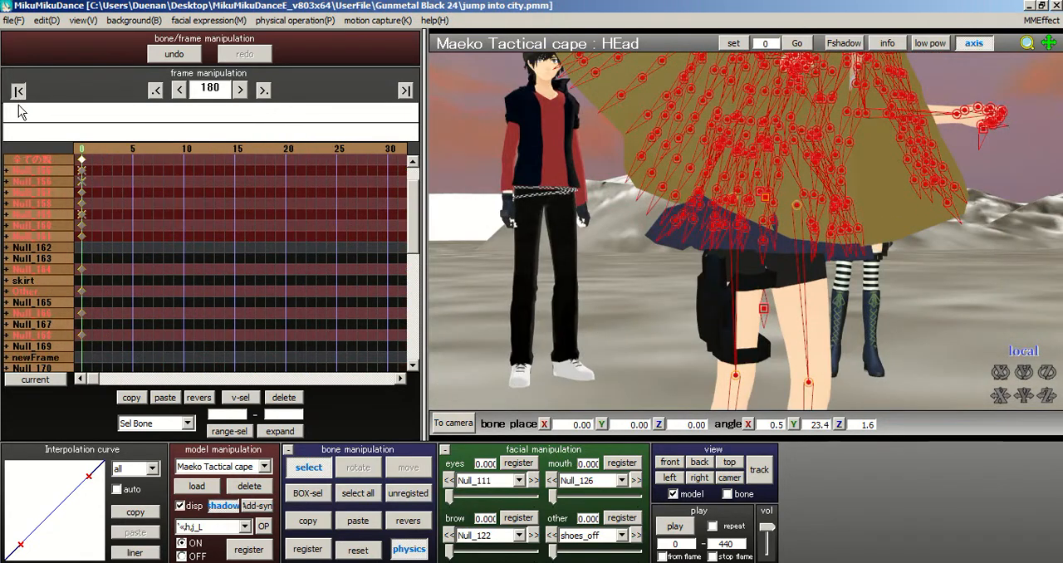
{"action": "left_click", "coordinate": [13, 20]}
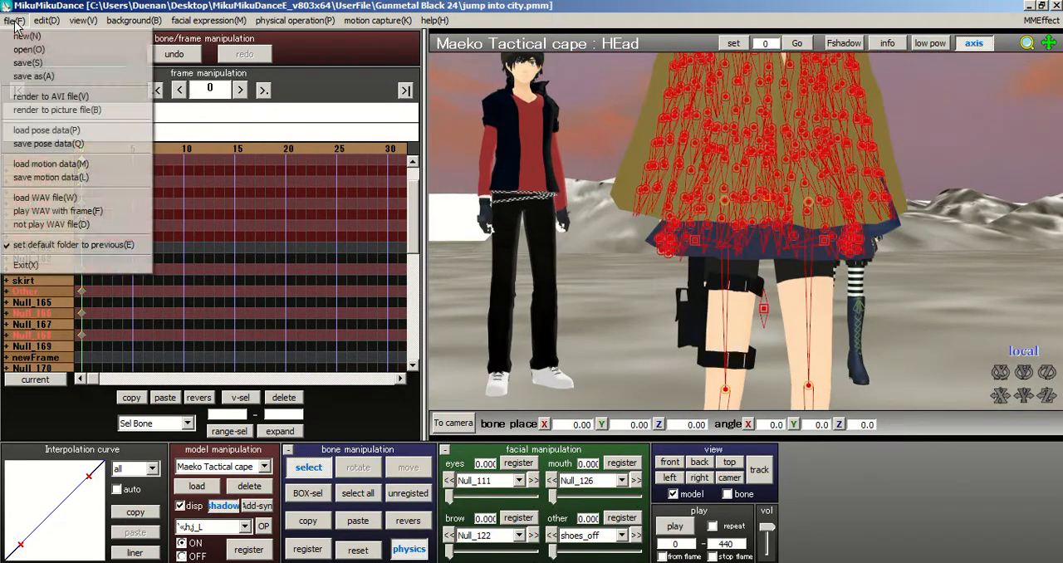
{"action": "left_click", "coordinate": [18, 71]}
Step: Reset the caped model's R Hand bone and register it at frame 0
{"action": "scroll", "coordinate": [642, 251], "scroll_direction": "down", "scroll_amount": 2}
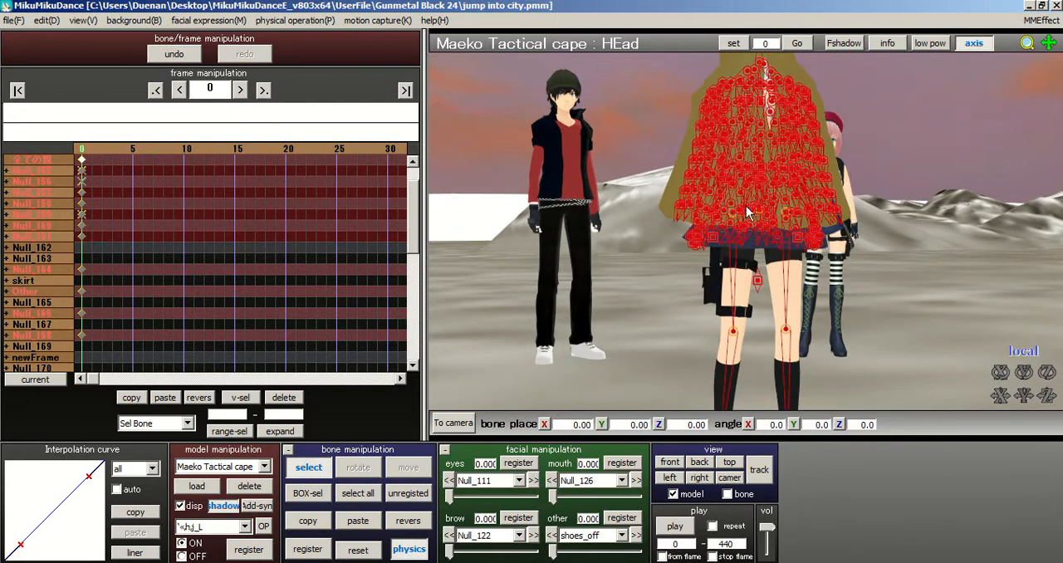
{"action": "scroll", "coordinate": [781, 208], "scroll_direction": "up", "scroll_amount": 4}
{"action": "right_click_drag", "start_coordinate": [812, 211], "coordinate": [914, 251]}
{"action": "right_click_drag", "start_coordinate": [644, 100], "coordinate": [738, 106]}
{"action": "middle_click_drag", "start_coordinate": [739, 107], "coordinate": [674, 218]}
{"action": "scroll", "coordinate": [747, 252], "scroll_direction": "up", "scroll_amount": 3}
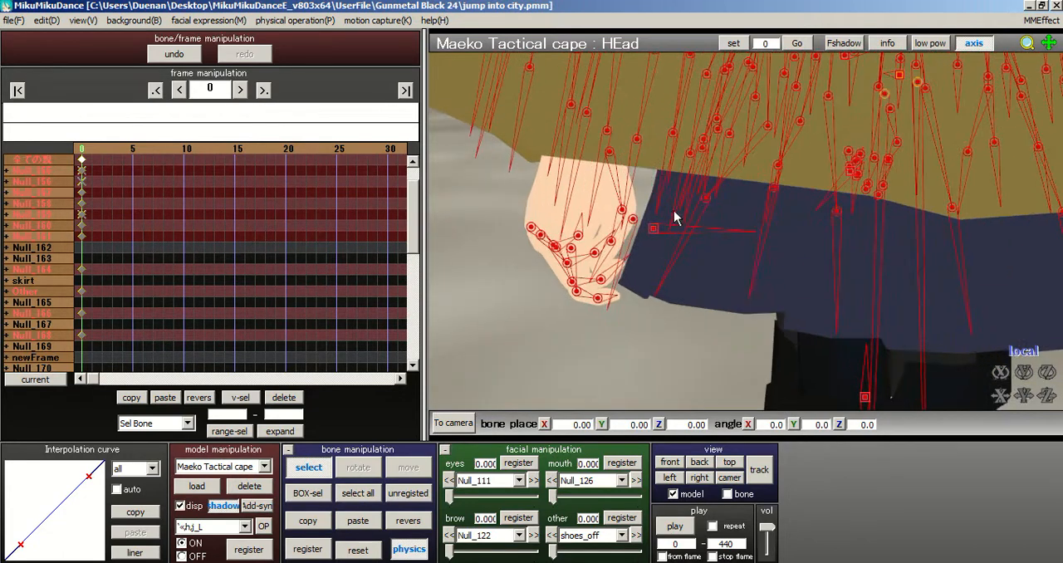
{"action": "left_click", "coordinate": [585, 114]}
{"action": "left_click", "coordinate": [319, 554]}
{"action": "right_click_drag", "start_coordinate": [508, 268], "coordinate": [441, 270]}
{"action": "left_click", "coordinate": [360, 550]}
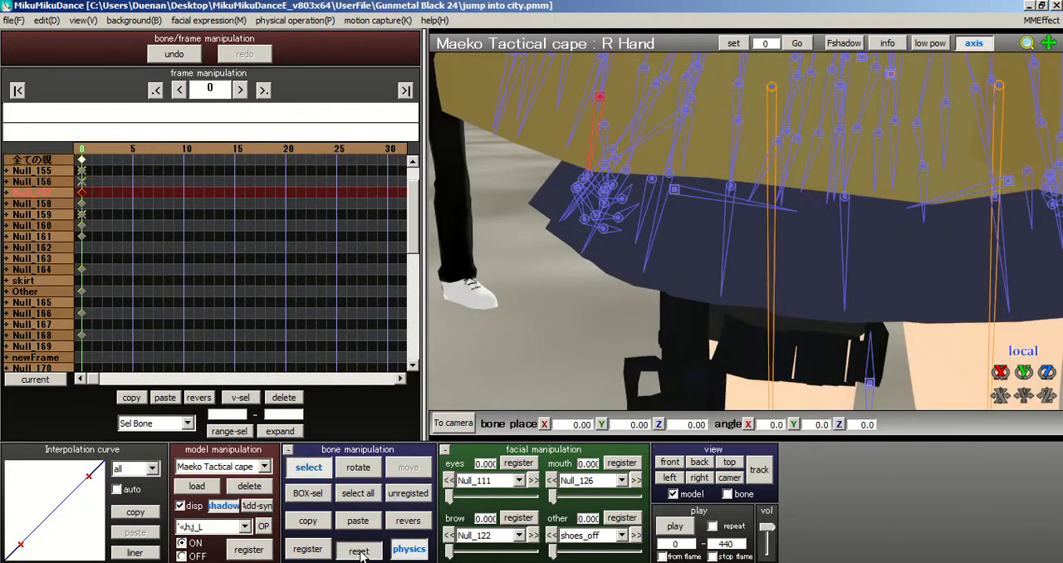
{"action": "middle_click_drag", "start_coordinate": [753, 236], "coordinate": [790, 252]}
{"action": "left_click", "coordinate": [306, 551]}
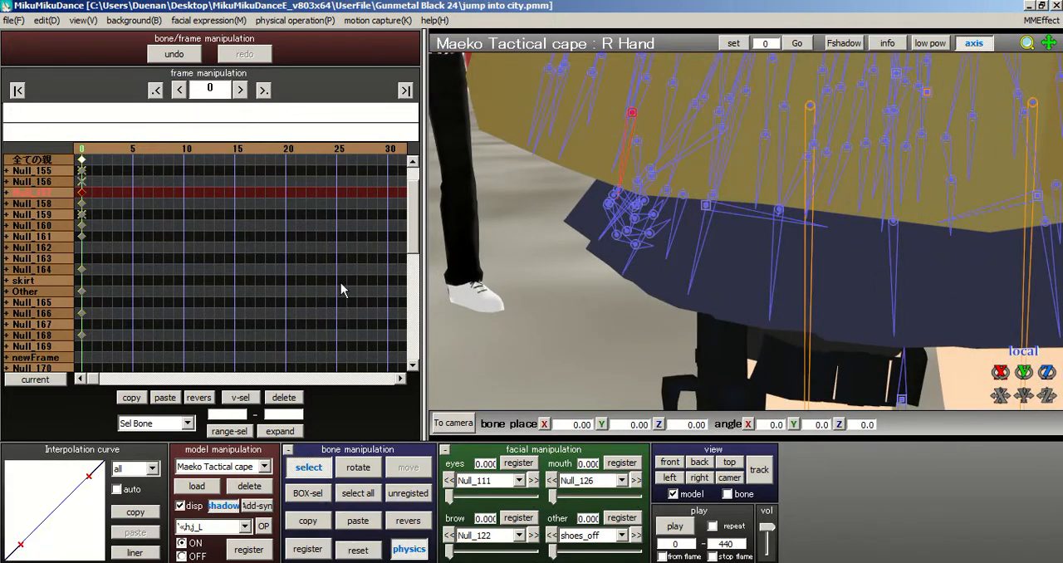
Step: Range-select the R Hand bone's keyframes from frame 1 to 5000
{"action": "left_click_drag", "start_coordinate": [418, 222], "coordinate": [429, 182]}
{"action": "right_click_drag", "start_coordinate": [634, 162], "coordinate": [587, 162]}
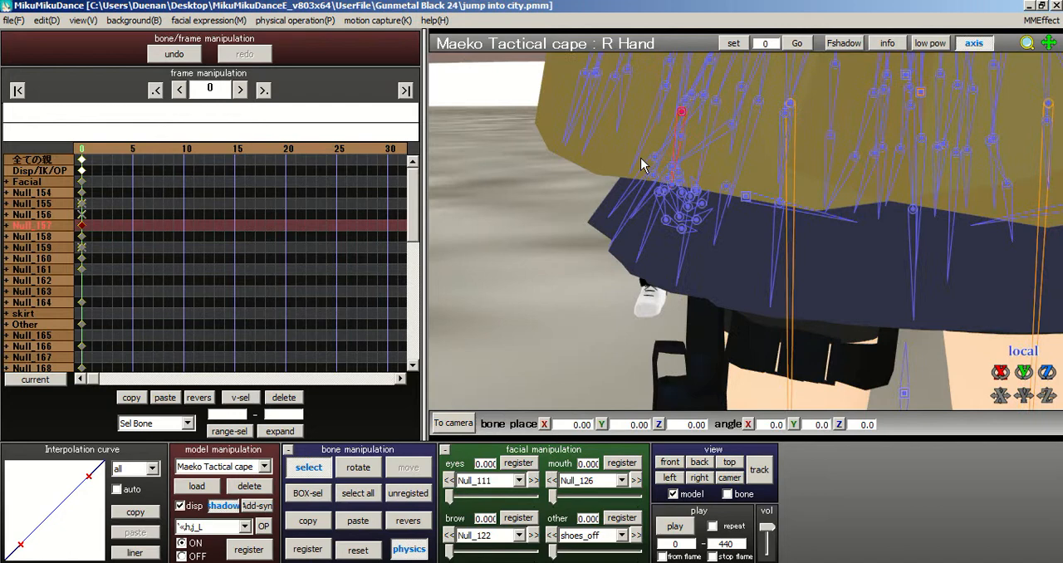
{"action": "scroll", "coordinate": [691, 158], "scroll_direction": "down", "scroll_amount": 3}
{"action": "middle_click_drag", "start_coordinate": [746, 242], "coordinate": [747, 250]}
{"action": "left_click", "coordinate": [226, 414]}
{"action": "type", "text": "1"}
{"action": "left_click", "coordinate": [284, 413]}
{"action": "type", "text": "5000"}
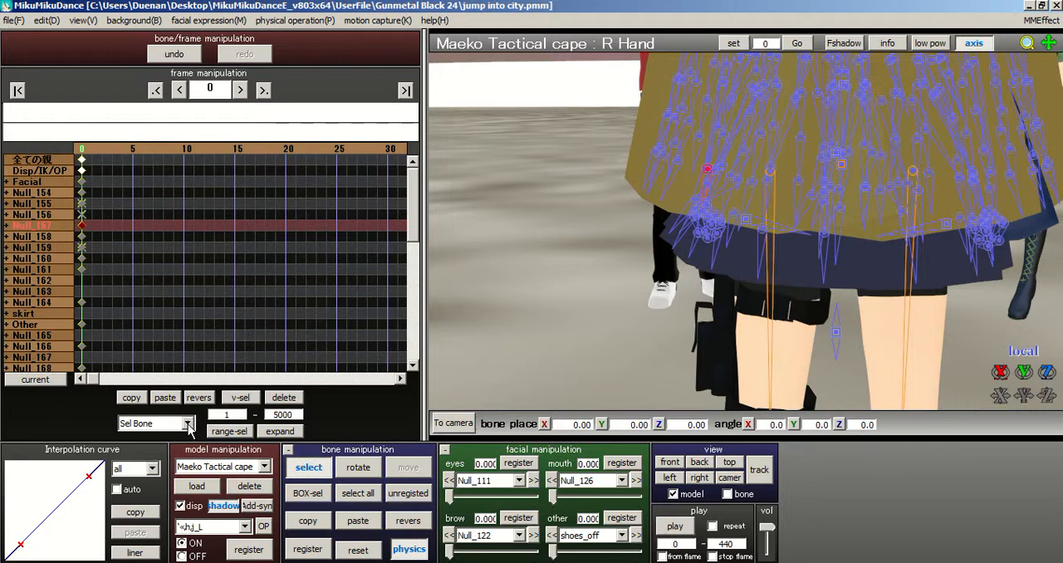
{"action": "left_click", "coordinate": [239, 432]}
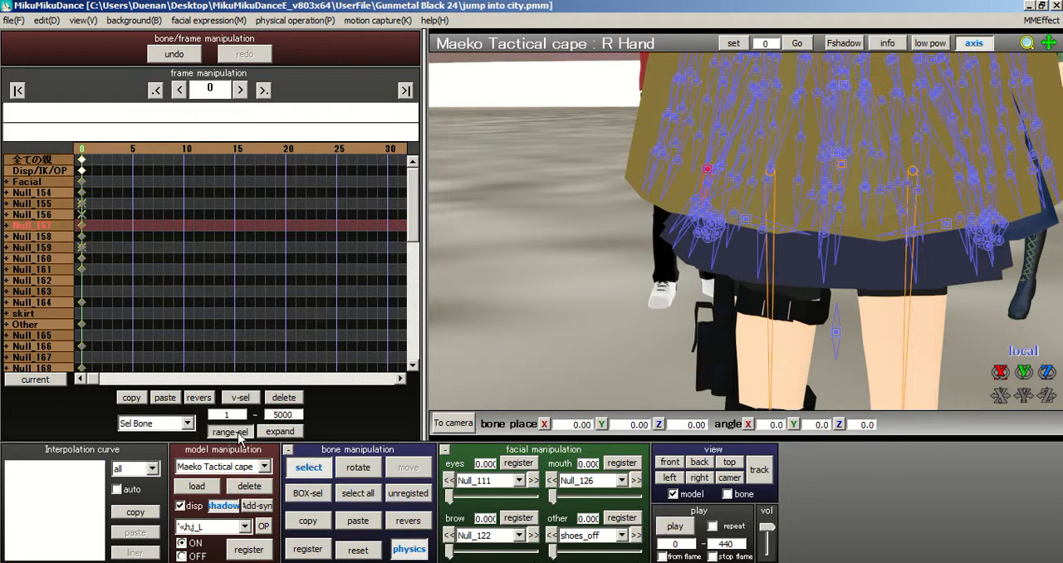
Step: Register the R Hand bone again at frame 0 and keep the range selection limited to Sel Bone
{"action": "right_click_drag", "start_coordinate": [779, 218], "coordinate": [724, 181]}
{"action": "scroll", "coordinate": [724, 181], "scroll_direction": "up", "scroll_amount": 3}
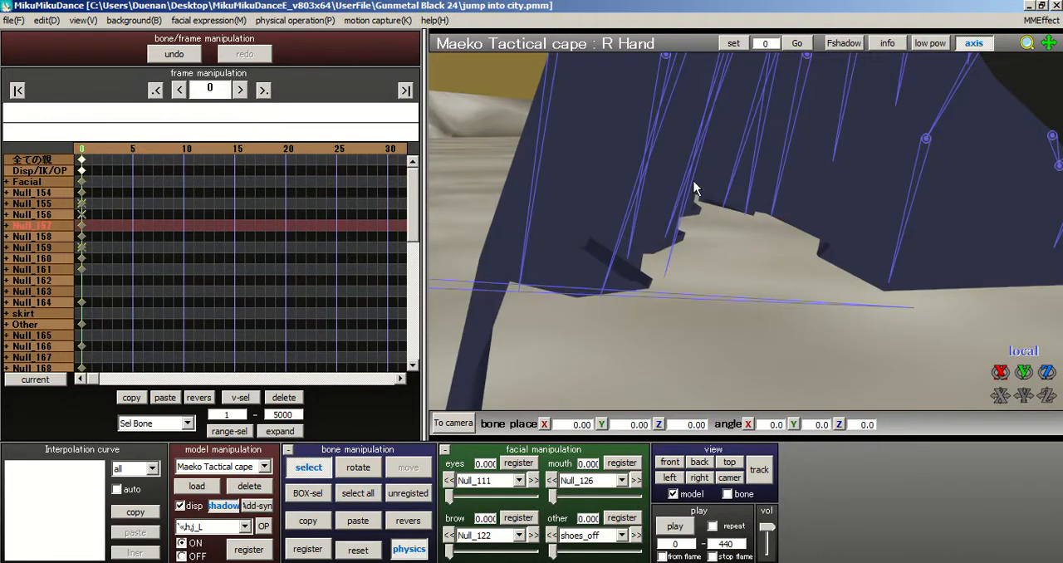
{"action": "scroll", "coordinate": [694, 181], "scroll_direction": "down", "scroll_amount": 1}
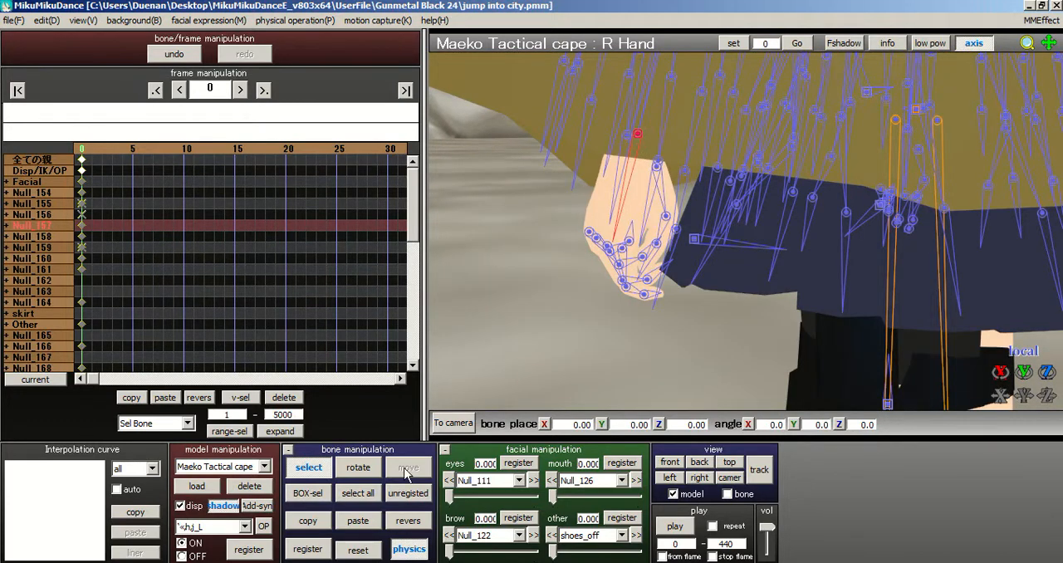
{"action": "left_click", "coordinate": [308, 550]}
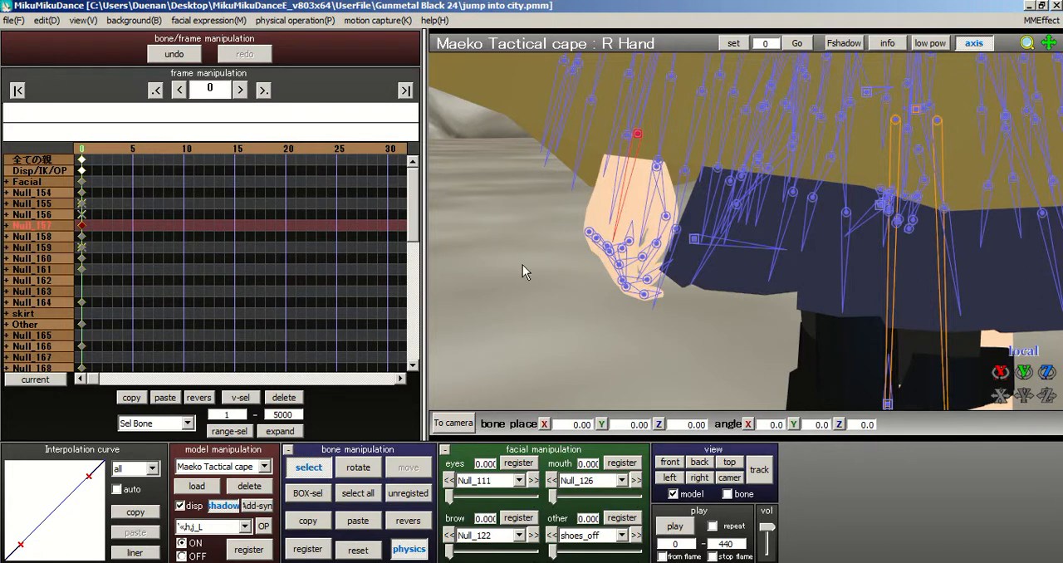
{"action": "left_click", "coordinate": [194, 330]}
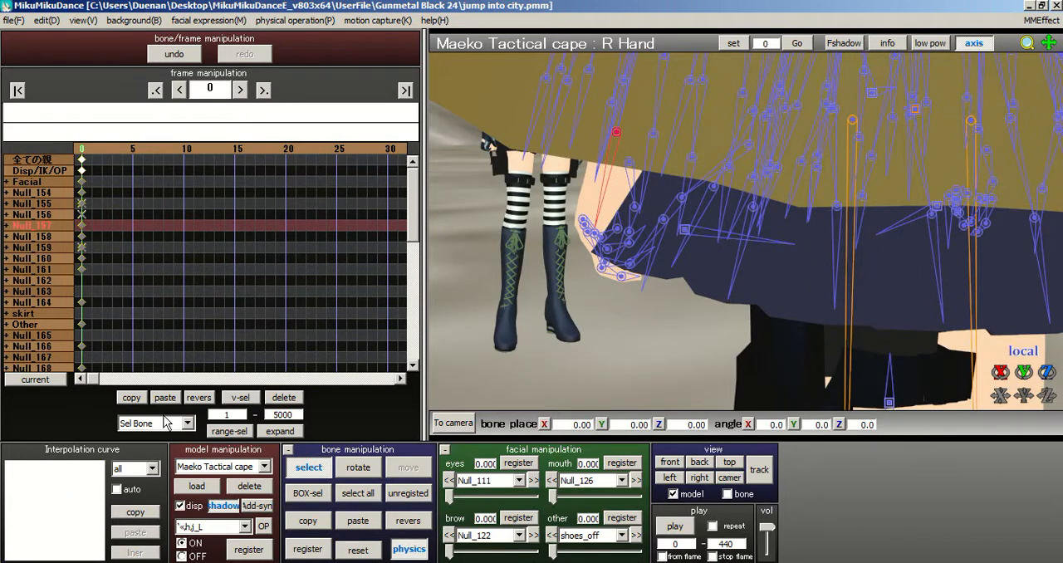
{"action": "left_click", "coordinate": [307, 549]}
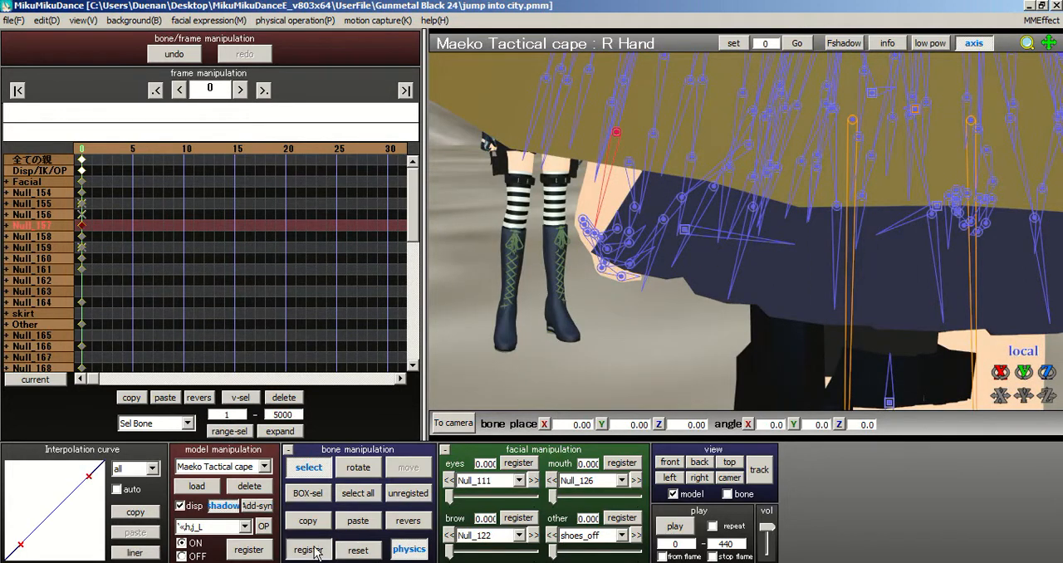
{"action": "left_click", "coordinate": [166, 423]}
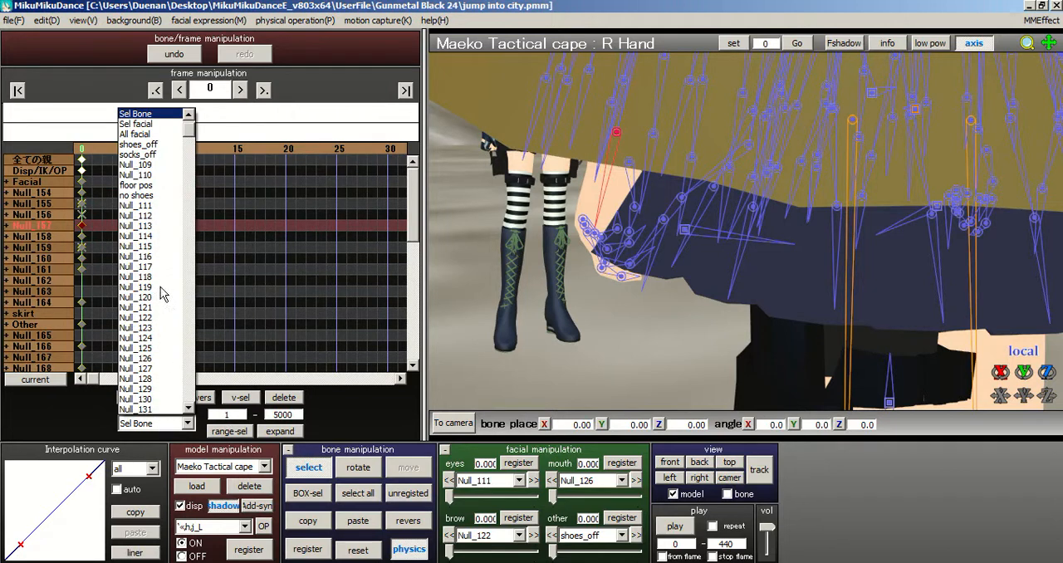
{"action": "left_click", "coordinate": [154, 117]}
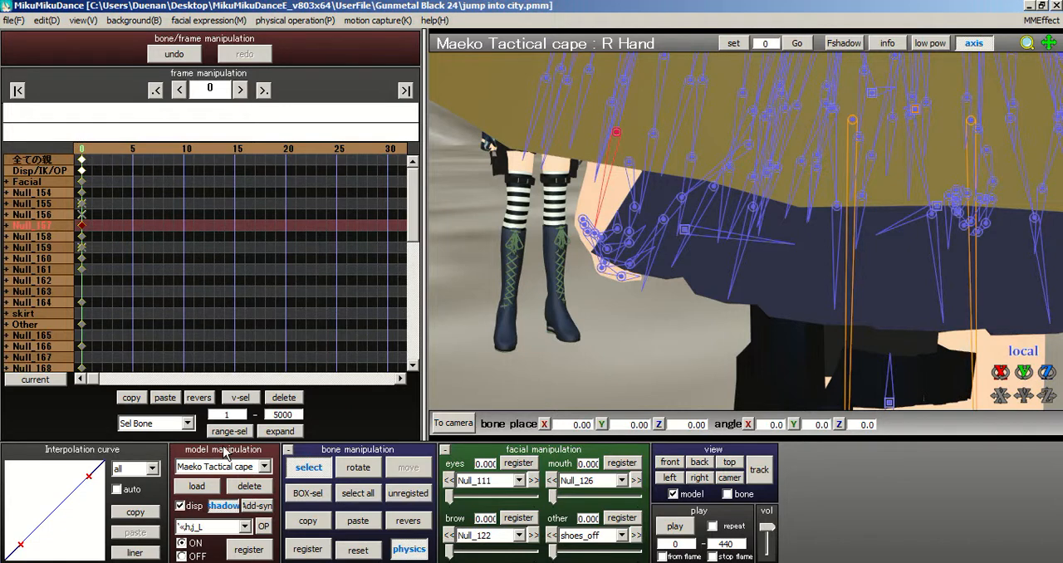
{"action": "left_click", "coordinate": [225, 359]}
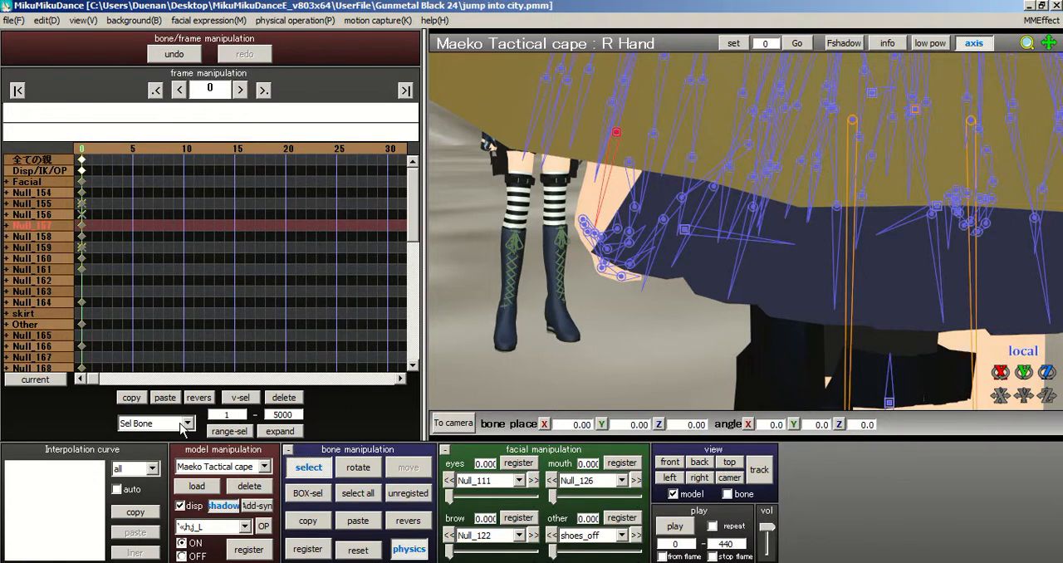
Step: Range-select the R Hand bone's keyframes from frame 1 to 5000 and delete them
{"action": "left_click", "coordinate": [236, 432]}
{"action": "left_click", "coordinate": [236, 433]}
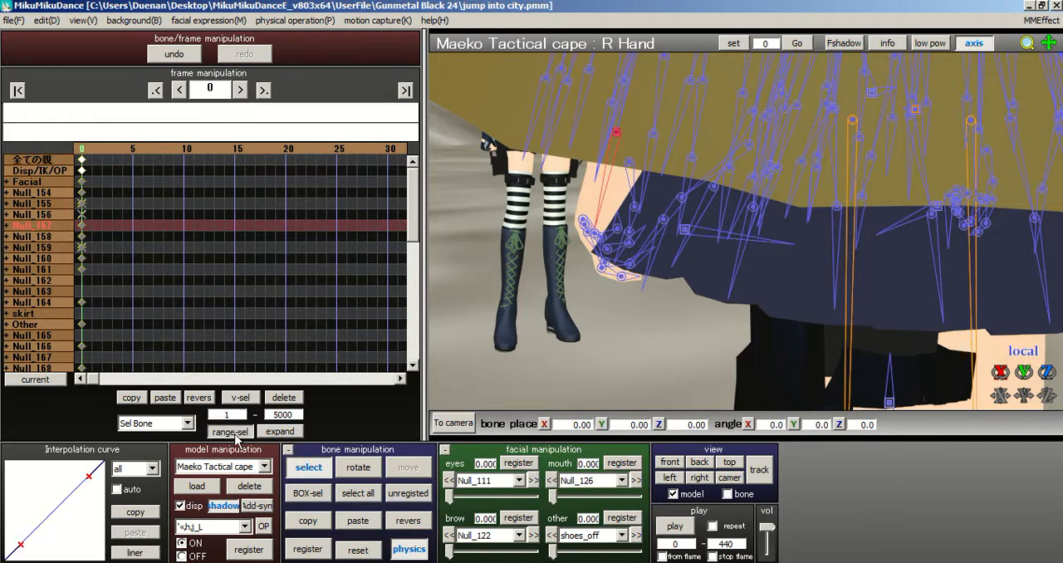
{"action": "left_click", "coordinate": [317, 549]}
{"action": "left_click", "coordinate": [264, 297]}
{"action": "left_click", "coordinate": [245, 427]}
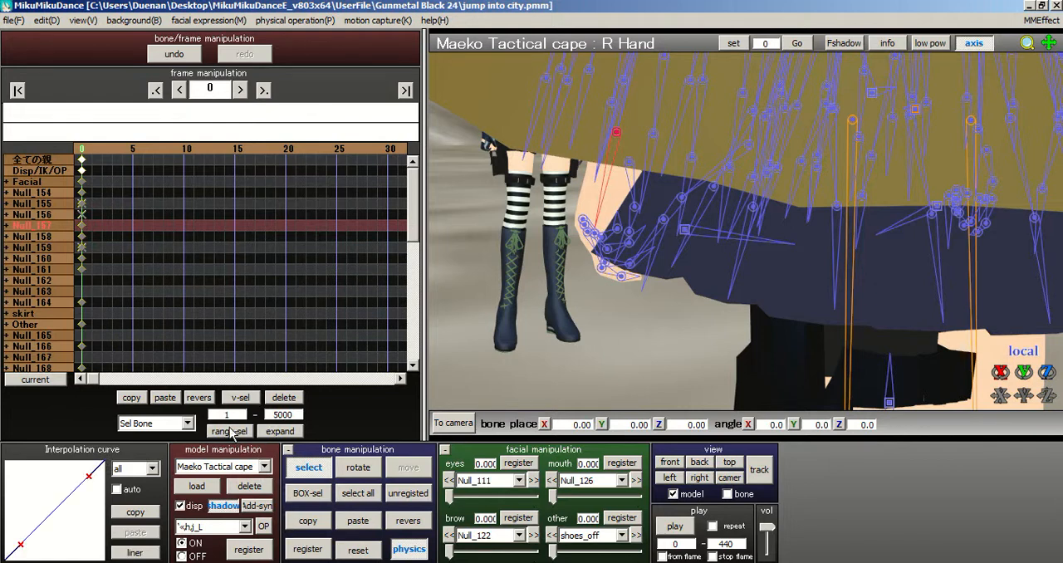
{"action": "left_click", "coordinate": [283, 397]}
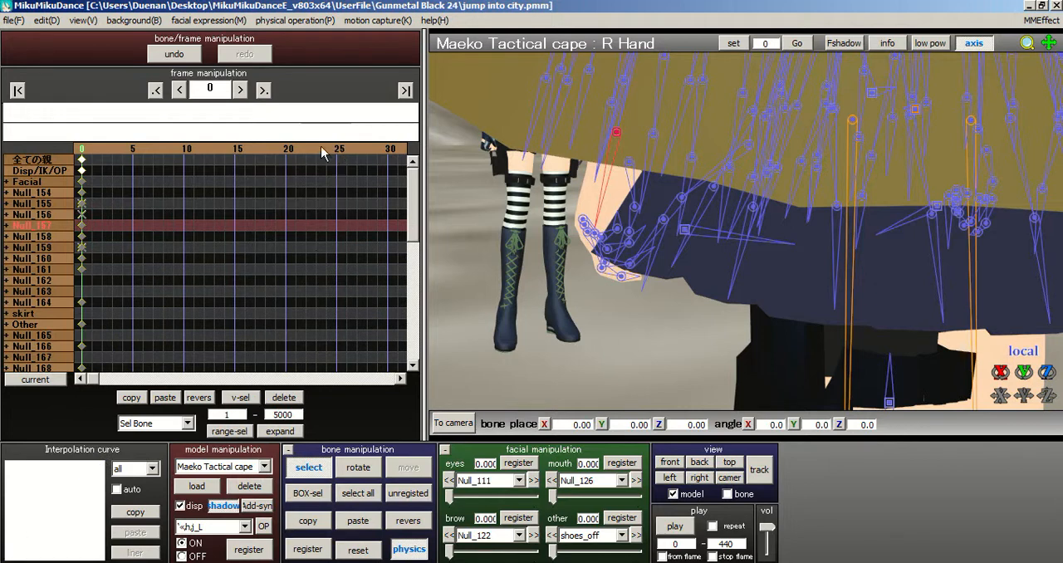
Step: Examine the right hand's motion up to frame 47 and return to frame 0
{"action": "key", "text": "Right"}
{"action": "key", "text": "Right"}
{"action": "key", "text": "Right"}
{"action": "key", "text": "Right"}
{"action": "key", "text": "Right"}
{"action": "key", "text": "Right"}
{"action": "key", "text": "Right"}
{"action": "key", "text": "Right"}
{"action": "key", "text": "Right"}
{"action": "key", "text": "Right"}
{"action": "key", "text": "Right"}
{"action": "key", "text": "Right"}
{"action": "key", "text": "Right"}
{"action": "key", "text": "Right"}
{"action": "key", "text": "Right"}
{"action": "key", "text": "Right"}
{"action": "key", "text": "Right"}
{"action": "key", "text": "Right"}
{"action": "key", "text": "Right"}
{"action": "key", "text": "Right"}
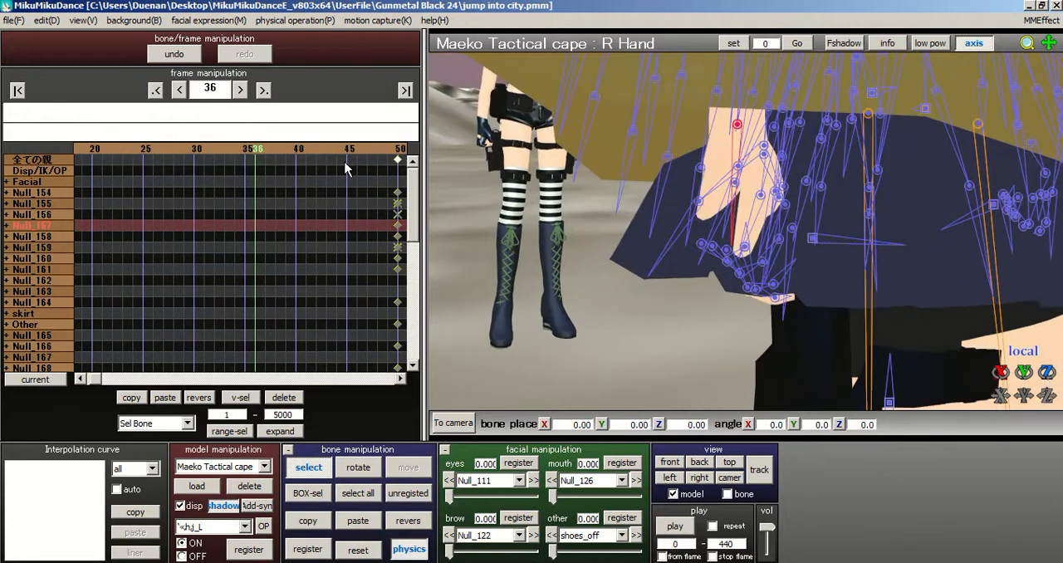
{"action": "left_click", "coordinate": [366, 152]}
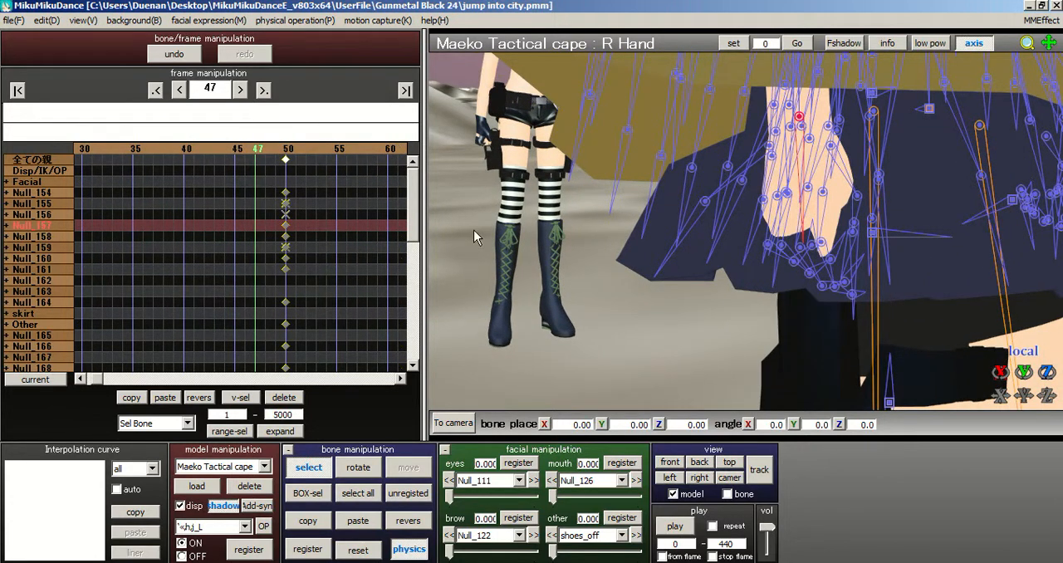
{"action": "left_click", "coordinate": [17, 89]}
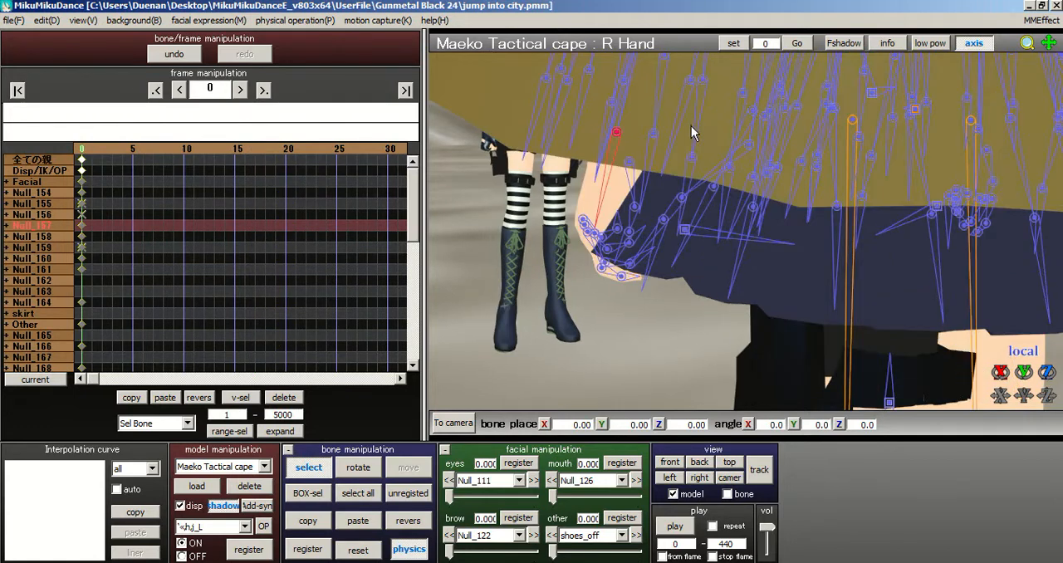
Step: Select the caped model's L hand bone and register it at frame 0
{"action": "scroll", "coordinate": [689, 125], "scroll_direction": "down", "scroll_amount": 5}
{"action": "scroll", "coordinate": [736, 121], "scroll_direction": "up", "scroll_amount": 4}
{"action": "right_click_drag", "start_coordinate": [667, 250], "coordinate": [812, 231]}
{"action": "scroll", "coordinate": [745, 250], "scroll_direction": "up", "scroll_amount": 3}
{"action": "left_click", "coordinate": [817, 230]}
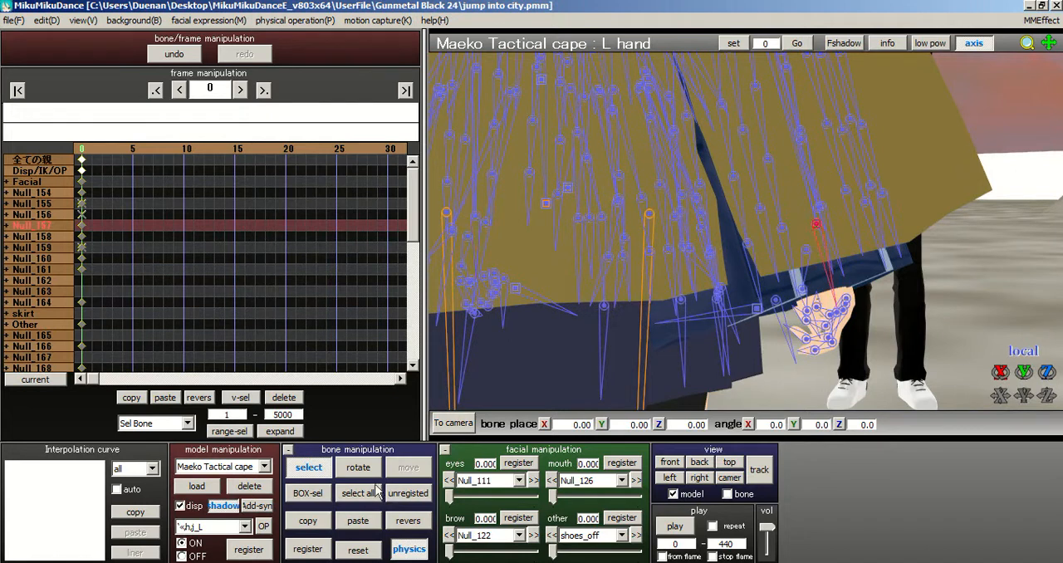
{"action": "left_click", "coordinate": [311, 550]}
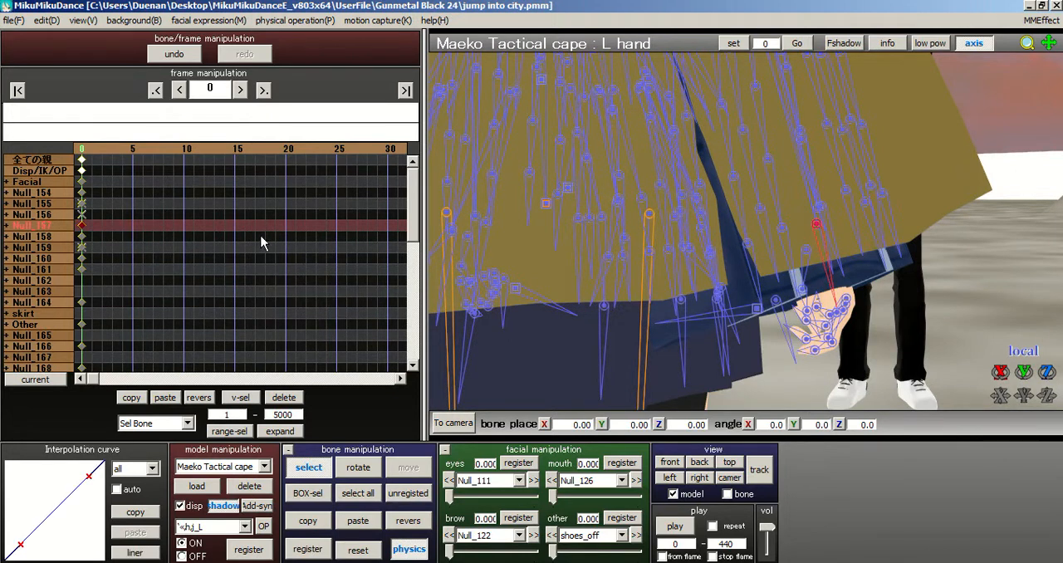
Step: Range-select the L hand bone's keyframes from frame 1 to 5000 and delete them
{"action": "left_click", "coordinate": [258, 261]}
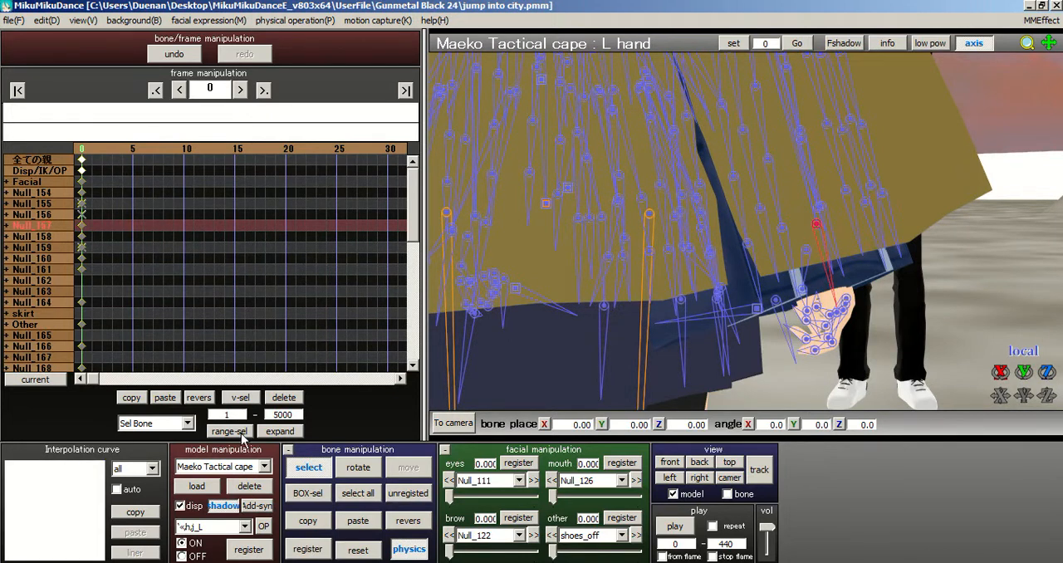
{"action": "left_click", "coordinate": [240, 433]}
Step: Examine the caped model's pose at frame 210 from several angles and return to frame 0
{"action": "left_click_drag", "start_coordinate": [385, 150], "coordinate": [380, 155]}
{"action": "left_click", "coordinate": [377, 150]}
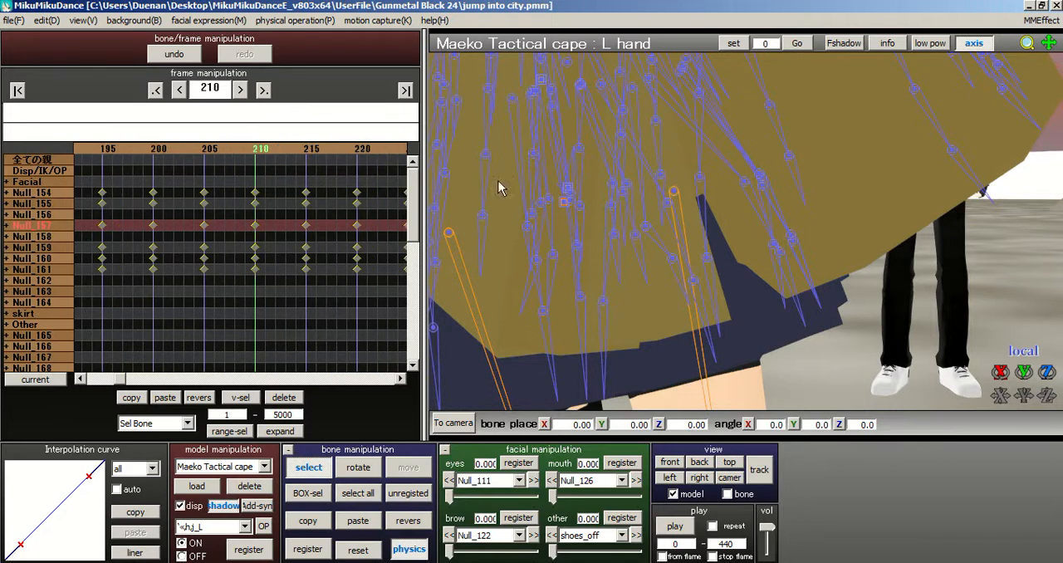
{"action": "scroll", "coordinate": [696, 221], "scroll_direction": "down", "scroll_amount": 8}
{"action": "right_click_drag", "start_coordinate": [739, 222], "coordinate": [741, 226]}
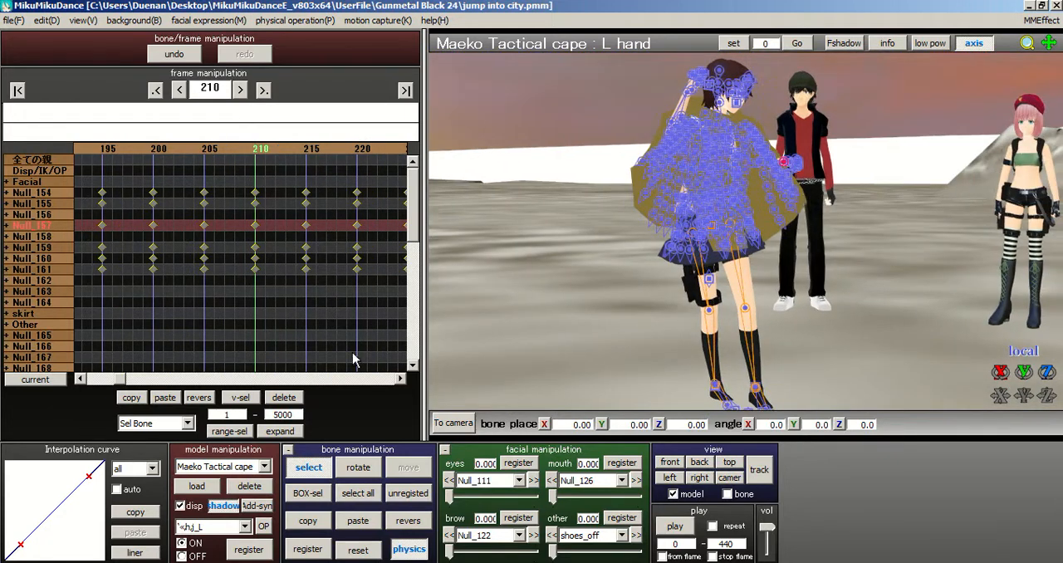
{"action": "right_click_drag", "start_coordinate": [721, 163], "coordinate": [692, 198]}
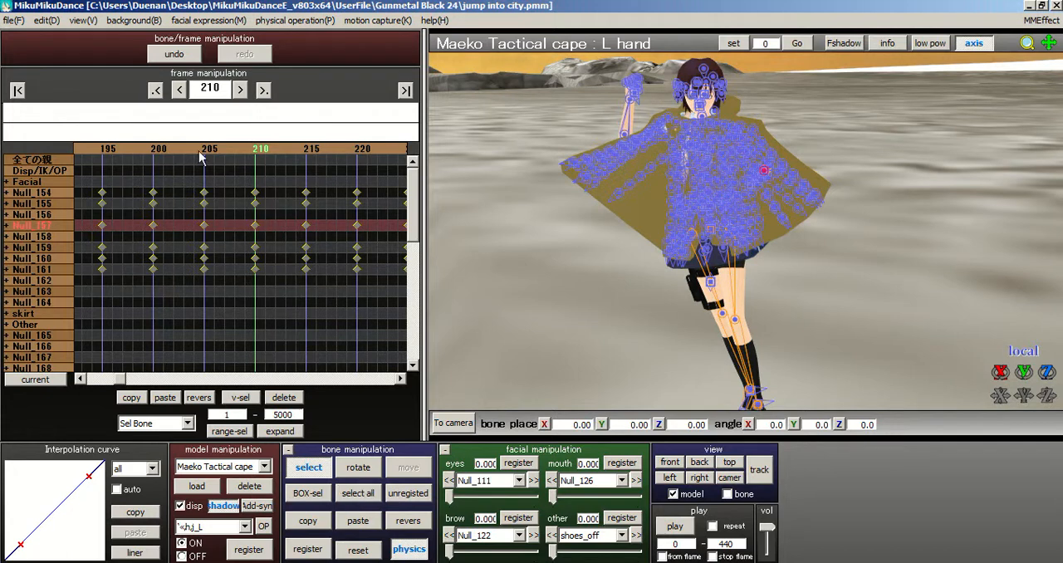
{"action": "left_click", "coordinate": [15, 92]}
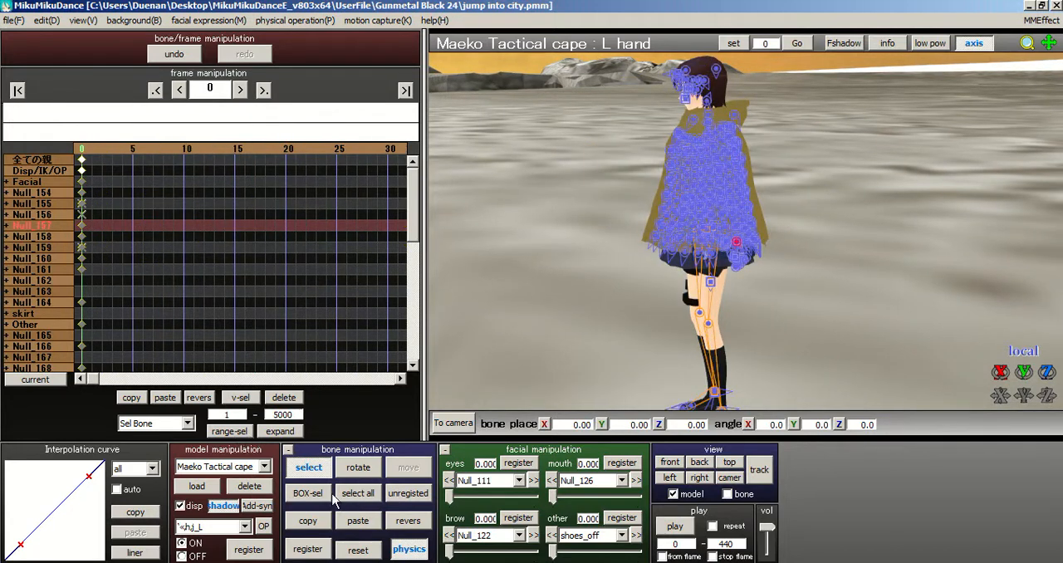
Step: Register the L hand bone again at frame 0 and clear its keyframes from frame 1 to 5000
{"action": "left_click", "coordinate": [321, 553]}
{"action": "right_click_drag", "start_coordinate": [602, 233], "coordinate": [619, 224]}
{"action": "left_click", "coordinate": [228, 233]}
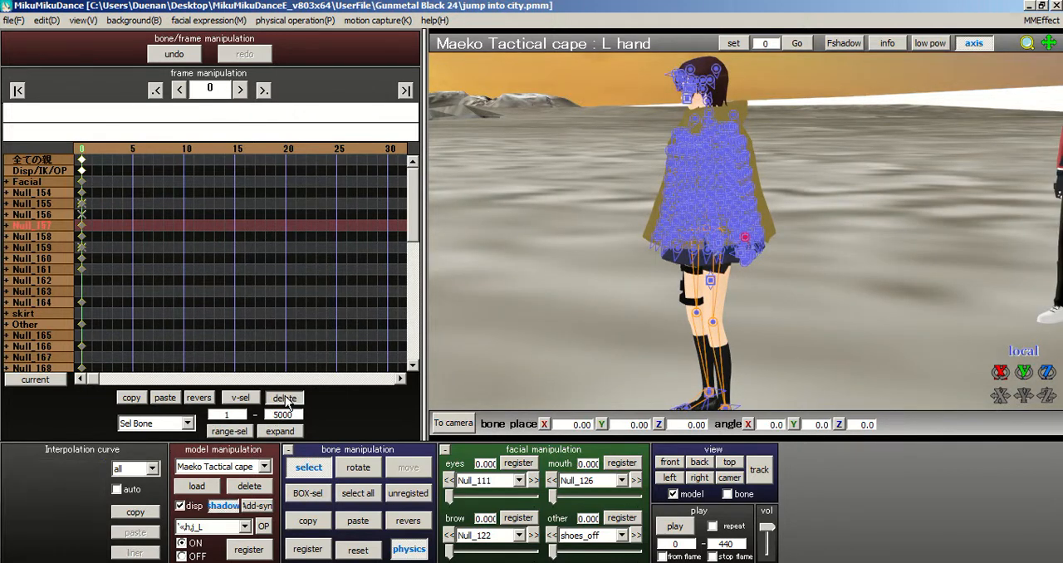
Step: Inspect the left hand up close at frame 0 and check the model's motion up to frame 147
{"action": "right_click_drag", "start_coordinate": [669, 271], "coordinate": [727, 281]}
{"action": "scroll", "coordinate": [729, 279], "scroll_direction": "up", "scroll_amount": 3}
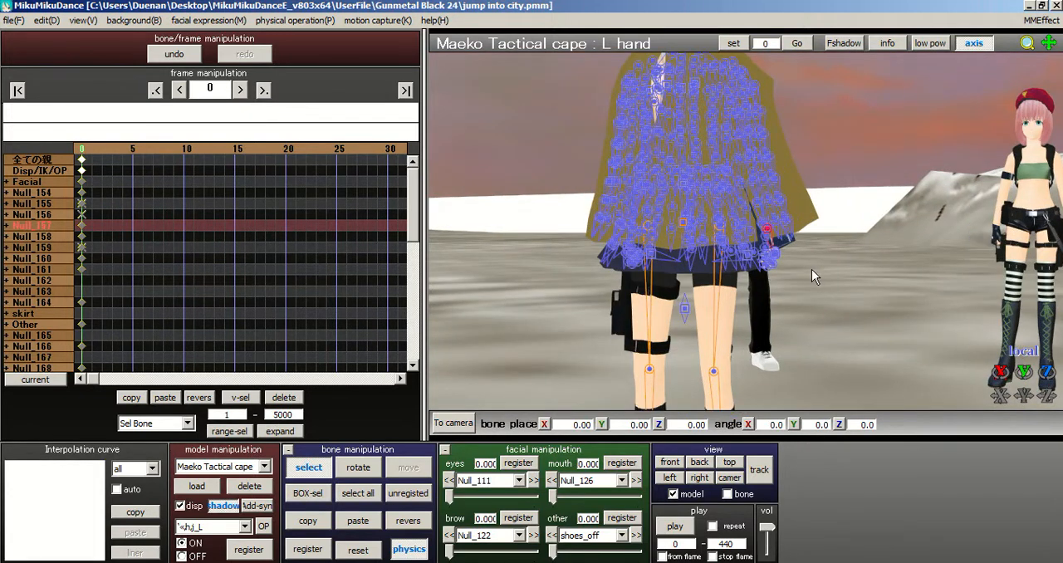
{"action": "scroll", "coordinate": [793, 265], "scroll_direction": "up", "scroll_amount": 3}
{"action": "right_click_drag", "start_coordinate": [706, 231], "coordinate": [694, 161]}
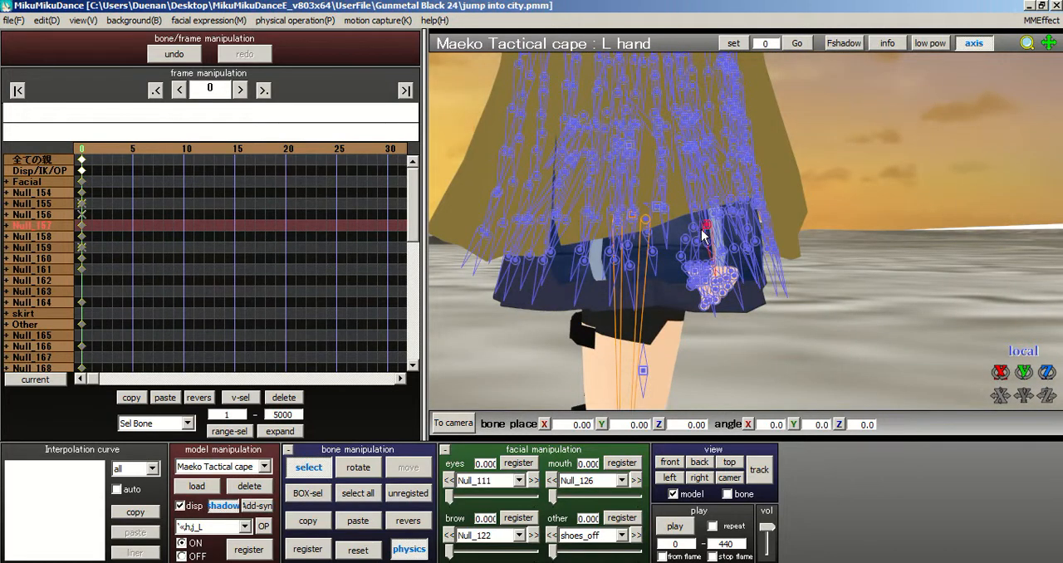
{"action": "right_click_drag", "start_coordinate": [688, 208], "coordinate": [791, 238]}
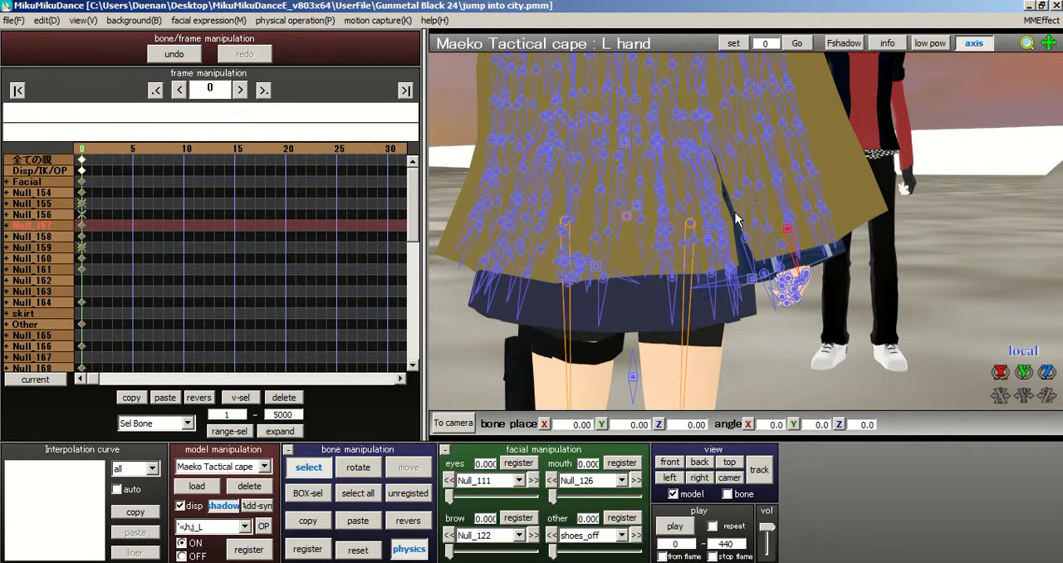
{"action": "scroll", "coordinate": [659, 191], "scroll_direction": "down", "scroll_amount": 8}
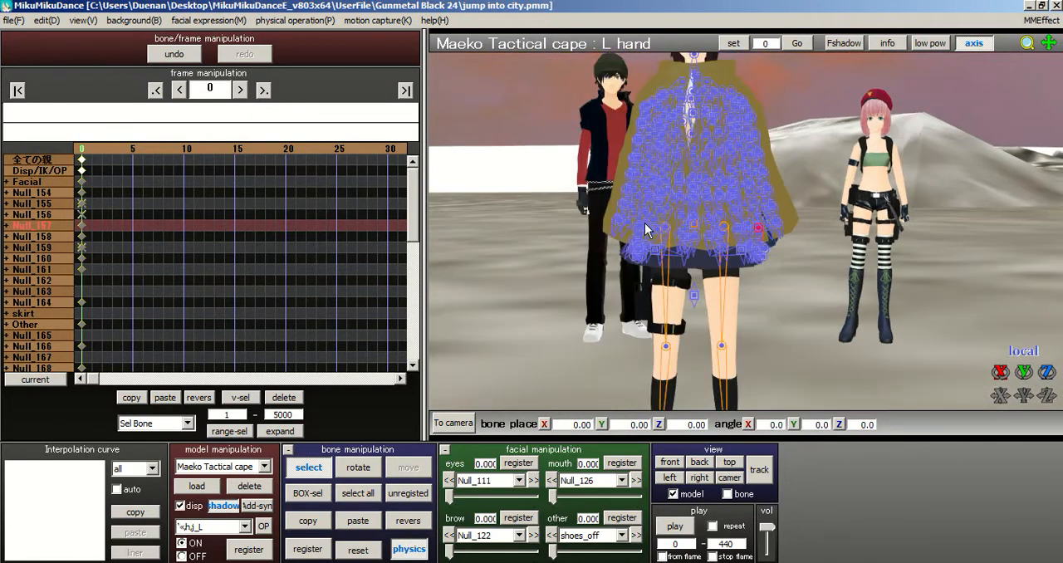
{"action": "left_click_drag", "start_coordinate": [277, 147], "coordinate": [333, 148]}
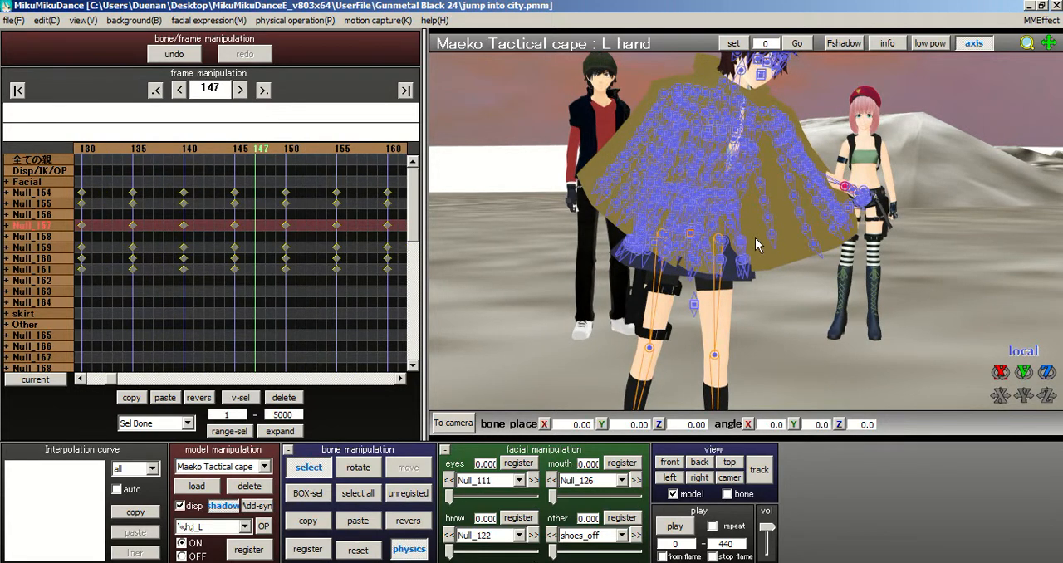
{"action": "scroll", "coordinate": [756, 239], "scroll_direction": "down", "scroll_amount": 3}
Step: Select all of the caped model's bones and register them at frame 150
{"action": "left_click", "coordinate": [281, 147]}
{"action": "left_click", "coordinate": [268, 148]}
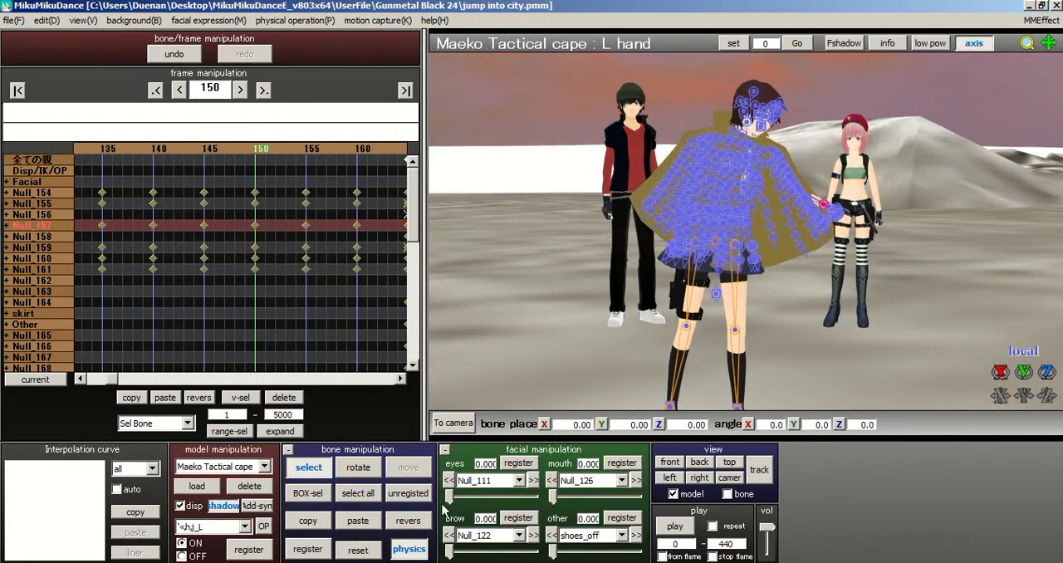
{"action": "left_click", "coordinate": [358, 492]}
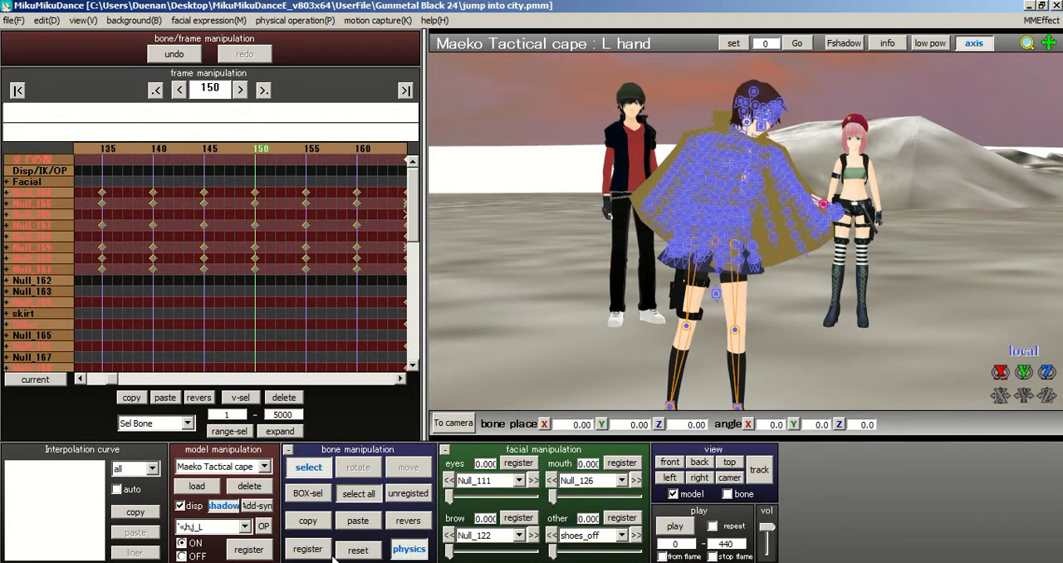
Step: Move to frame 135, select all of the model's bones and register them there
{"action": "left_click", "coordinate": [136, 150]}
{"action": "left_click", "coordinate": [162, 151]}
{"action": "left_click", "coordinate": [315, 152]}
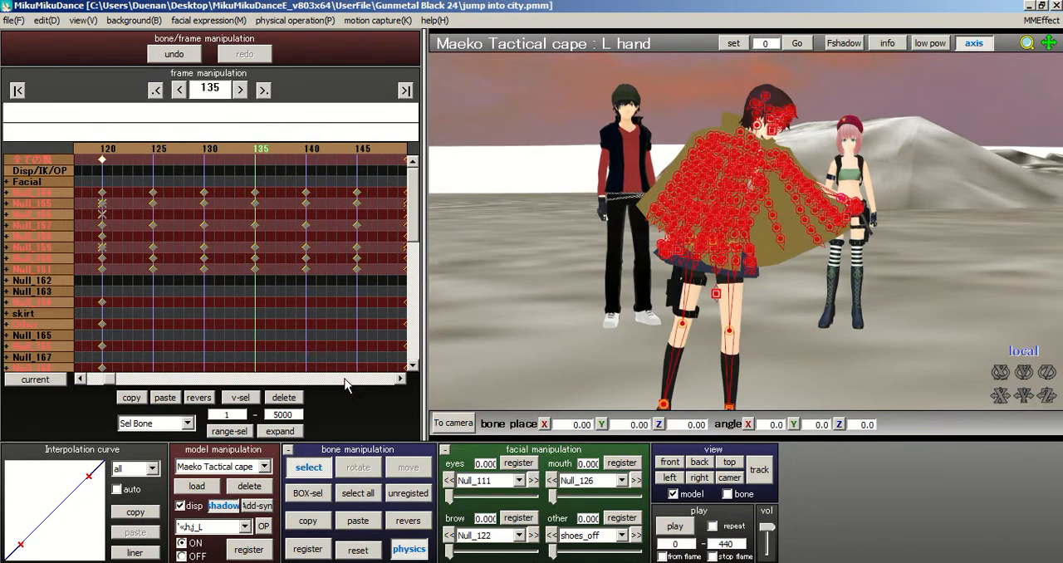
{"action": "left_click", "coordinate": [361, 500]}
{"action": "left_click", "coordinate": [324, 551]}
Step: Check the caped model's motion up to frame 185 and return to frame 0
{"action": "left_click", "coordinate": [341, 149]}
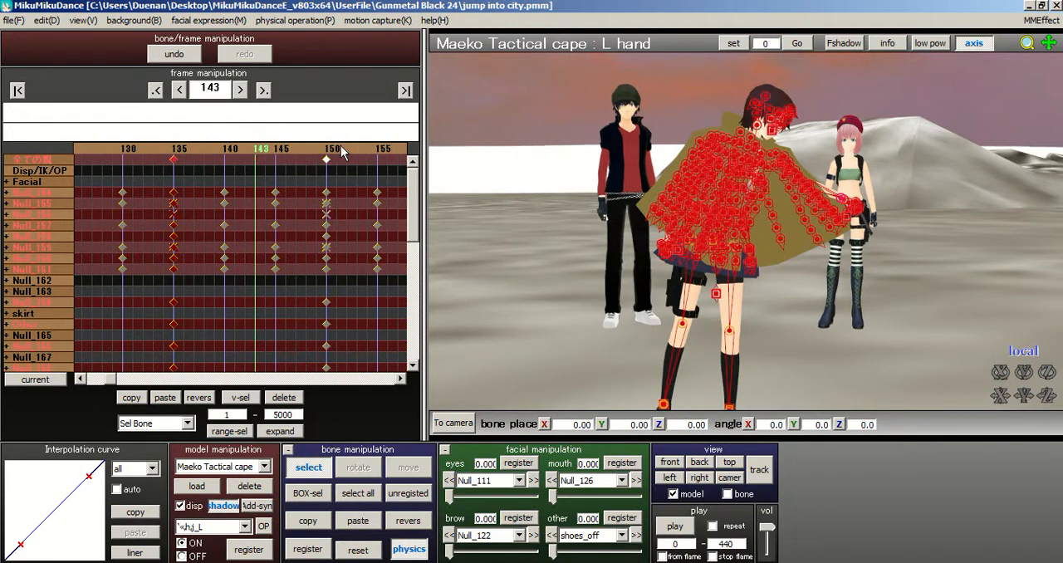
{"action": "left_click", "coordinate": [342, 148]}
{"action": "left_click", "coordinate": [343, 148]}
{"action": "left_click", "coordinate": [343, 147]}
{"action": "left_click", "coordinate": [343, 147]}
{"action": "left_click", "coordinate": [343, 147]}
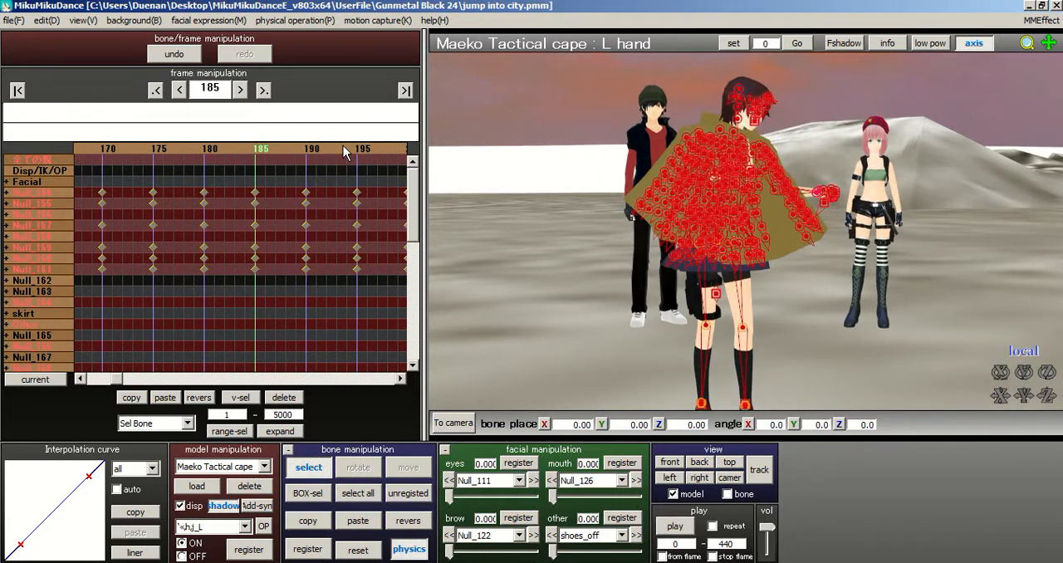
{"action": "left_click", "coordinate": [18, 92]}
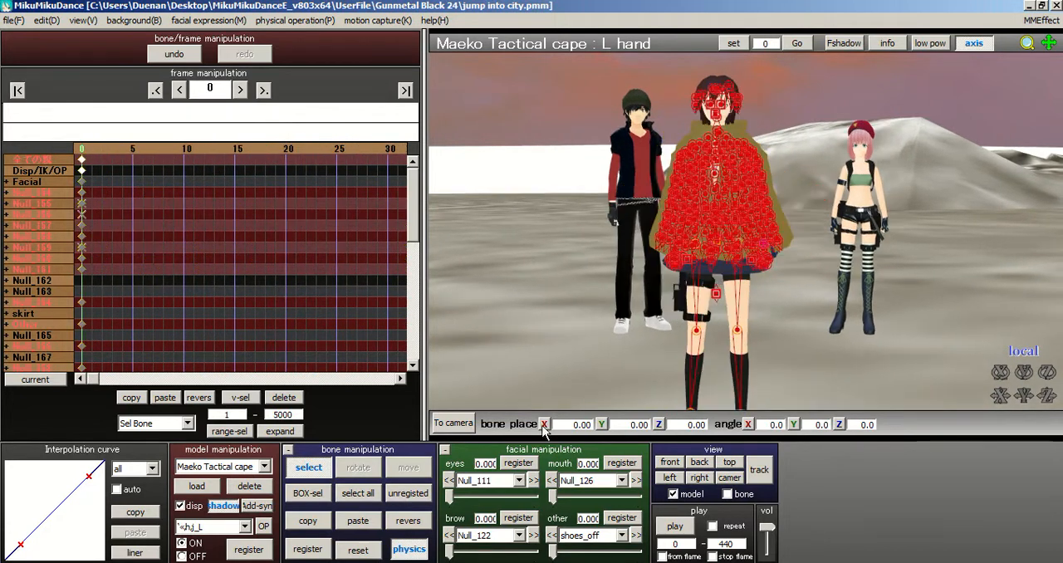
Step: Switch from model editing to camera, light and accessory editing, with the three characters in view
{"action": "left_click", "coordinate": [452, 423]}
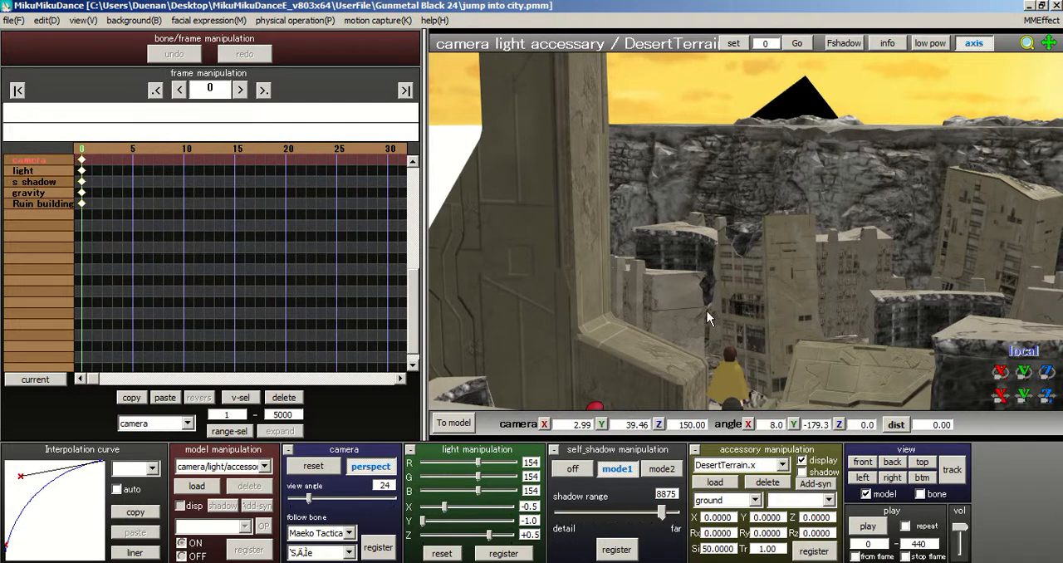
{"action": "right_click_drag", "start_coordinate": [697, 276], "coordinate": [498, 274]}
{"action": "middle_click_drag", "start_coordinate": [653, 299], "coordinate": [608, 77]}
{"action": "scroll", "coordinate": [673, 266], "scroll_direction": "up", "scroll_amount": 4}
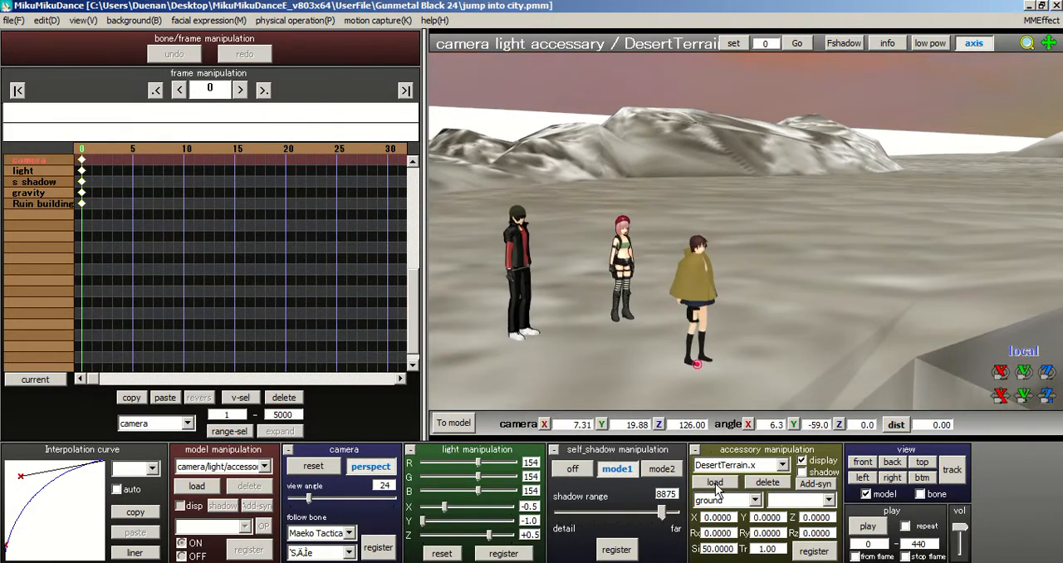
Step: Load the accessory scorchshot.x from the Grapple gun folder inside HLG > Props
{"action": "left_click", "coordinate": [716, 483]}
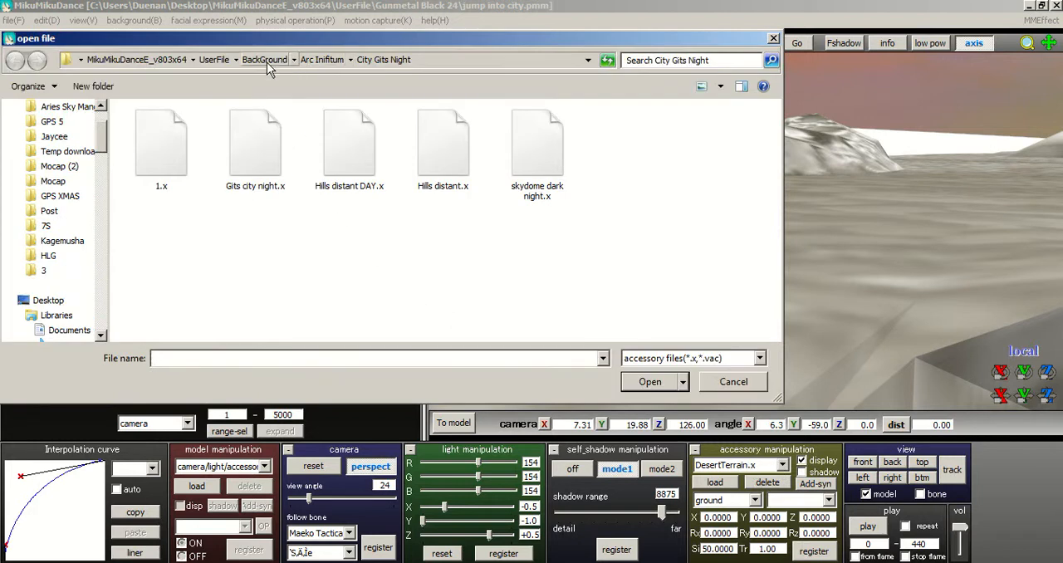
{"action": "left_click", "coordinate": [160, 61]}
{"action": "left_click", "coordinate": [199, 232]}
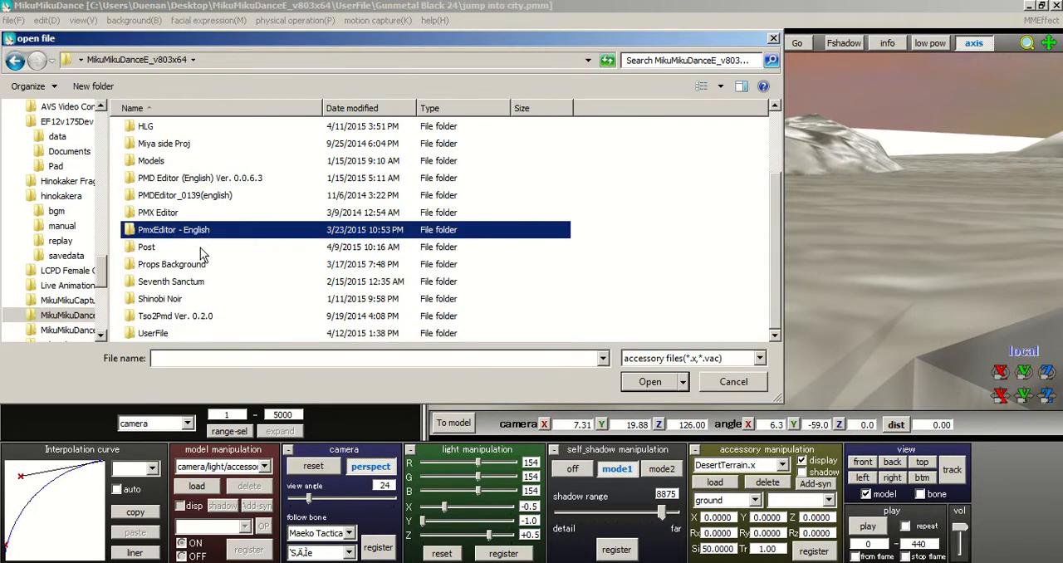
{"action": "double_click", "coordinate": [141, 128]}
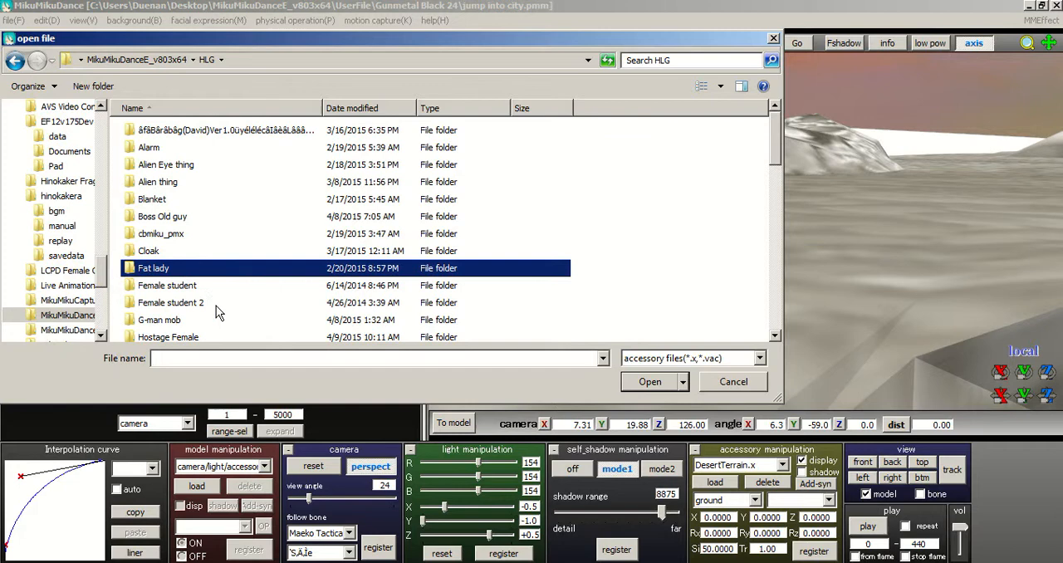
{"action": "scroll", "coordinate": [216, 306], "scroll_direction": "down", "scroll_amount": 7}
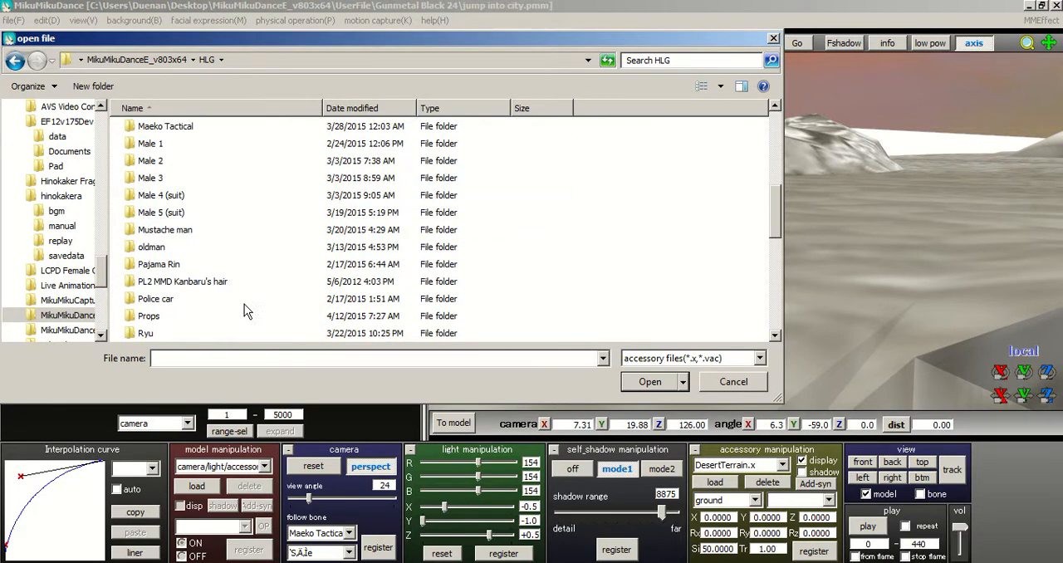
{"action": "double_click", "coordinate": [166, 212]}
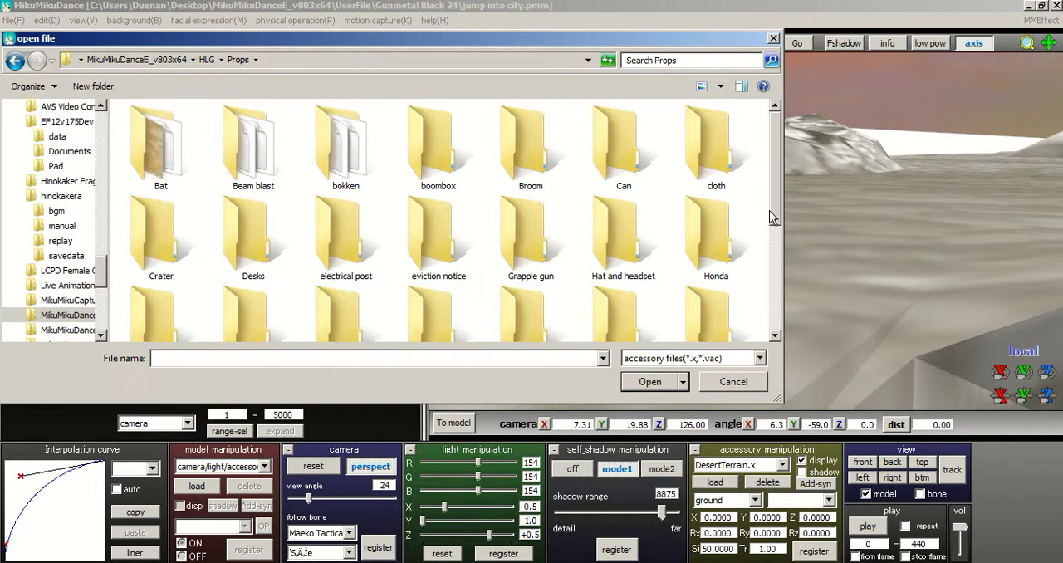
{"action": "double_click", "coordinate": [512, 244]}
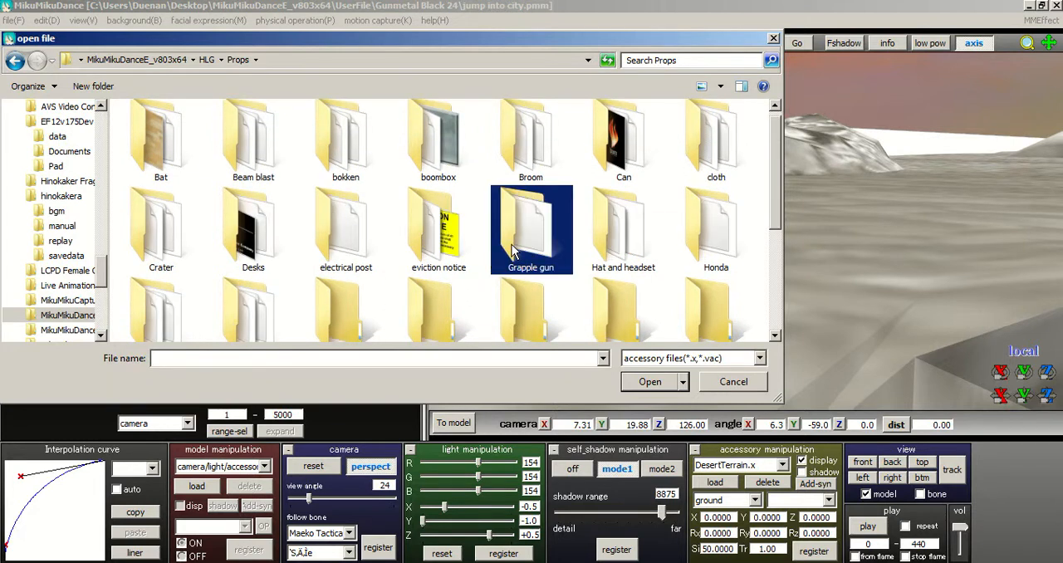
{"action": "left_click", "coordinate": [196, 133]}
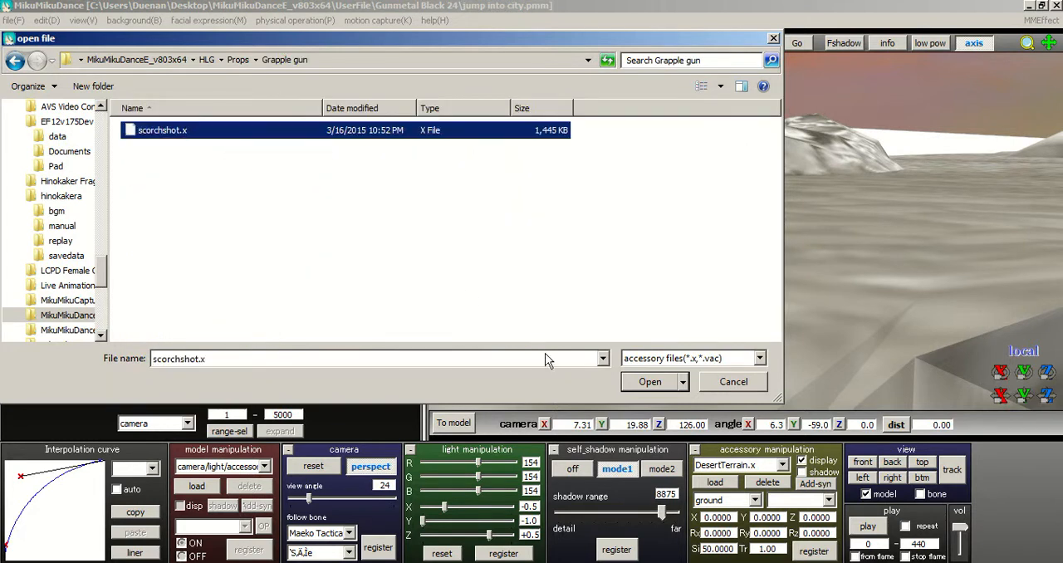
{"action": "left_click", "coordinate": [640, 384]}
Step: Examine the ruined city, the cliff edge and the characters' positions from several camera angles
{"action": "middle_click_drag", "start_coordinate": [608, 263], "coordinate": [591, 191]}
{"action": "scroll", "coordinate": [585, 336], "scroll_direction": "up", "scroll_amount": 6}
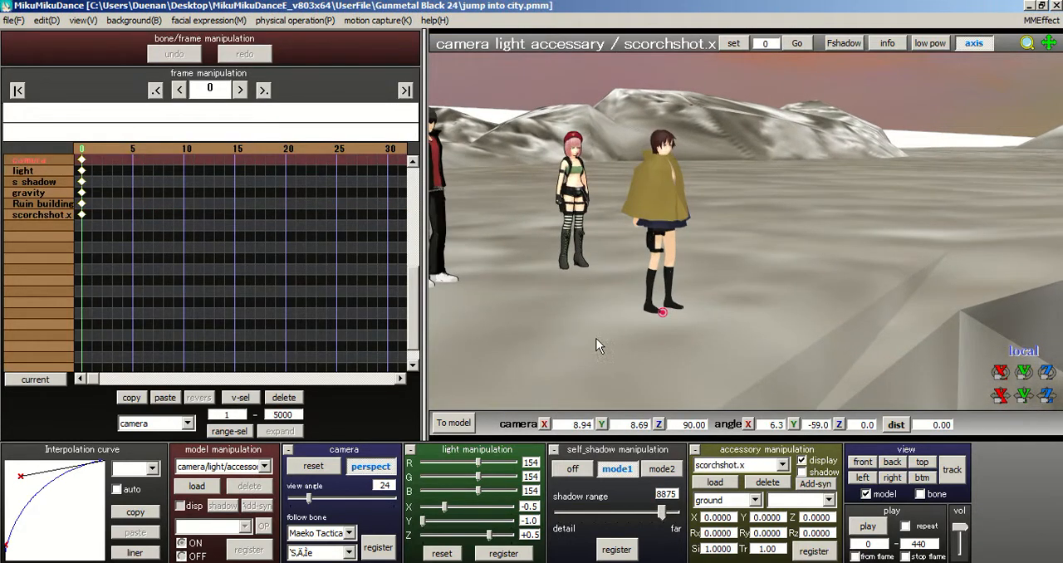
{"action": "right_click_drag", "start_coordinate": [683, 307], "coordinate": [898, 315]}
{"action": "middle_click_drag", "start_coordinate": [678, 288], "coordinate": [750, 351]}
{"action": "right_click_drag", "start_coordinate": [749, 351], "coordinate": [688, 296]}
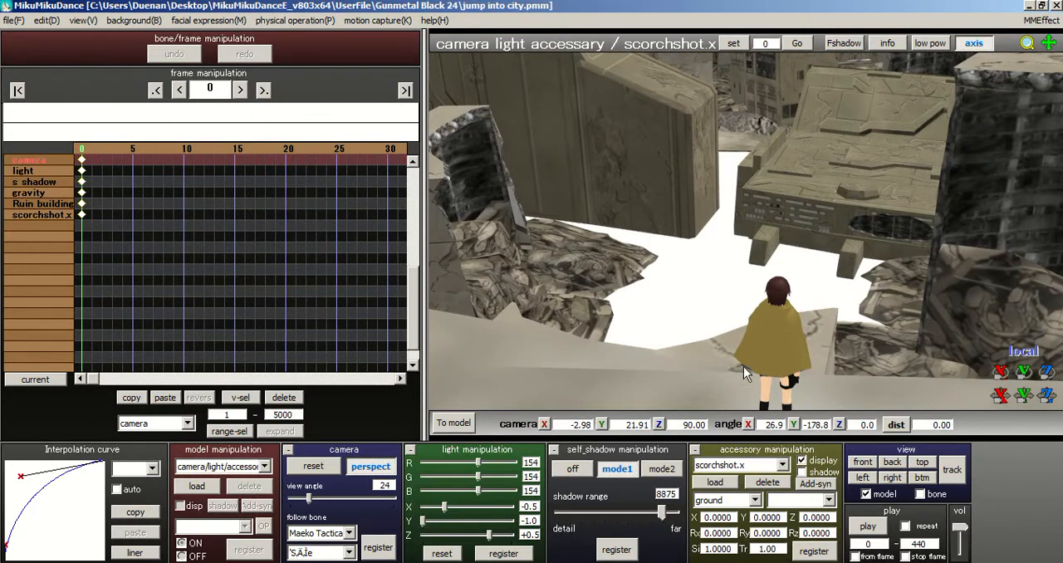
{"action": "middle_click_drag", "start_coordinate": [743, 366], "coordinate": [778, 412]}
{"action": "scroll", "coordinate": [764, 337], "scroll_direction": "down", "scroll_amount": 4}
{"action": "right_click_drag", "start_coordinate": [756, 232], "coordinate": [821, 233]}
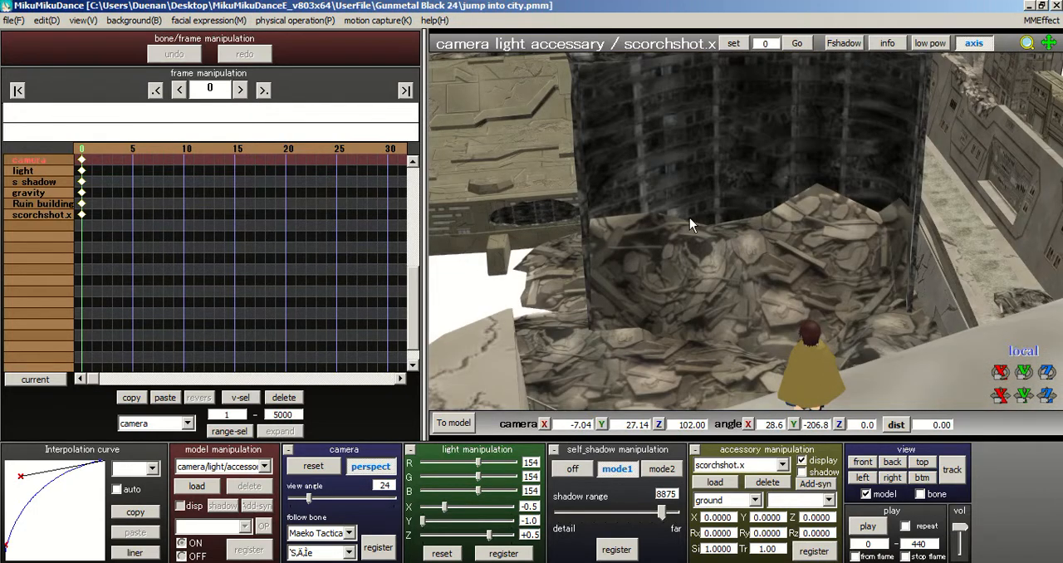
{"action": "right_click_drag", "start_coordinate": [690, 218], "coordinate": [670, 214]}
{"action": "middle_click_drag", "start_coordinate": [685, 233], "coordinate": [580, 220]}
{"action": "right_click_drag", "start_coordinate": [633, 209], "coordinate": [440, 223]}
{"action": "scroll", "coordinate": [733, 279], "scroll_direction": "down", "scroll_amount": 6}
{"action": "right_click_drag", "start_coordinate": [722, 284], "coordinate": [609, 259]}
{"action": "right_click_drag", "start_coordinate": [777, 331], "coordinate": [947, 321]}
{"action": "right_click_drag", "start_coordinate": [762, 379], "coordinate": [669, 296]}
{"action": "right_click_drag", "start_coordinate": [518, 314], "coordinate": [562, 349]}
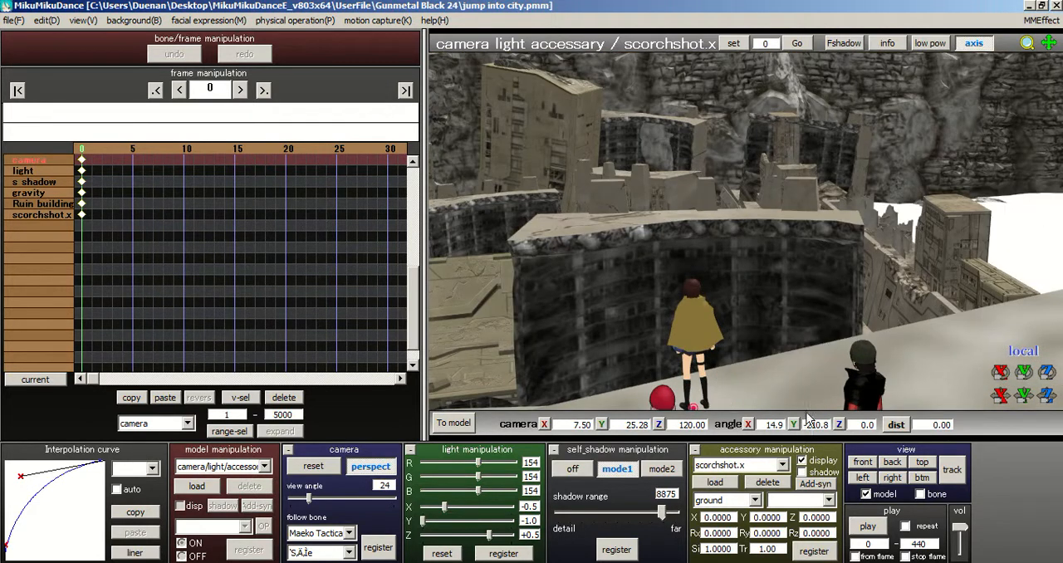
{"action": "right_click_drag", "start_coordinate": [727, 366], "coordinate": [780, 385]}
{"action": "middle_click_drag", "start_coordinate": [647, 265], "coordinate": [634, 313]}
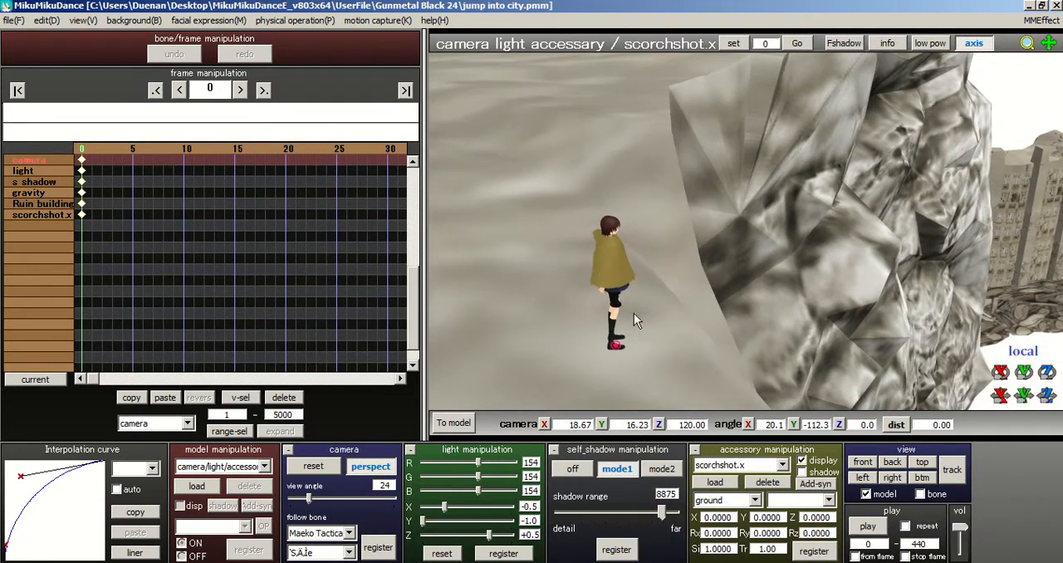
{"action": "right_click_drag", "start_coordinate": [741, 332], "coordinate": [637, 321]}
{"action": "middle_click_drag", "start_coordinate": [636, 251], "coordinate": [641, 180]}
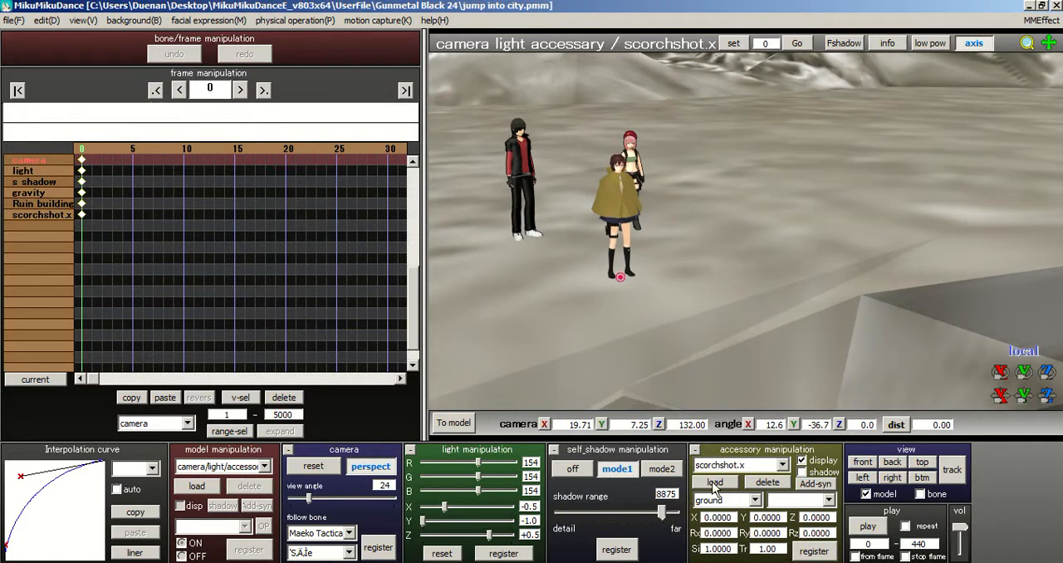
Step: Attach the scorchshot.x accessory to the Maeko Tactical cape model and inspect its placement around her
{"action": "left_click", "coordinate": [728, 501]}
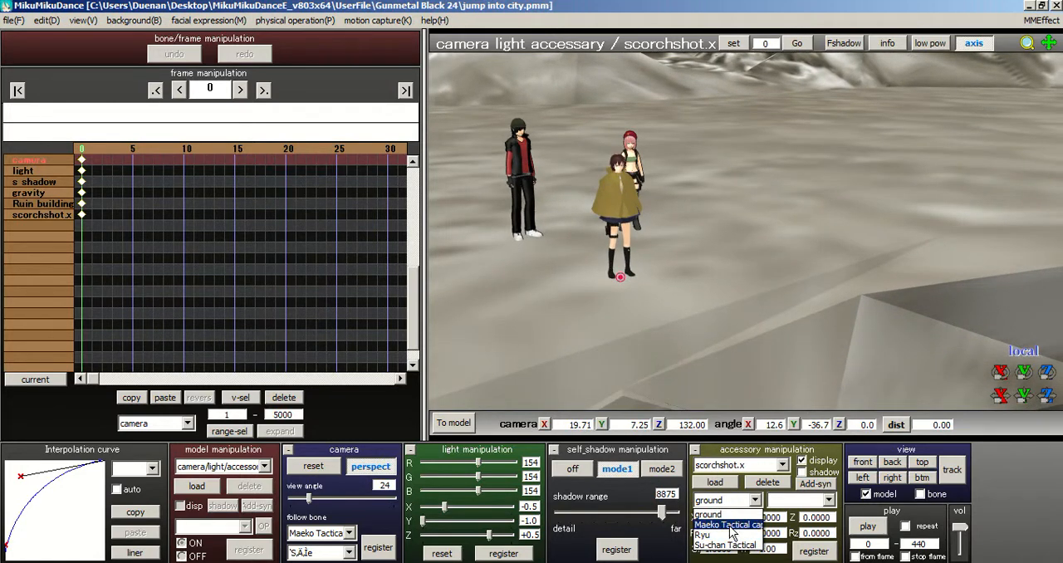
{"action": "left_click", "coordinate": [724, 527]}
{"action": "right_click_drag", "start_coordinate": [643, 322], "coordinate": [605, 325]}
{"action": "middle_click_drag", "start_coordinate": [605, 325], "coordinate": [812, 275]}
{"action": "right_click_drag", "start_coordinate": [817, 242], "coordinate": [837, 208]}
{"action": "right_click_drag", "start_coordinate": [746, 283], "coordinate": [838, 274]}
{"action": "right_click_drag", "start_coordinate": [849, 231], "coordinate": [800, 263]}
{"action": "scroll", "coordinate": [840, 328], "scroll_direction": "up", "scroll_amount": 10}
{"action": "right_click_drag", "start_coordinate": [804, 333], "coordinate": [832, 300]}
{"action": "scroll", "coordinate": [820, 280], "scroll_direction": "down", "scroll_amount": 3}
{"action": "middle_click_drag", "start_coordinate": [833, 300], "coordinate": [751, 345]}
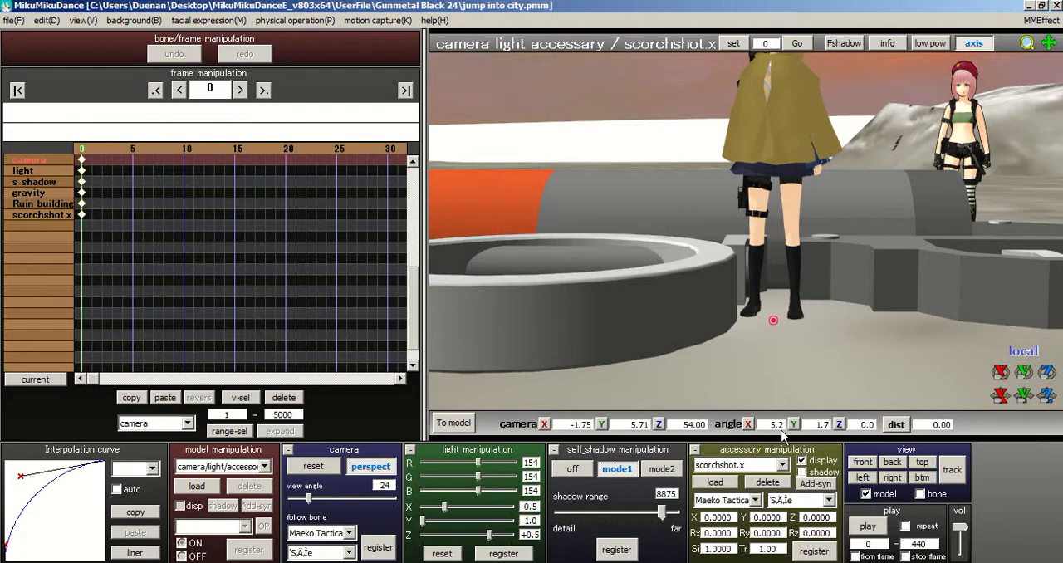
Step: Attach the scorchshot.x accessory to the Maeko Tactical cape model's wrist R bone
{"action": "left_click", "coordinate": [807, 500]}
{"action": "scroll", "coordinate": [835, 220], "scroll_direction": "down", "scroll_amount": 1}
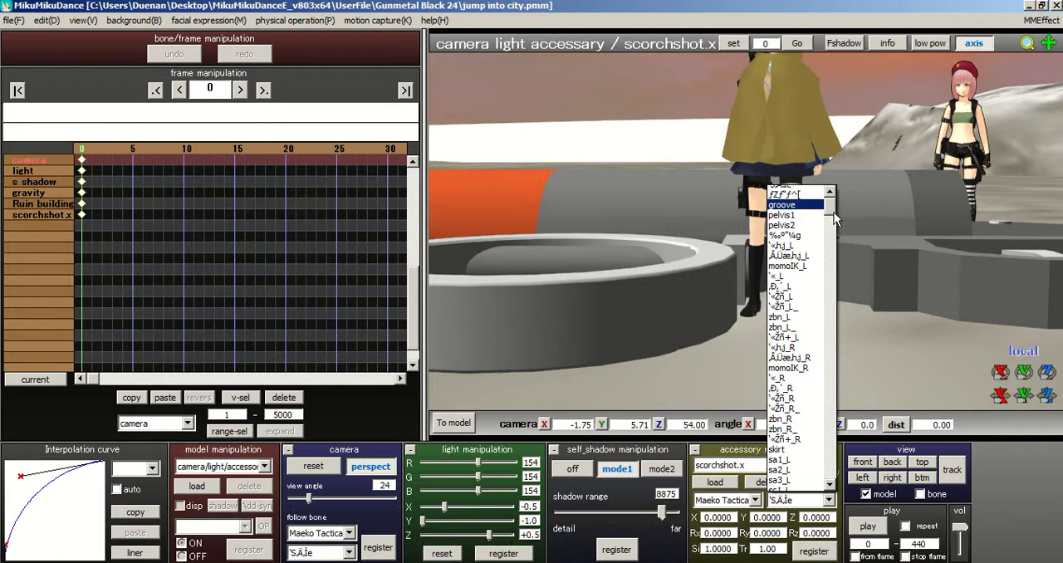
{"action": "scroll", "coordinate": [837, 217], "scroll_direction": "up", "scroll_amount": 1}
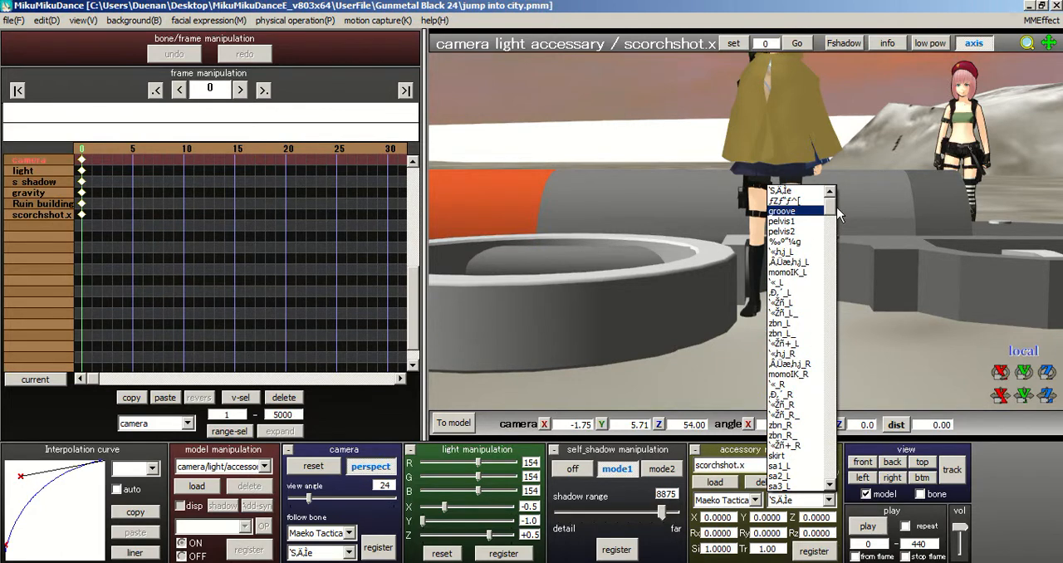
{"action": "scroll", "coordinate": [840, 217], "scroll_direction": "down", "scroll_amount": 15}
{"action": "scroll", "coordinate": [843, 251], "scroll_direction": "down", "scroll_amount": 3}
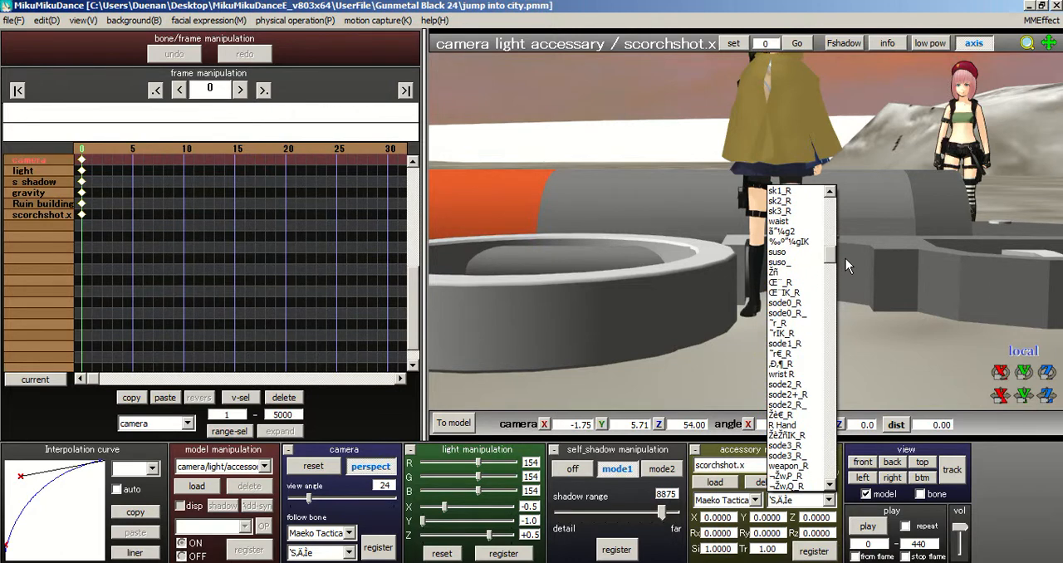
{"action": "left_click", "coordinate": [785, 374]}
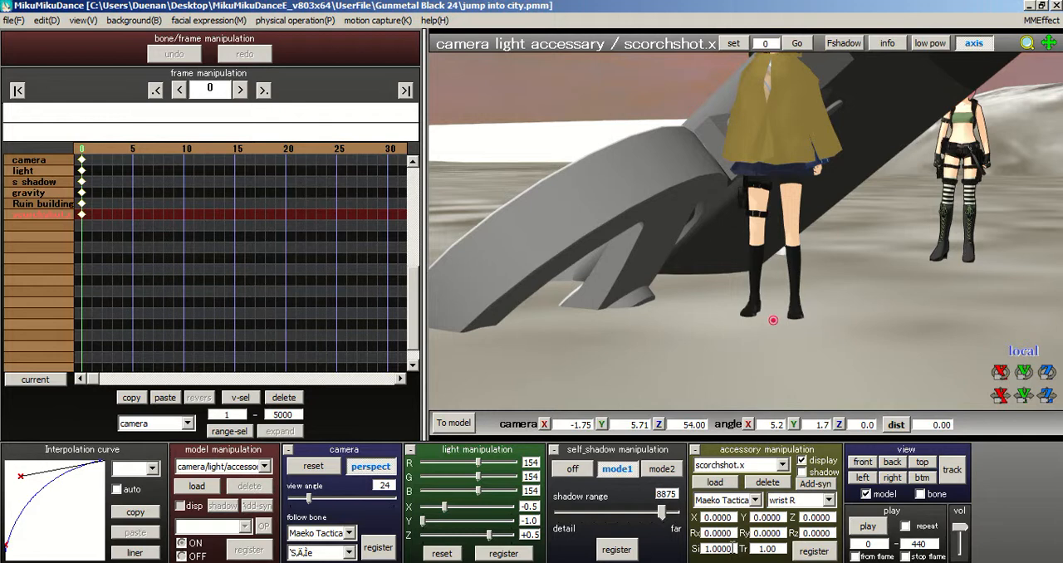
Step: Scale the scorchshot.x accessory down in stages to .05 and finally .04, checking its size against her right hand
{"action": "left_click_drag", "start_coordinate": [733, 550], "coordinate": [679, 548]}
{"action": "type", "text": ".5"}
{"action": "key", "text": "Return"}
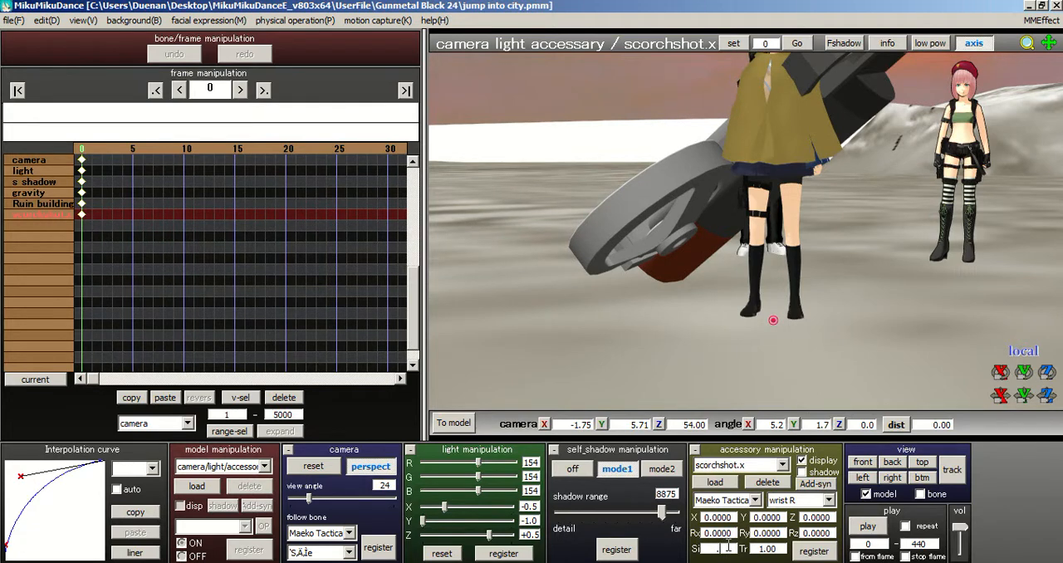
{"action": "key", "text": "Return"}
{"action": "right_click_drag", "start_coordinate": [794, 323], "coordinate": [831, 250]}
{"action": "scroll", "coordinate": [742, 239], "scroll_direction": "up", "scroll_amount": 2}
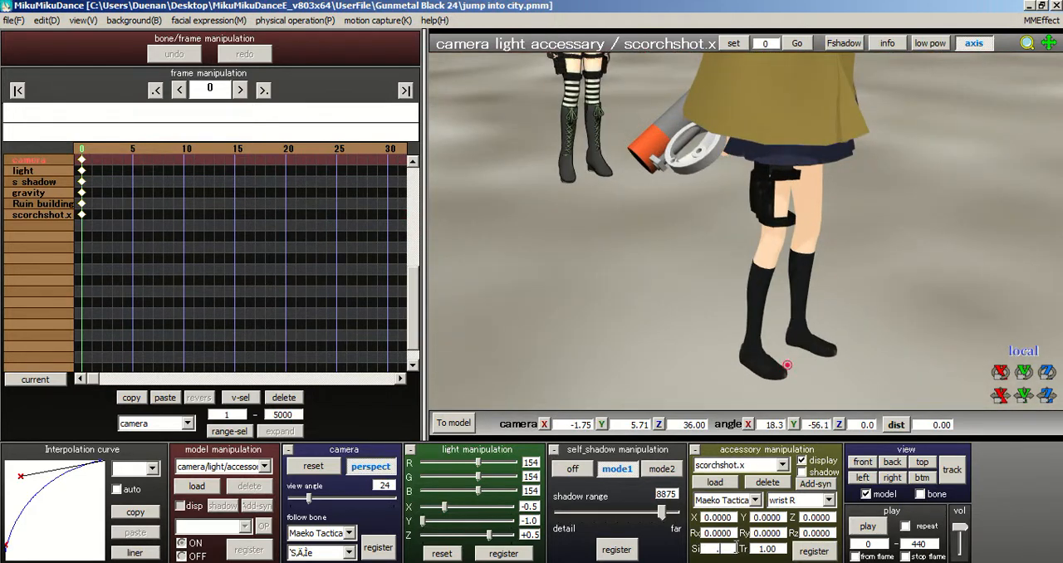
{"action": "key", "text": "Return"}
{"action": "right_click_drag", "start_coordinate": [707, 250], "coordinate": [759, 225]}
{"action": "scroll", "coordinate": [758, 225], "scroll_direction": "up", "scroll_amount": 2}
{"action": "scroll", "coordinate": [758, 225], "scroll_direction": "up", "scroll_amount": 2}
{"action": "middle_click_drag", "start_coordinate": [758, 227], "coordinate": [754, 273]}
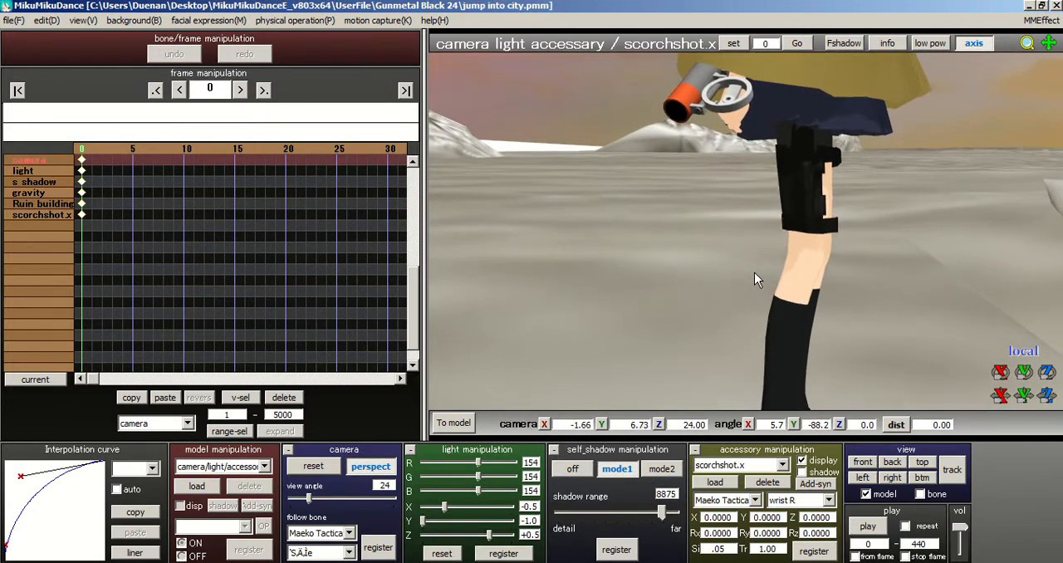
{"action": "scroll", "coordinate": [755, 273], "scroll_direction": "up", "scroll_amount": 2}
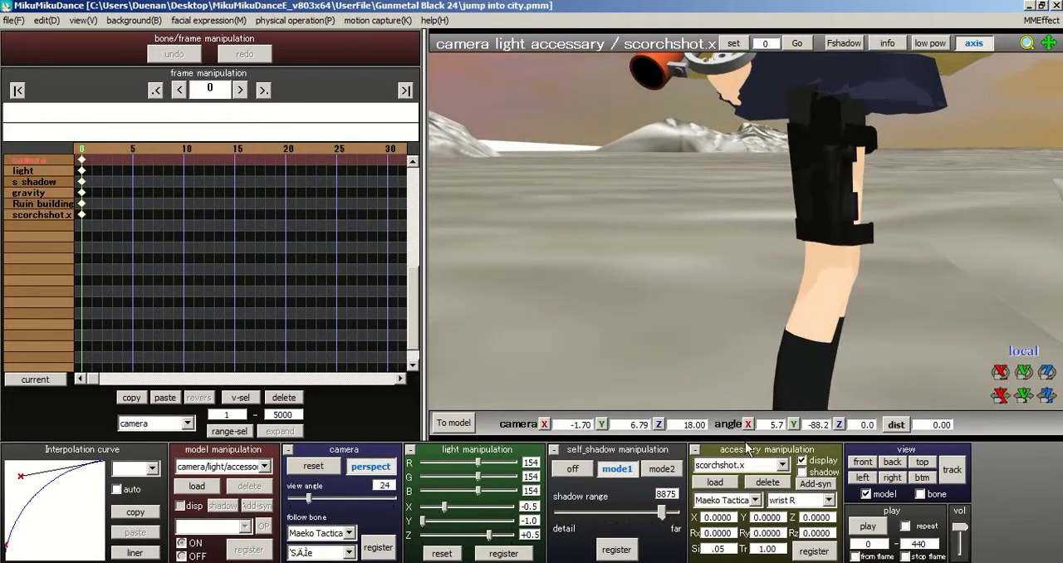
{"action": "middle_click_drag", "start_coordinate": [747, 448], "coordinate": [706, 547]}
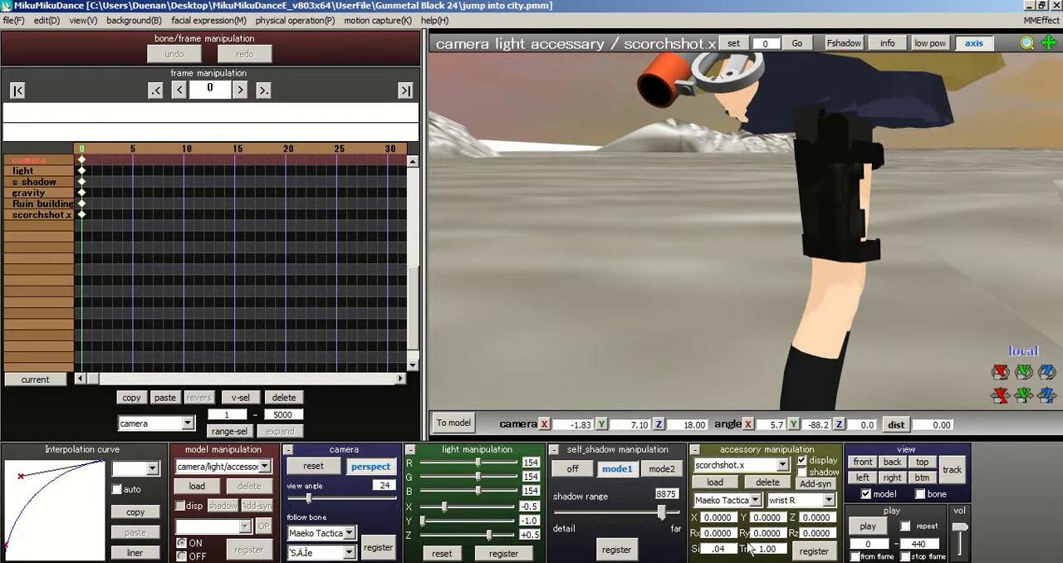
{"action": "key", "text": "Return"}
{"action": "middle_click_drag", "start_coordinate": [769, 312], "coordinate": [783, 339]}
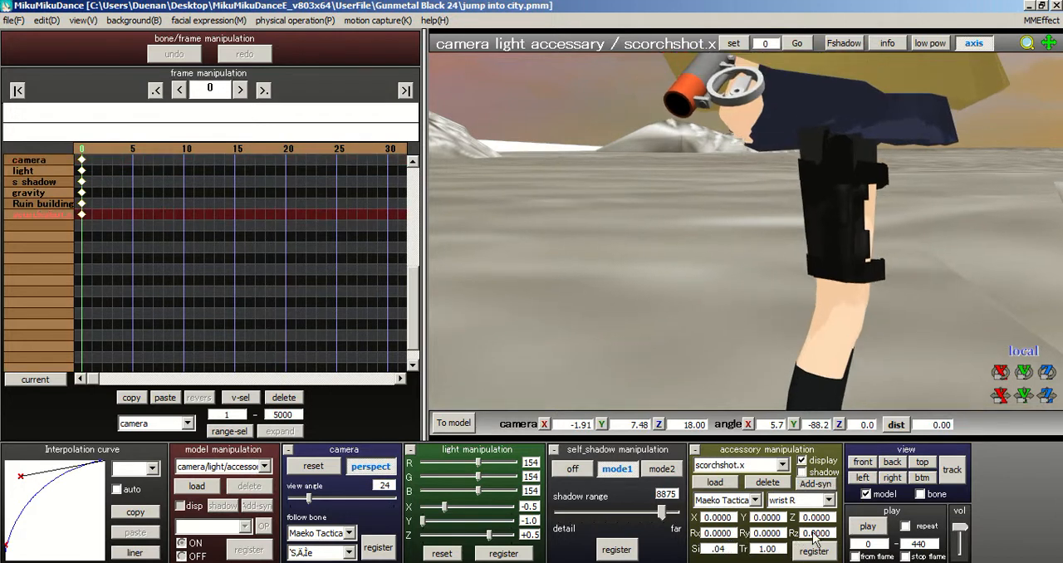
Step: Look through the model's bones, attach the scorchshot.x accessory to R Hand instead of wrist R, and register it at frame 0
{"action": "left_click", "coordinate": [827, 500]}
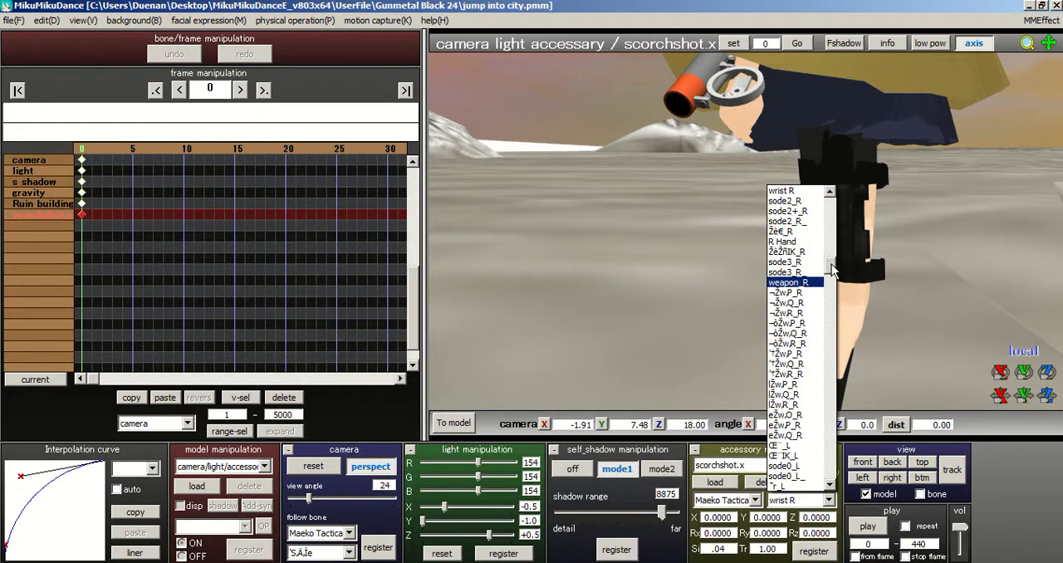
{"action": "left_click_drag", "start_coordinate": [830, 270], "coordinate": [829, 261]}
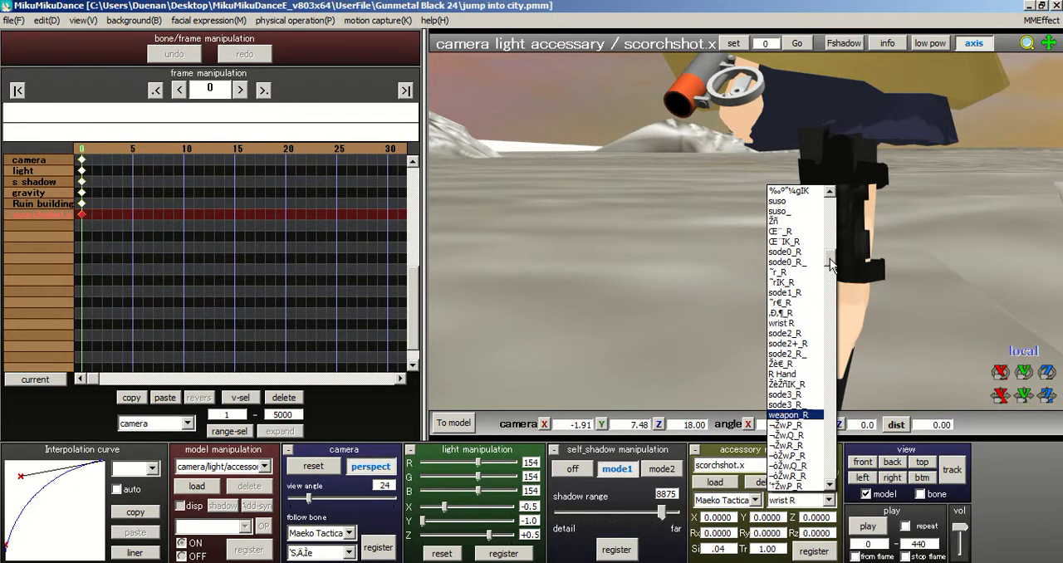
{"action": "left_click", "coordinate": [796, 324]}
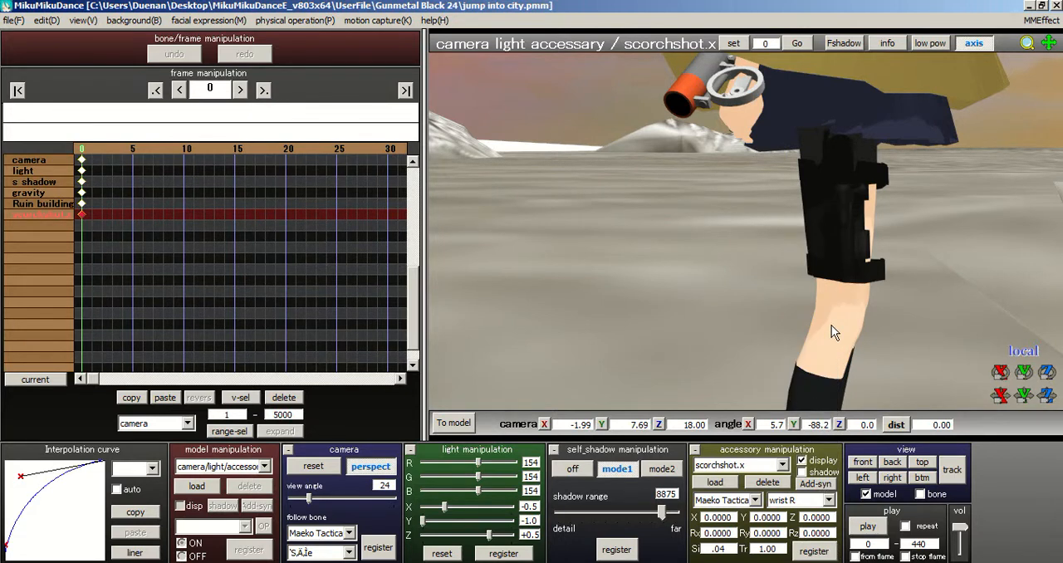
{"action": "middle_click_drag", "start_coordinate": [831, 324], "coordinate": [839, 350]}
{"action": "left_click", "coordinate": [828, 500]}
{"action": "left_click_drag", "start_coordinate": [833, 265], "coordinate": [824, 287]}
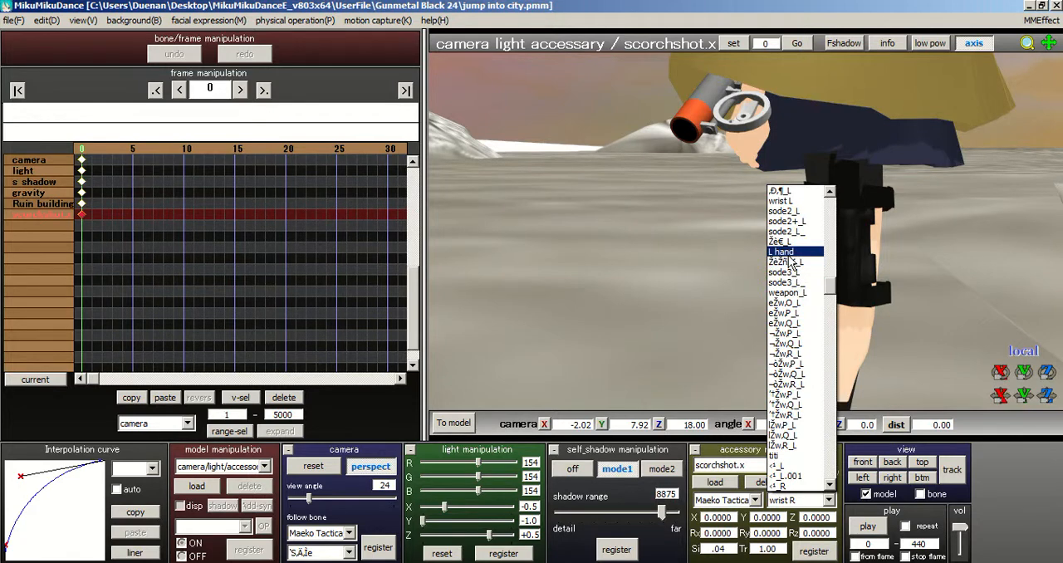
{"action": "left_click_drag", "start_coordinate": [829, 292], "coordinate": [825, 321]}
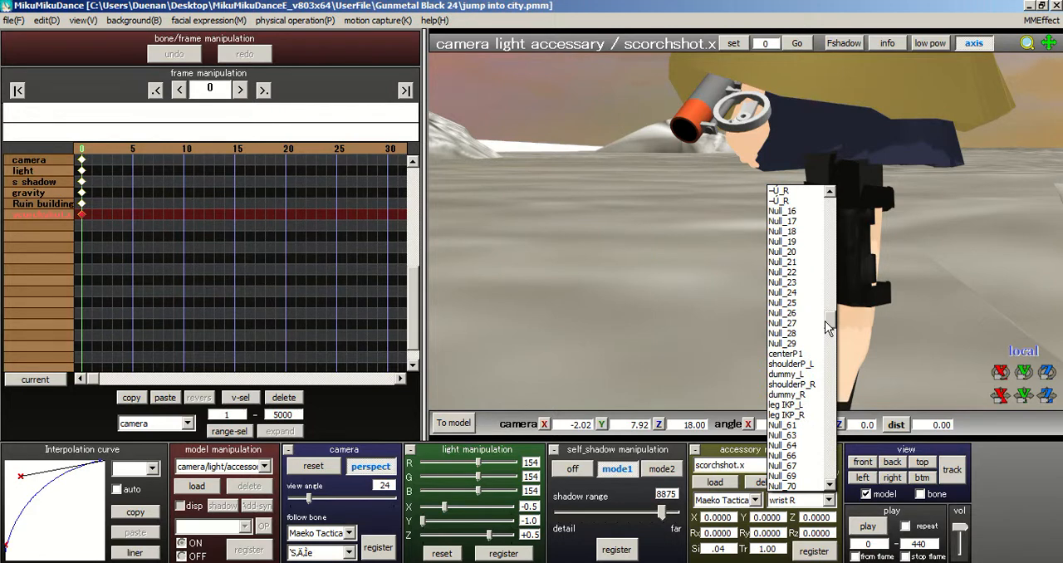
{"action": "left_click_drag", "start_coordinate": [825, 321], "coordinate": [828, 274]}
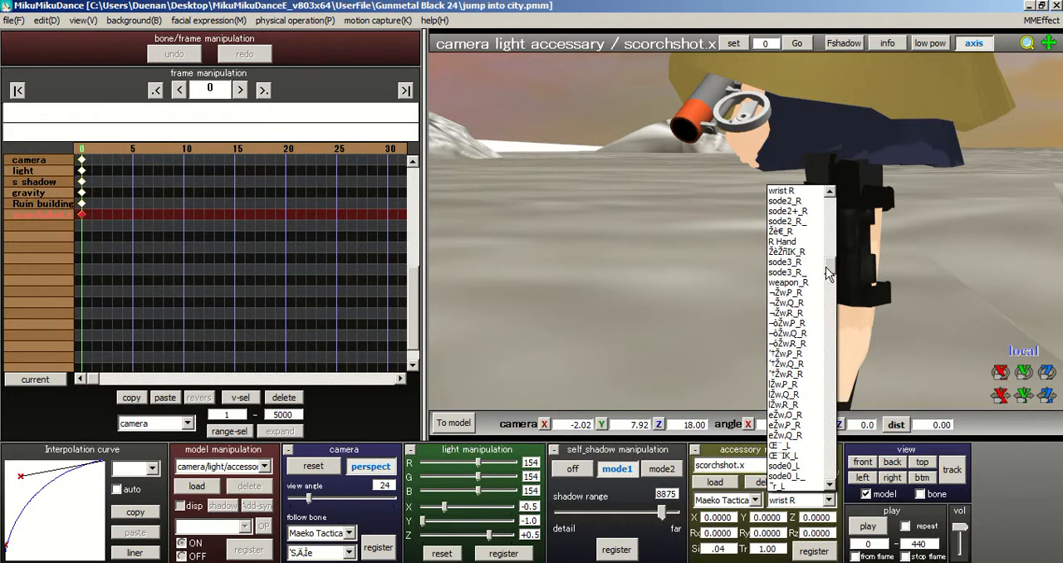
{"action": "left_click", "coordinate": [785, 241]}
{"action": "left_click", "coordinate": [826, 554]}
Step: Bring her right hand and the gun into close view and set the transform handles to accessory mode
{"action": "middle_click_drag", "start_coordinate": [766, 226], "coordinate": [764, 258]}
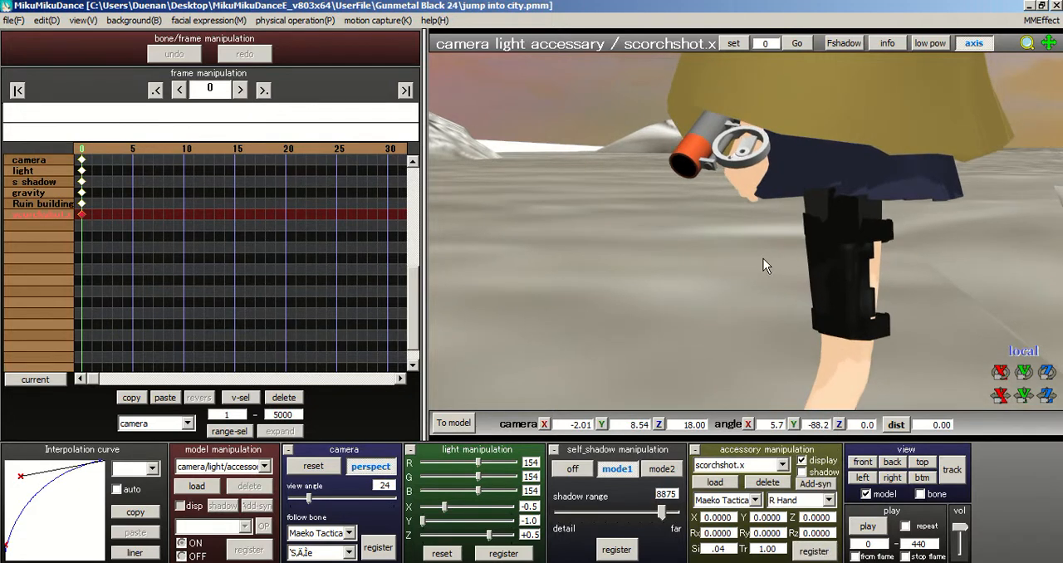
{"action": "right_click_drag", "start_coordinate": [763, 258], "coordinate": [716, 242]}
{"action": "middle_click_drag", "start_coordinate": [774, 310], "coordinate": [806, 343]}
{"action": "scroll", "coordinate": [789, 311], "scroll_direction": "up", "scroll_amount": 4}
{"action": "scroll", "coordinate": [807, 338], "scroll_direction": "down", "scroll_amount": 2}
{"action": "right_click_drag", "start_coordinate": [866, 261], "coordinate": [946, 271]}
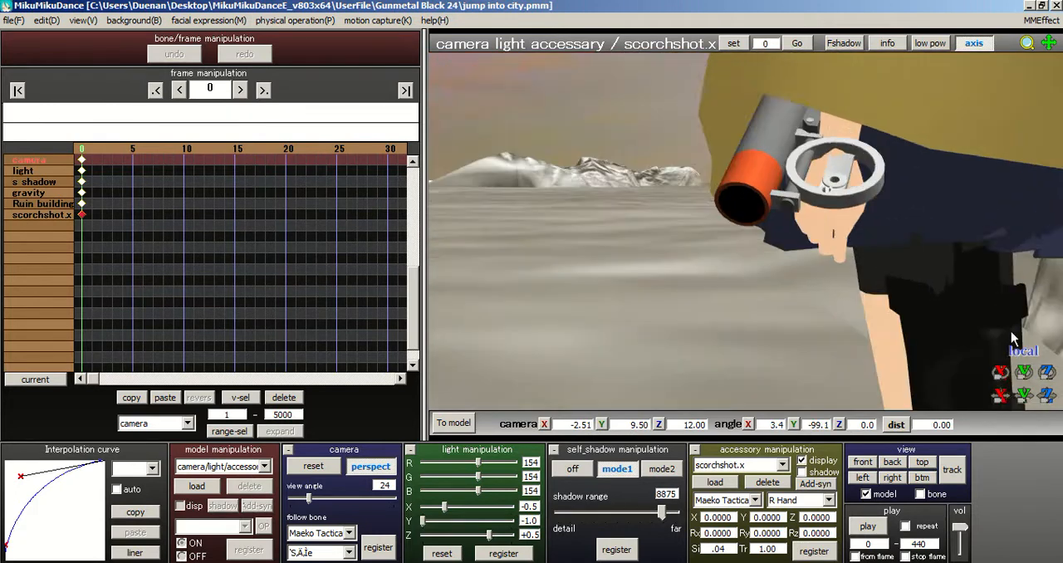
{"action": "left_click", "coordinate": [1022, 352]}
{"action": "left_click", "coordinate": [1012, 357]}
{"action": "left_click", "coordinate": [1013, 354]}
Step: Move and rotate the gun at her right hand to X -1.3500, Y -1.0500, Rx about -178.76 and Ry -16.0428, and register it
{"action": "middle_click_drag", "start_coordinate": [861, 250], "coordinate": [841, 260]}
{"action": "scroll", "coordinate": [979, 334], "scroll_direction": "up", "scroll_amount": 2}
{"action": "middle_click_drag", "start_coordinate": [920, 327], "coordinate": [861, 334]}
{"action": "scroll", "coordinate": [814, 308], "scroll_direction": "down", "scroll_amount": 6}
{"action": "right_click_drag", "start_coordinate": [757, 280], "coordinate": [736, 281]}
{"action": "scroll", "coordinate": [735, 281], "scroll_direction": "up", "scroll_amount": 4}
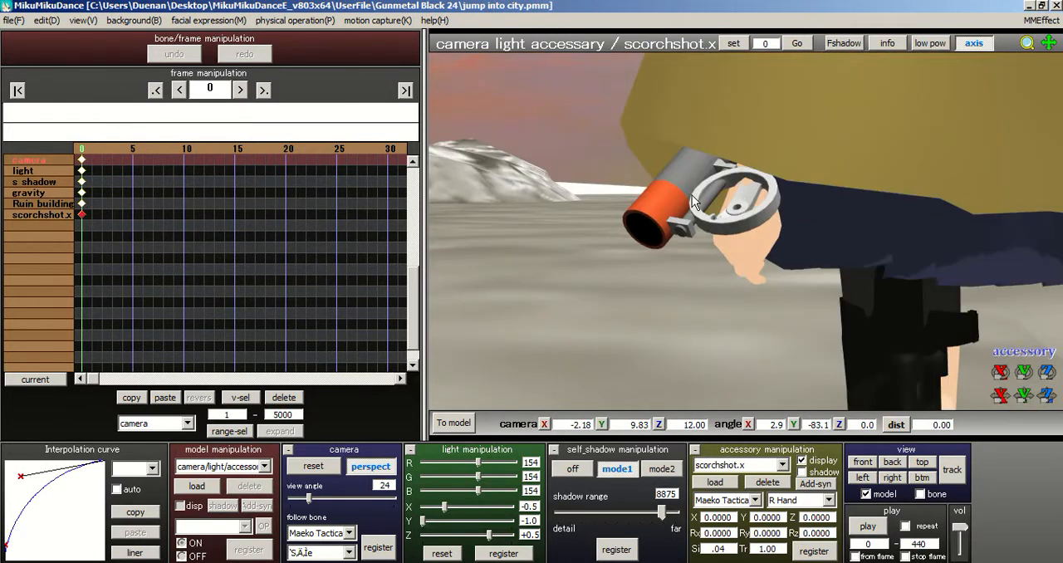
{"action": "left_click_drag", "start_coordinate": [1027, 374], "coordinate": [1001, 422]}
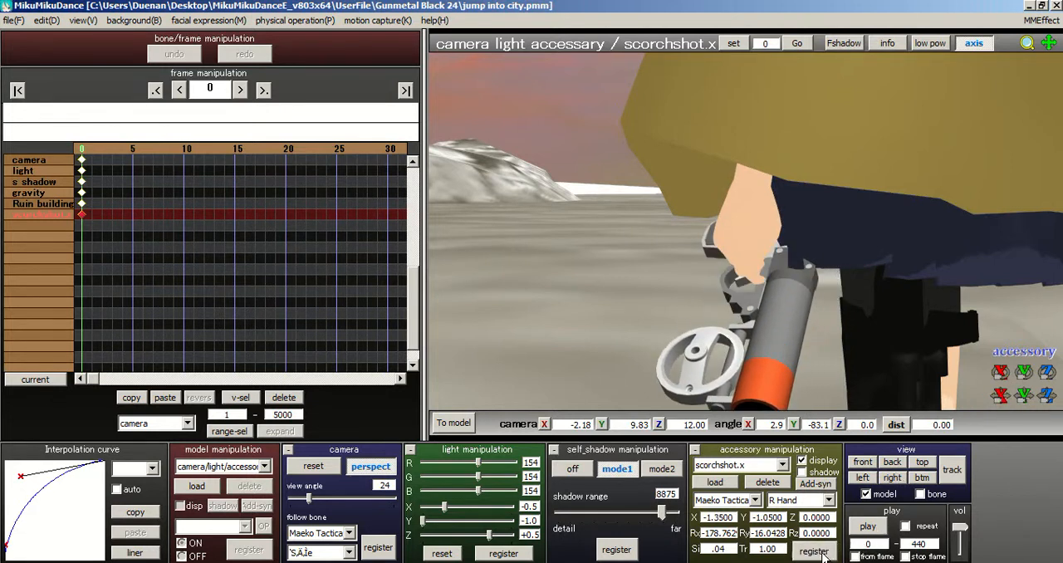
Step: Return to editing the Maeko Tactical cape model, reset her selected bones at frame 1 and register the pose there
{"action": "left_click", "coordinate": [470, 426]}
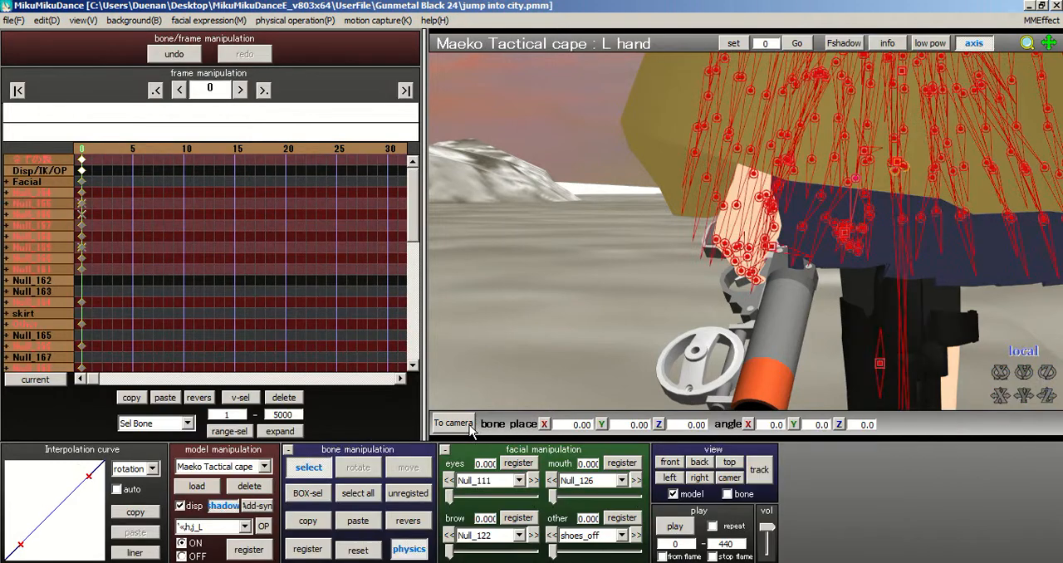
{"action": "left_click", "coordinate": [94, 154]}
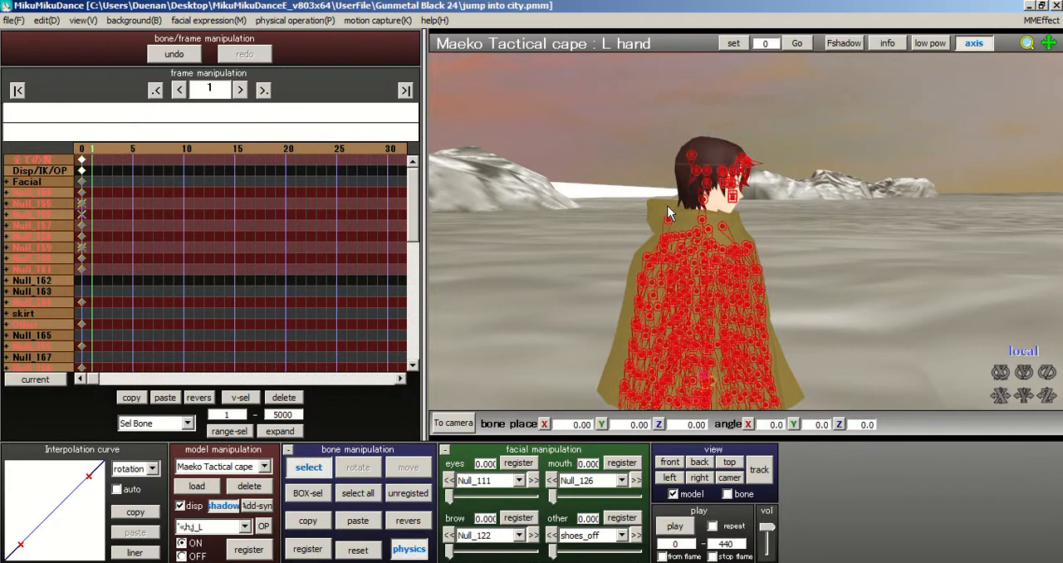
{"action": "right_click_drag", "start_coordinate": [668, 206], "coordinate": [651, 283]}
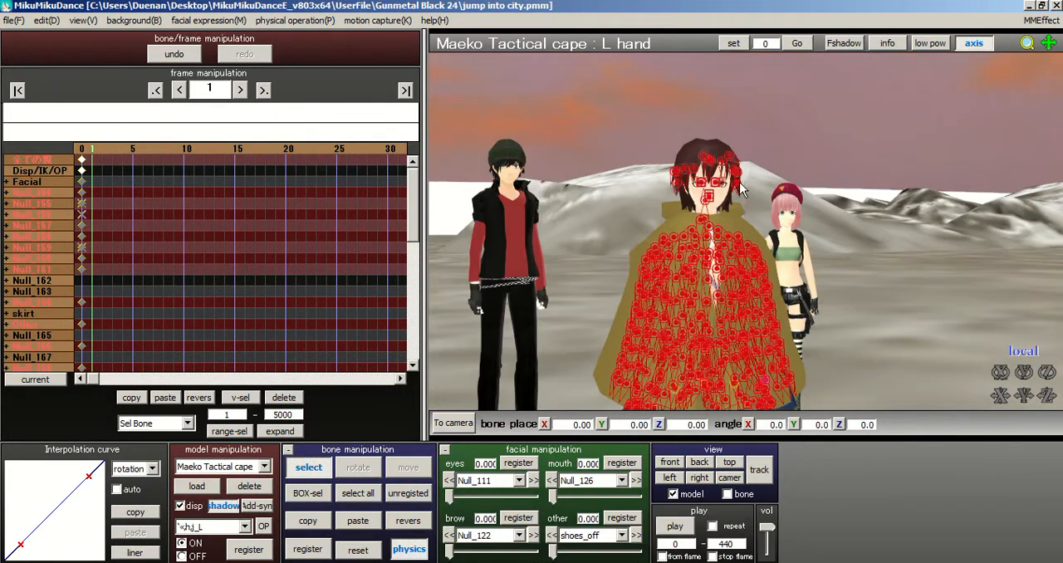
{"action": "middle_click_drag", "start_coordinate": [741, 184], "coordinate": [737, 112]}
{"action": "scroll", "coordinate": [741, 184], "scroll_direction": "down", "scroll_amount": 3}
{"action": "right_click_drag", "start_coordinate": [741, 264], "coordinate": [602, 268]}
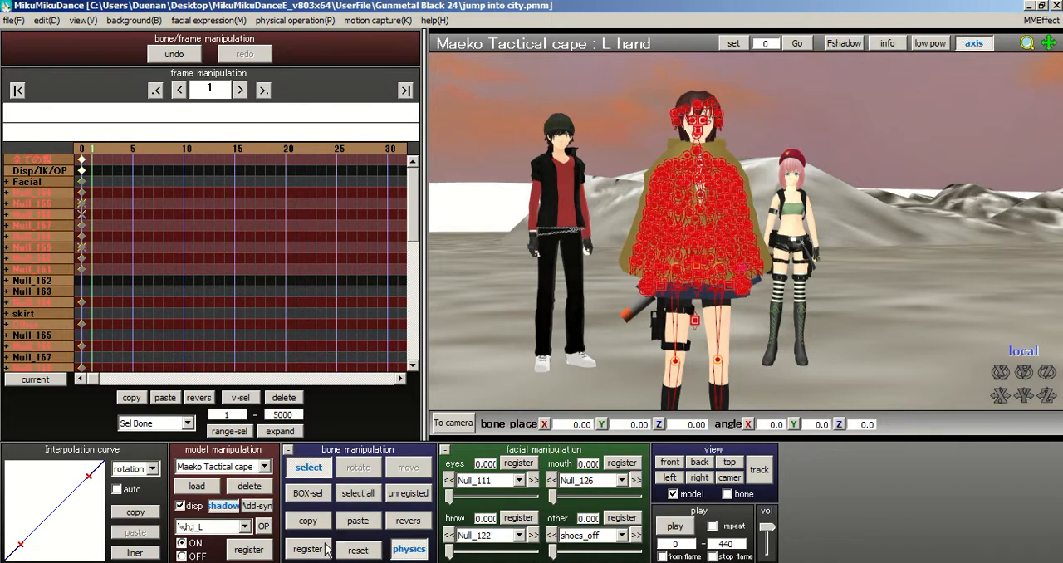
{"action": "left_click", "coordinate": [360, 552]}
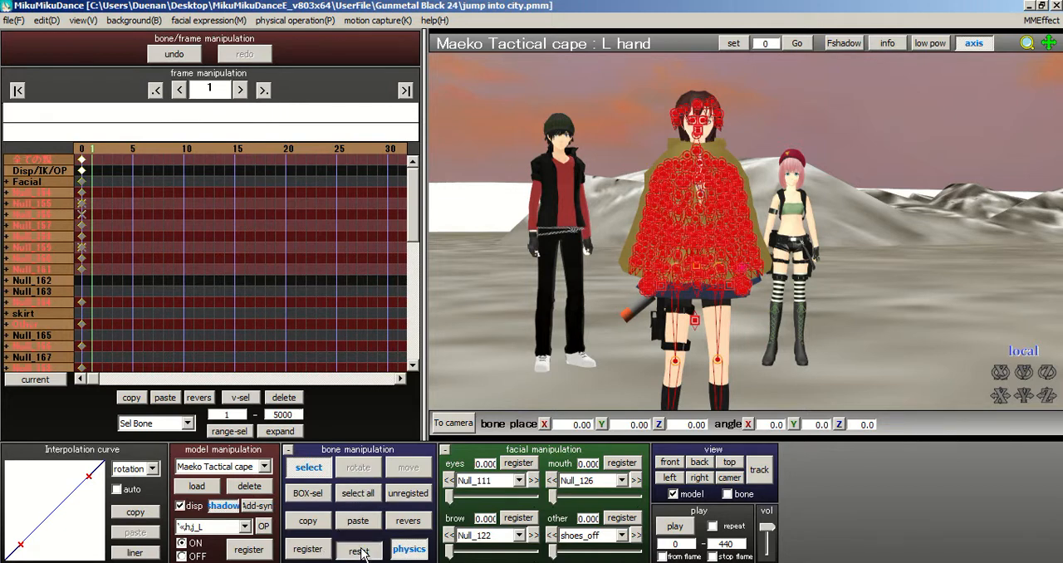
{"action": "left_click", "coordinate": [319, 552]}
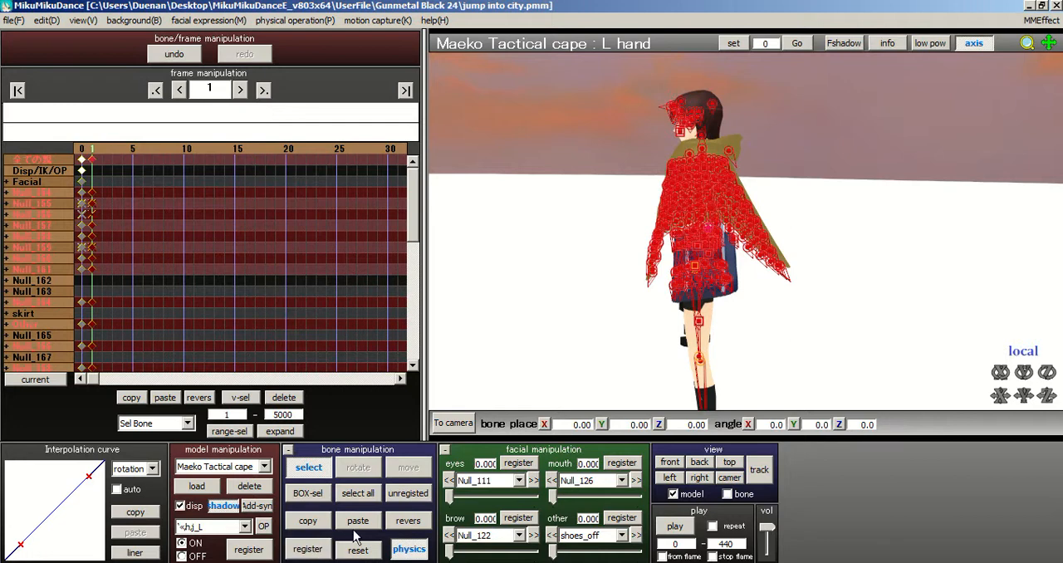
Step: Switch back to camera and accessory editing and bring the gun at her outstretched right hand into close view
{"action": "right_click_drag", "start_coordinate": [715, 327], "coordinate": [775, 324]}
{"action": "scroll", "coordinate": [751, 281], "scroll_direction": "down", "scroll_amount": 2}
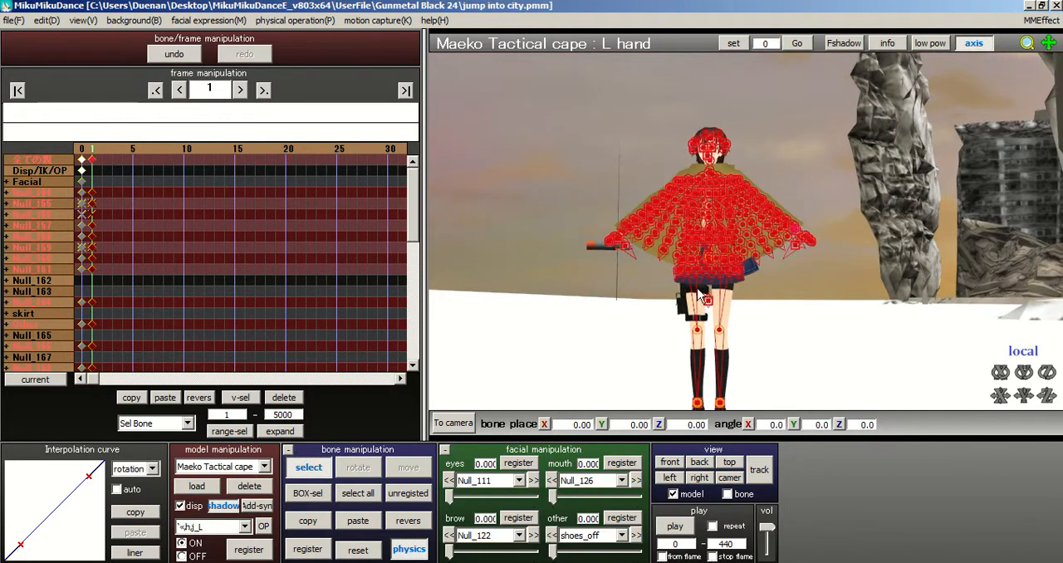
{"action": "scroll", "coordinate": [687, 243], "scroll_direction": "up", "scroll_amount": 4}
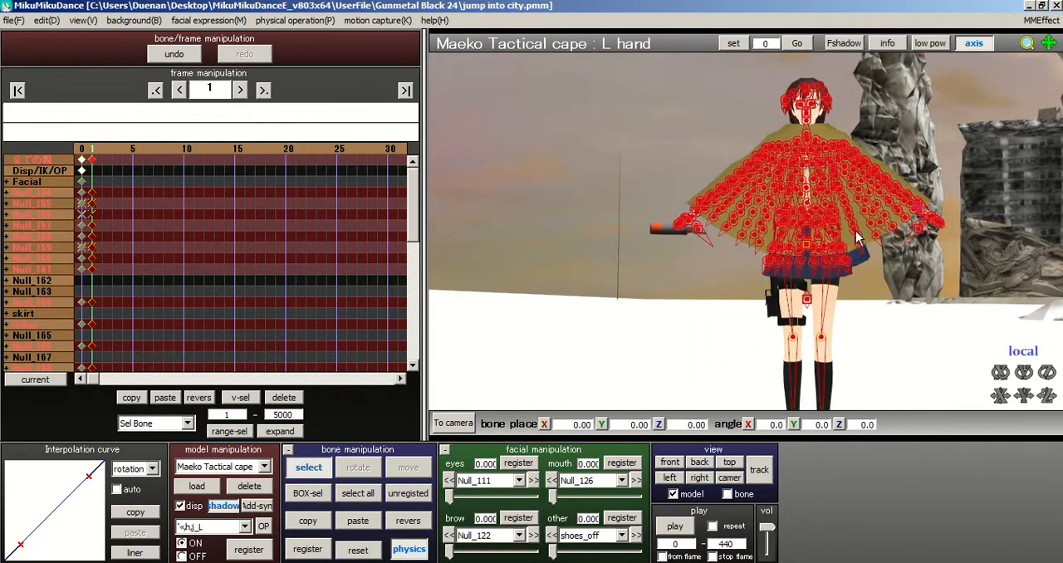
{"action": "scroll", "coordinate": [687, 244], "scroll_direction": "up", "scroll_amount": 3}
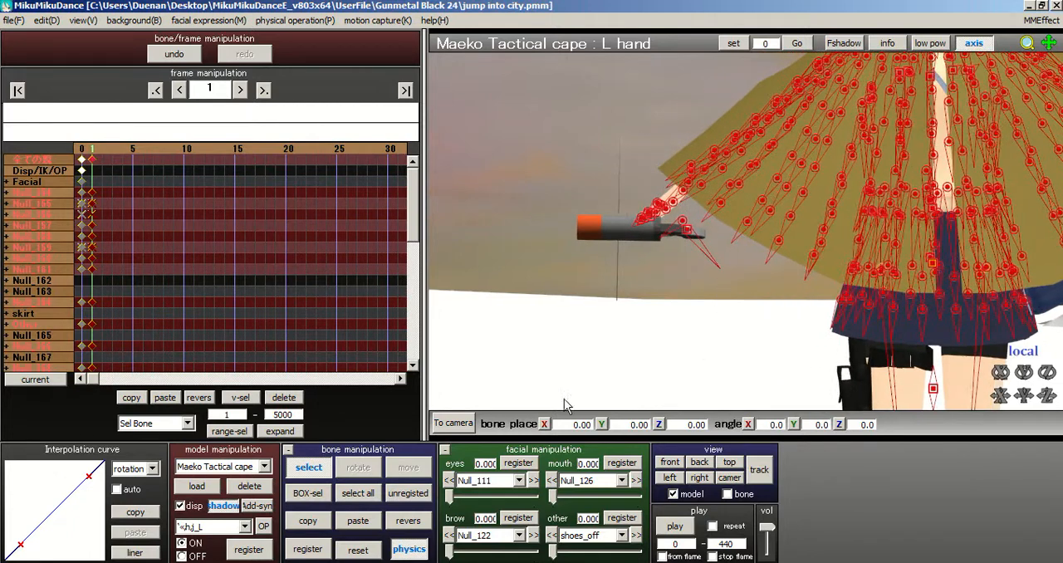
{"action": "left_click", "coordinate": [454, 424]}
{"action": "right_click_drag", "start_coordinate": [656, 300], "coordinate": [673, 321]}
{"action": "scroll", "coordinate": [673, 321], "scroll_direction": "up", "scroll_amount": 5}
{"action": "scroll", "coordinate": [750, 164], "scroll_direction": "up", "scroll_amount": 10}
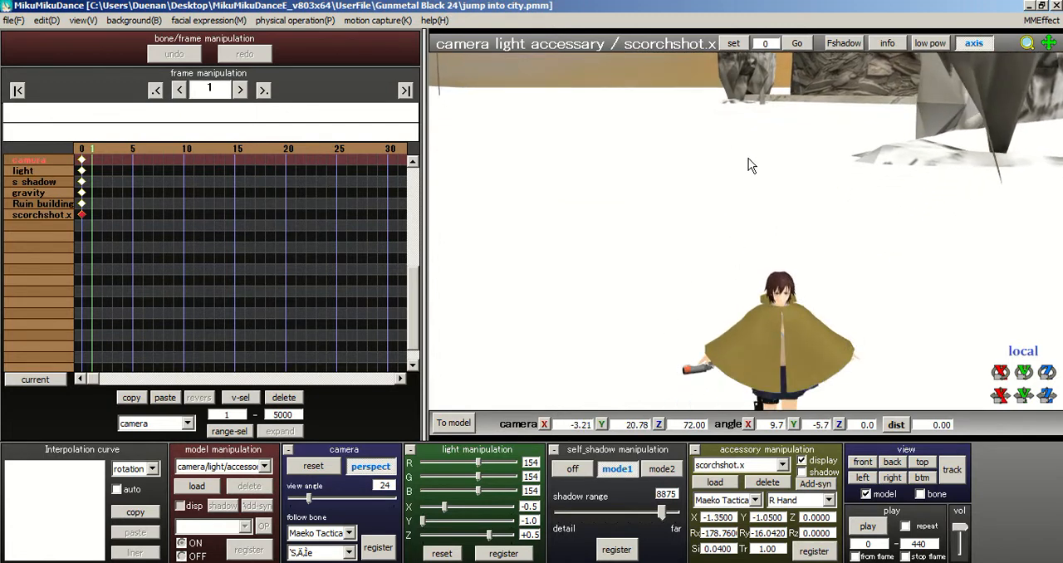
{"action": "scroll", "coordinate": [750, 162], "scroll_direction": "up", "scroll_amount": 6}
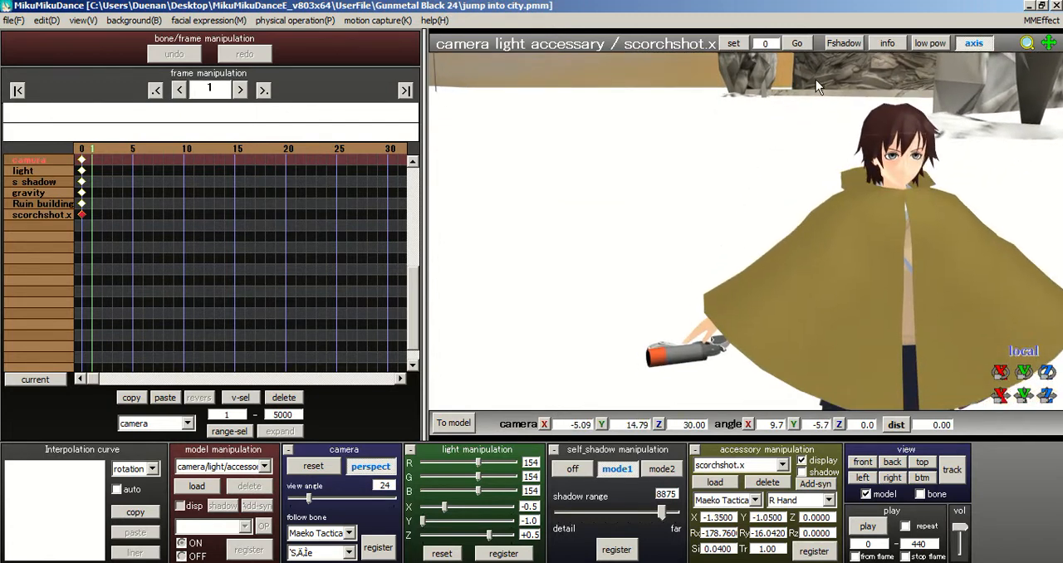
{"action": "scroll", "coordinate": [739, 195], "scroll_direction": "up", "scroll_amount": 3}
{"action": "middle_click_drag", "start_coordinate": [745, 187], "coordinate": [967, 278]}
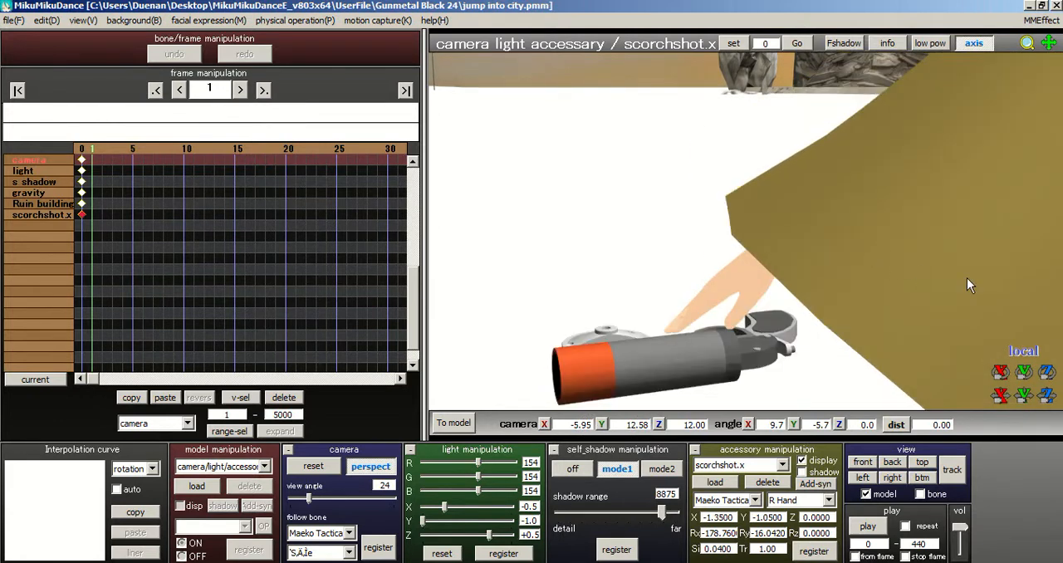
{"action": "right_click_drag", "start_coordinate": [874, 262], "coordinate": [874, 262]}
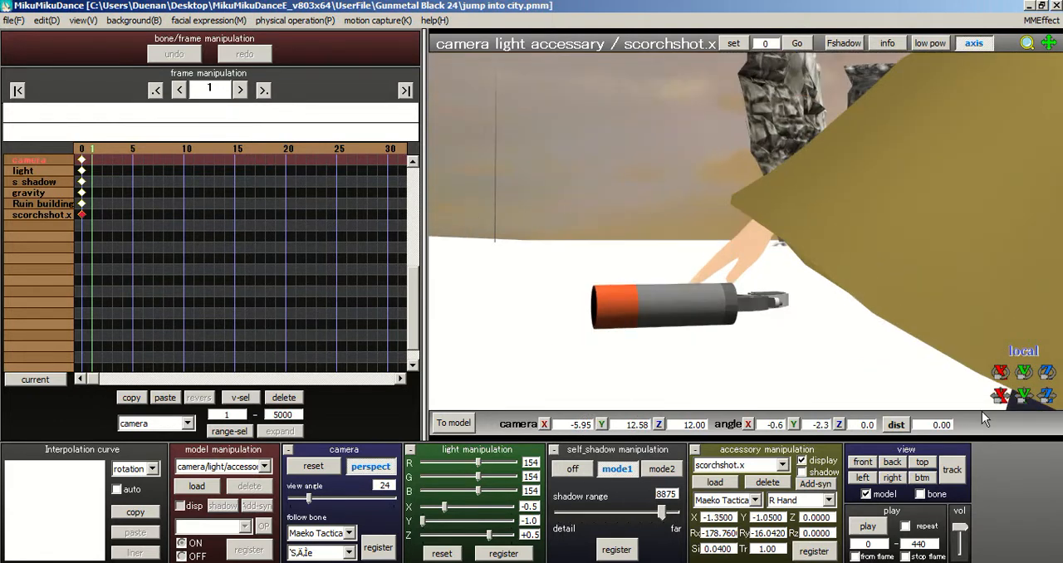
Step: Set the transform handles to accessory mode and adjust the gun to Y -1.2500, Ry -10.3124 and Rz -43.5448
{"action": "left_click", "coordinate": [1030, 352]}
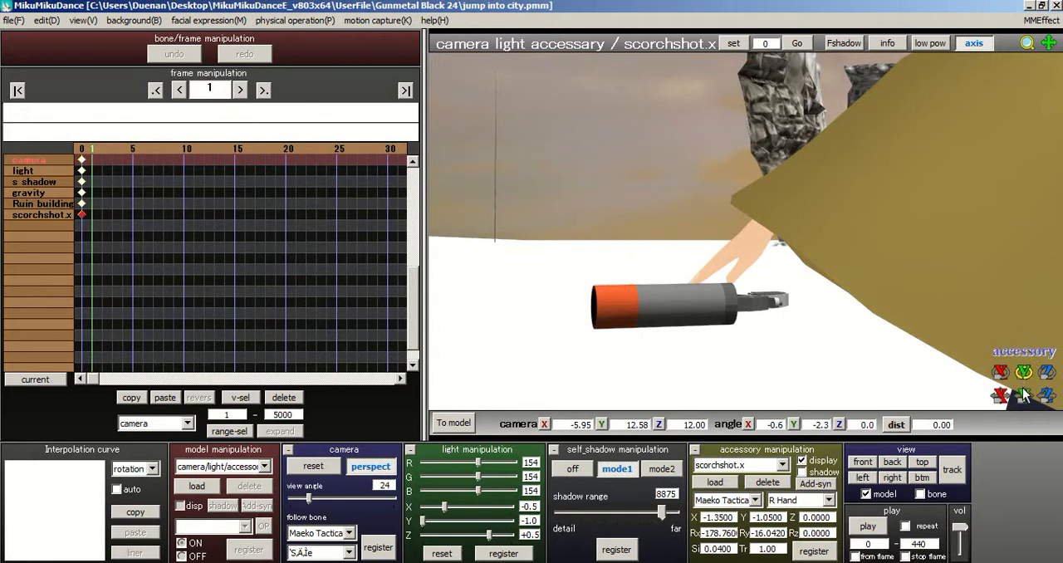
{"action": "left_click_drag", "start_coordinate": [1025, 396], "coordinate": [961, 407]}
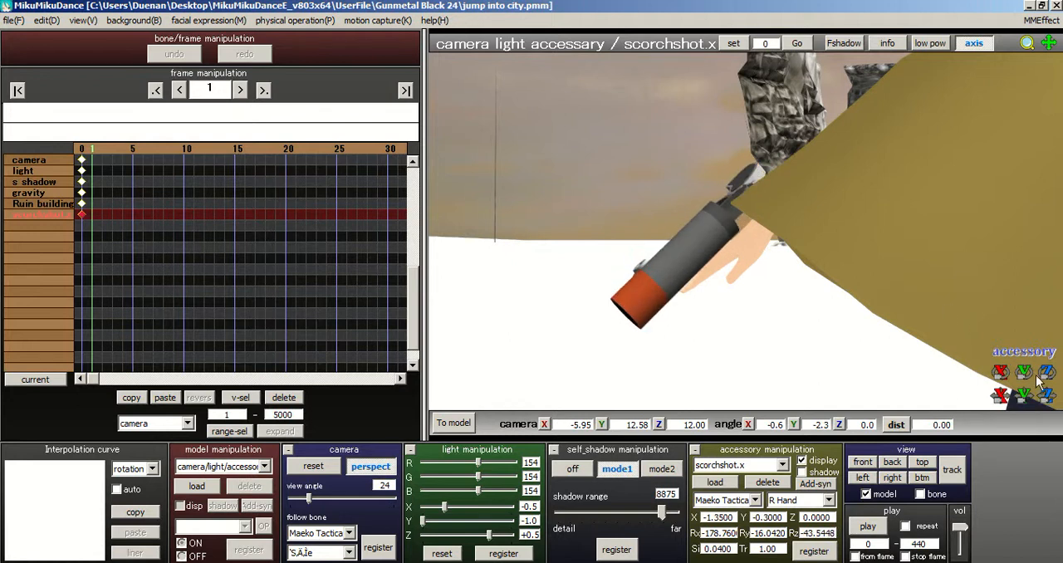
{"action": "left_click_drag", "start_coordinate": [1024, 372], "coordinate": [1024, 409]}
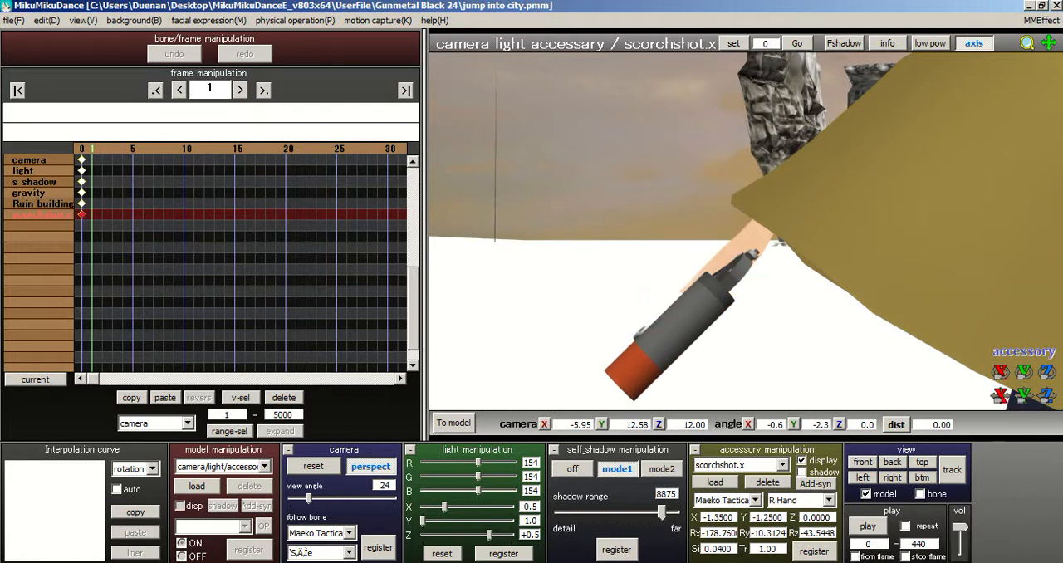
Step: View the right hand from the side and shift the gun to Z -0.2000
{"action": "right_click_drag", "start_coordinate": [882, 240], "coordinate": [984, 256]}
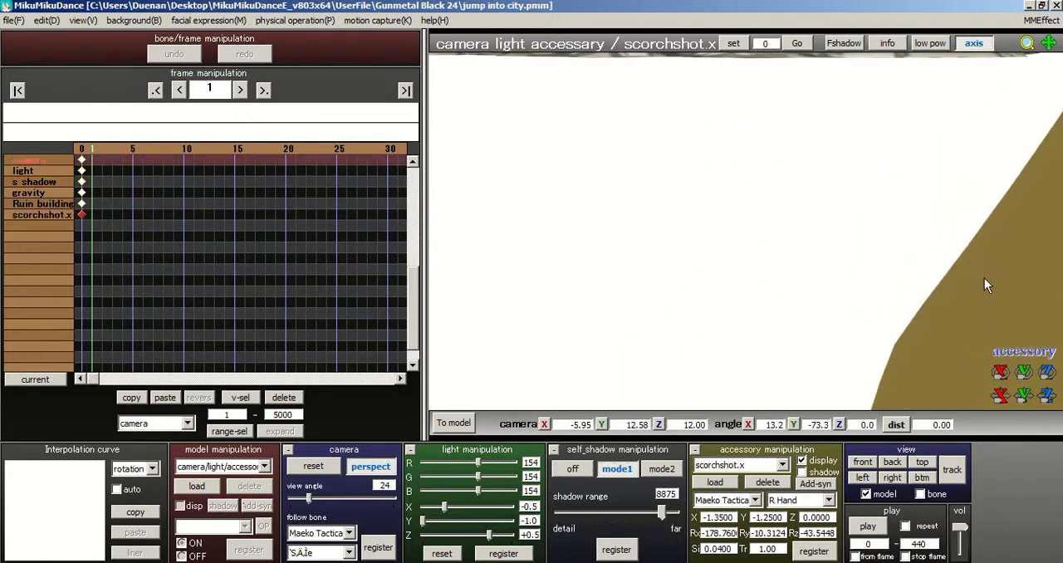
{"action": "scroll", "coordinate": [985, 279], "scroll_direction": "down", "scroll_amount": 3}
{"action": "middle_click_drag", "start_coordinate": [968, 278], "coordinate": [942, 238]}
{"action": "scroll", "coordinate": [1000, 311], "scroll_direction": "up", "scroll_amount": 1}
{"action": "middle_click_drag", "start_coordinate": [975, 296], "coordinate": [933, 311]}
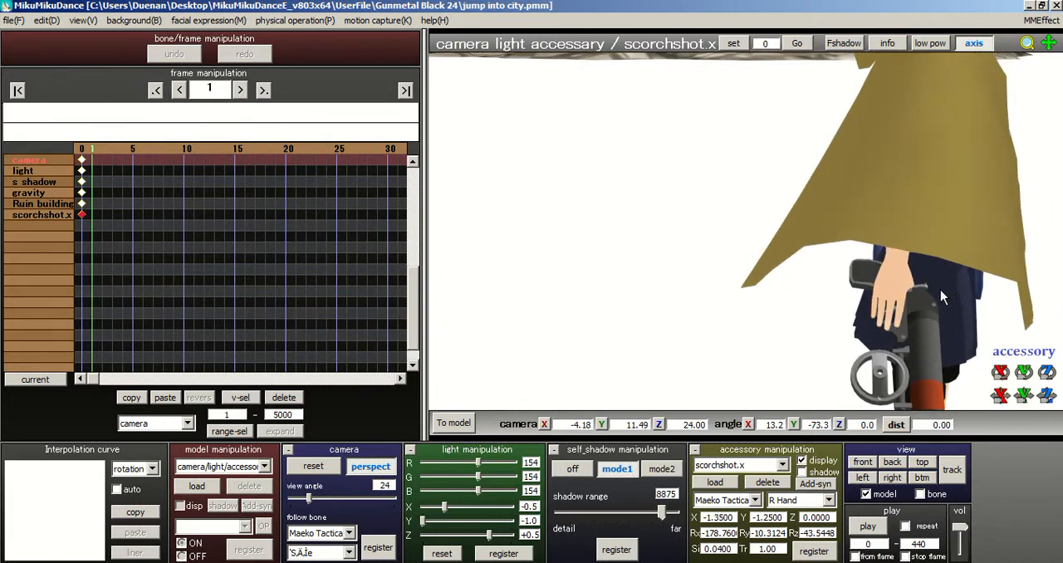
{"action": "right_click_drag", "start_coordinate": [975, 301], "coordinate": [985, 315]}
{"action": "scroll", "coordinate": [985, 315], "scroll_direction": "up", "scroll_amount": 1}
{"action": "middle_click_drag", "start_coordinate": [956, 279], "coordinate": [852, 98]}
{"action": "middle_click_drag", "start_coordinate": [944, 162], "coordinate": [899, 149]}
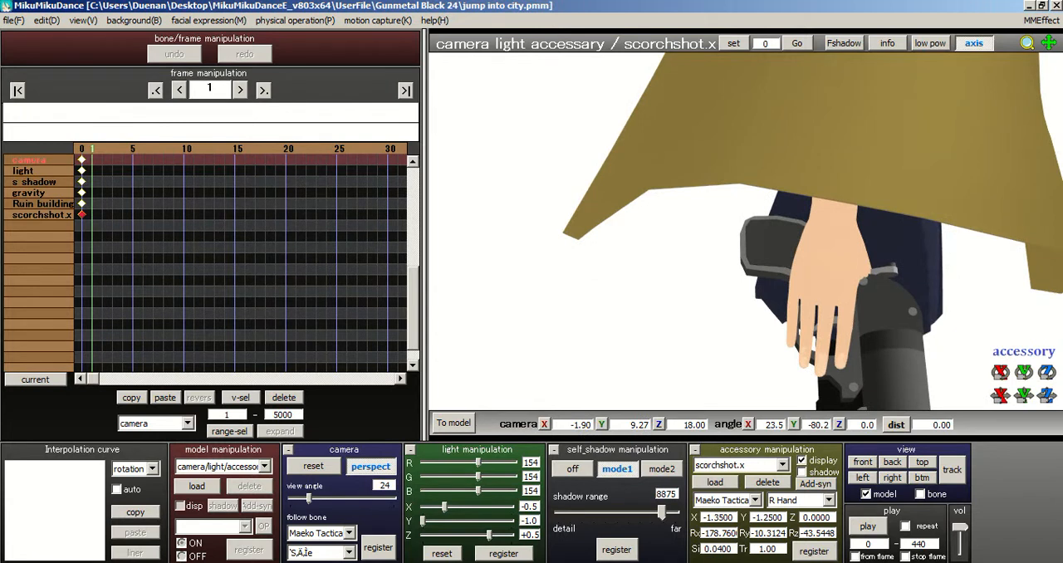
{"action": "left_click_drag", "start_coordinate": [1049, 397], "coordinate": [997, 412]}
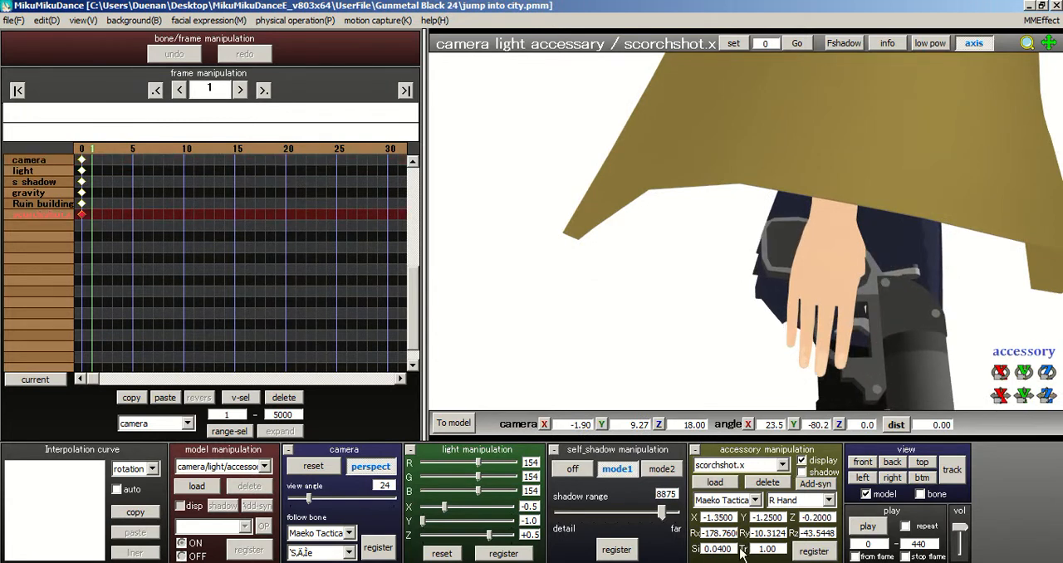
Step: Scale the gun down to 0.025 and reposition it at the hand to X -1.0000 and Y -1.2000
{"action": "key", "text": "BackSpace"}
{"action": "type", "text": "5"}
{"action": "key", "text": "Return"}
{"action": "middle_click_drag", "start_coordinate": [833, 301], "coordinate": [777, 244]}
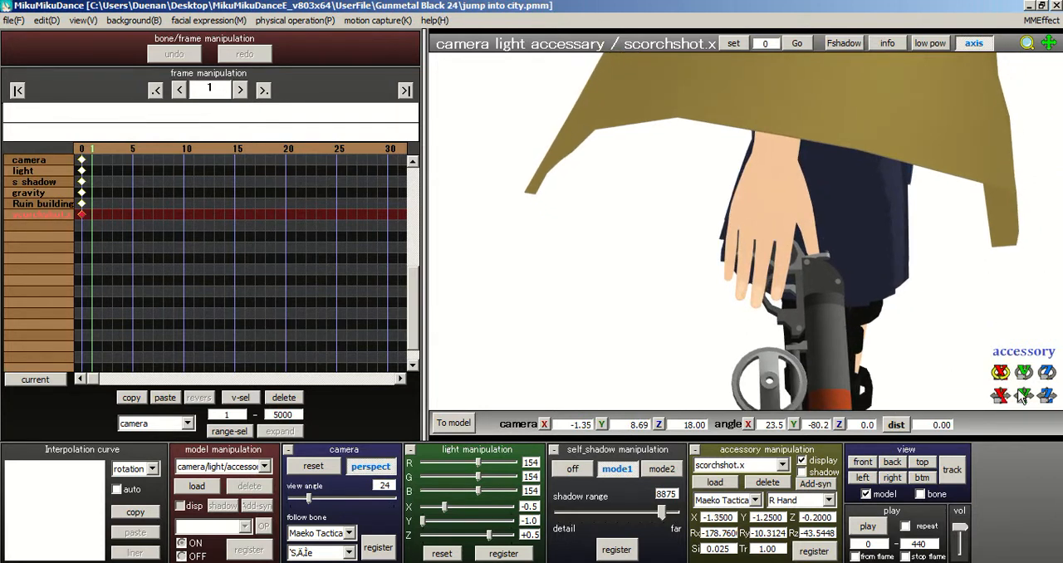
{"action": "left_click_drag", "start_coordinate": [1024, 397], "coordinate": [994, 396]}
{"action": "right_click_drag", "start_coordinate": [926, 335], "coordinate": [738, 201]}
{"action": "middle_click_drag", "start_coordinate": [738, 195], "coordinate": [955, 305]}
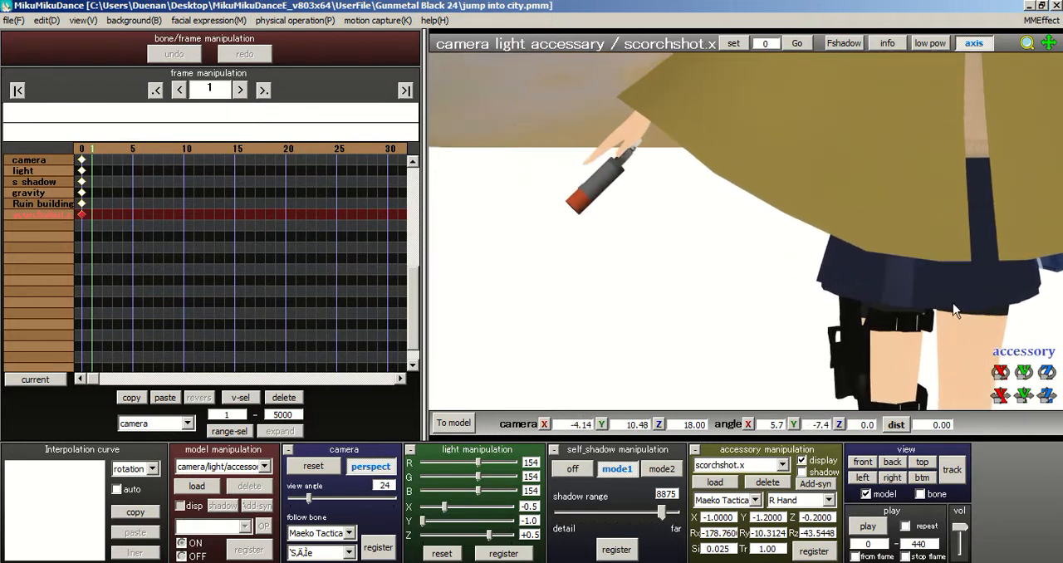
Step: Check the gun against the hand from behind and move it to Y -1.0000 and Z -0.8000
{"action": "scroll", "coordinate": [955, 305], "scroll_direction": "up", "scroll_amount": 4}
{"action": "middle_click_drag", "start_coordinate": [681, 211], "coordinate": [777, 334]}
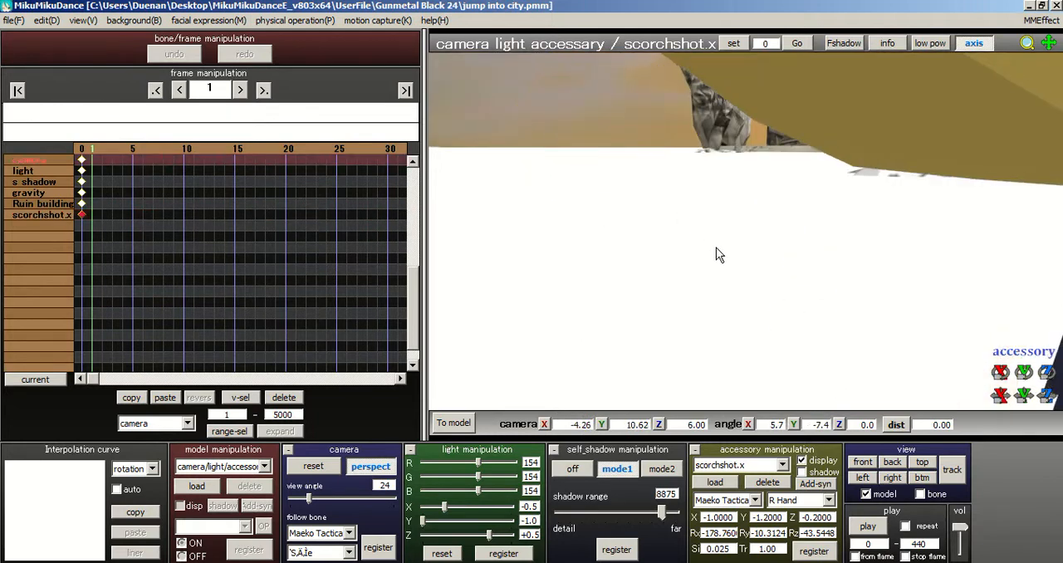
{"action": "scroll", "coordinate": [778, 333], "scroll_direction": "down", "scroll_amount": 2}
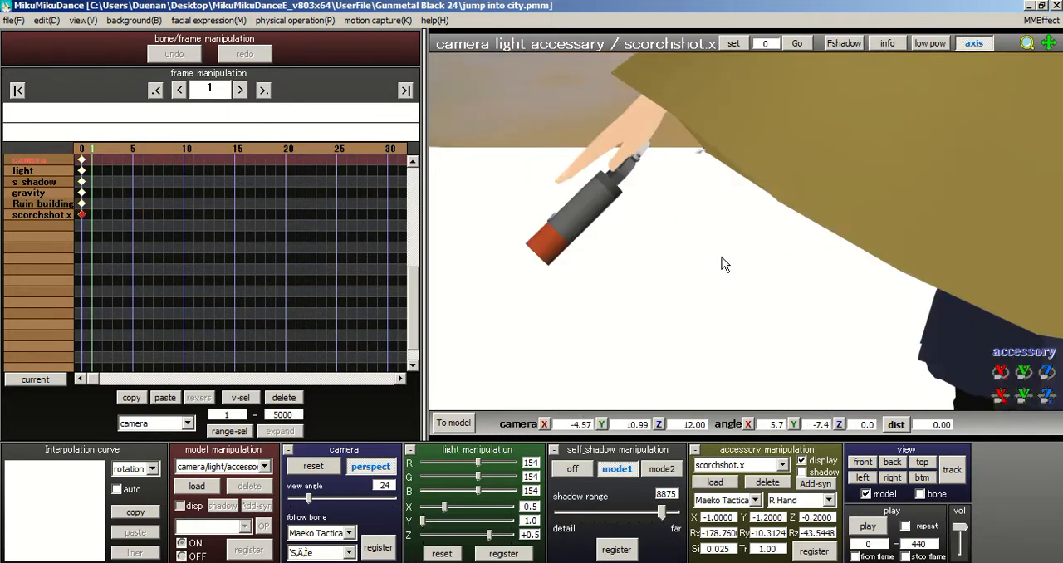
{"action": "middle_click_drag", "start_coordinate": [682, 247], "coordinate": [725, 267]}
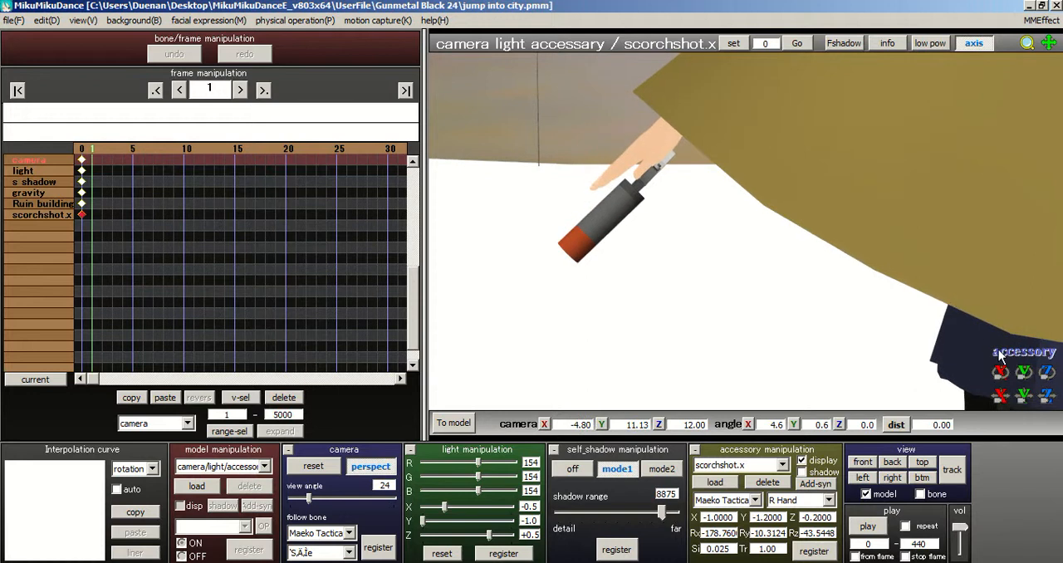
{"action": "left_click_drag", "start_coordinate": [1051, 399], "coordinate": [1025, 392]}
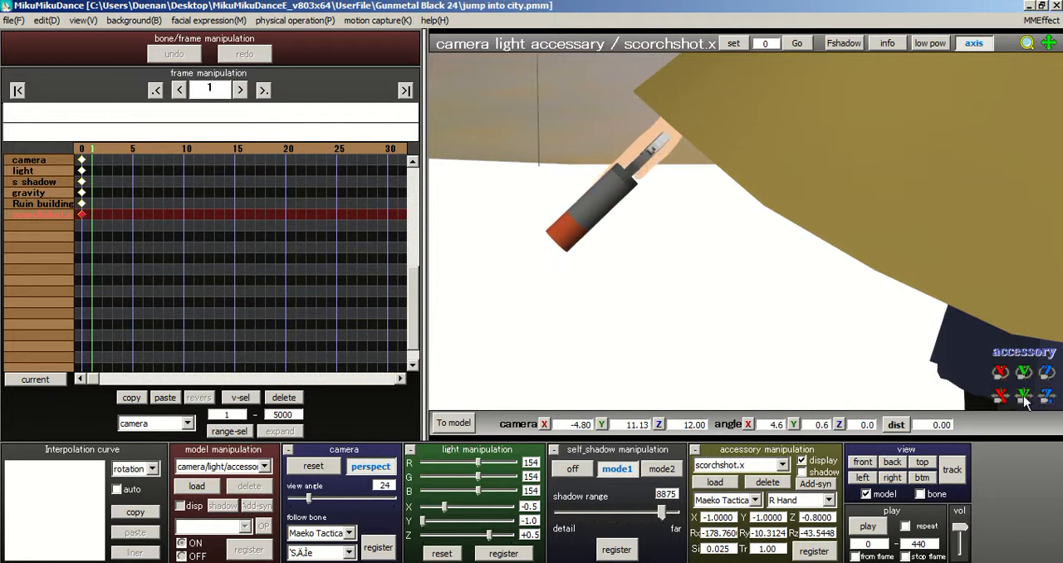
Step: Reposition the gun beside the palm to X -1.1000 and Z -0.1500, checking the fit from the side
{"action": "right_click_drag", "start_coordinate": [882, 263], "coordinate": [972, 273]}
{"action": "scroll", "coordinate": [972, 273], "scroll_direction": "down", "scroll_amount": 3}
{"action": "right_click_drag", "start_coordinate": [899, 256], "coordinate": [969, 260]}
{"action": "scroll", "coordinate": [953, 250], "scroll_direction": "up", "scroll_amount": 1}
{"action": "middle_click_drag", "start_coordinate": [953, 250], "coordinate": [882, 269]}
{"action": "scroll", "coordinate": [882, 268], "scroll_direction": "up", "scroll_amount": 1}
{"action": "left_click_drag", "start_coordinate": [1001, 396], "coordinate": [1048, 384]}
{"action": "right_click_drag", "start_coordinate": [891, 248], "coordinate": [764, 235]}
{"action": "left_click_drag", "start_coordinate": [1000, 396], "coordinate": [542, 152]}
{"action": "mouse_move", "coordinate": [650, 165]}
{"action": "right_mouse_down"}
{"action": "mouse_move", "coordinate": [693, 166]}
{"action": "mouse_move", "coordinate": [652, 165]}
{"action": "right_mouse_up"}
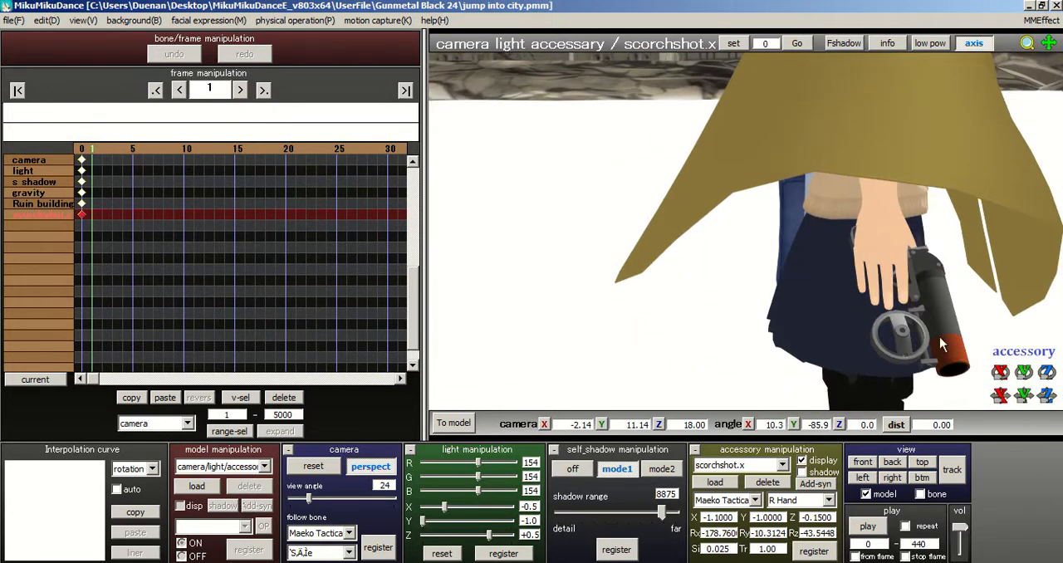
Step: Turn the gun to Ry 3.4386, move it to Z -0.0500 and register the accessory at frame 1
{"action": "left_click_drag", "start_coordinate": [1023, 372], "coordinate": [1055, 396]}
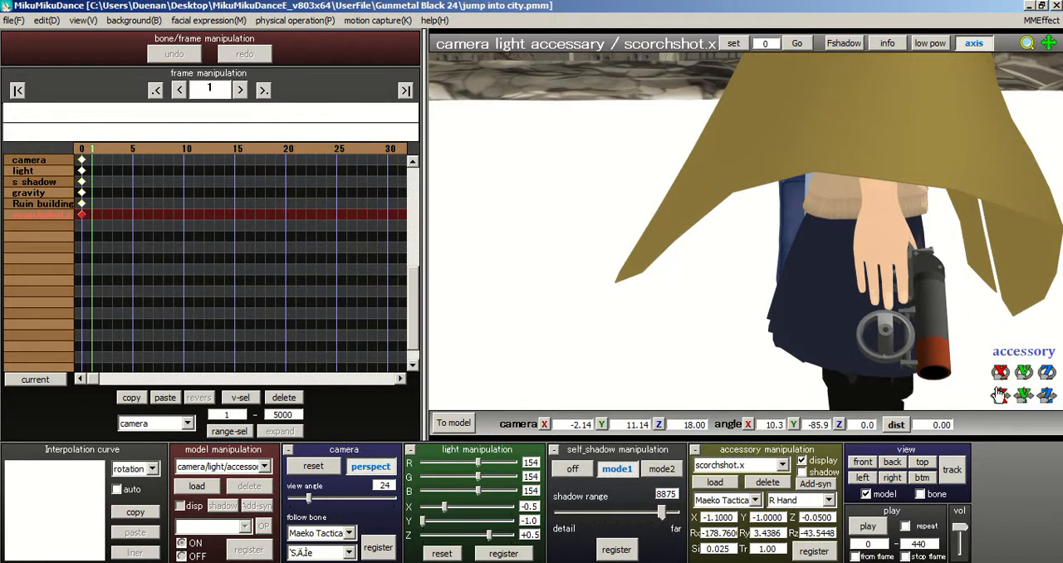
{"action": "right_click_drag", "start_coordinate": [827, 241], "coordinate": [786, 229]}
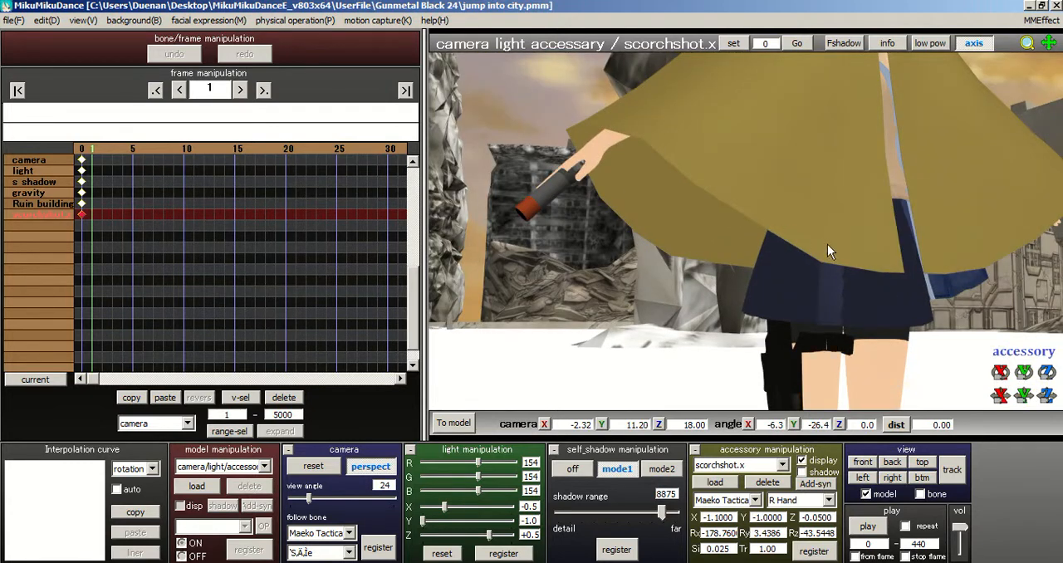
{"action": "middle_click_drag", "start_coordinate": [827, 251], "coordinate": [839, 266]}
{"action": "left_click", "coordinate": [830, 551]}
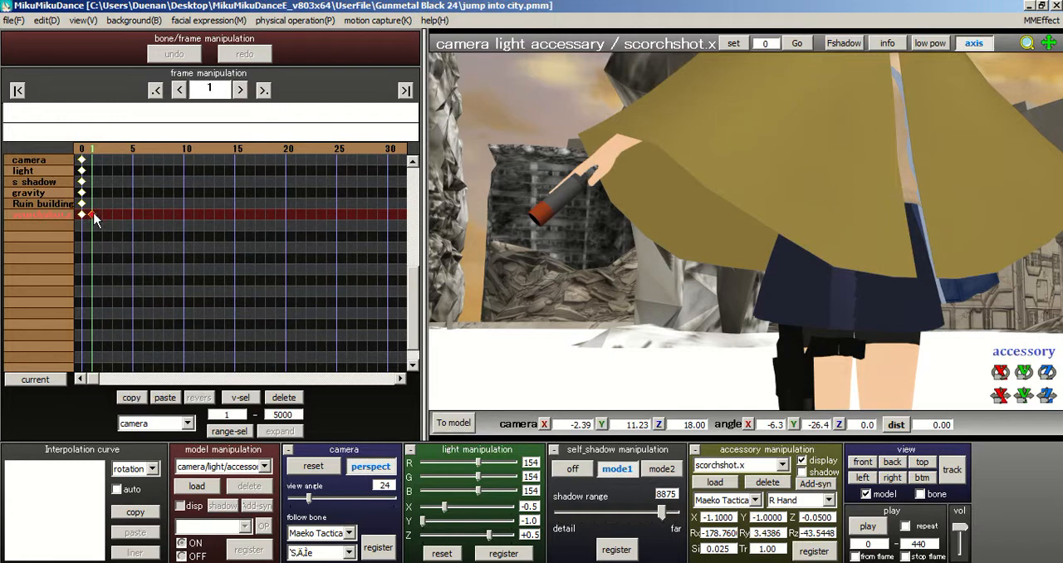
Step: Paste the gun's registered keyframe at frame 0 and delete its keyframe at frame 1
{"action": "left_click", "coordinate": [83, 150]}
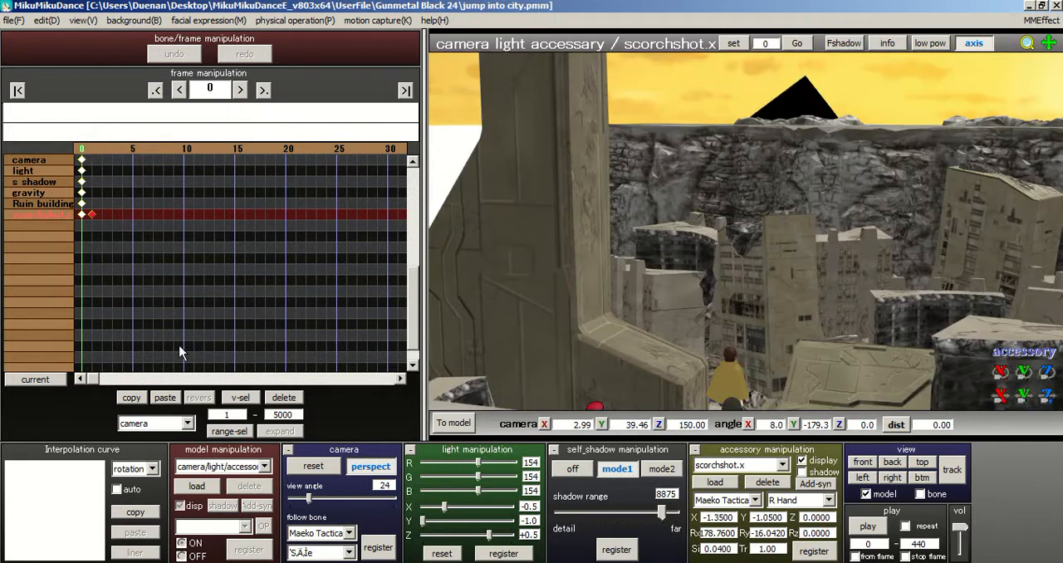
{"action": "left_click", "coordinate": [175, 398]}
{"action": "left_click", "coordinate": [92, 214]}
{"action": "left_click", "coordinate": [283, 398]}
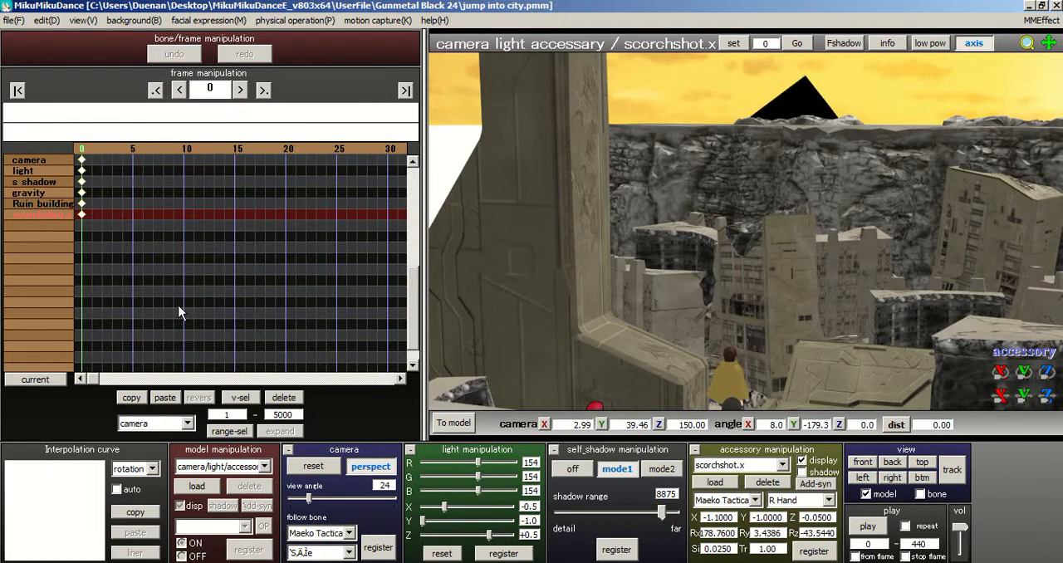
Step: Switch to editing the caped model and examine the gun in the right hand up close with the bones shown
{"action": "left_click", "coordinate": [465, 422]}
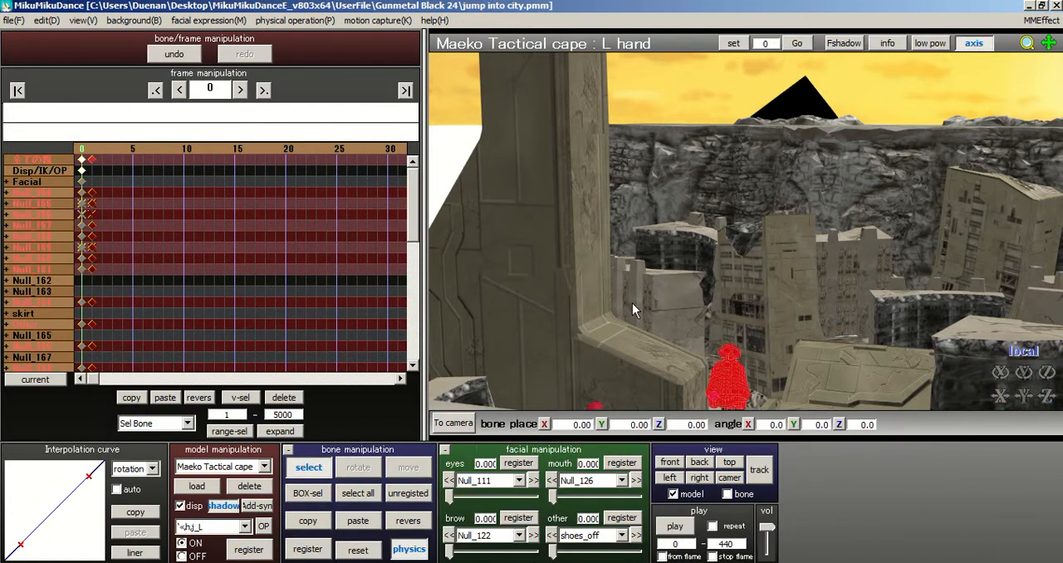
{"action": "right_click_drag", "start_coordinate": [646, 293], "coordinate": [440, 259]}
{"action": "middle_click_drag", "start_coordinate": [777, 196], "coordinate": [748, 2]}
{"action": "scroll", "coordinate": [811, 237], "scroll_direction": "up", "scroll_amount": 5}
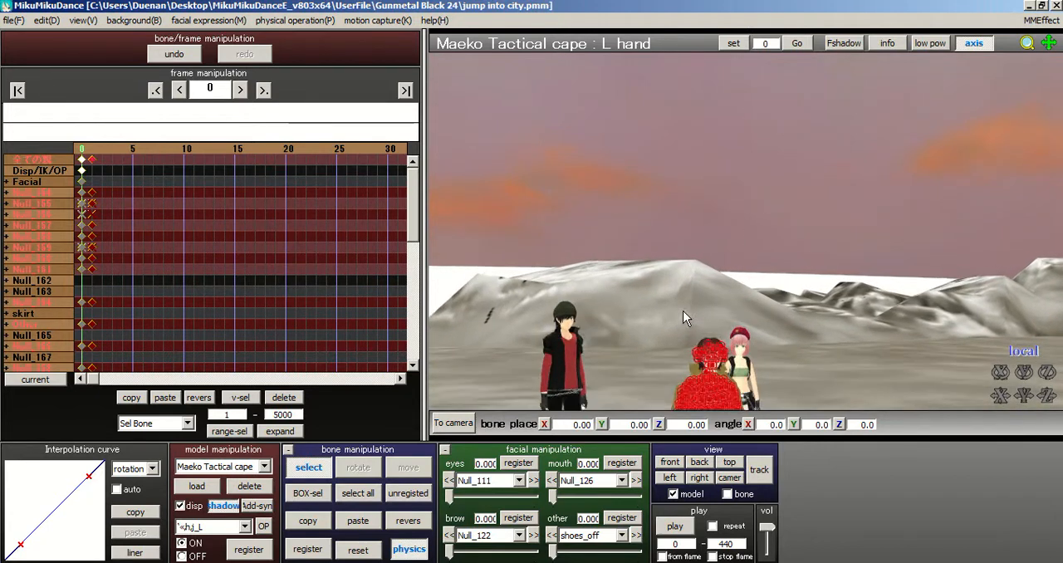
{"action": "scroll", "coordinate": [827, 193], "scroll_direction": "up", "scroll_amount": 6}
{"action": "middle_click_drag", "start_coordinate": [725, 274], "coordinate": [754, 30]}
{"action": "scroll", "coordinate": [767, 177], "scroll_direction": "up", "scroll_amount": 2}
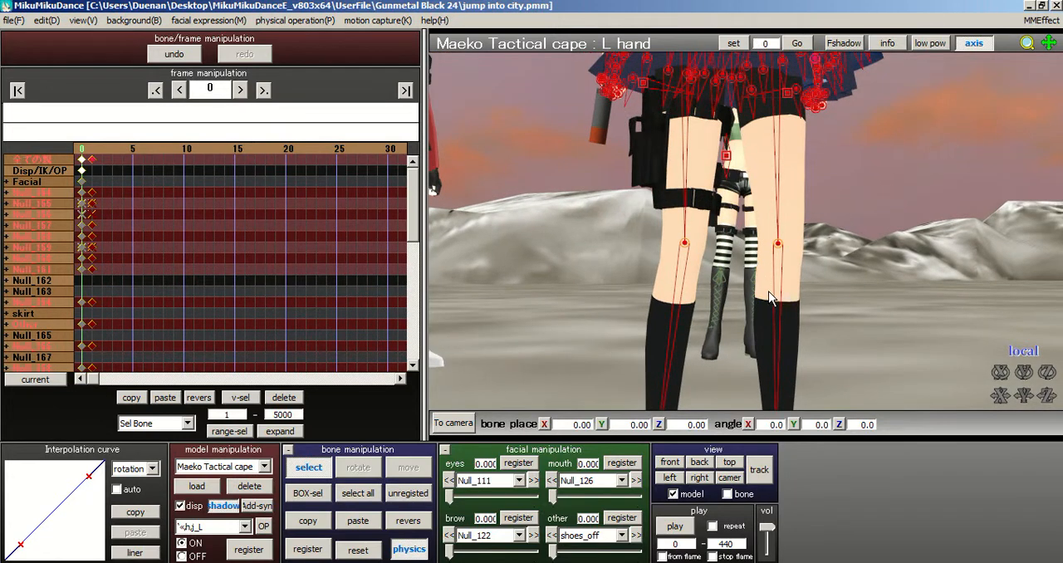
{"action": "middle_click_drag", "start_coordinate": [768, 293], "coordinate": [810, 407]}
{"action": "scroll", "coordinate": [835, 294], "scroll_direction": "up", "scroll_amount": 3}
{"action": "mouse_move", "coordinate": [836, 294]}
{"action": "right_mouse_down"}
{"action": "mouse_move", "coordinate": [865, 299]}
{"action": "mouse_move", "coordinate": [837, 301]}
{"action": "right_mouse_up"}
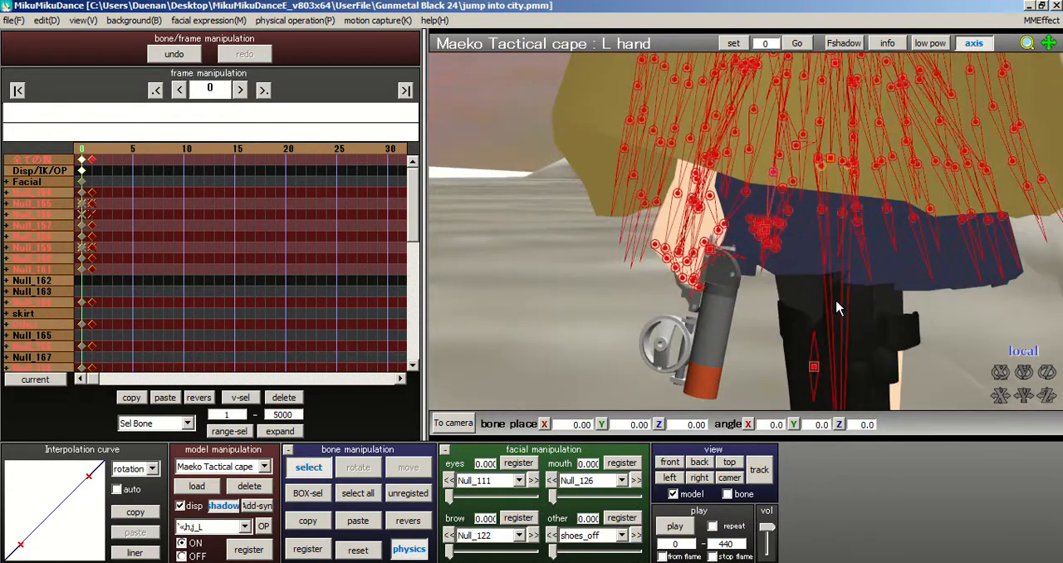
{"action": "mouse_move", "coordinate": [755, 283]}
{"action": "right_mouse_down"}
{"action": "mouse_move", "coordinate": [771, 278]}
{"action": "mouse_move", "coordinate": [757, 277]}
{"action": "right_mouse_up"}
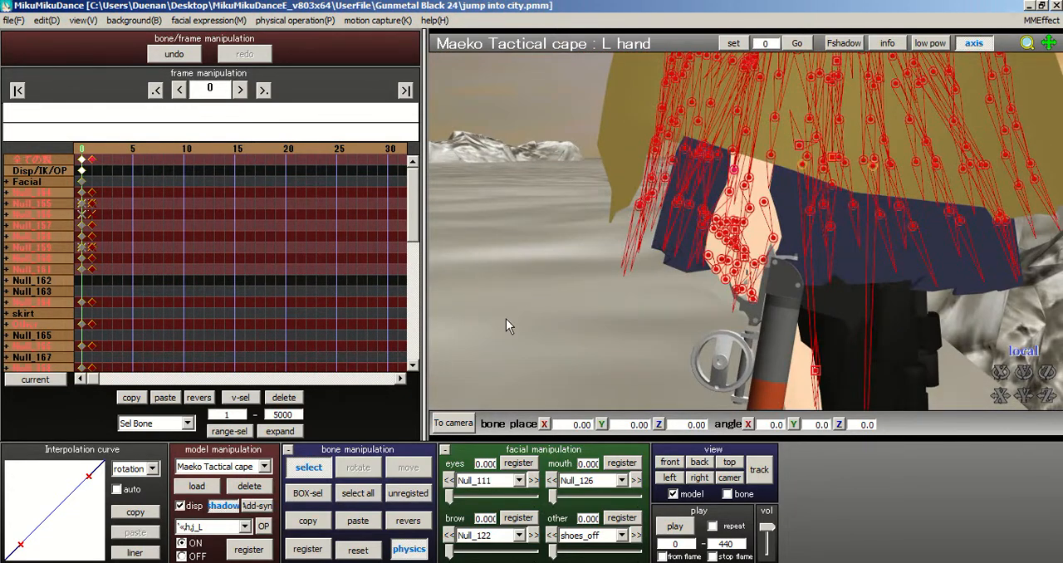
Step: Return to camera and accessory editing, check the gun from behind the caped model and register it at frame 0
{"action": "left_click", "coordinate": [451, 422]}
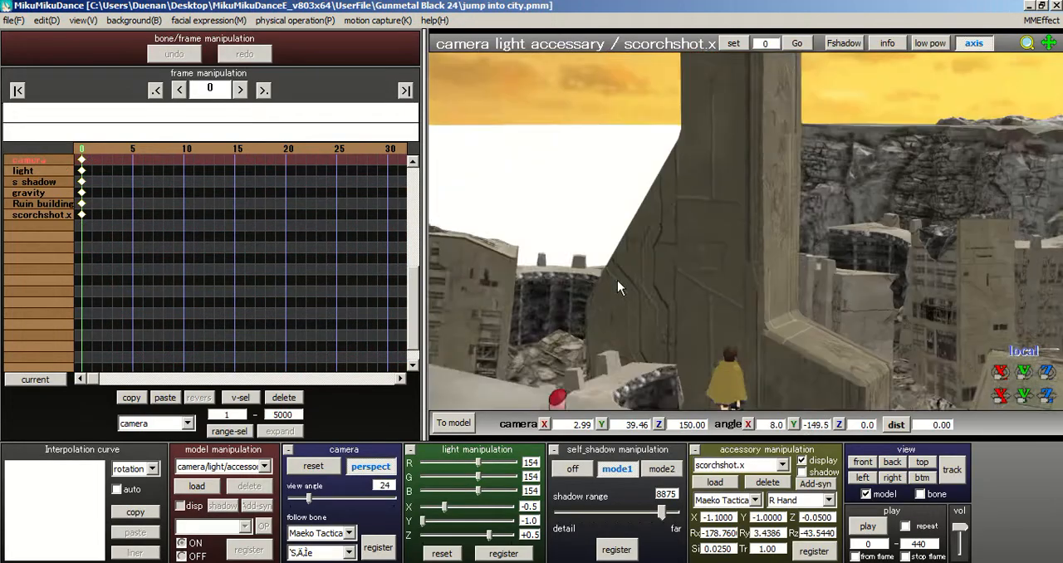
{"action": "right_click_drag", "start_coordinate": [617, 280], "coordinate": [730, 349]}
{"action": "middle_click_drag", "start_coordinate": [730, 349], "coordinate": [780, 221]}
{"action": "scroll", "coordinate": [751, 236], "scroll_direction": "up", "scroll_amount": 11}
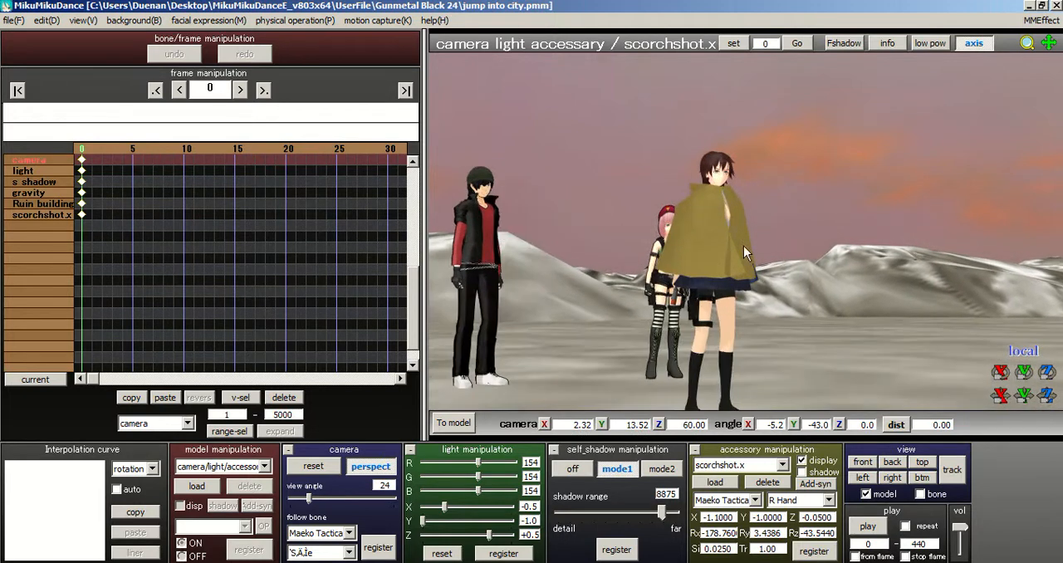
{"action": "scroll", "coordinate": [780, 221], "scroll_direction": "up", "scroll_amount": 7}
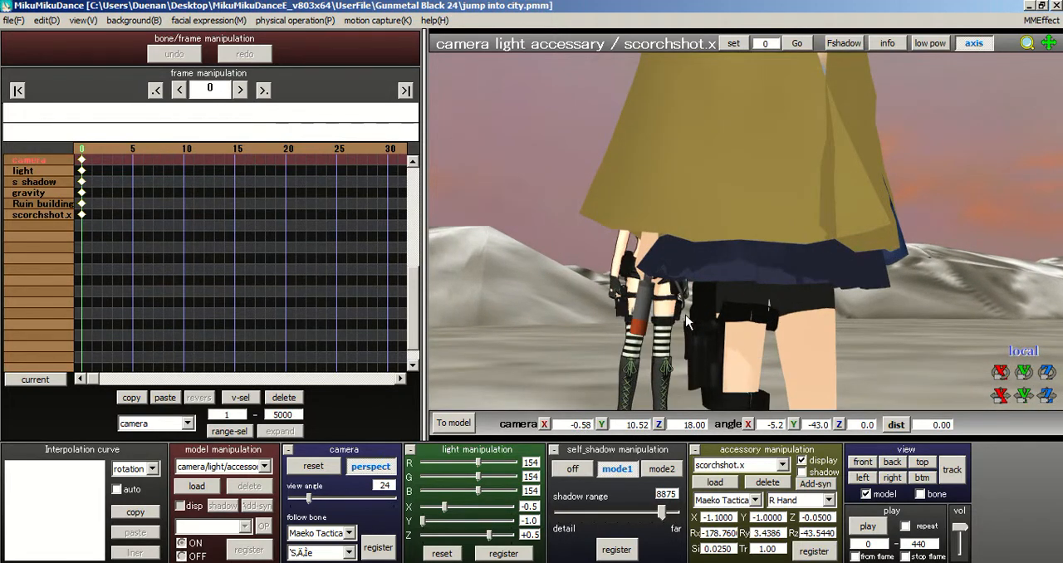
{"action": "right_click_drag", "start_coordinate": [704, 327], "coordinate": [822, 402]}
{"action": "scroll", "coordinate": [718, 349], "scroll_direction": "up", "scroll_amount": 1}
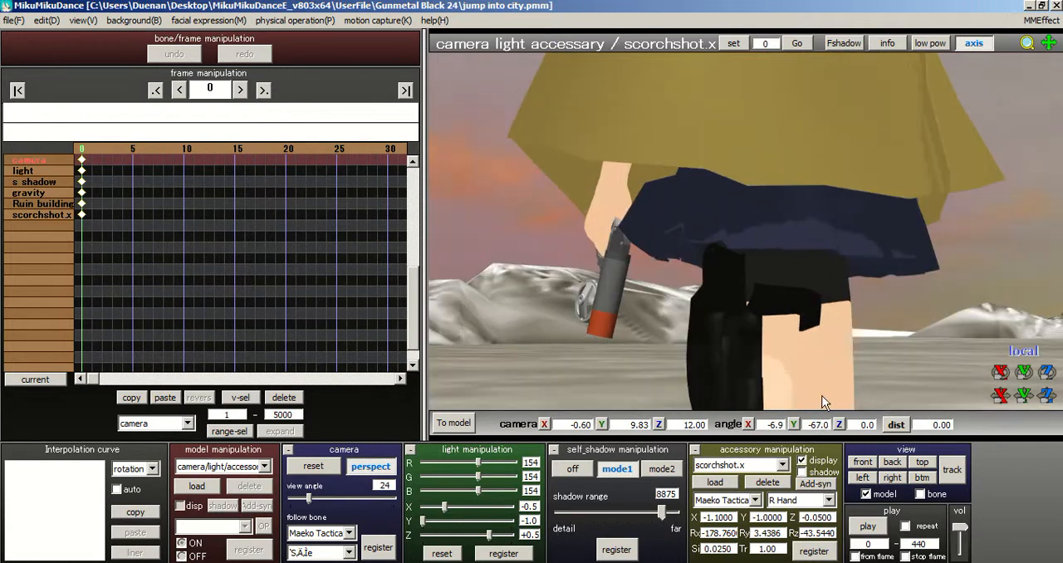
{"action": "left_click", "coordinate": [814, 551]}
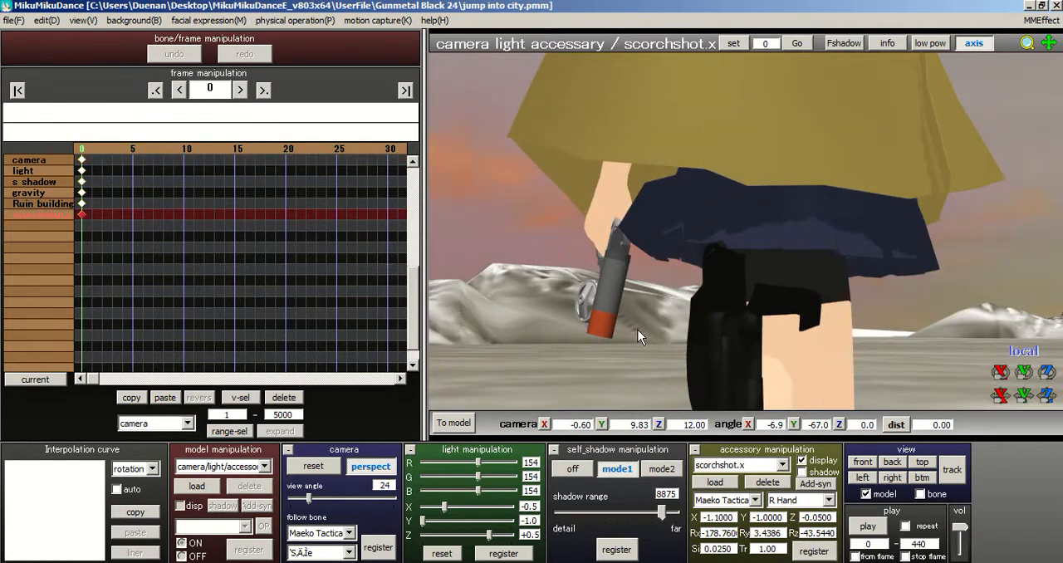
Step: Turn off the gun's display, comparing the right hand with and without it from behind and from the side
{"action": "left_click", "coordinate": [802, 462]}
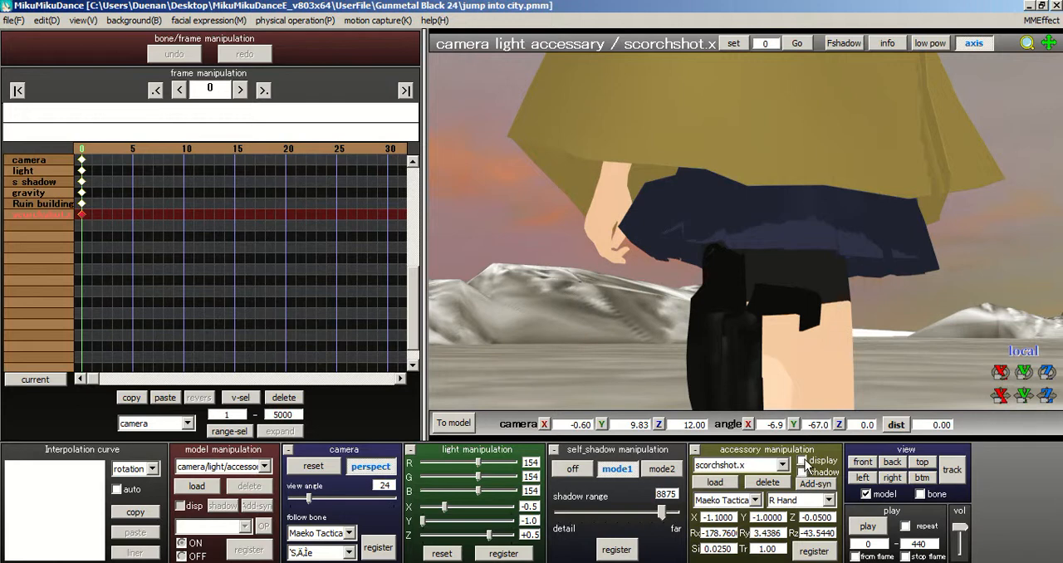
{"action": "right_click_drag", "start_coordinate": [800, 314], "coordinate": [796, 491]}
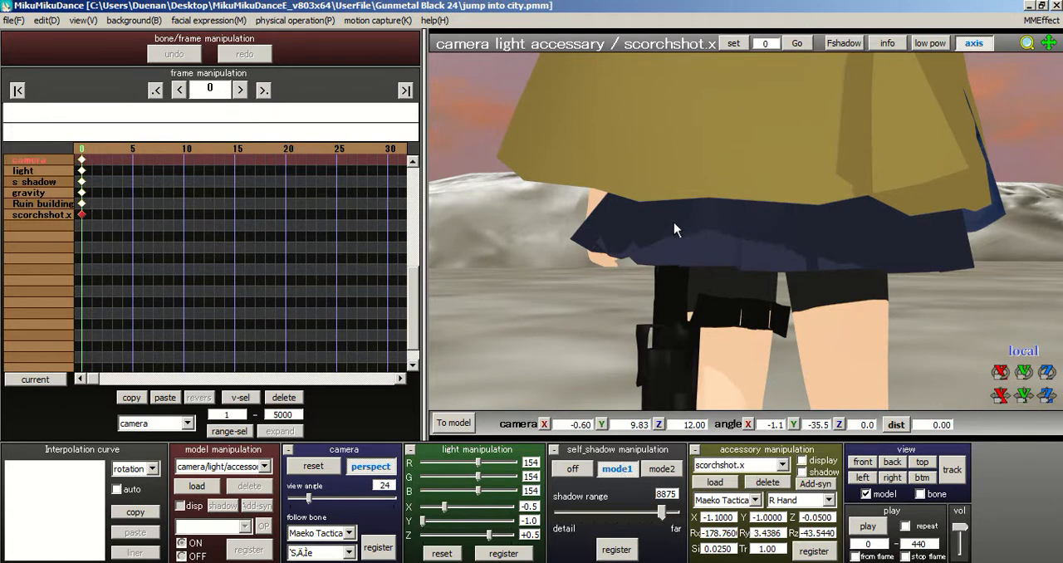
{"action": "right_click_drag", "start_coordinate": [729, 208], "coordinate": [771, 209]}
{"action": "left_click", "coordinate": [801, 461]}
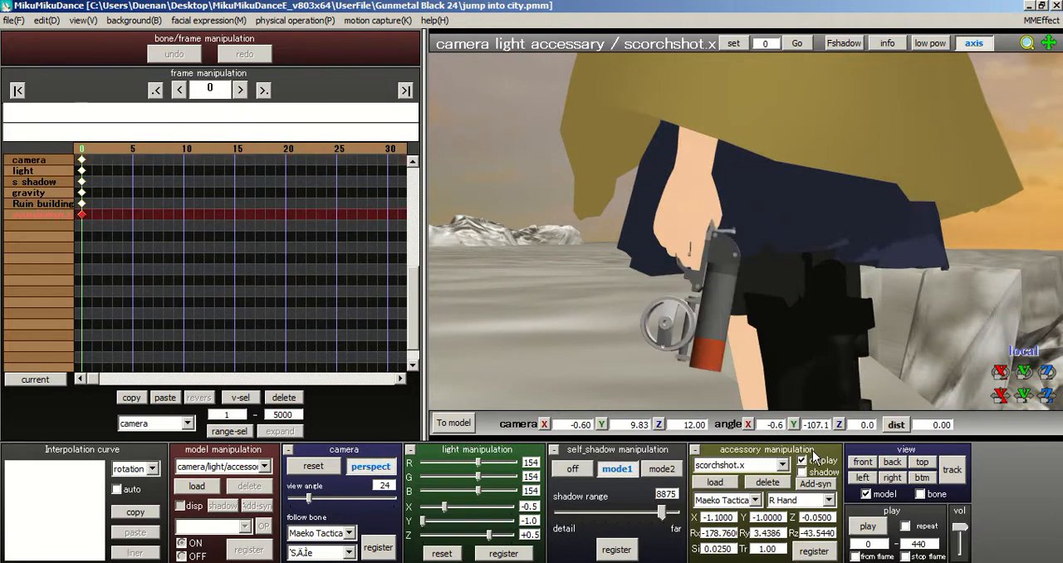
{"action": "left_click", "coordinate": [802, 462]}
{"action": "right_click_drag", "start_coordinate": [711, 212], "coordinate": [821, 236]}
{"action": "scroll", "coordinate": [678, 223], "scroll_direction": "down", "scroll_amount": 6}
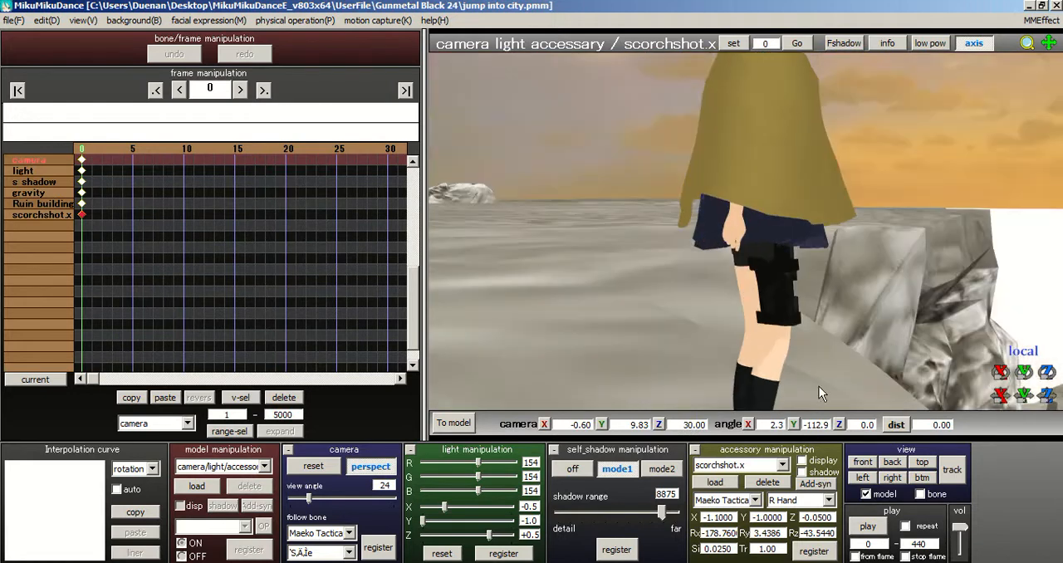
Step: Load a second scorchshot.x accessory from the Grapple gun folder
{"action": "left_click", "coordinate": [716, 482]}
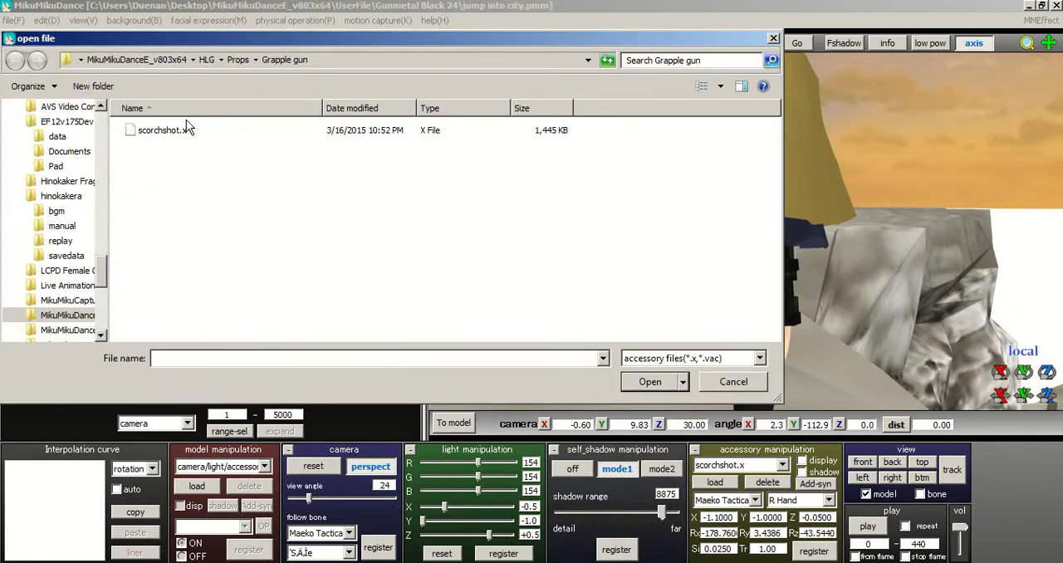
{"action": "left_click", "coordinate": [184, 131]}
{"action": "left_click", "coordinate": [648, 382]}
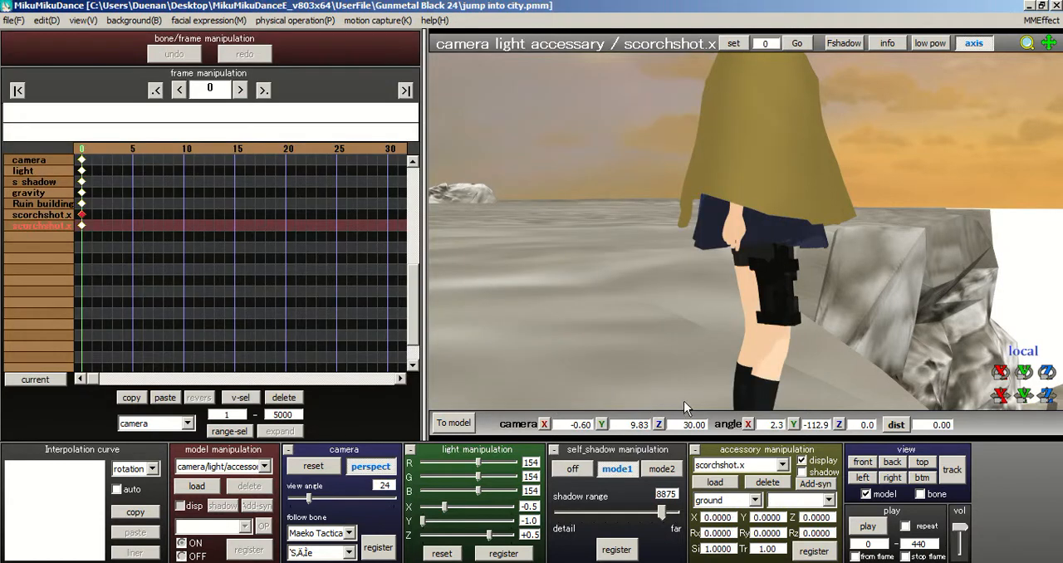
Step: Check the first gun's settings, then set the second scorchshot.x to size .25 and register it at frame 0
{"action": "left_click", "coordinate": [783, 465]}
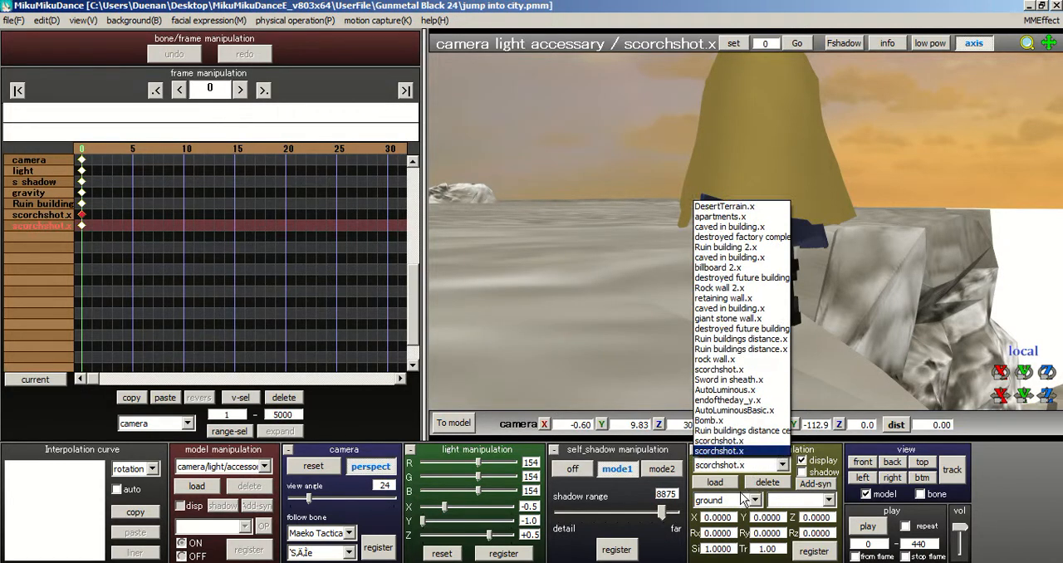
{"action": "left_click", "coordinate": [741, 443]}
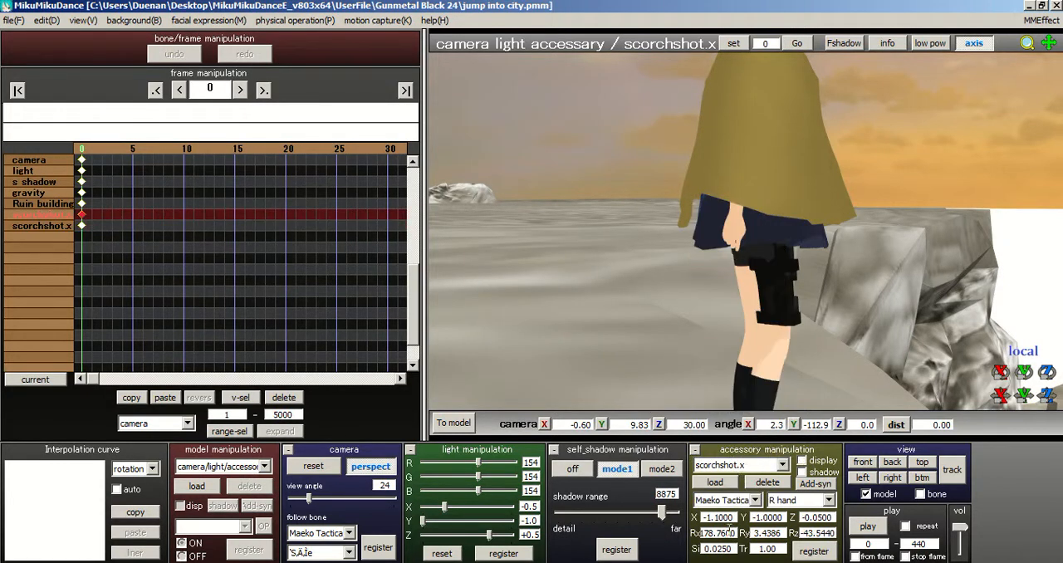
{"action": "left_click", "coordinate": [782, 465]}
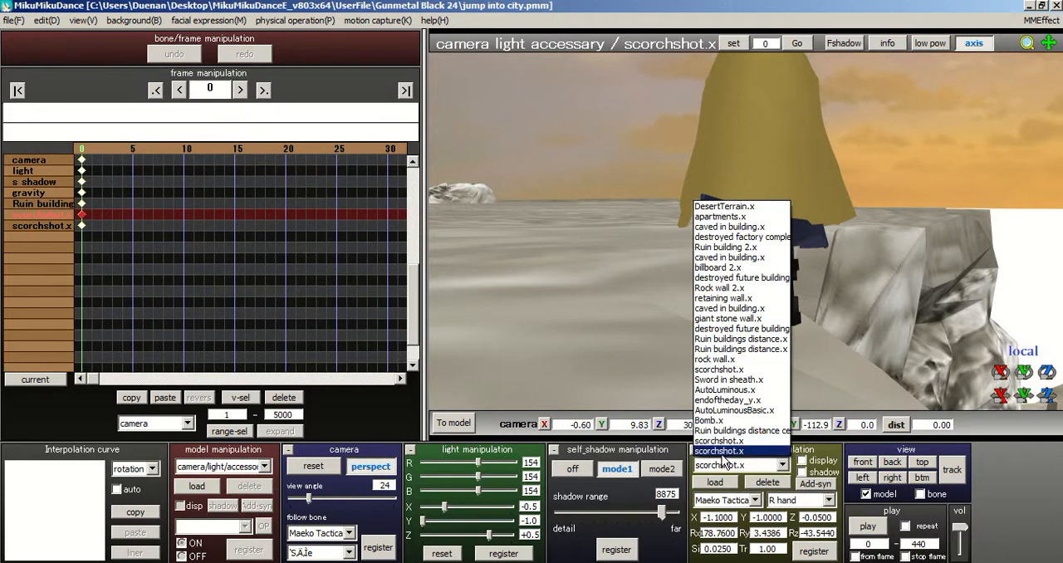
{"action": "left_click", "coordinate": [727, 455]}
{"action": "left_click_drag", "start_coordinate": [736, 549], "coordinate": [611, 535]}
{"action": "type", "text": "."}
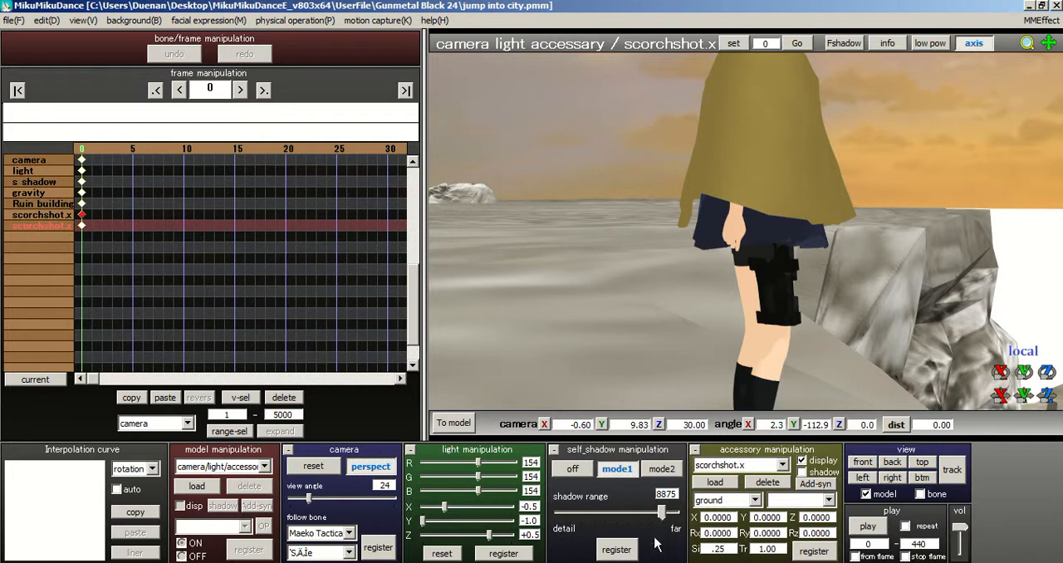
{"action": "left_click", "coordinate": [819, 555]}
Step: Attach the second gun to the Maeko Tactical cape model's sc2_L bone, set its size to .025 and register it
{"action": "right_click_drag", "start_coordinate": [836, 290], "coordinate": [743, 292]}
{"action": "left_click", "coordinate": [731, 500]}
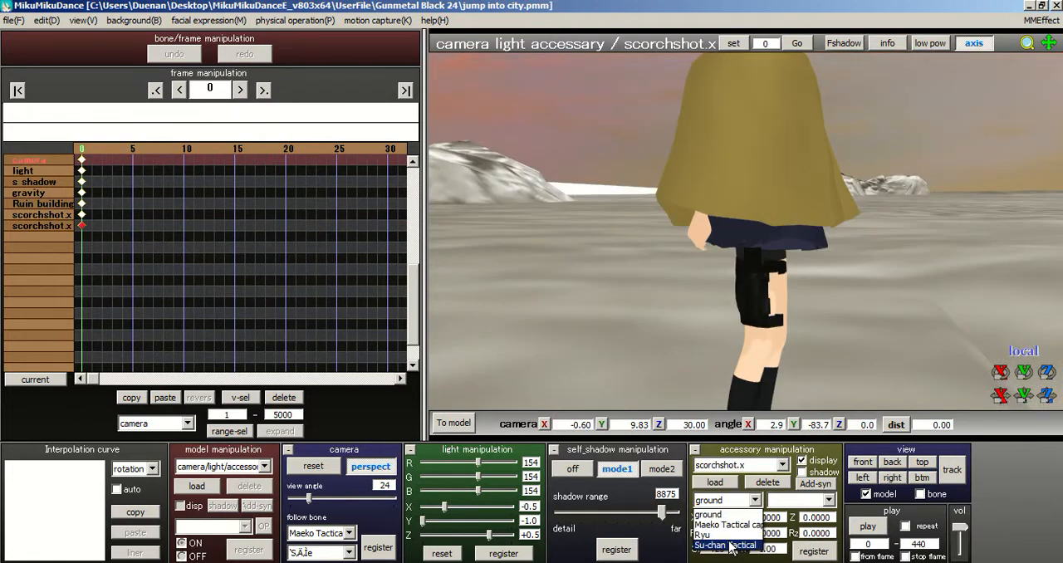
{"action": "left_click", "coordinate": [734, 524]}
{"action": "left_click", "coordinate": [788, 501]}
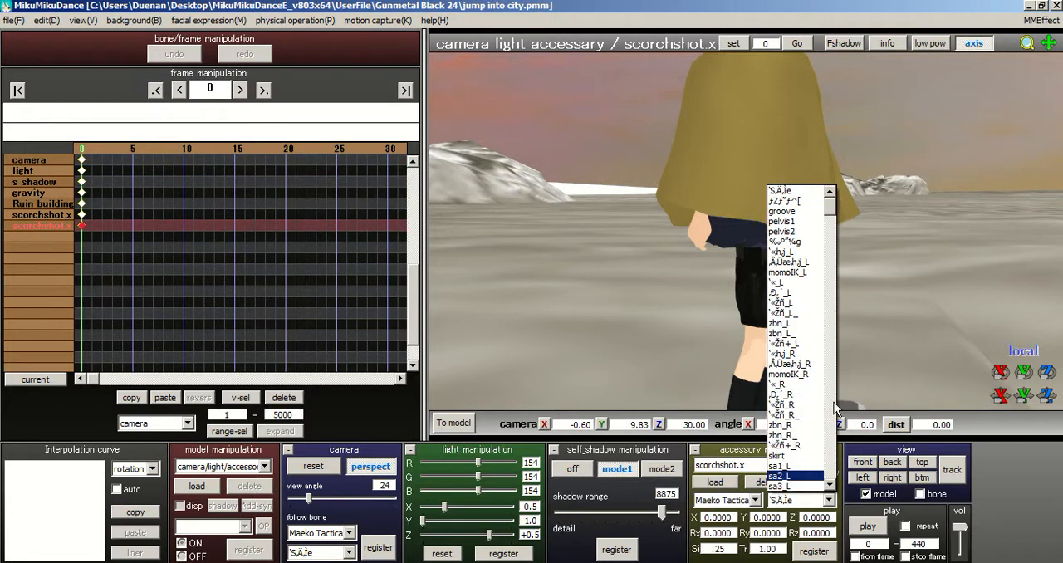
{"action": "left_click_drag", "start_coordinate": [831, 209], "coordinate": [840, 224]}
{"action": "left_click", "coordinate": [659, 230]}
{"action": "right_click_drag", "start_coordinate": [605, 231], "coordinate": [653, 277]}
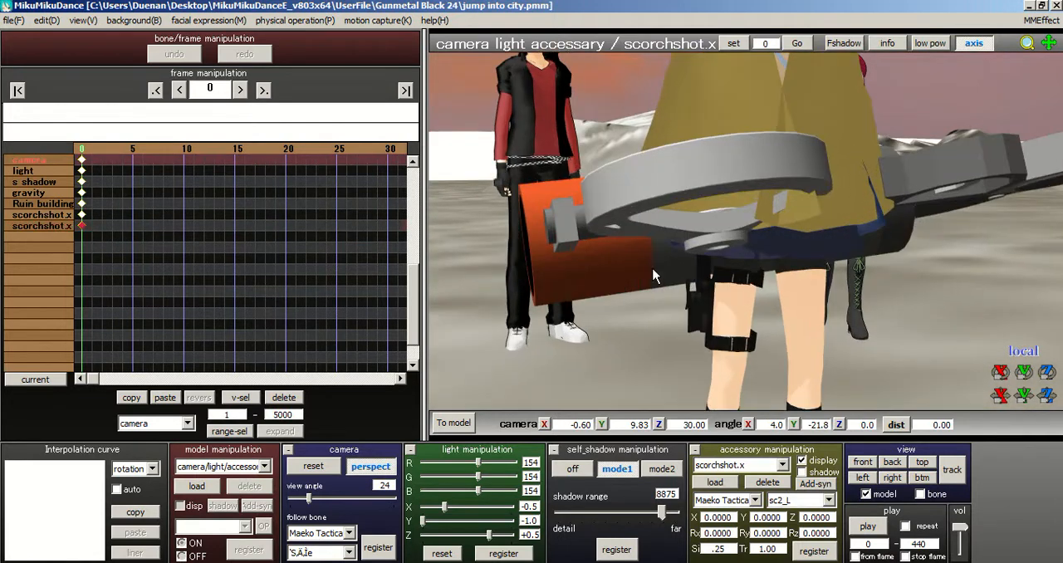
{"action": "left_click", "coordinate": [807, 552]}
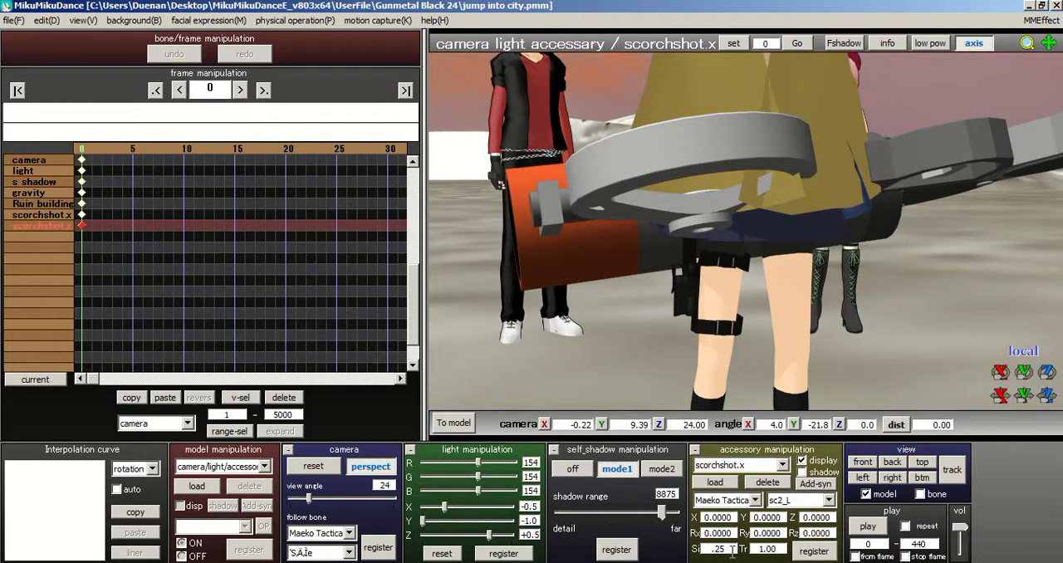
{"action": "left_click", "coordinate": [810, 552]}
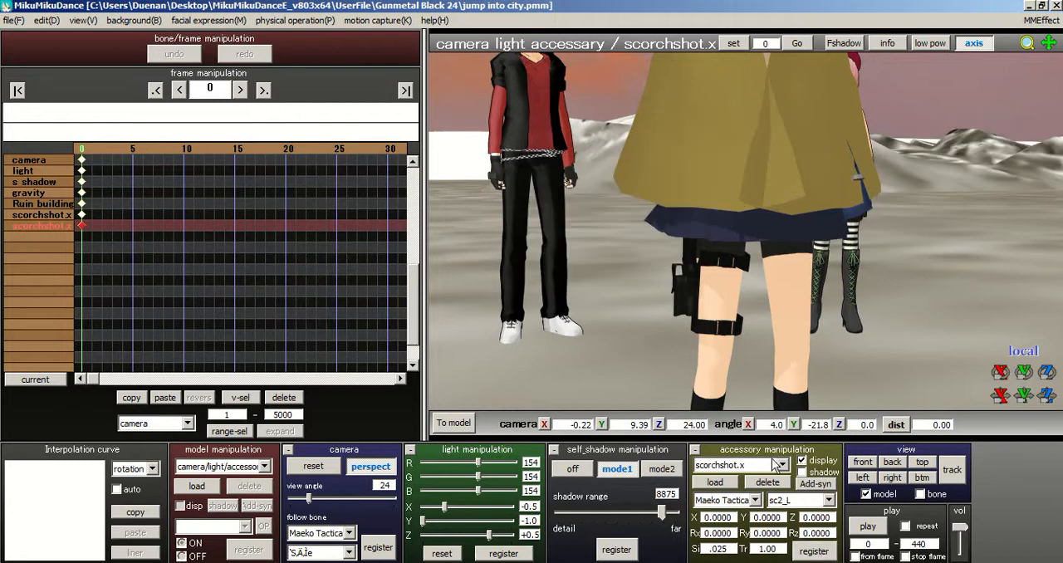
Step: Select the caped model's right leg bone 足_R, register it at frame 0 and expand the Null_160 bone group
{"action": "left_click", "coordinate": [748, 466]}
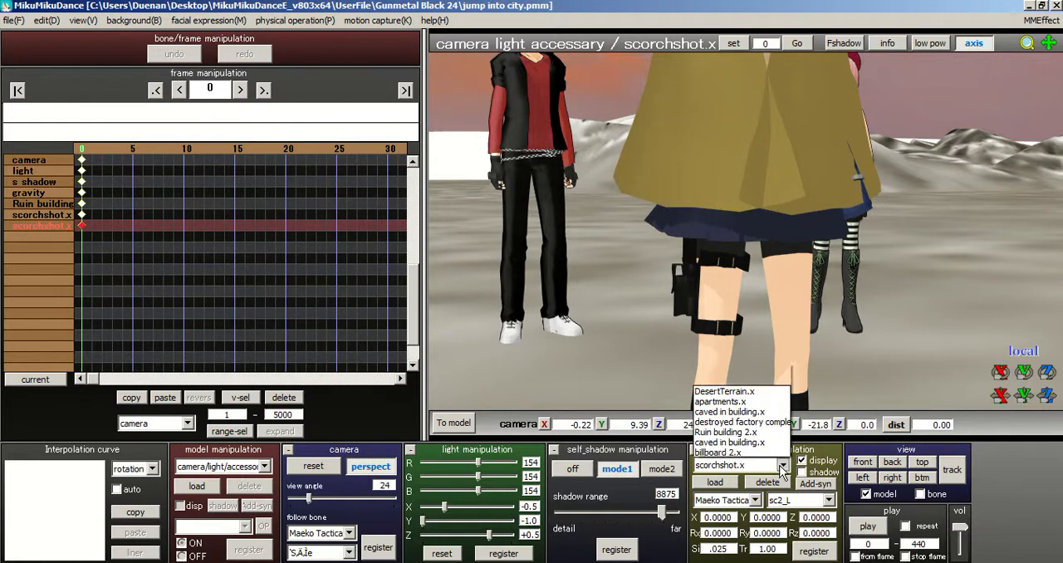
{"action": "left_click", "coordinate": [740, 442]}
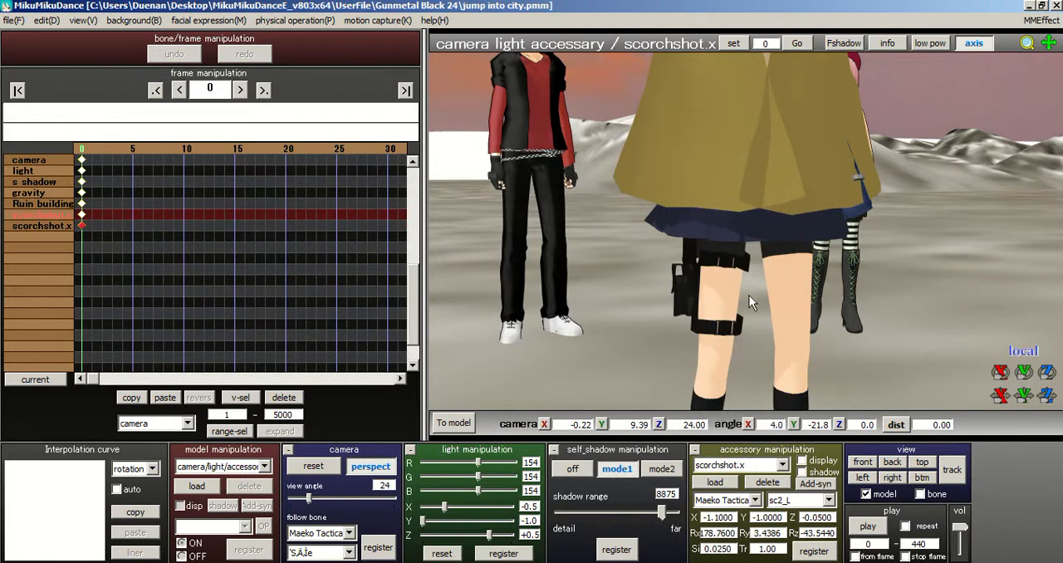
{"action": "scroll", "coordinate": [749, 295], "scroll_direction": "up", "scroll_amount": 2}
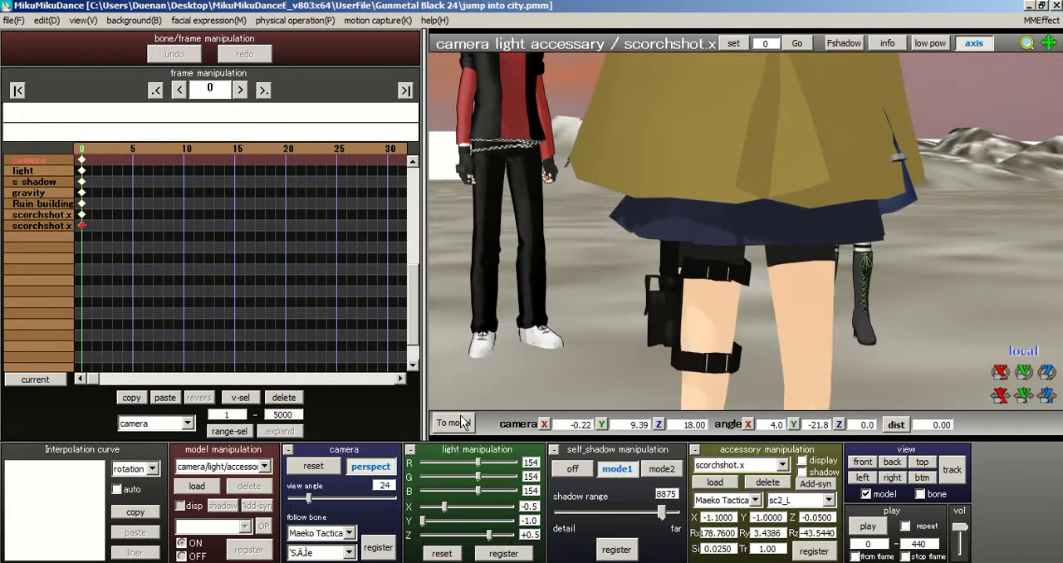
{"action": "left_click", "coordinate": [455, 423]}
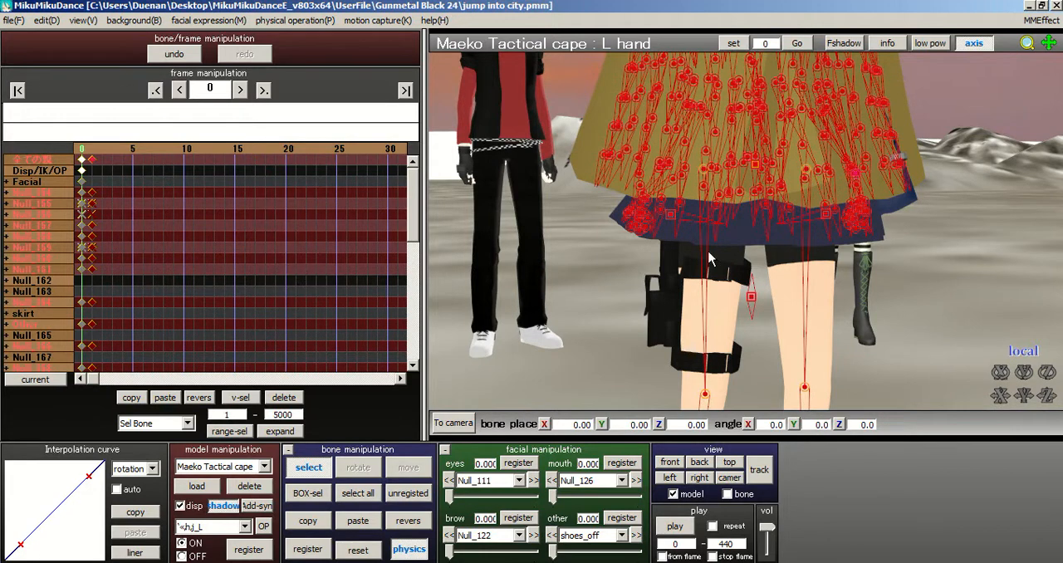
{"action": "right_click_drag", "start_coordinate": [704, 262], "coordinate": [698, 221]}
{"action": "left_click", "coordinate": [703, 170]}
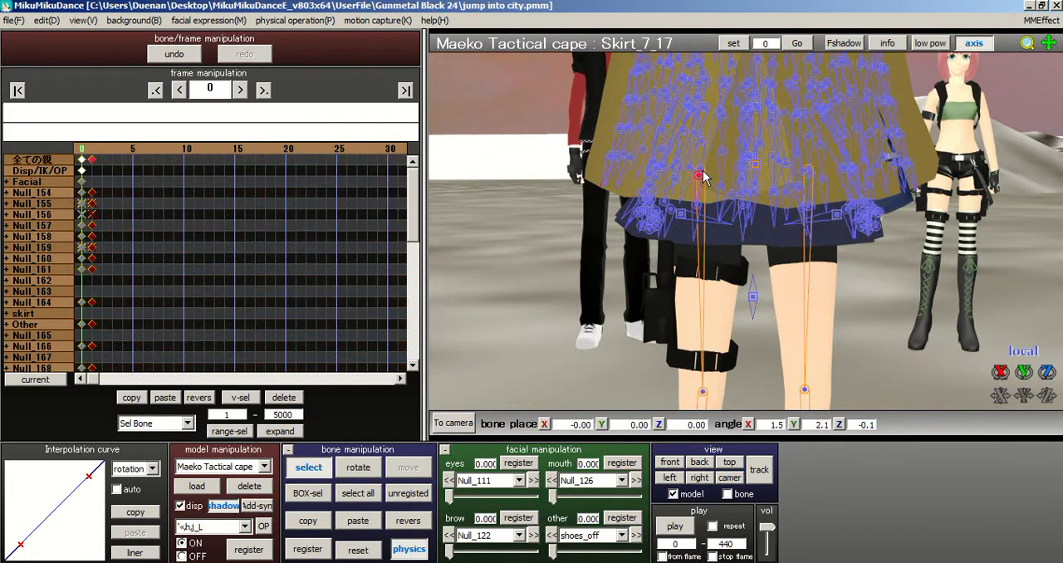
{"action": "left_click", "coordinate": [700, 170]}
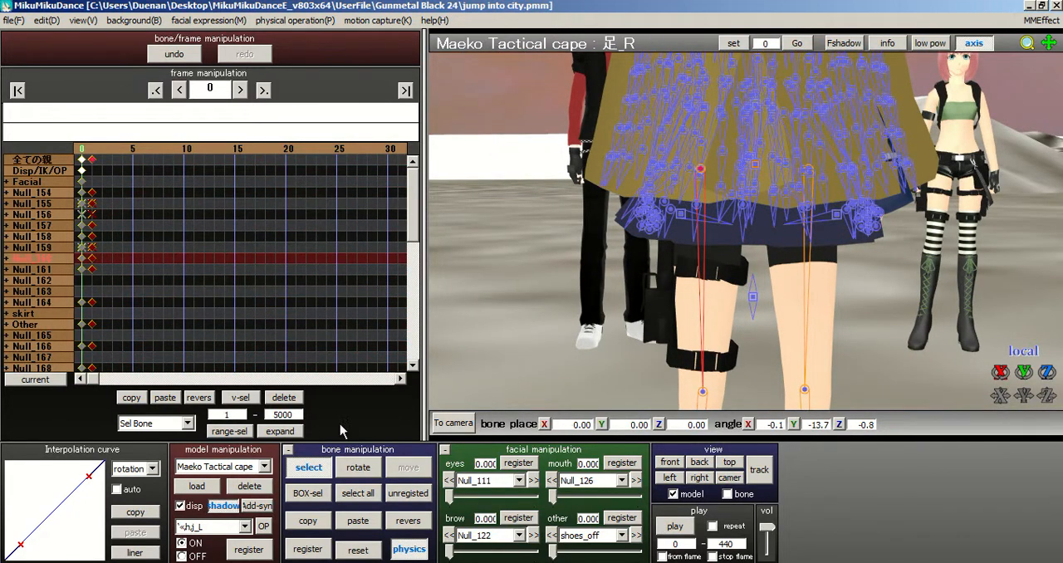
{"action": "left_click", "coordinate": [314, 549]}
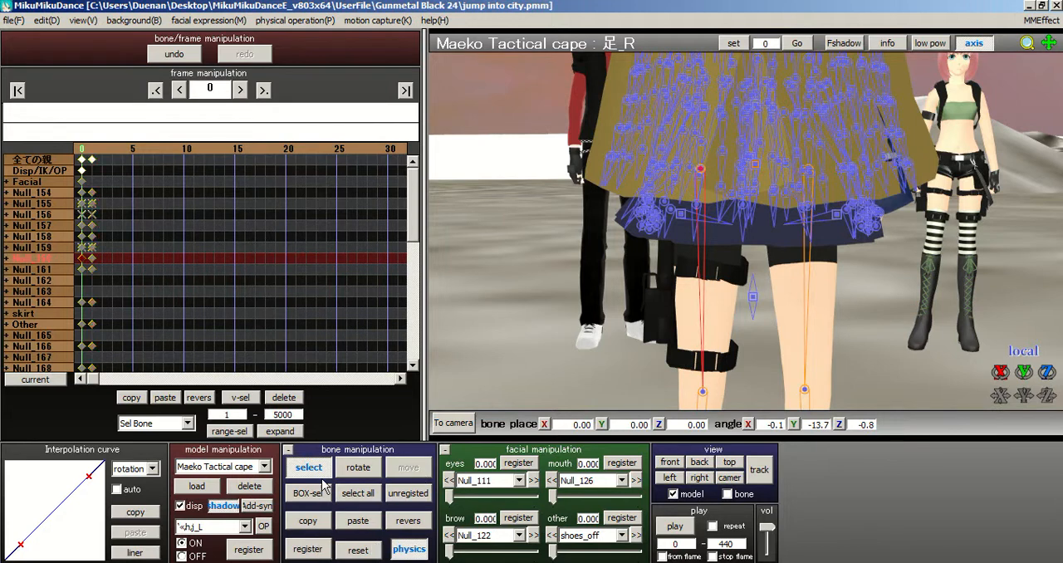
{"action": "left_click", "coordinate": [8, 258]}
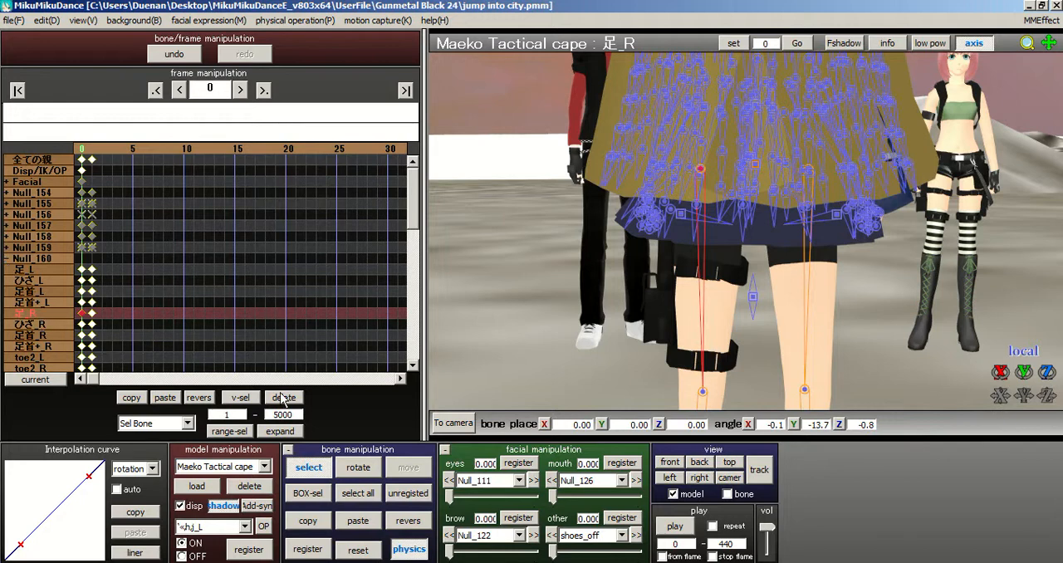
Step: Return to the camera and accessory settings and attach the second scorchshot.x gun to the caped model's sk2_L bone
{"action": "left_click", "coordinate": [453, 424]}
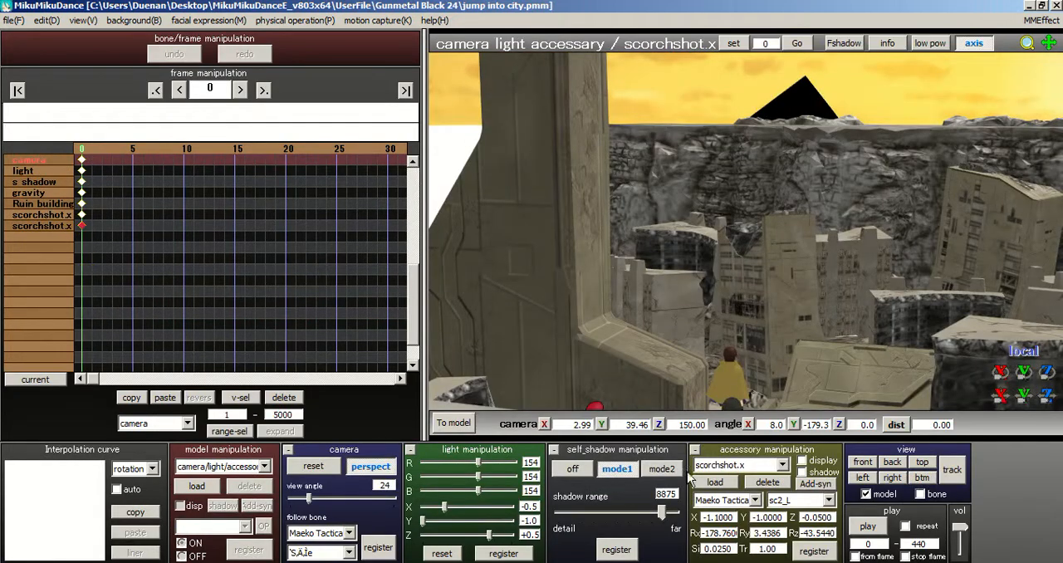
{"action": "left_click", "coordinate": [731, 466]}
{"action": "left_click", "coordinate": [796, 499]}
{"action": "left_click", "coordinate": [796, 499]}
{"action": "left_click_drag", "start_coordinate": [829, 223], "coordinate": [829, 233]}
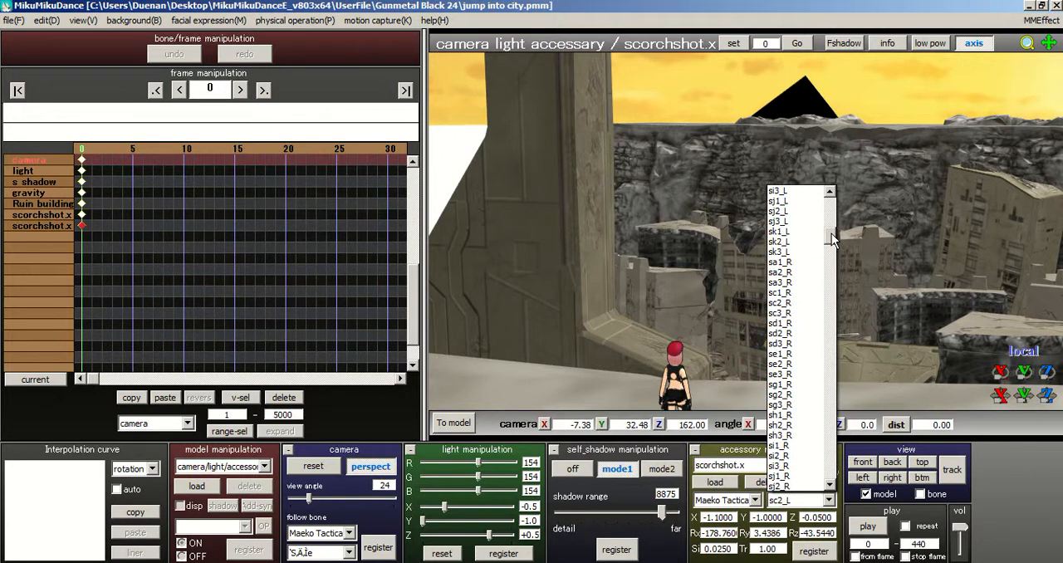
{"action": "left_click", "coordinate": [791, 248]}
Step: Inspect the caped model's legs and holster up close, and save the project
{"action": "right_click_drag", "start_coordinate": [701, 295], "coordinate": [786, 307]}
{"action": "middle_click_drag", "start_coordinate": [677, 136], "coordinate": [656, 104]}
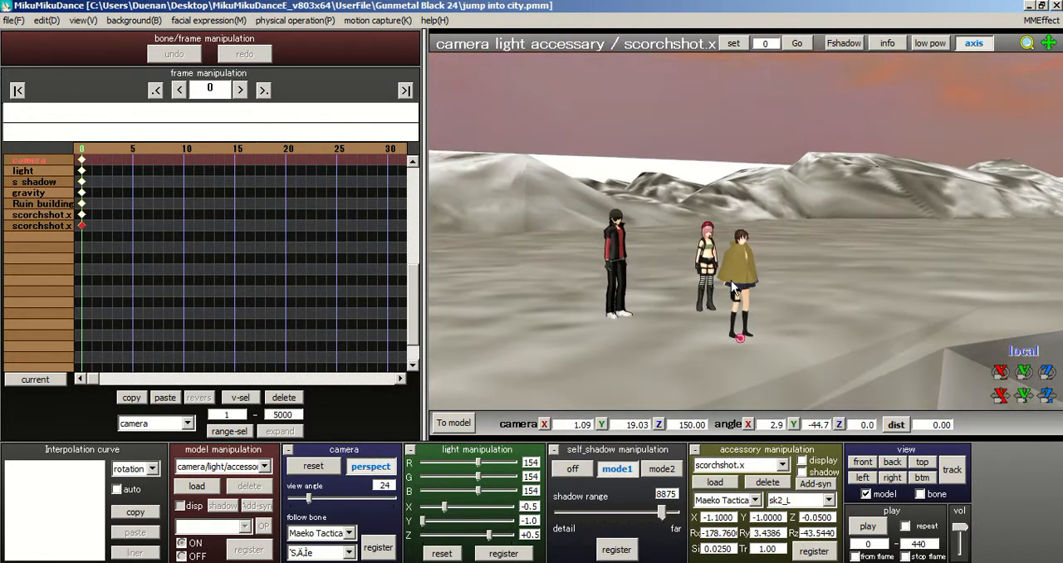
{"action": "scroll", "coordinate": [732, 265], "scroll_direction": "up", "scroll_amount": 4}
{"action": "middle_click_drag", "start_coordinate": [732, 265], "coordinate": [737, 96]}
{"action": "scroll", "coordinate": [778, 213], "scroll_direction": "up", "scroll_amount": 2}
{"action": "right_click_drag", "start_coordinate": [777, 213], "coordinate": [797, 198]}
{"action": "scroll", "coordinate": [749, 231], "scroll_direction": "up", "scroll_amount": 6}
{"action": "scroll", "coordinate": [731, 183], "scroll_direction": "up", "scroll_amount": 3}
{"action": "middle_click_drag", "start_coordinate": [709, 183], "coordinate": [738, 238]}
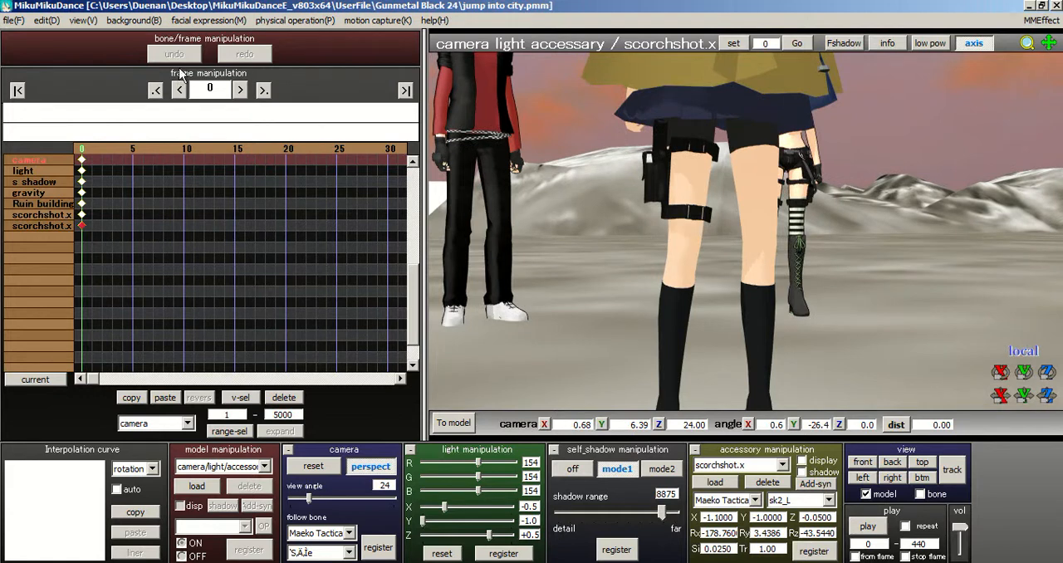
{"action": "left_click", "coordinate": [13, 20]}
{"action": "left_click", "coordinate": [26, 63]}
Step: Examine the caped model's cape, skirt and leg holster from the front and both sides
{"action": "scroll", "coordinate": [712, 262], "scroll_direction": "up", "scroll_amount": 1}
{"action": "right_click_drag", "start_coordinate": [741, 232], "coordinate": [716, 230]}
{"action": "mouse_move", "coordinate": [726, 254]}
{"action": "middle_mouse_down"}
{"action": "mouse_move", "coordinate": [734, 297]}
{"action": "mouse_move", "coordinate": [746, 266]}
{"action": "mouse_move", "coordinate": [730, 235]}
{"action": "middle_mouse_up"}
{"action": "scroll", "coordinate": [717, 289], "scroll_direction": "down", "scroll_amount": 1}
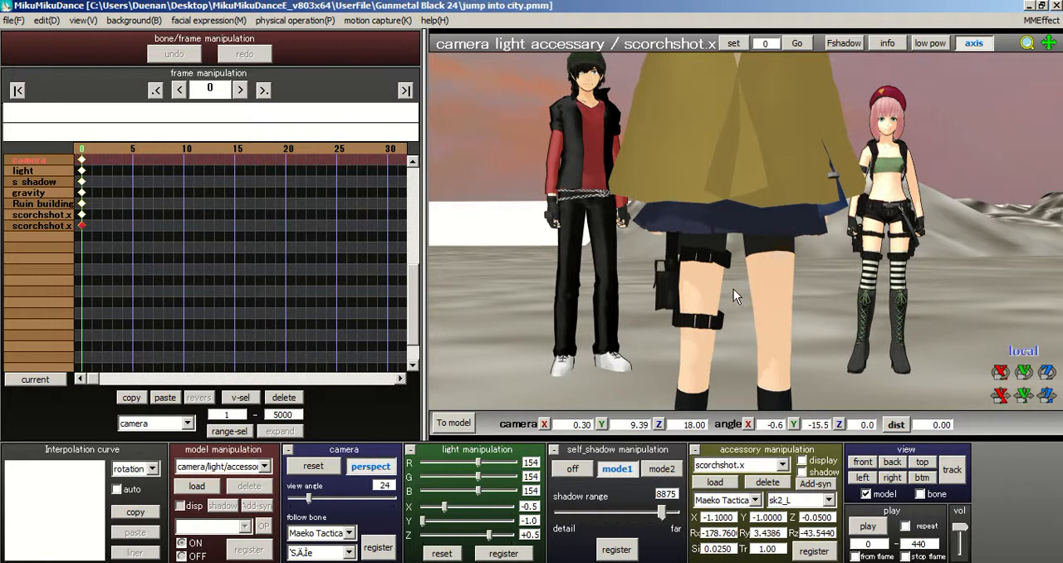
{"action": "scroll", "coordinate": [733, 289], "scroll_direction": "up", "scroll_amount": 1}
{"action": "middle_click_drag", "start_coordinate": [664, 219], "coordinate": [683, 264]}
{"action": "right_click_drag", "start_coordinate": [756, 190], "coordinate": [755, 259]}
{"action": "scroll", "coordinate": [701, 201], "scroll_direction": "down", "scroll_amount": 2}
{"action": "scroll", "coordinate": [755, 258], "scroll_direction": "up", "scroll_amount": 2}
{"action": "right_click_drag", "start_coordinate": [794, 224], "coordinate": [768, 248]}
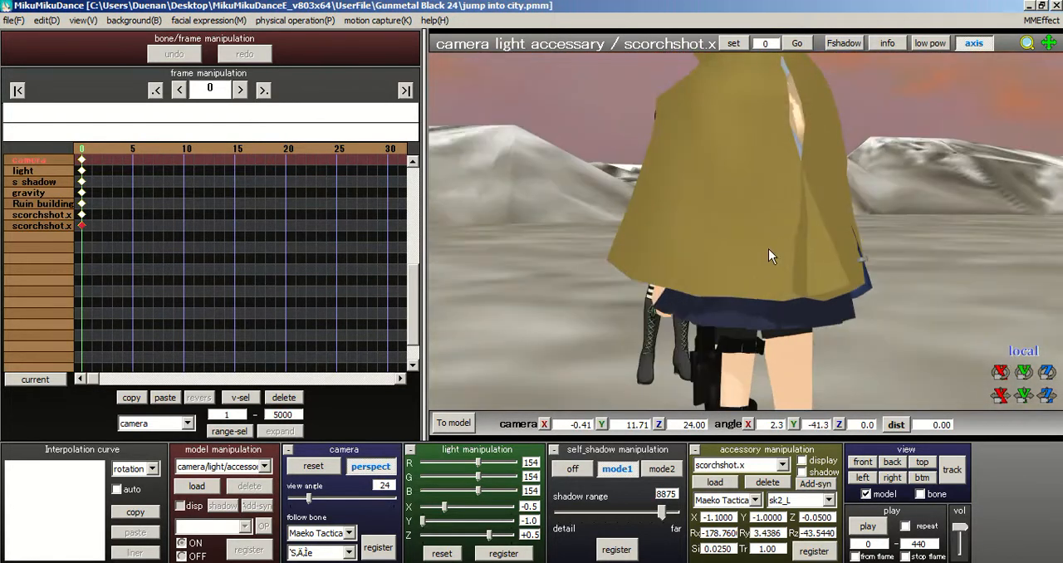
{"action": "right_click_drag", "start_coordinate": [837, 246], "coordinate": [656, 251]}
{"action": "scroll", "coordinate": [742, 256], "scroll_direction": "down", "scroll_amount": 6}
{"action": "mouse_move", "coordinate": [790, 256]}
{"action": "right_mouse_down"}
{"action": "mouse_move", "coordinate": [802, 257]}
{"action": "mouse_move", "coordinate": [805, 271]}
{"action": "right_mouse_up"}
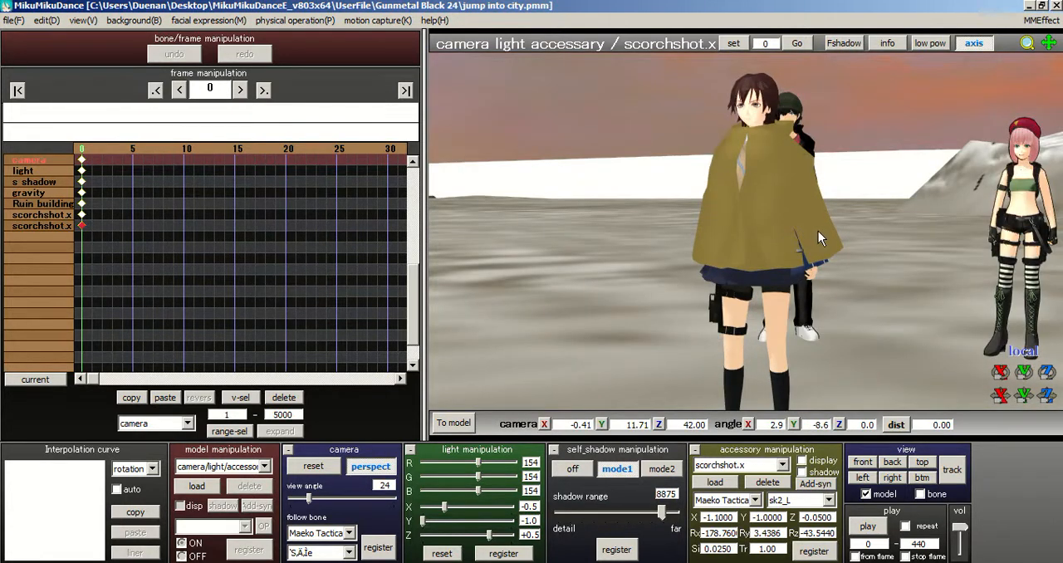
{"action": "right_click_drag", "start_coordinate": [819, 231], "coordinate": [799, 247]}
{"action": "right_click_drag", "start_coordinate": [782, 285], "coordinate": [856, 282]}
{"action": "right_click_drag", "start_coordinate": [656, 260], "coordinate": [732, 248]}
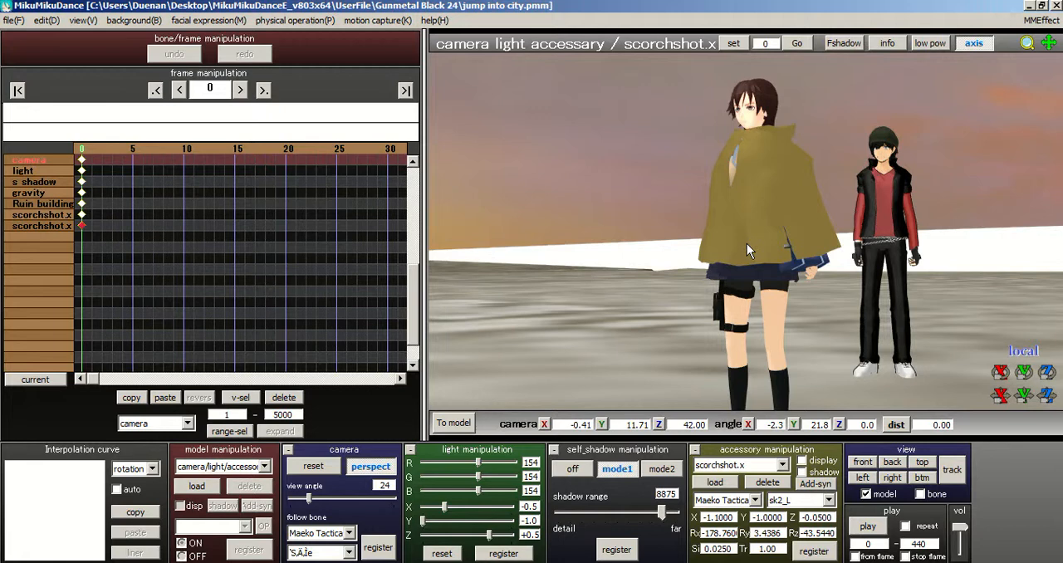
Step: Paste the copied accessory frame data onto the selected scorchshot.x gun
{"action": "key", "text": "ctrl+v"}
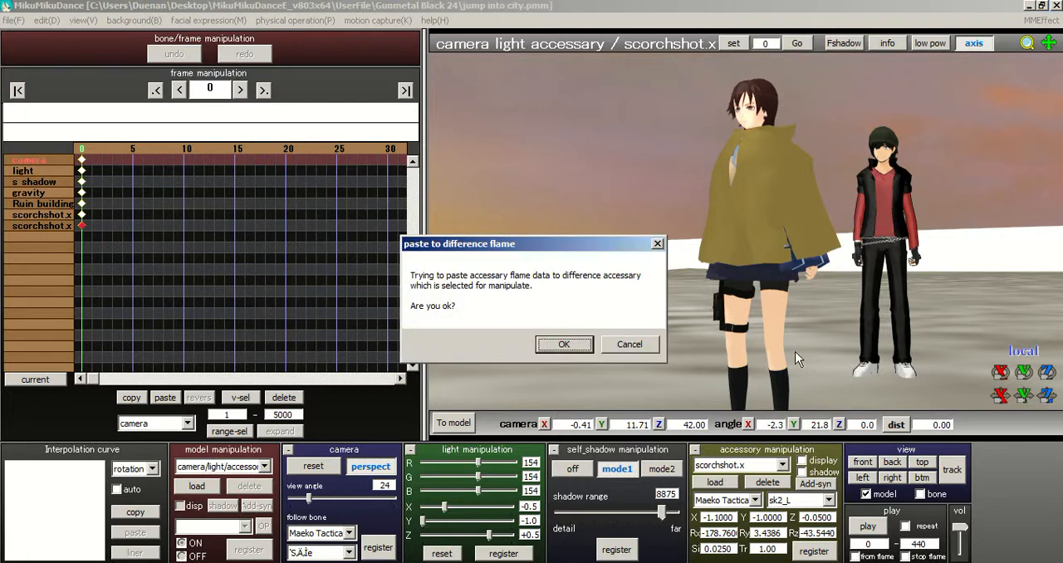